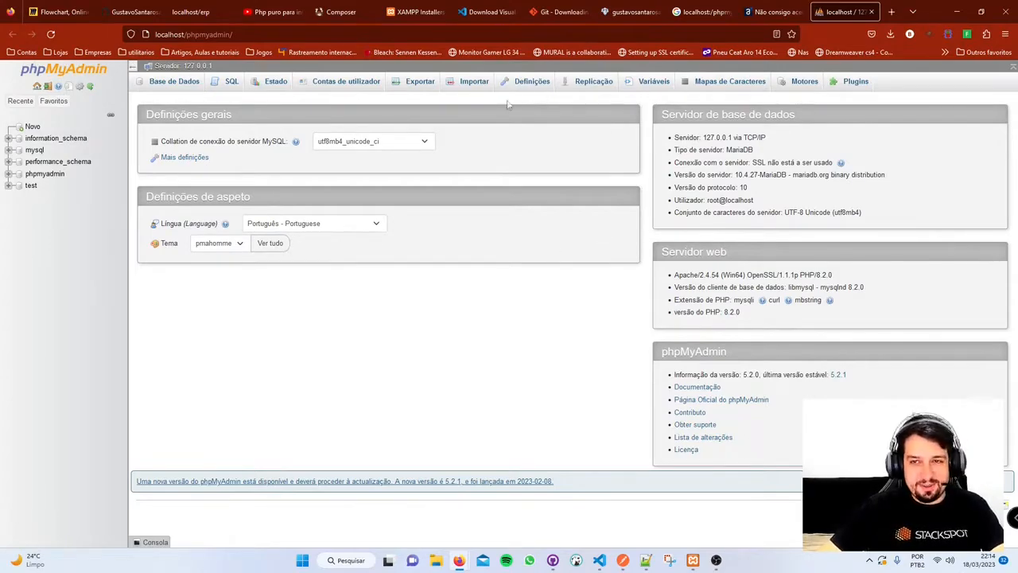
# - Launch DBeaver and briefly check the XAMPP control panel
pyautogui.click(578, 561)
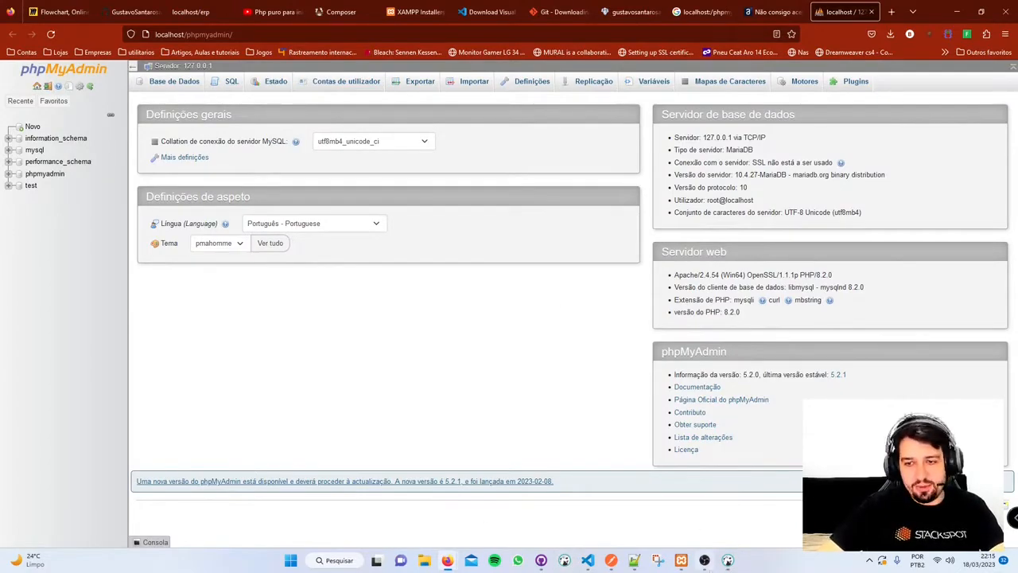
pyautogui.click(682, 561)
pyautogui.click(682, 561)
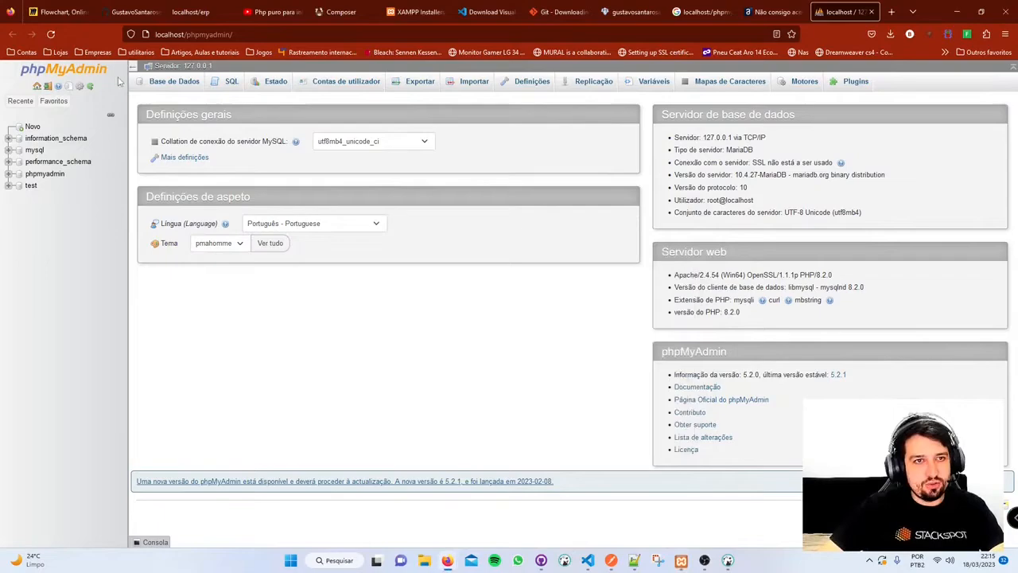
# - In the test database, create a table named user with 4 columns
pyautogui.click(31, 186)
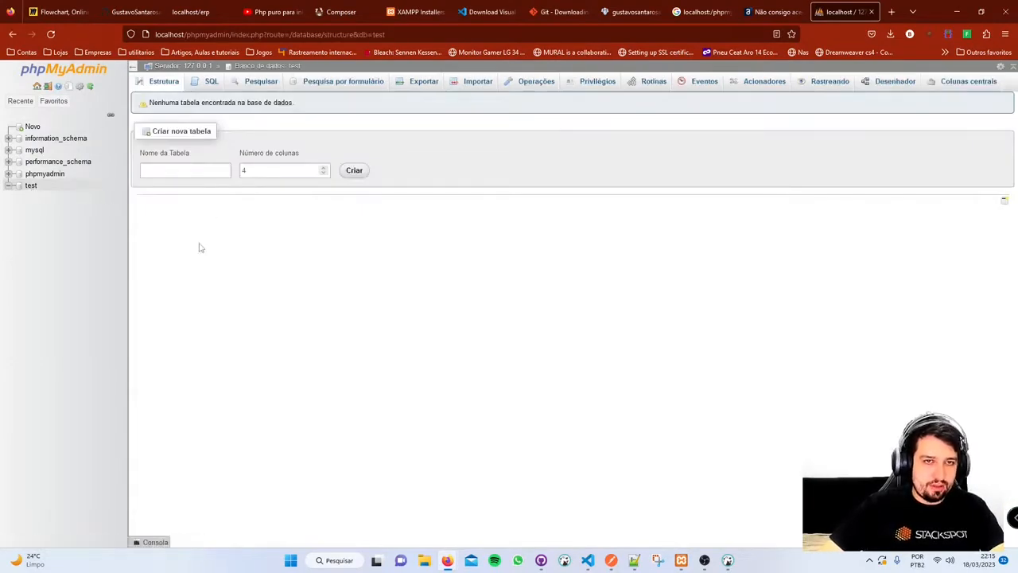
pyautogui.click(177, 170)
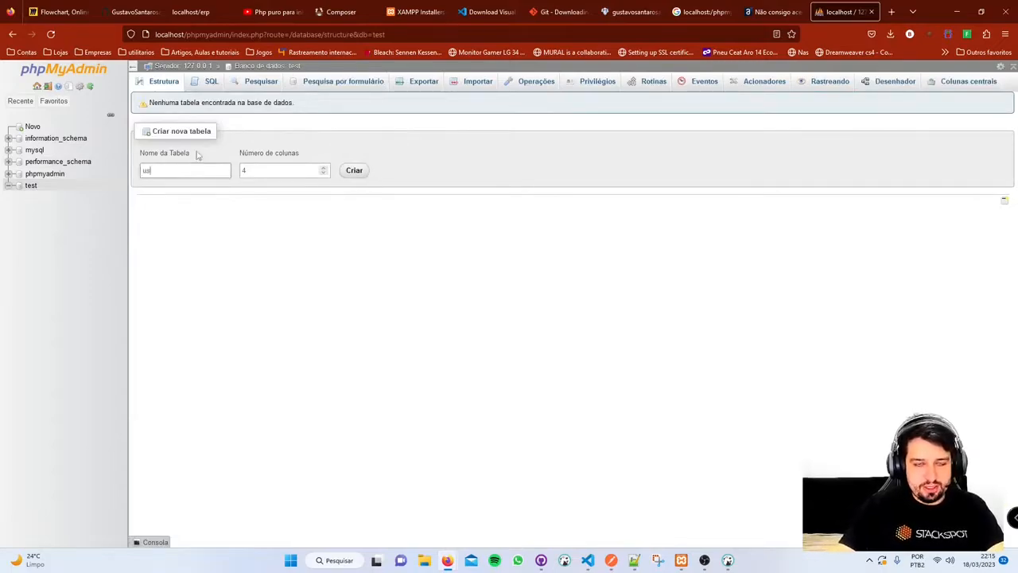
pyautogui.click(308, 168)
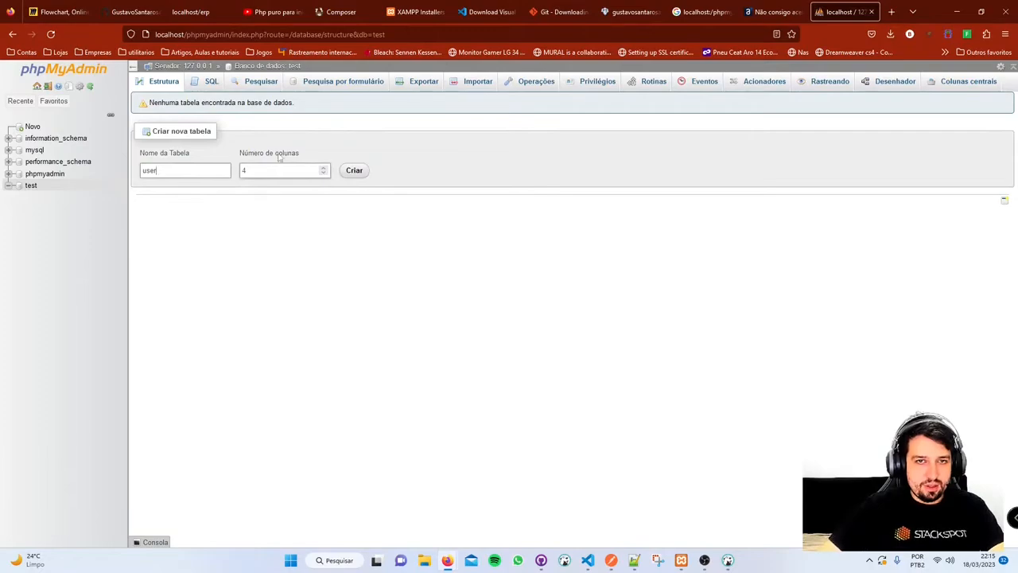
pyautogui.click(354, 171)
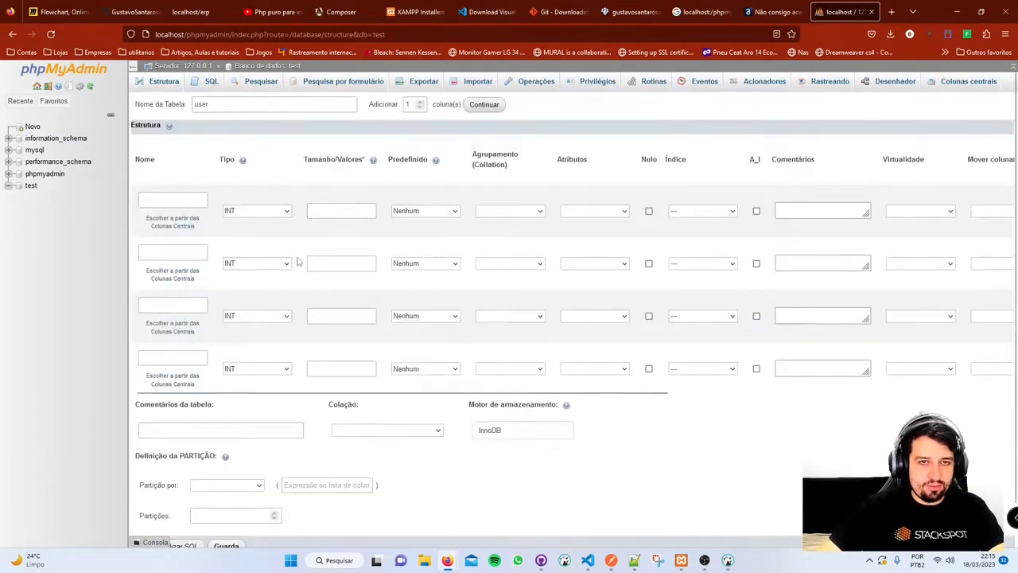
# - Name the first three columns id, name and password
pyautogui.click(184, 200)
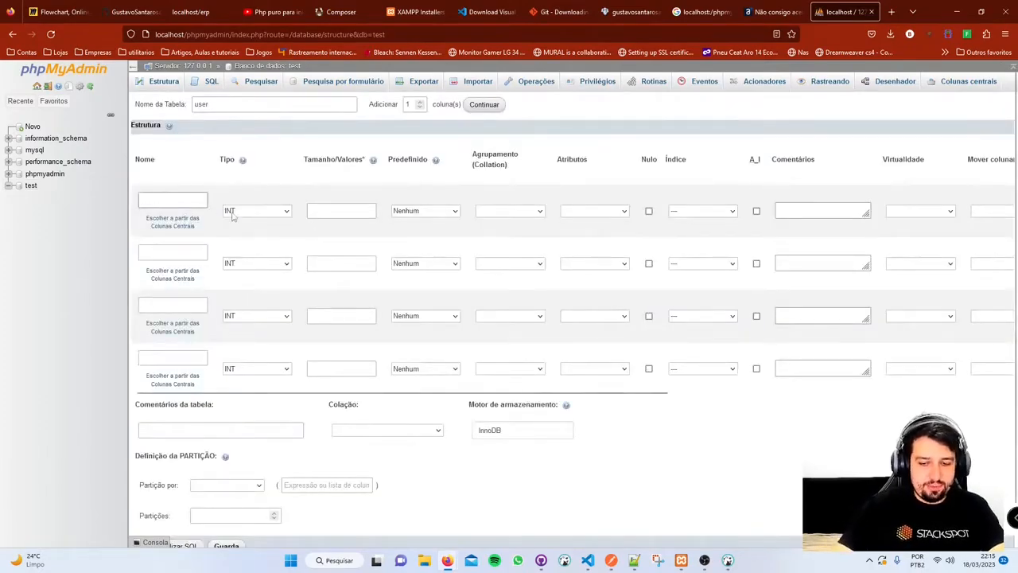
pyautogui.press('Tab')
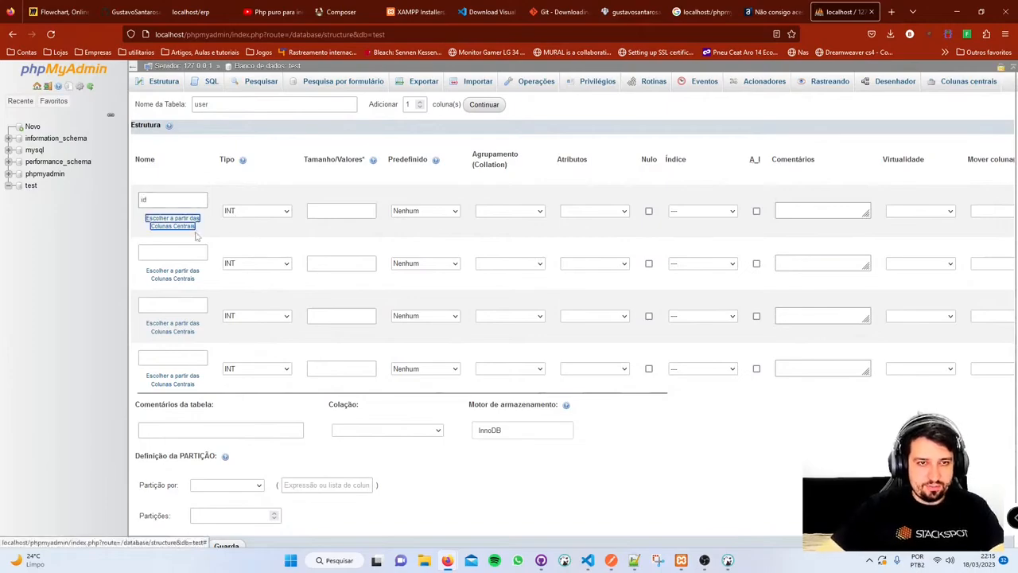
pyautogui.click(191, 251)
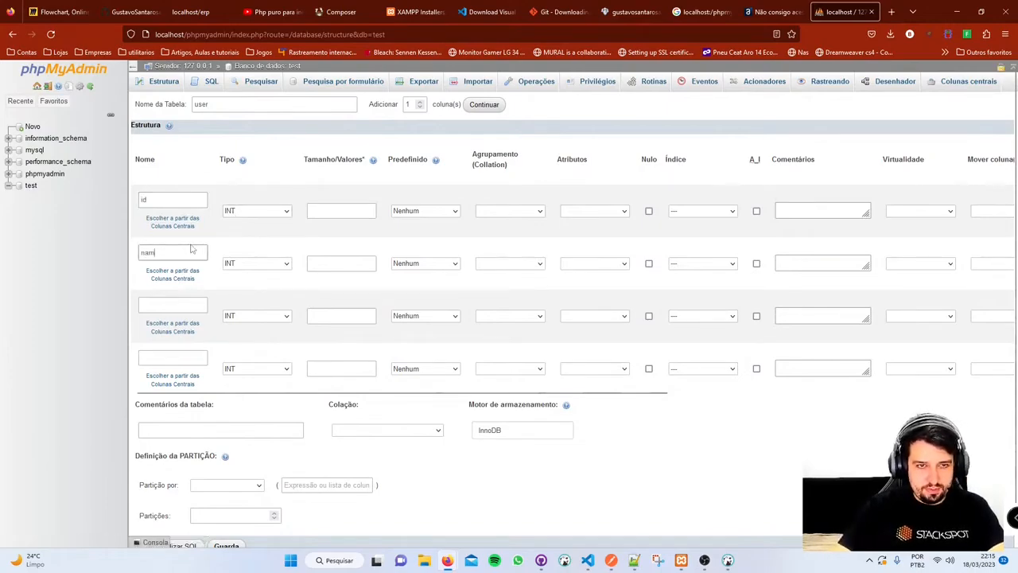
pyautogui.click(154, 303)
pyautogui.write('passwor')
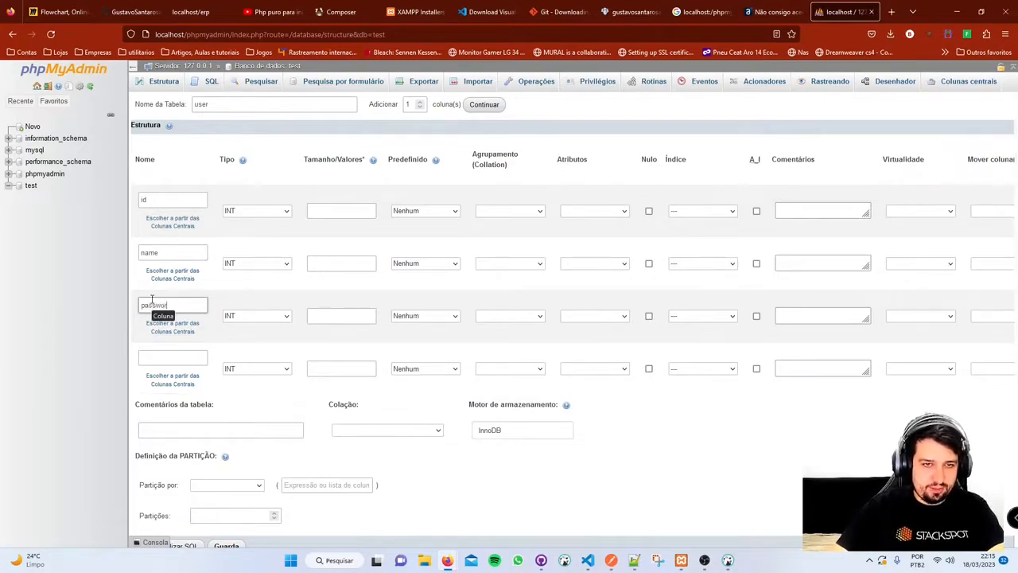
pyautogui.write('d')
# - Make name and password VARCHAR columns with length 255
pyautogui.click(255, 316)
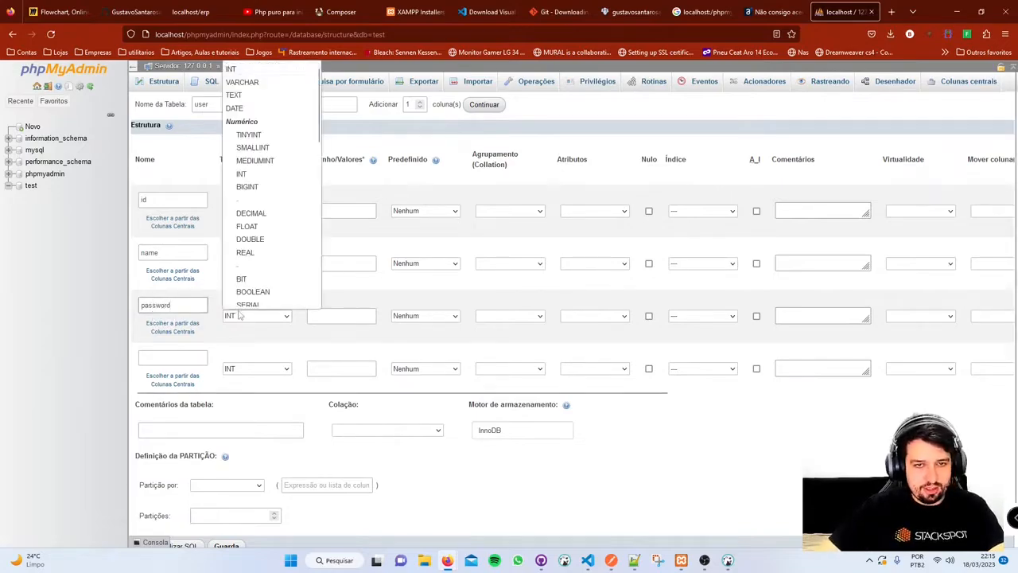
pyautogui.click(260, 86)
pyautogui.click(269, 264)
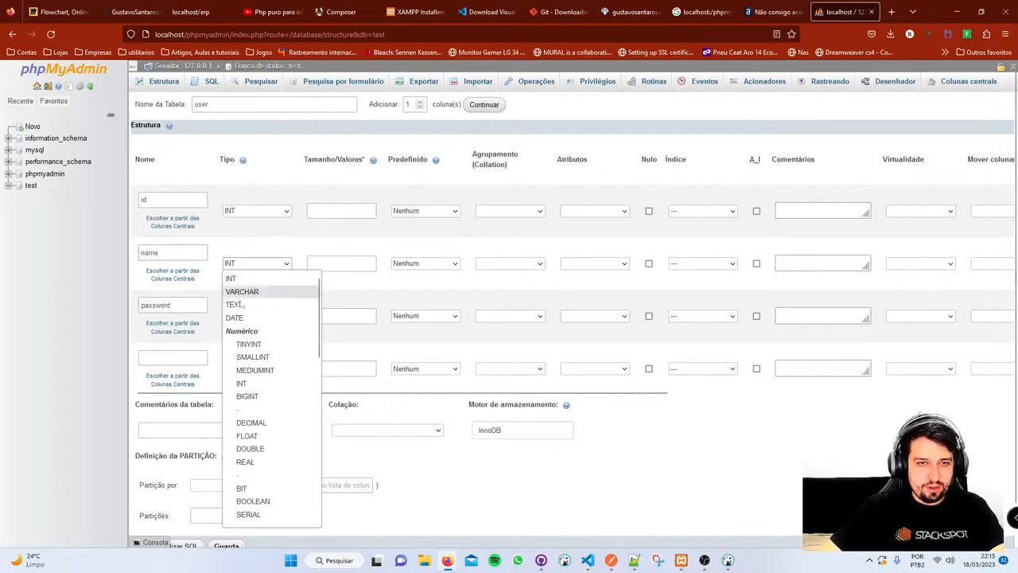
pyautogui.click(243, 292)
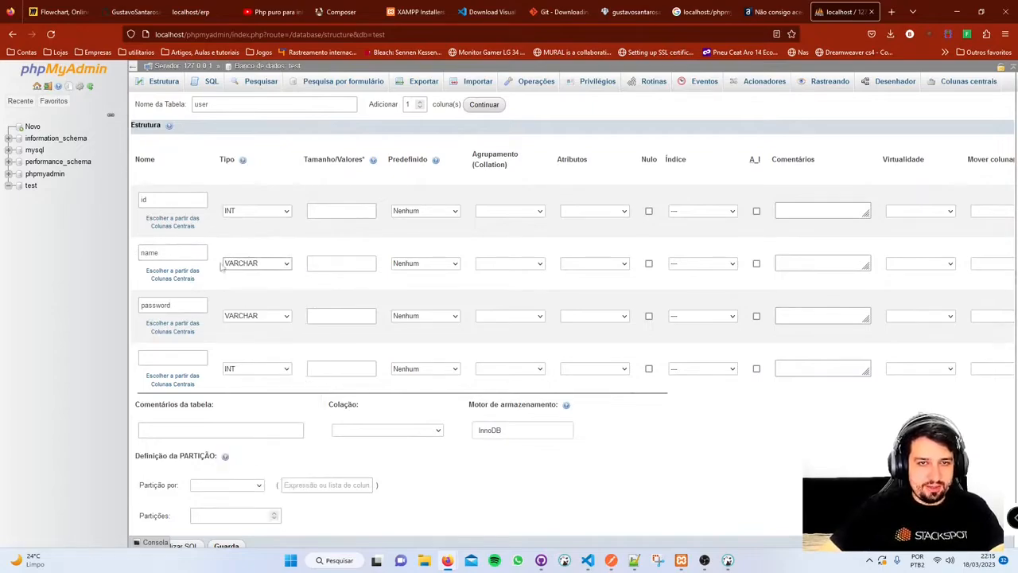
pyautogui.click(338, 262)
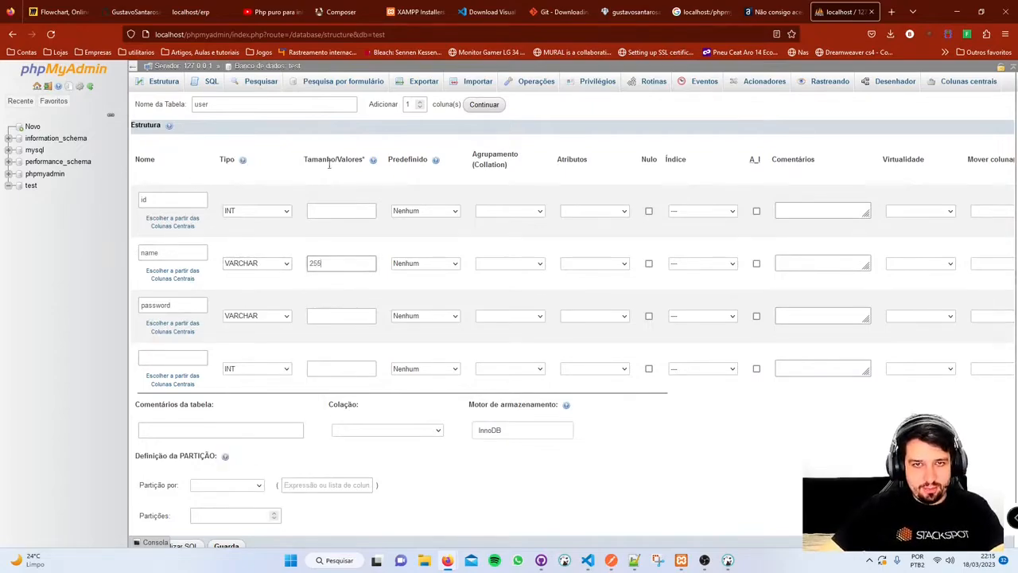
pyautogui.click(335, 315)
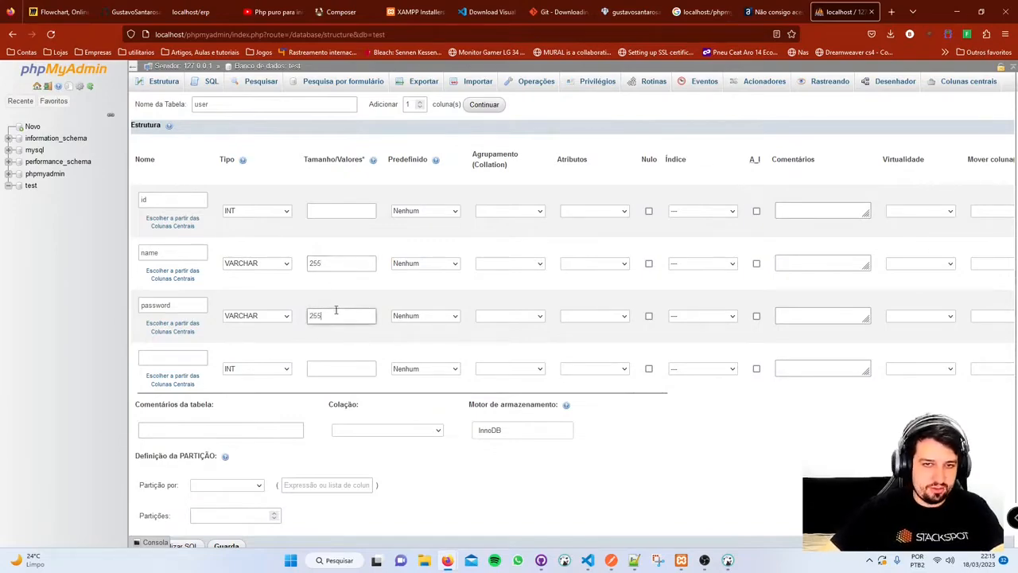
pyautogui.click(193, 357)
# - Name the fourth column created_at, then highlight each column name in turn while explaining
pyautogui.write('c')
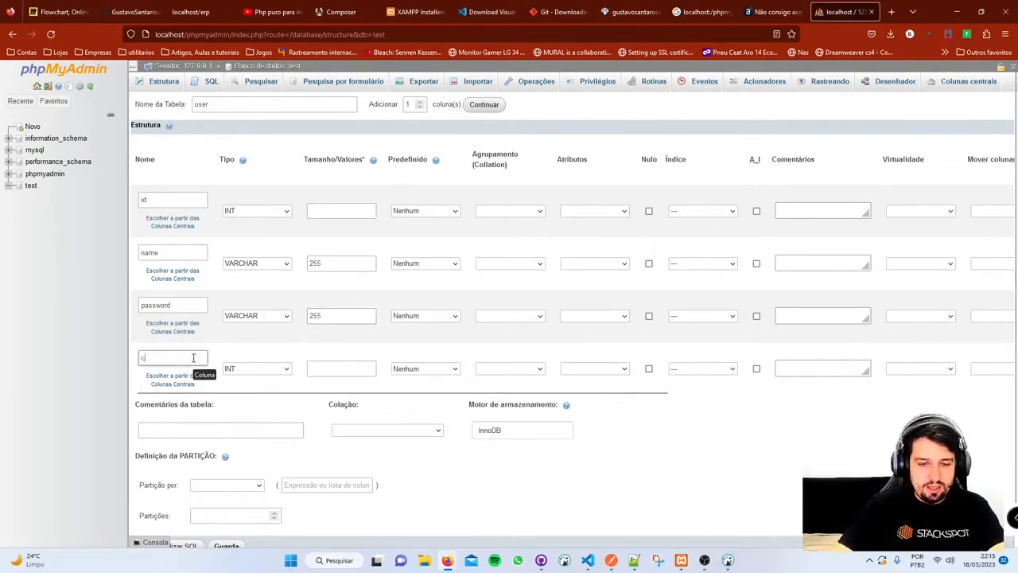
pyautogui.write('reated_at')
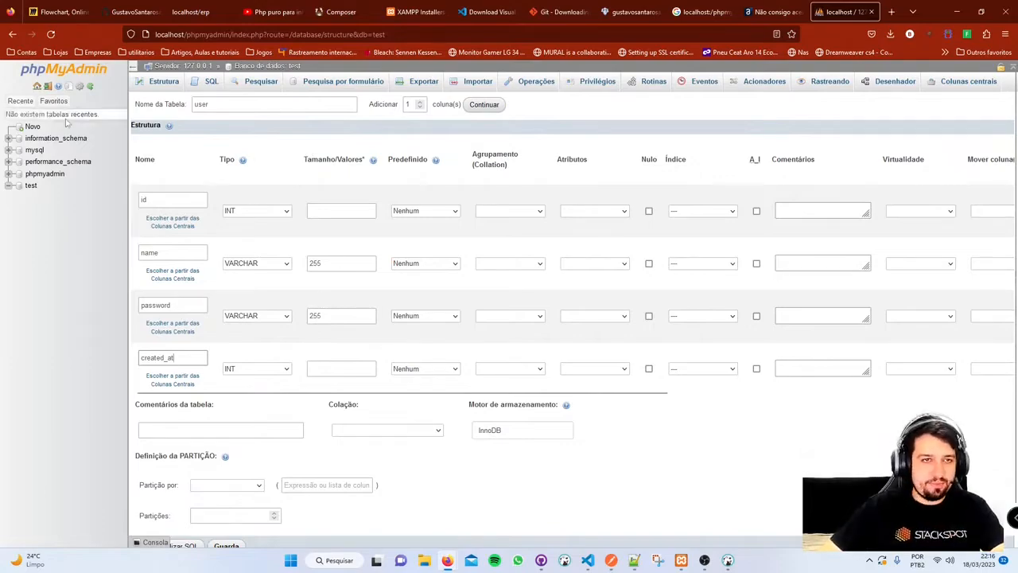
pyautogui.doubleClick(157, 199)
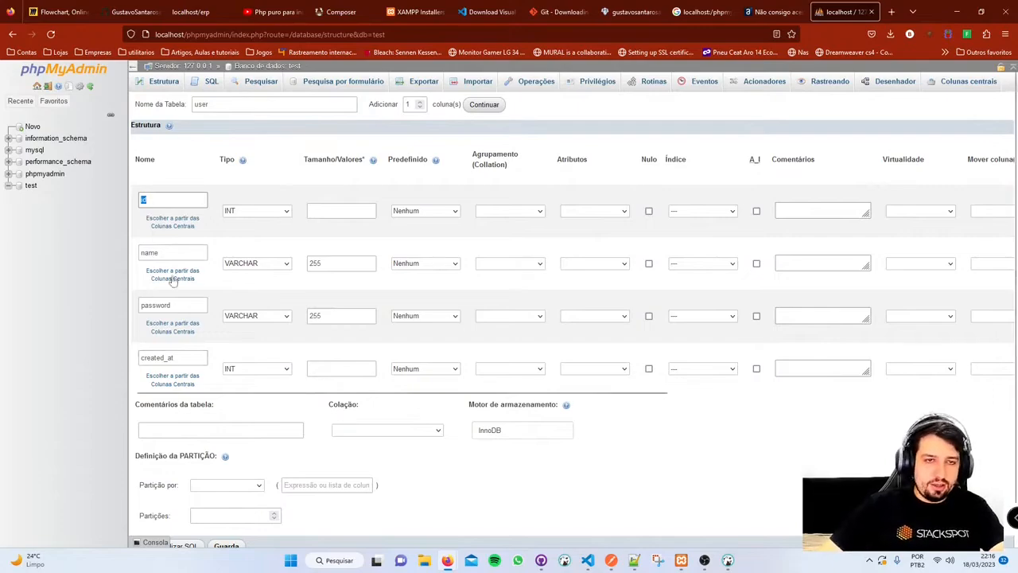
pyautogui.doubleClick(187, 252)
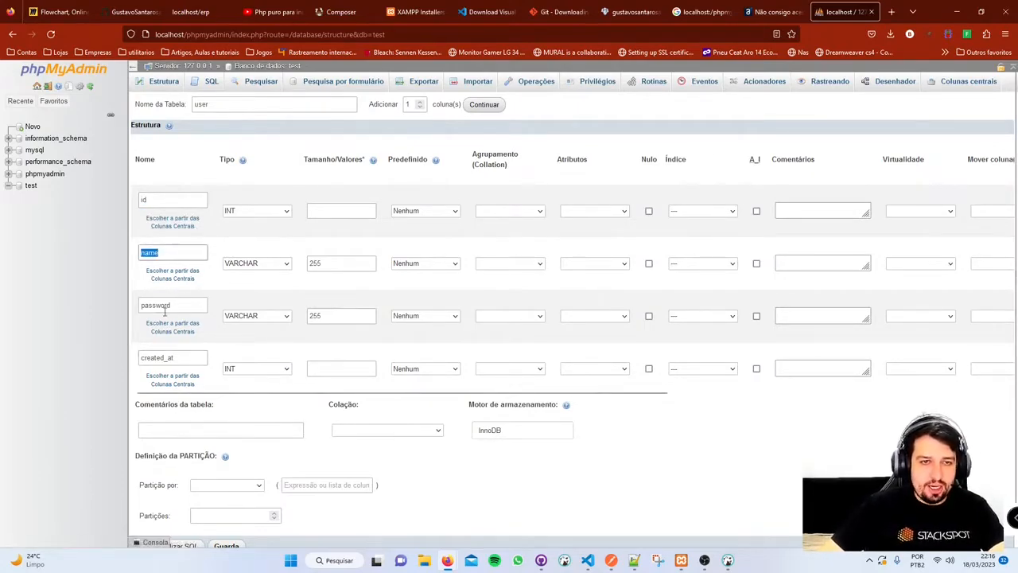
pyautogui.moveTo(191, 304); pyautogui.dragTo(99, 298)
pyautogui.click(189, 302)
pyautogui.moveTo(189, 303); pyautogui.dragTo(75, 302)
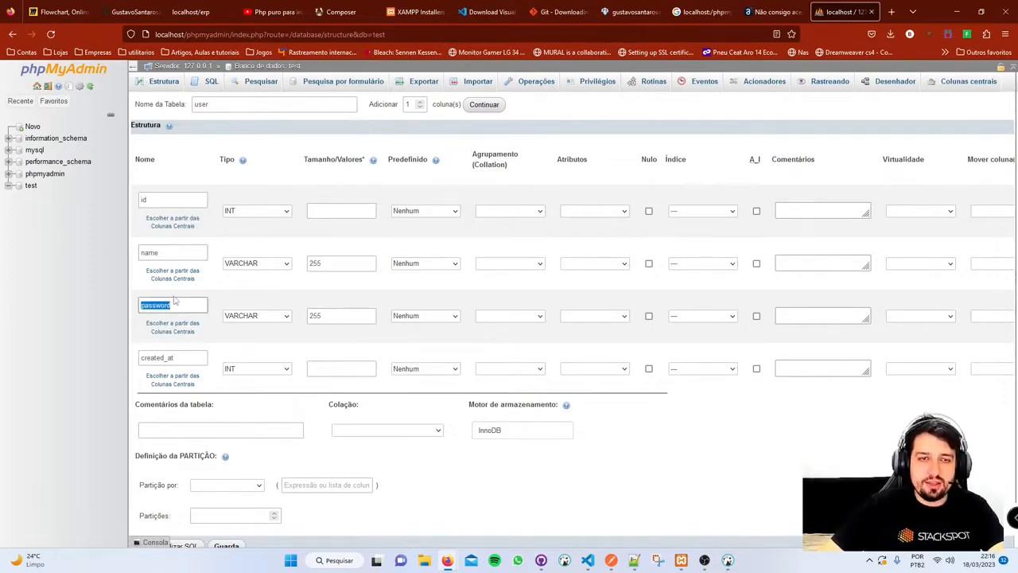
pyautogui.click(187, 302)
pyautogui.moveTo(187, 303); pyautogui.dragTo(100, 310)
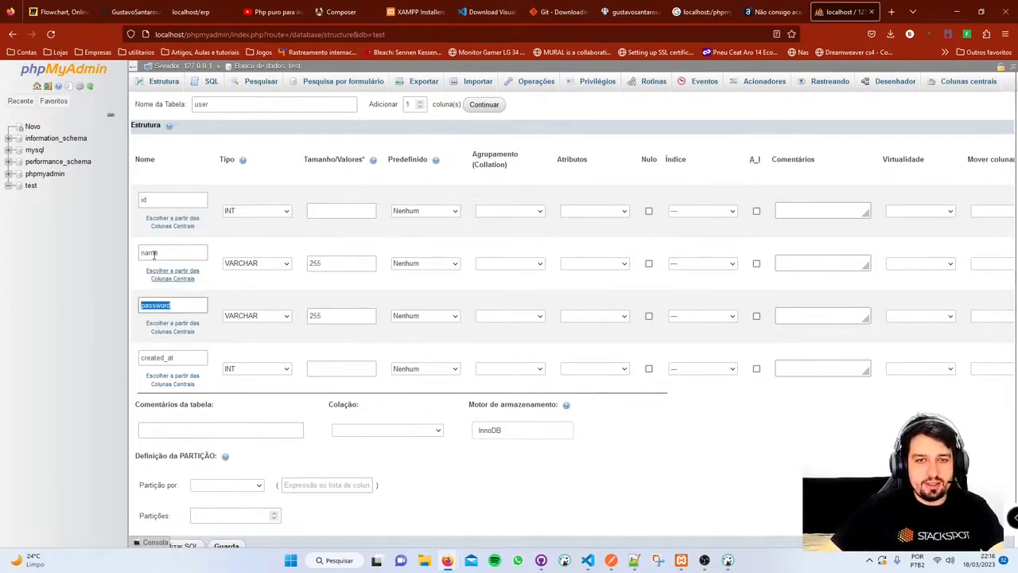
pyautogui.moveTo(195, 358); pyautogui.dragTo(80, 345)
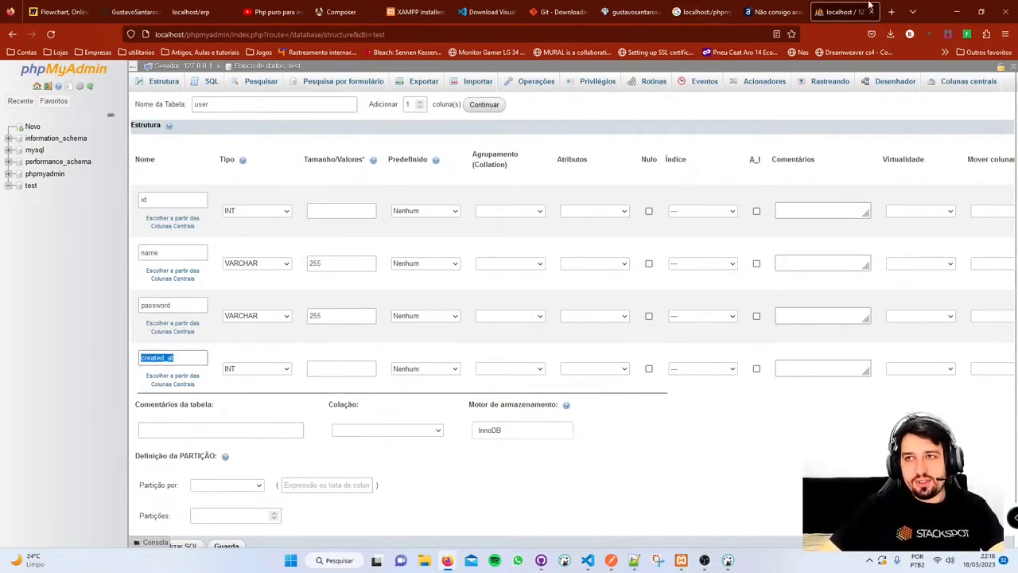
pyautogui.click(892, 10)
# - Translate created_at into Portuguese ('criado em') with Google, then return to phpMyAdmin
pyautogui.write('transalte')
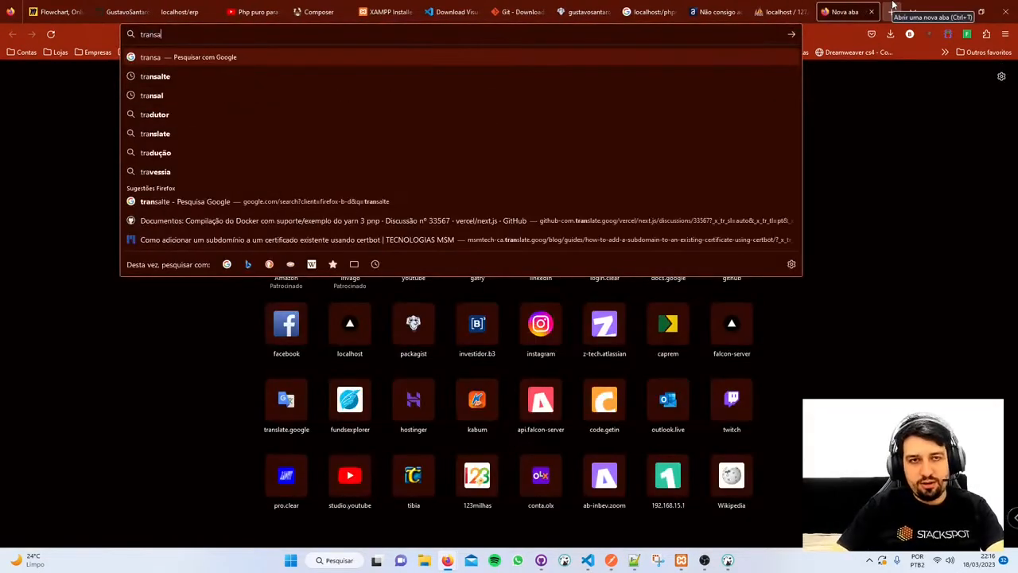
pyautogui.press('Return')
pyautogui.click(221, 242)
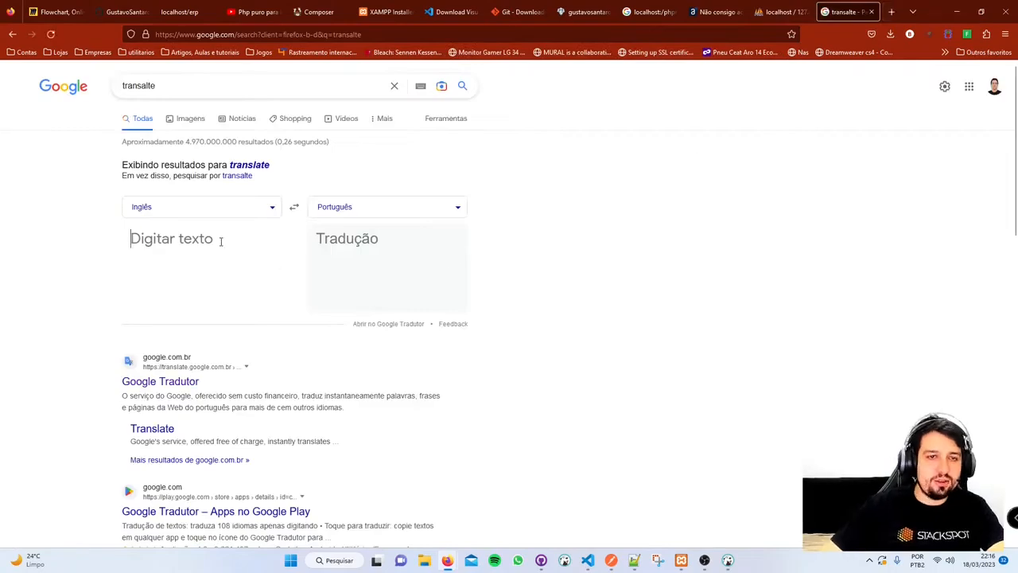
pyautogui.write('created_at')
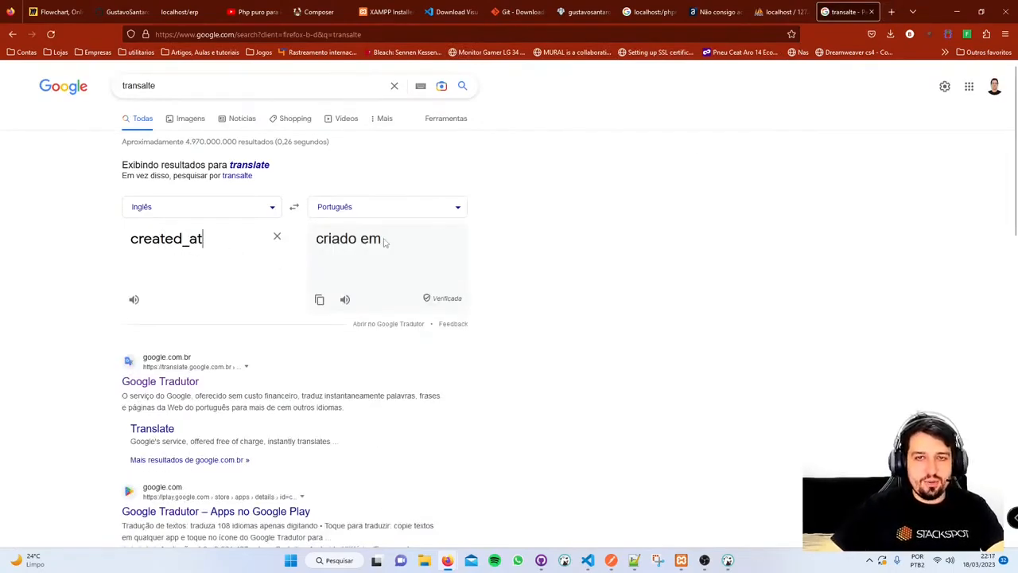
pyautogui.click(784, 11)
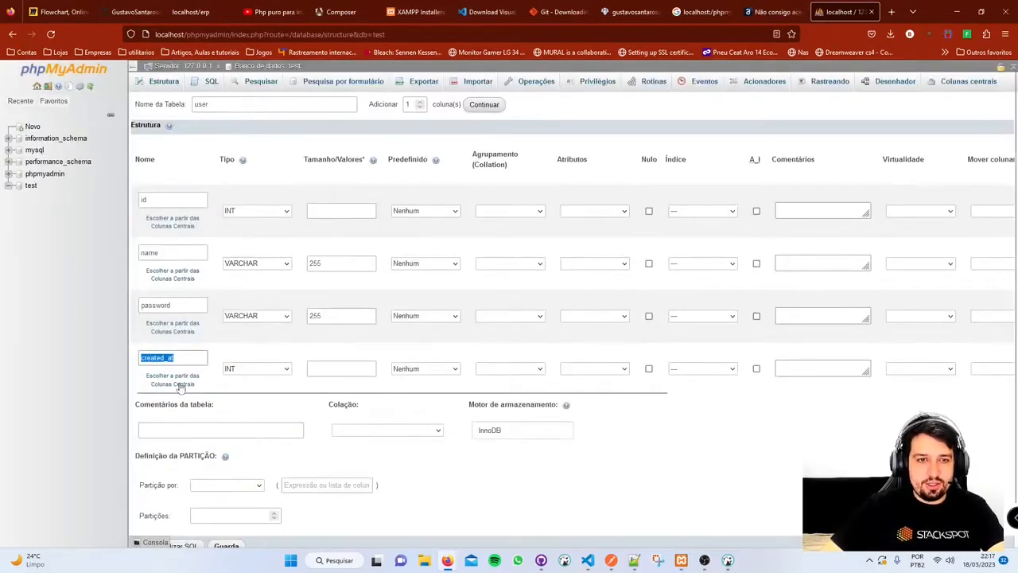
# - Set the created_at column's type to DATETIME
pyautogui.click(193, 355)
pyautogui.doubleClick(198, 352)
pyautogui.click(268, 369)
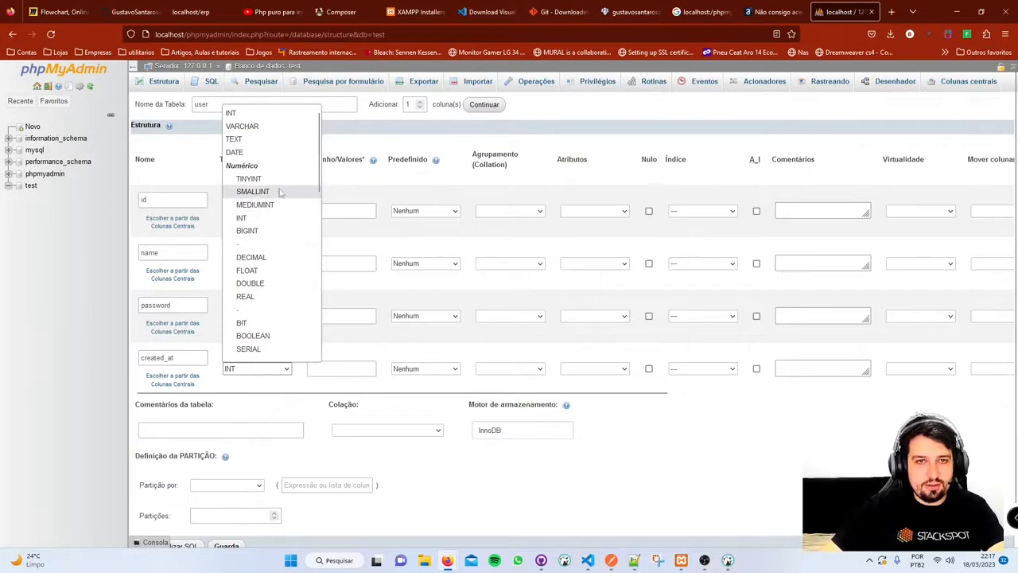
pyautogui.scroll(-4, 285, 209)
pyautogui.scroll(2, 285, 209)
pyautogui.scroll(-1, 287, 227)
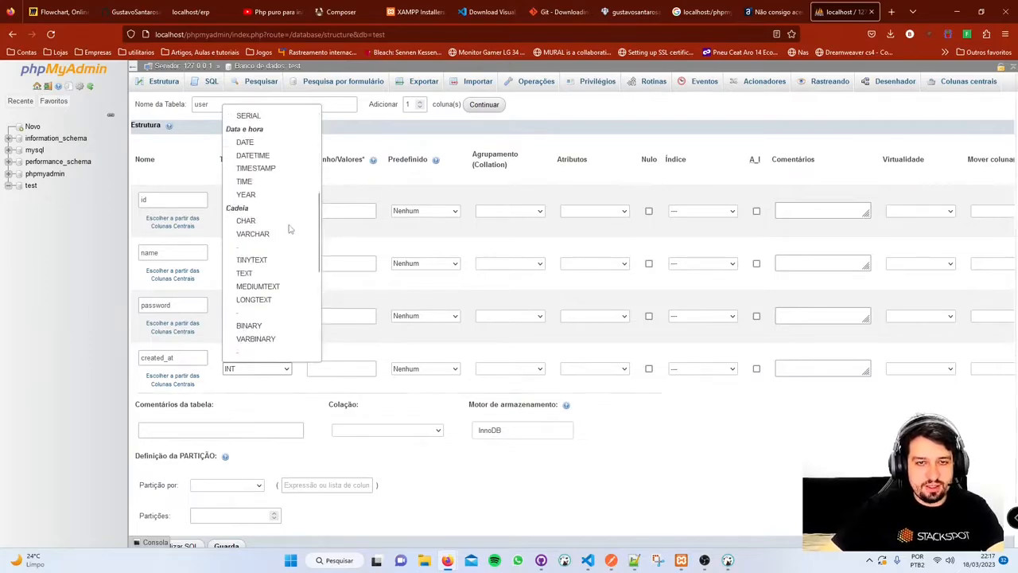
pyautogui.click(277, 156)
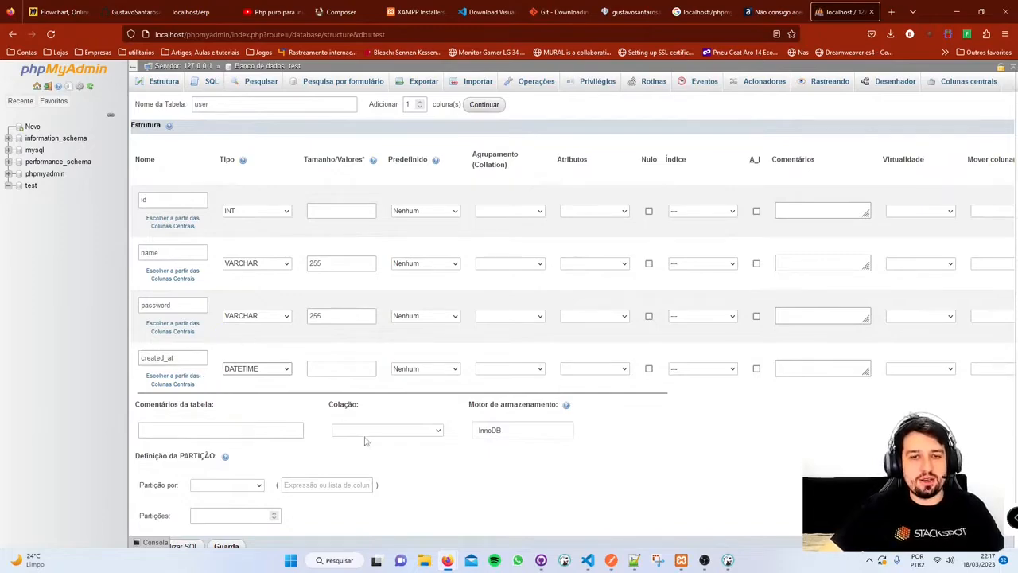
# - Review the default-value options for created_at and name, keeping no default
pyautogui.click(438, 372)
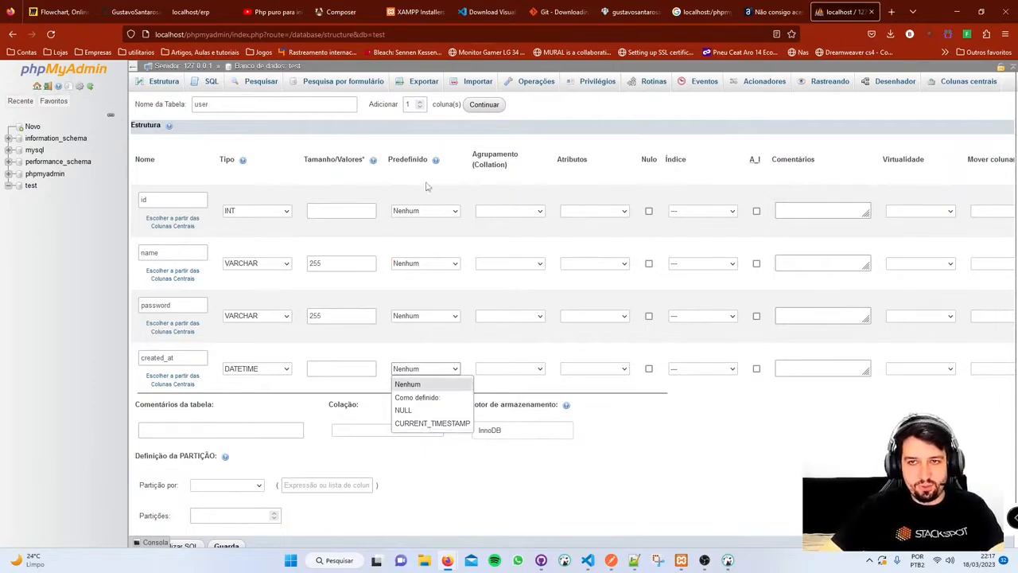
pyautogui.click(649, 420)
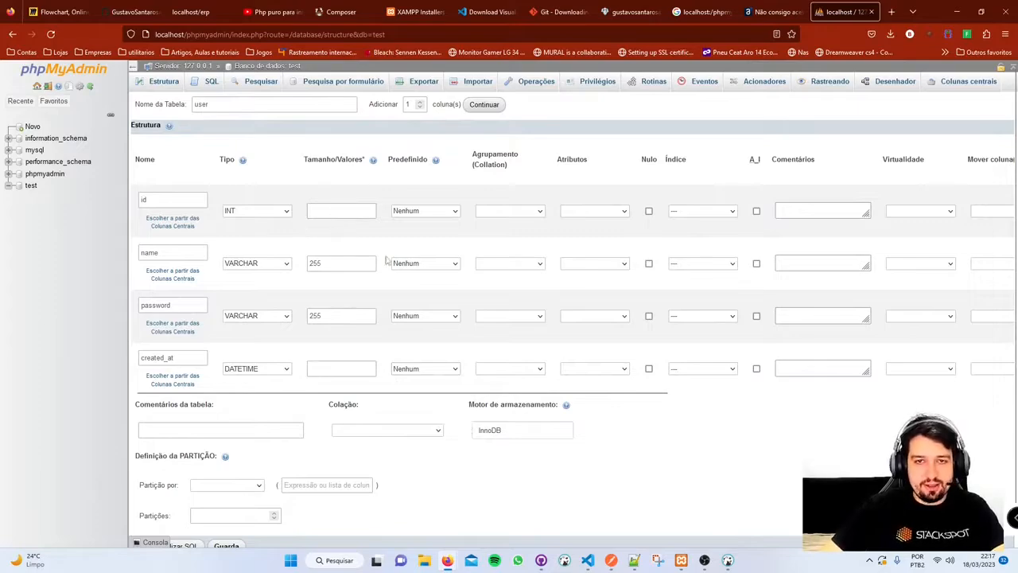
pyautogui.click(435, 263)
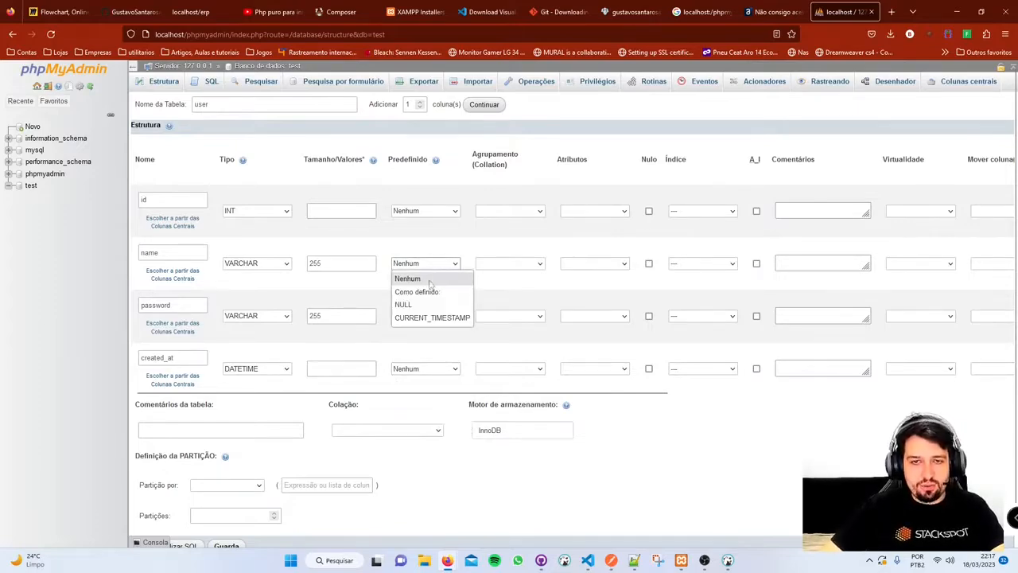
pyautogui.click(525, 293)
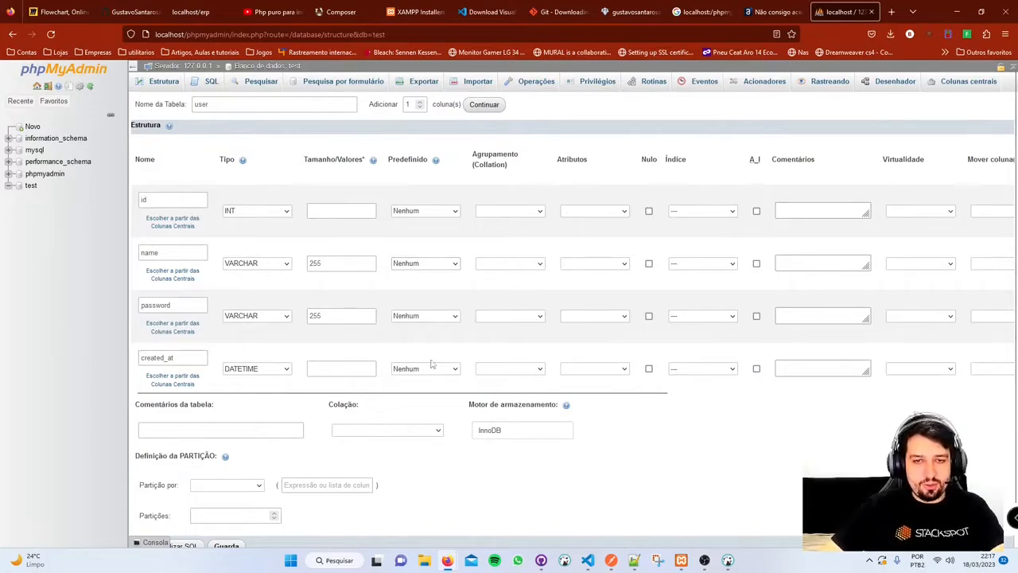
pyautogui.click(424, 370)
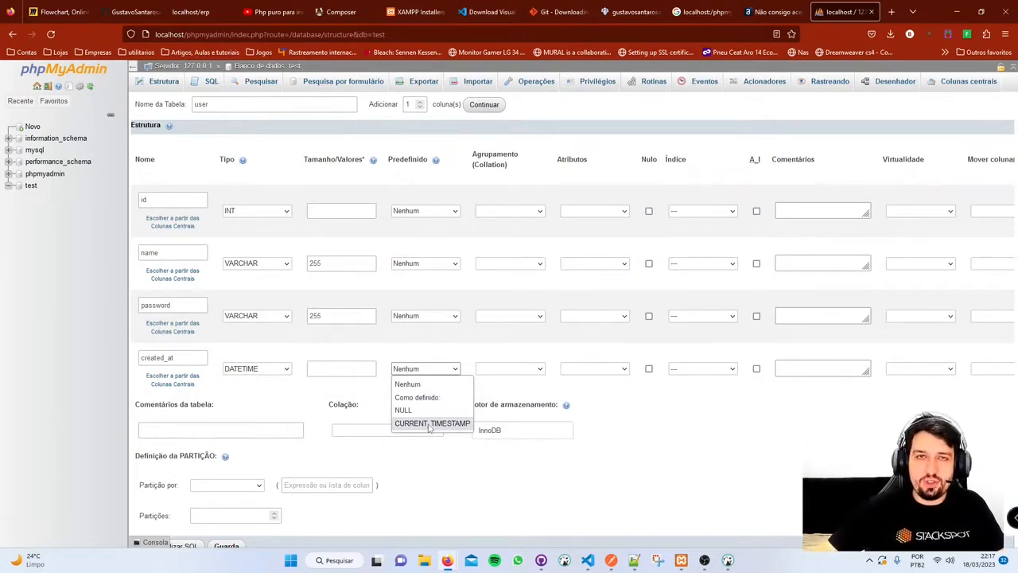
# - Give created_at a CURRENT_TIMESTAMP default, then select the id column name
pyautogui.click(455, 424)
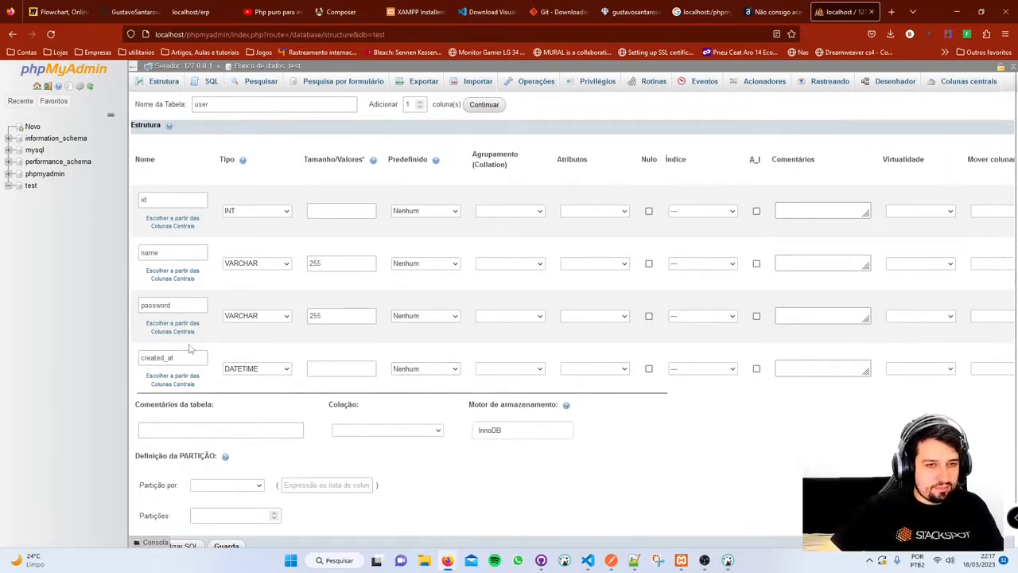
pyautogui.click(453, 371)
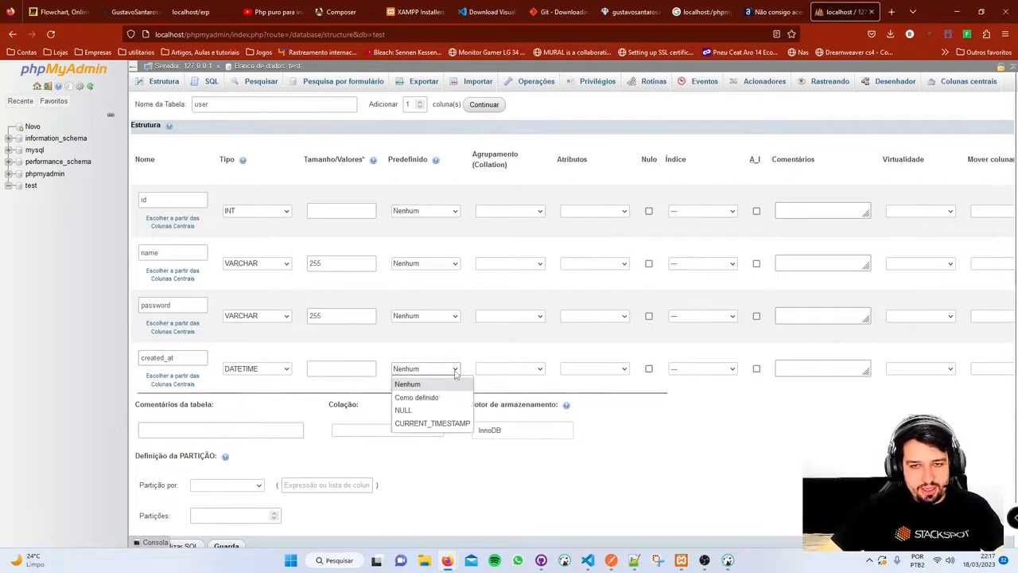
pyautogui.click(429, 423)
pyautogui.click(516, 371)
pyautogui.click(521, 377)
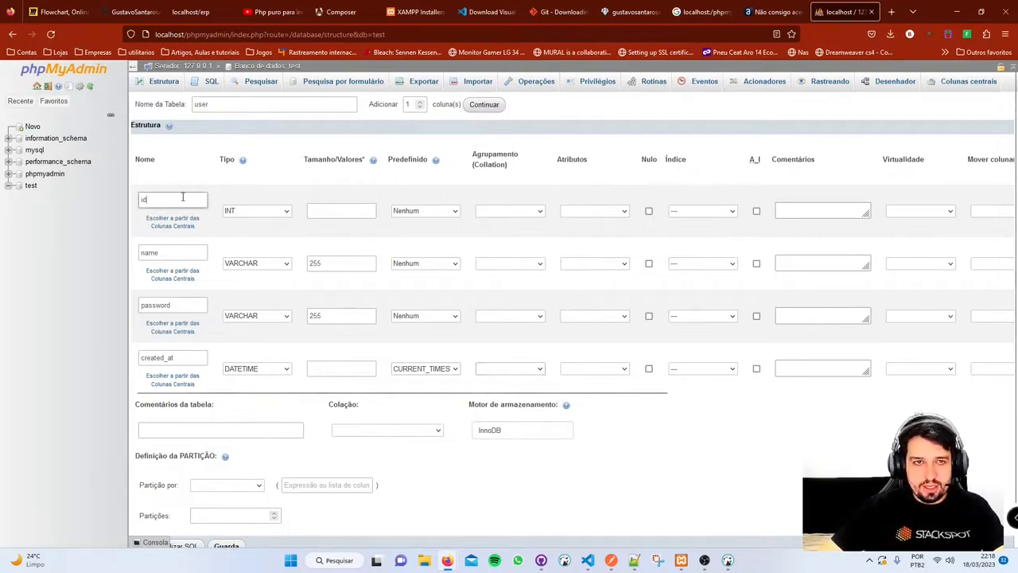
pyautogui.moveTo(183, 198); pyautogui.dragTo(79, 198)
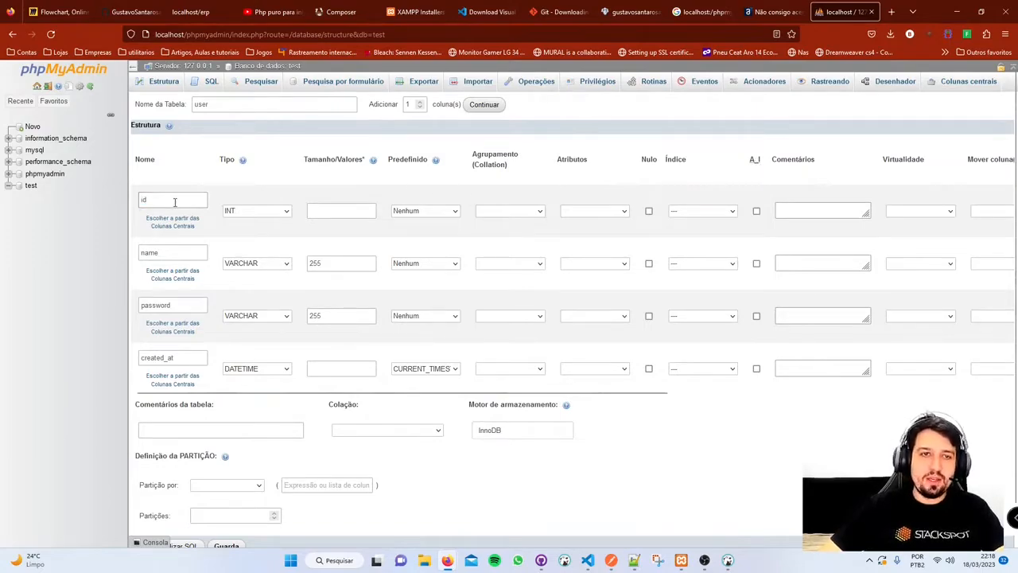
pyautogui.moveTo(175, 203); pyautogui.dragTo(44, 195)
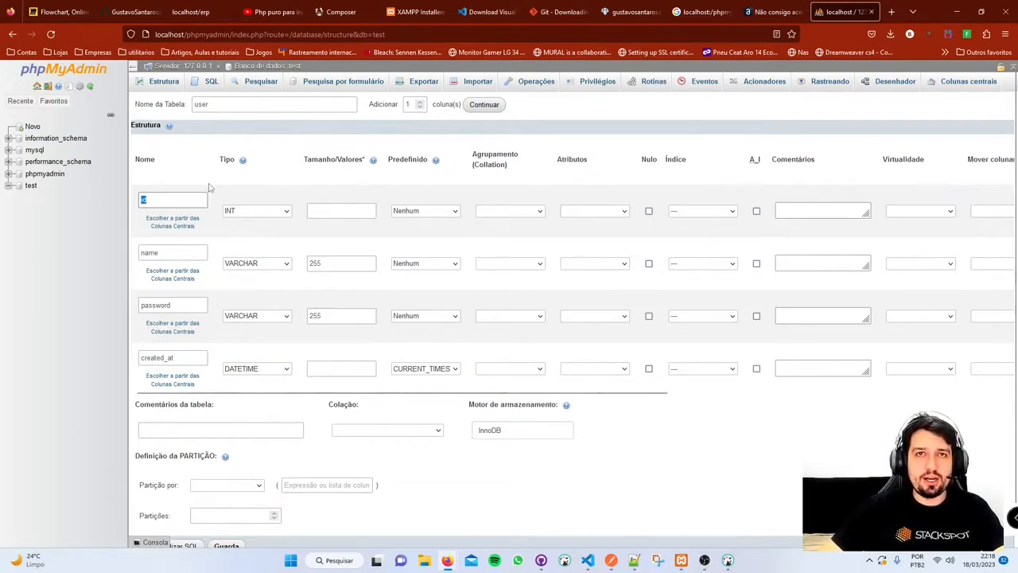
# - Tick A_I on the id column so it becomes the auto-increment PRIMARY key
pyautogui.click(165, 205)
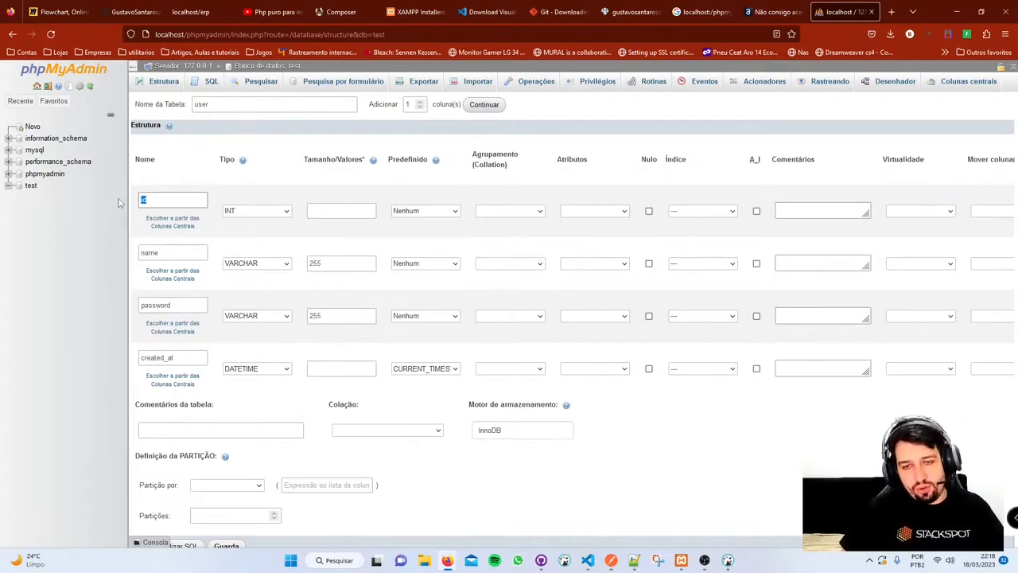
pyautogui.click(756, 212)
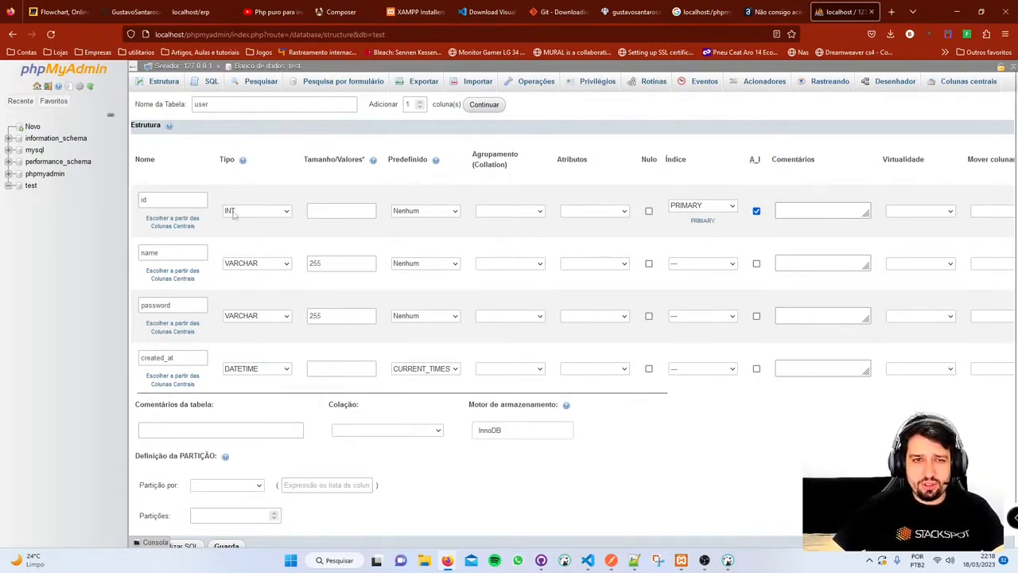
# - Confirm id as primary key and review the generated CREATE TABLE SQL preview
pyautogui.click(757, 210)
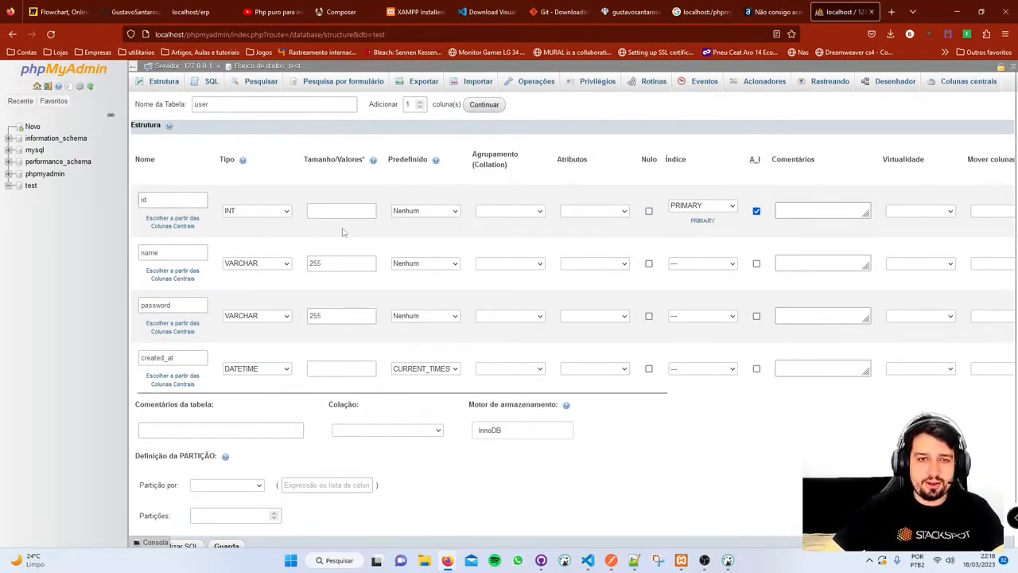
pyautogui.scroll(-1, 310, 293)
pyautogui.scroll(1, 294, 302)
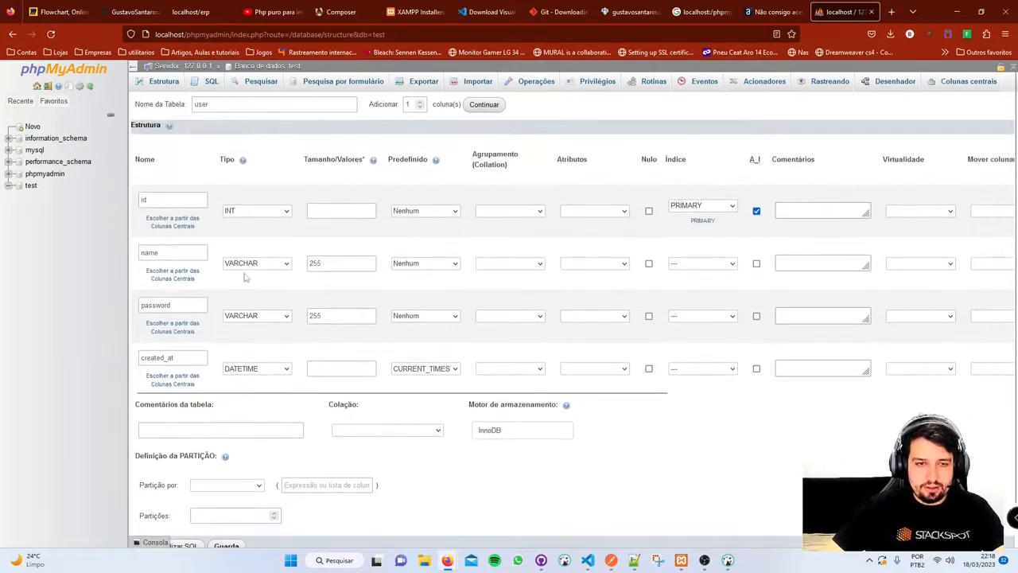
pyautogui.scroll(-1, 248, 290)
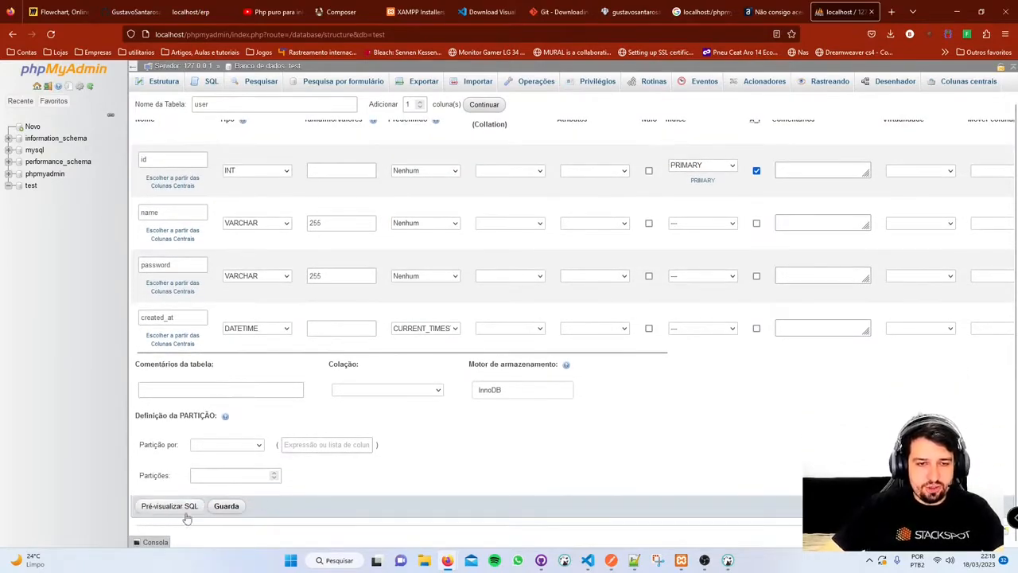
pyautogui.click(169, 509)
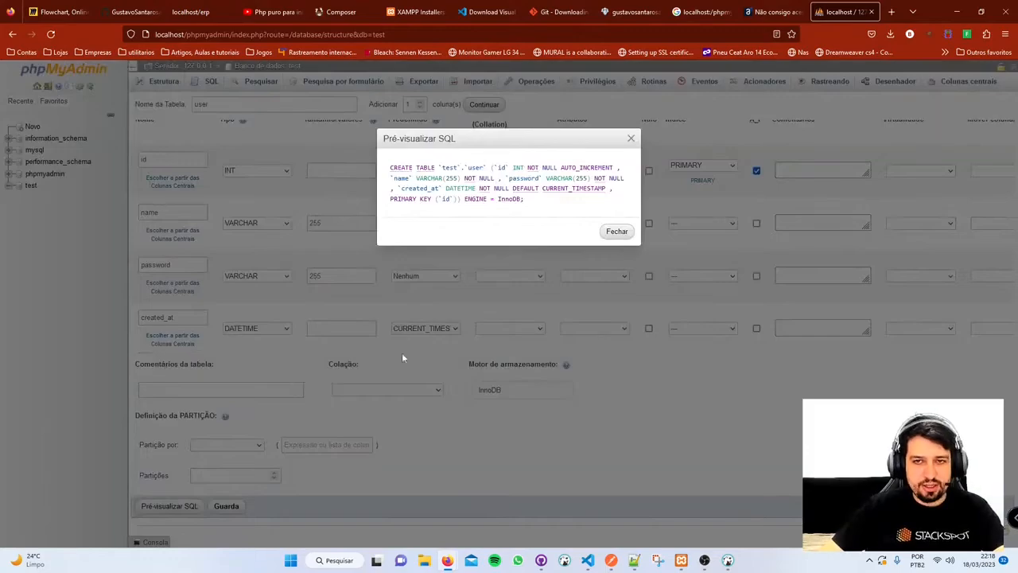
pyautogui.moveTo(535, 201); pyautogui.dragTo(370, 167)
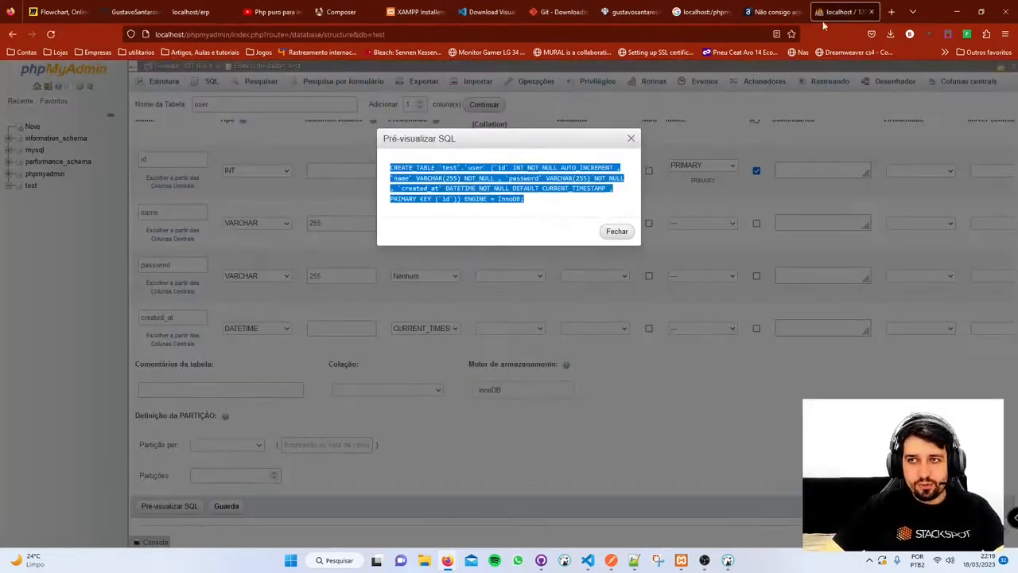
pyautogui.click(617, 231)
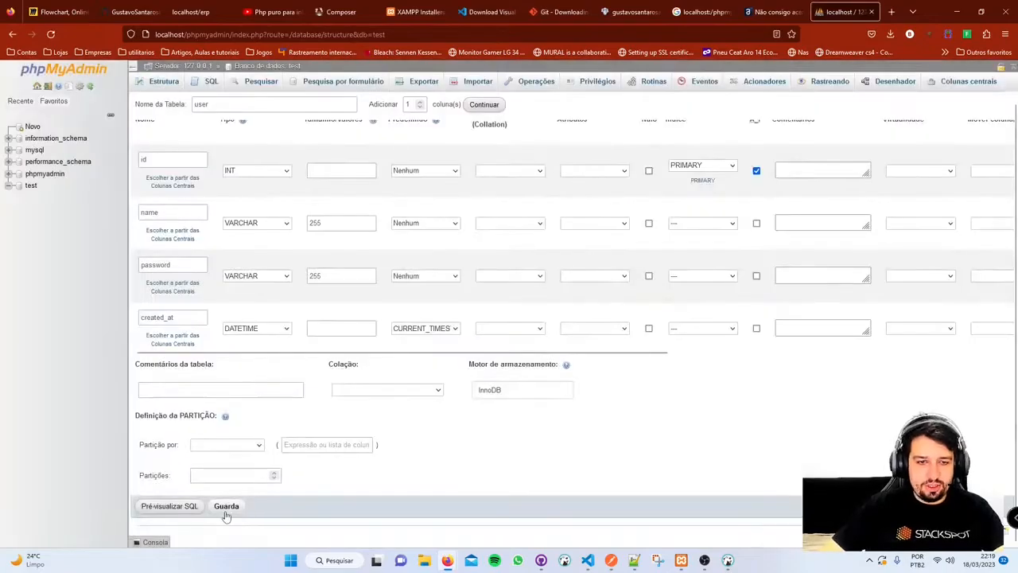
# - Save the user table definition
pyautogui.scroll(1, 616, 300)
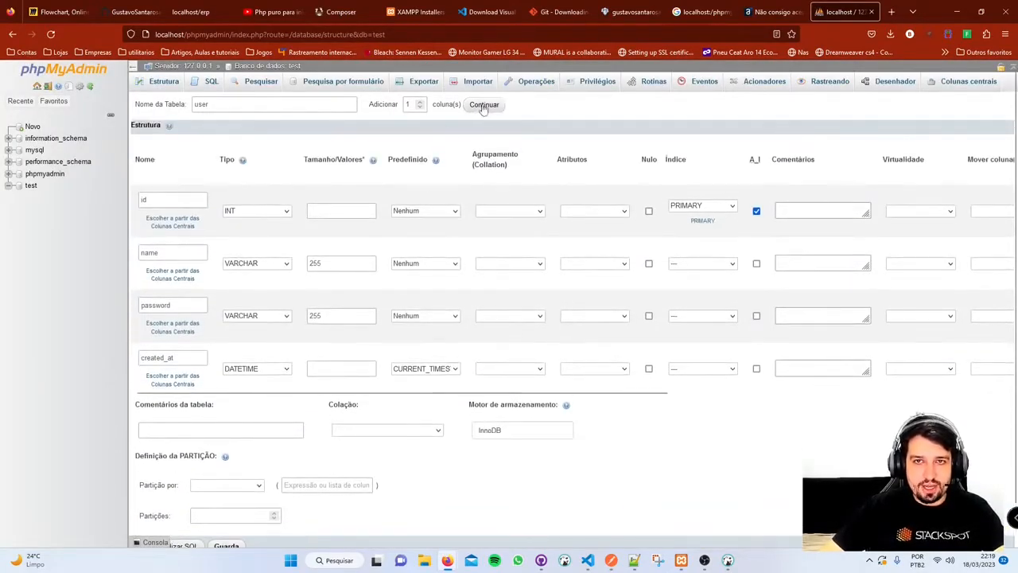
pyautogui.scroll(-1, 230, 509)
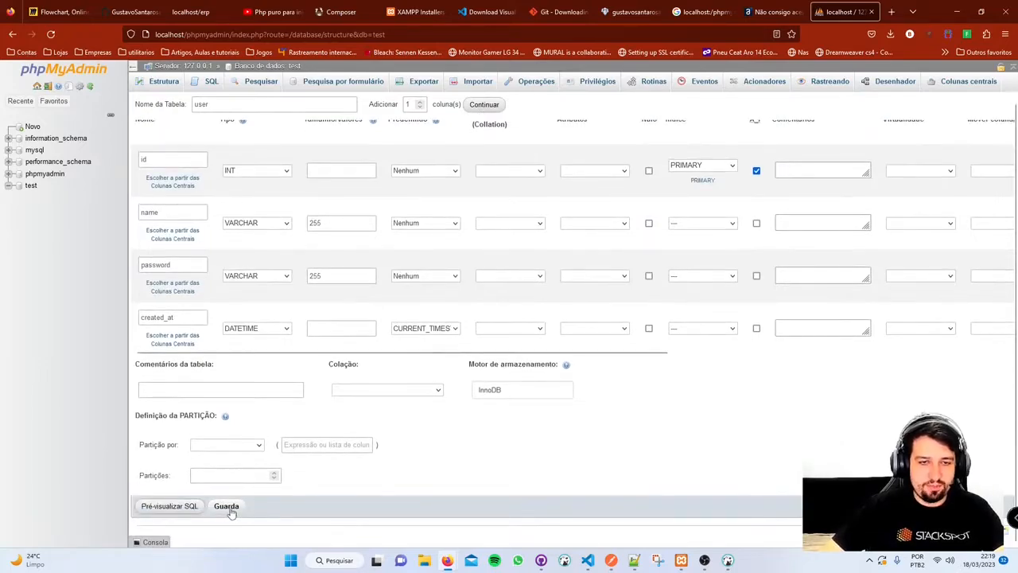
pyautogui.click(232, 509)
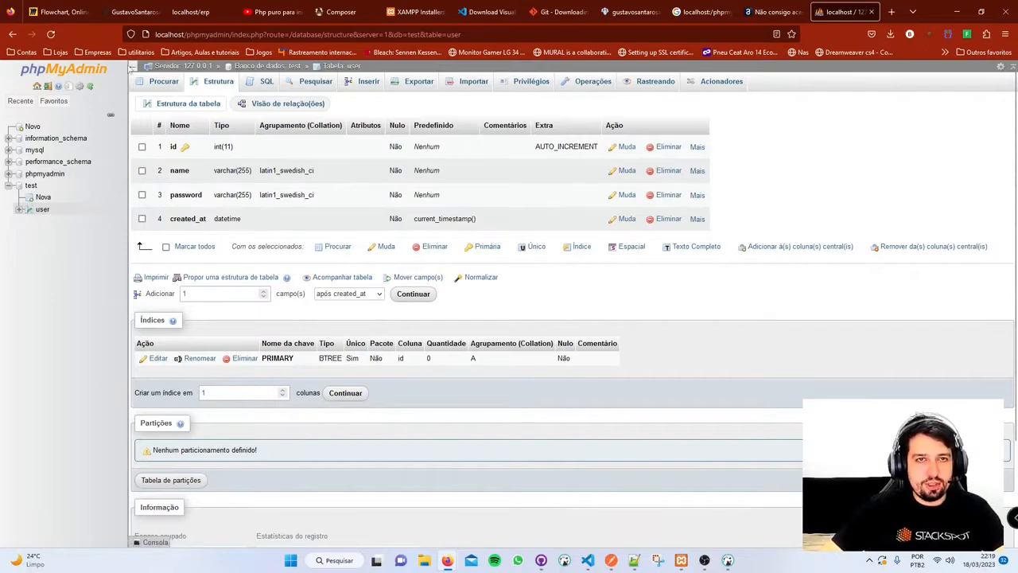
# - Collapse and re-expand the navigation panel, then go to the server's database list
pyautogui.click(132, 71)
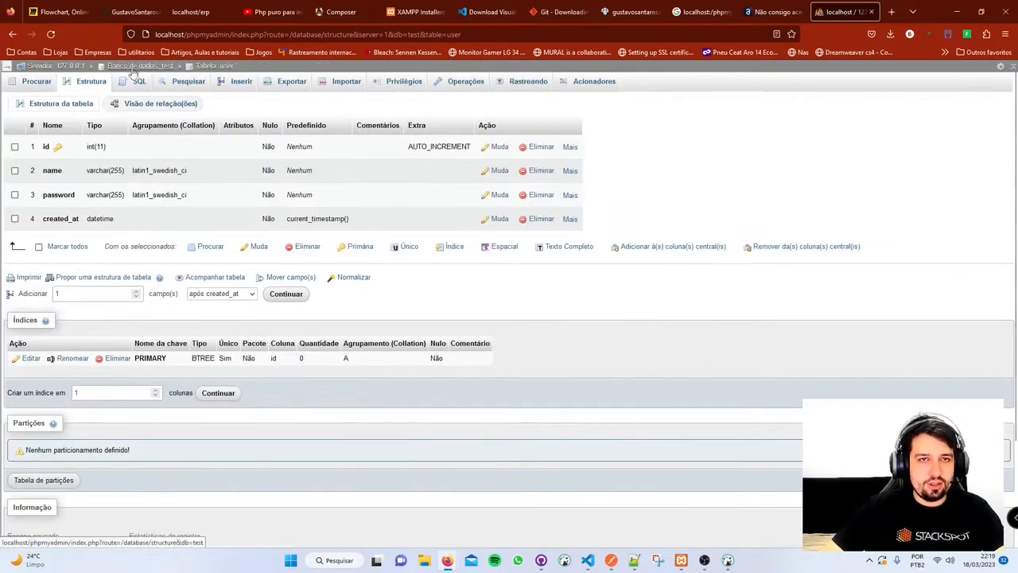
pyautogui.click(11, 70)
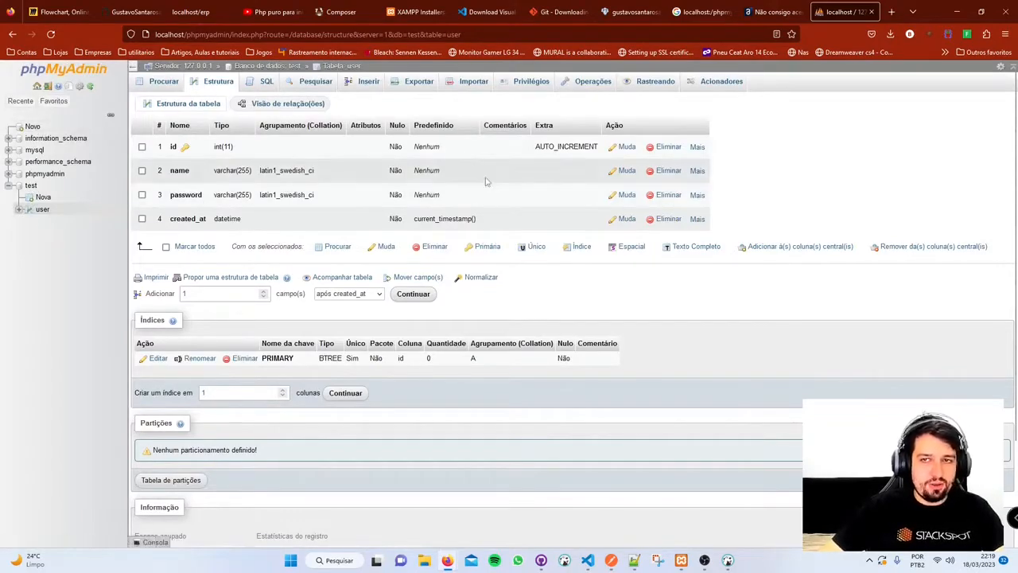
pyautogui.click(31, 128)
# - Enter php as the new database name, keep utf8mb4_general_ci collation, and create it
pyautogui.click(213, 171)
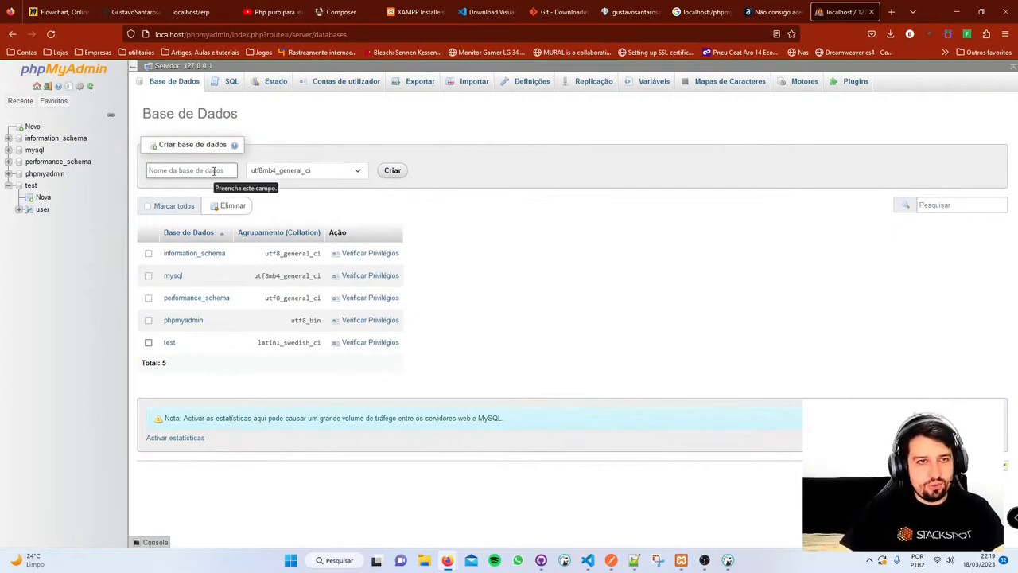
pyautogui.write('laravel')
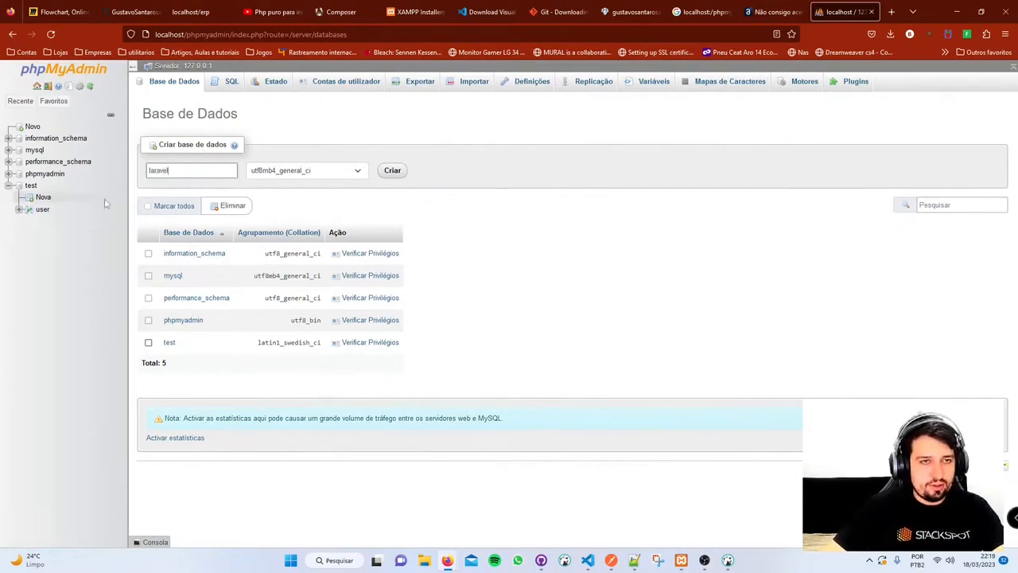
pyautogui.doubleClick(195, 172)
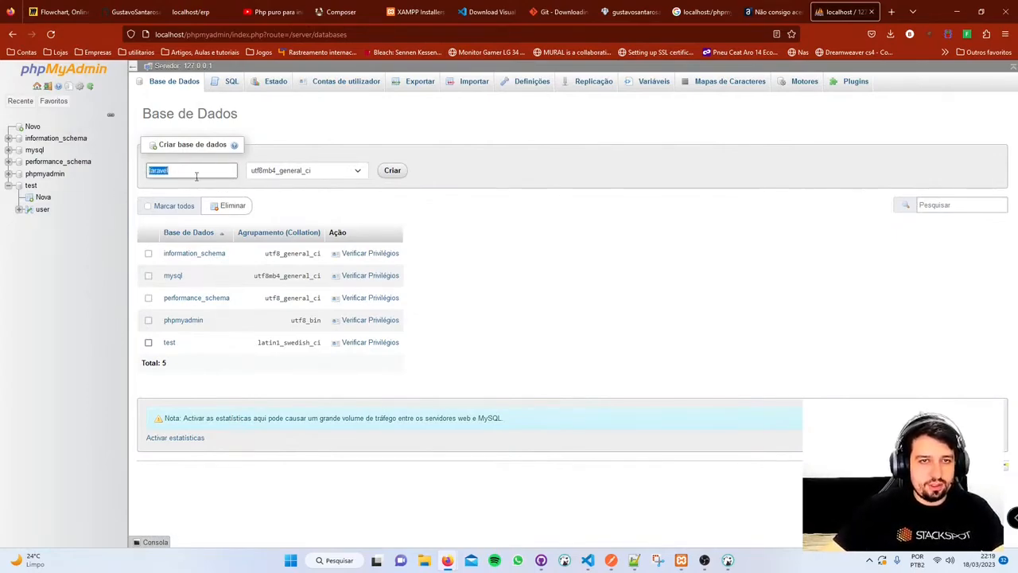
pyautogui.write('php')
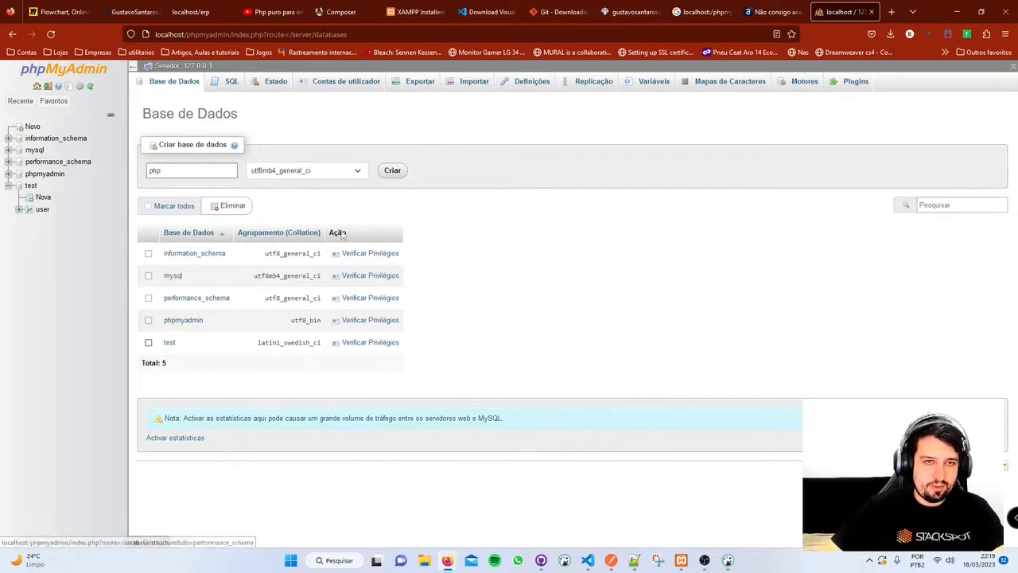
pyautogui.click(340, 173)
pyautogui.scroll(1, 334, 196)
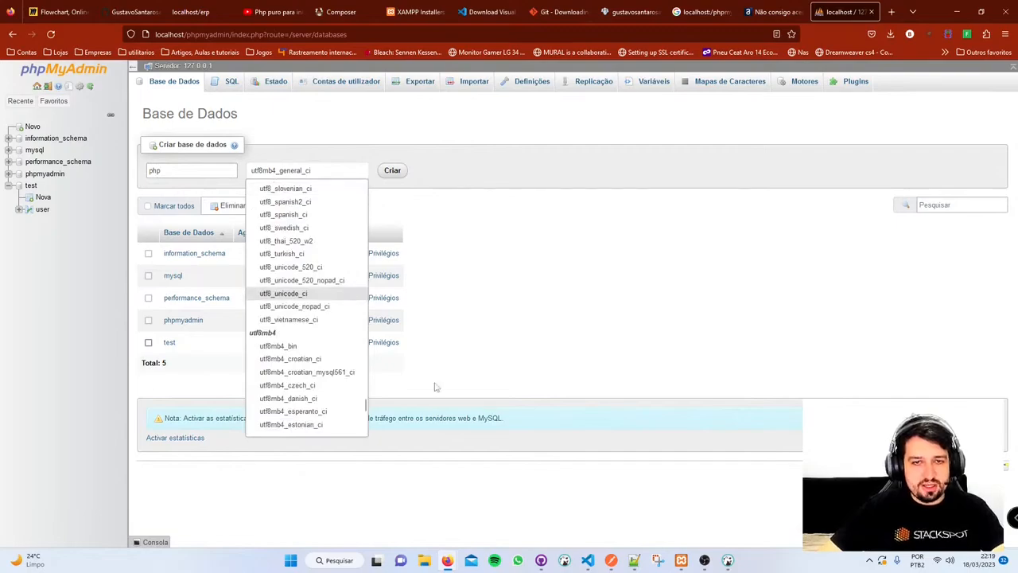
pyautogui.scroll(-6, 350, 318)
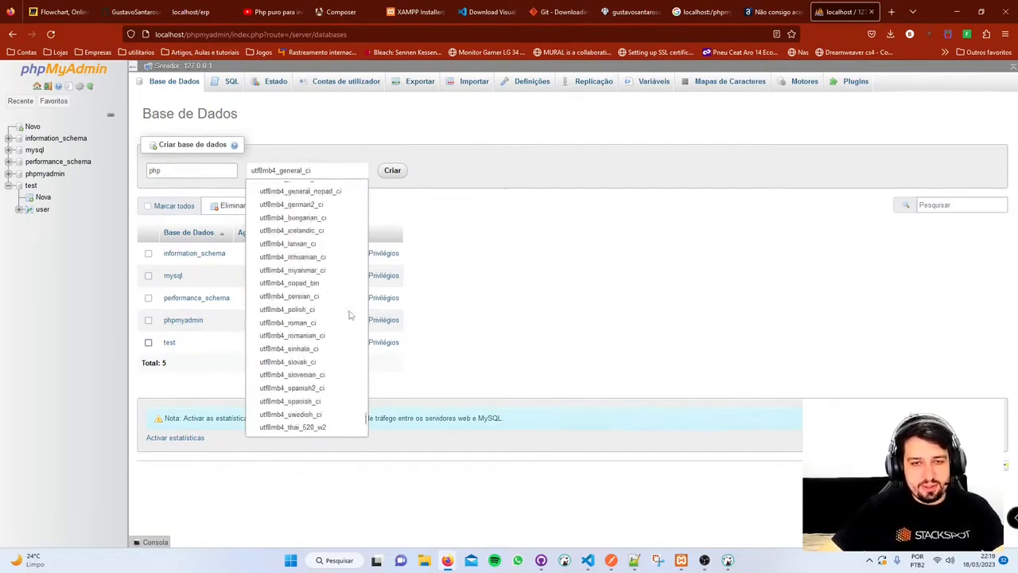
pyautogui.scroll(5, 350, 315)
pyautogui.click(537, 236)
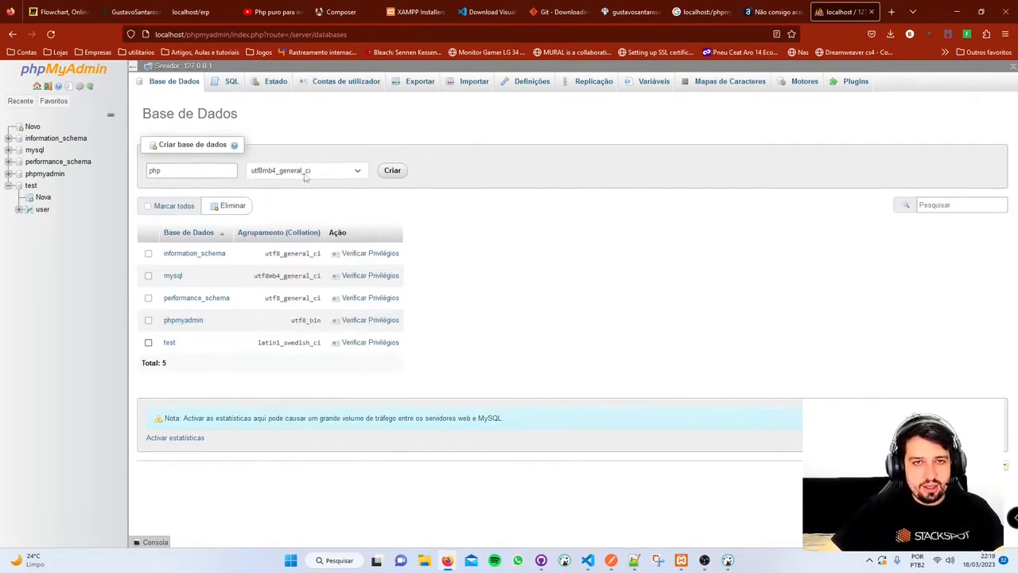
pyautogui.click(394, 170)
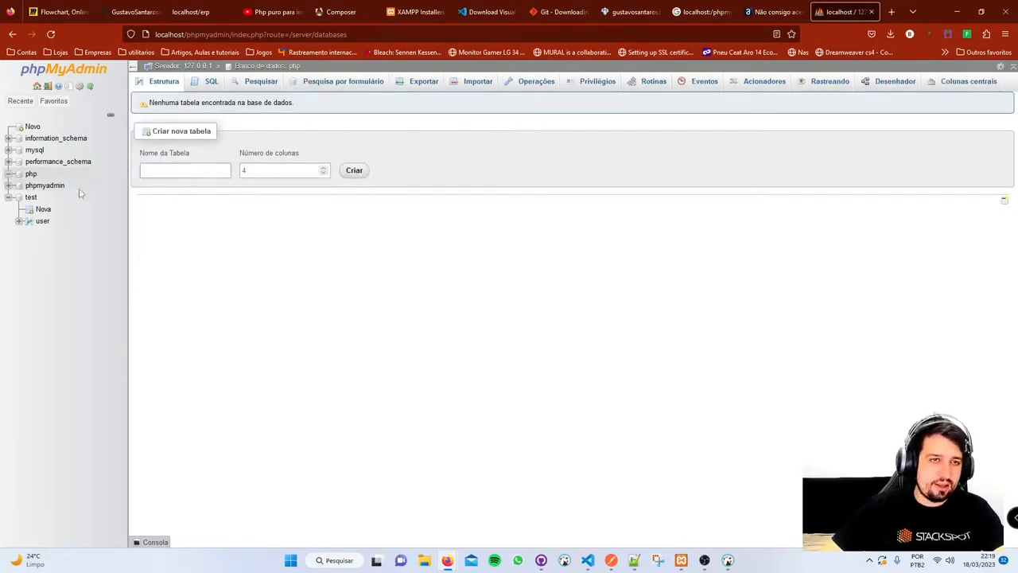
pyautogui.click(266, 168)
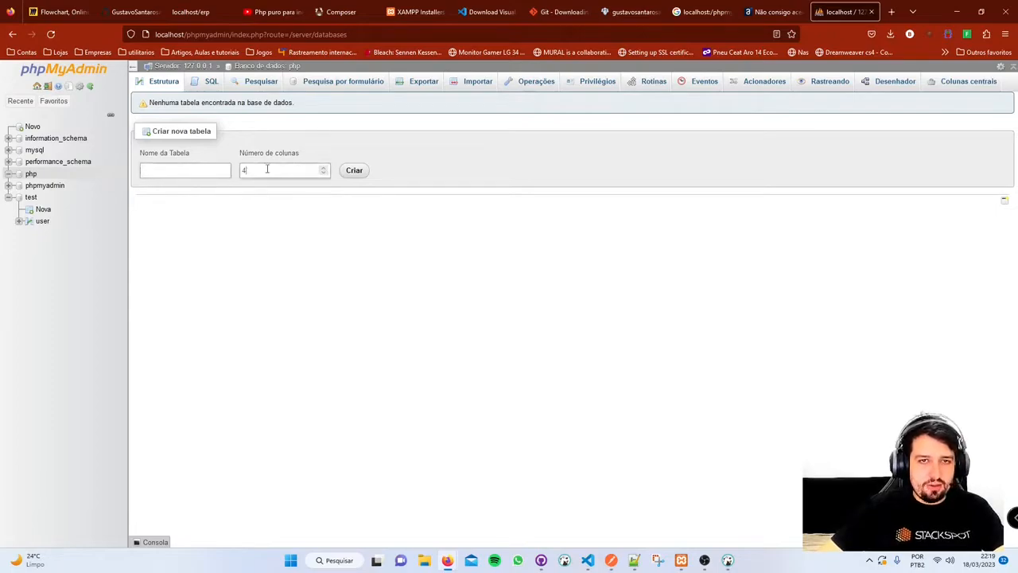
pyautogui.click(186, 171)
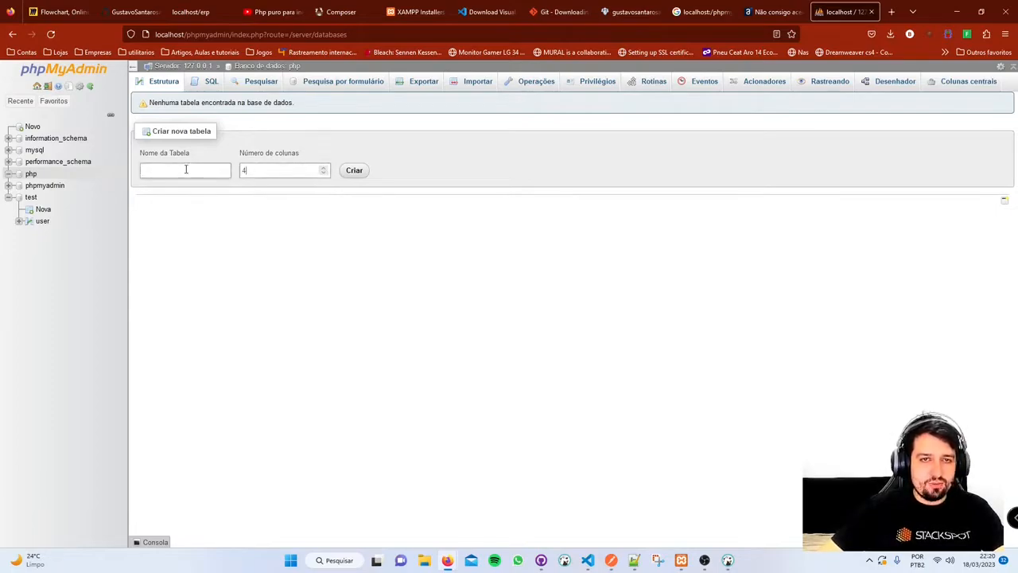
pyautogui.click(275, 171)
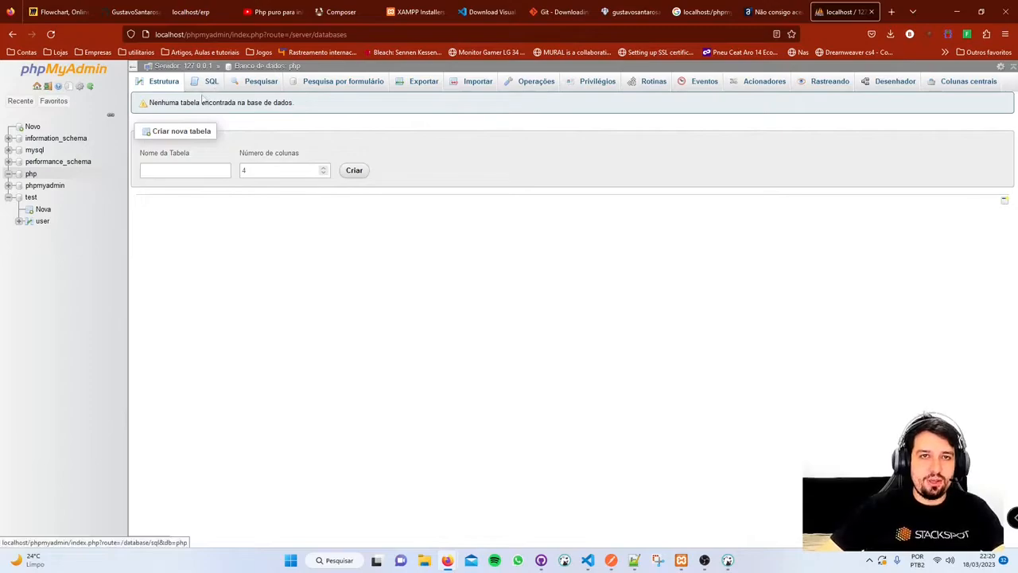
# - Open the php database's SQL query editor and clear out some test text
pyautogui.click(213, 83)
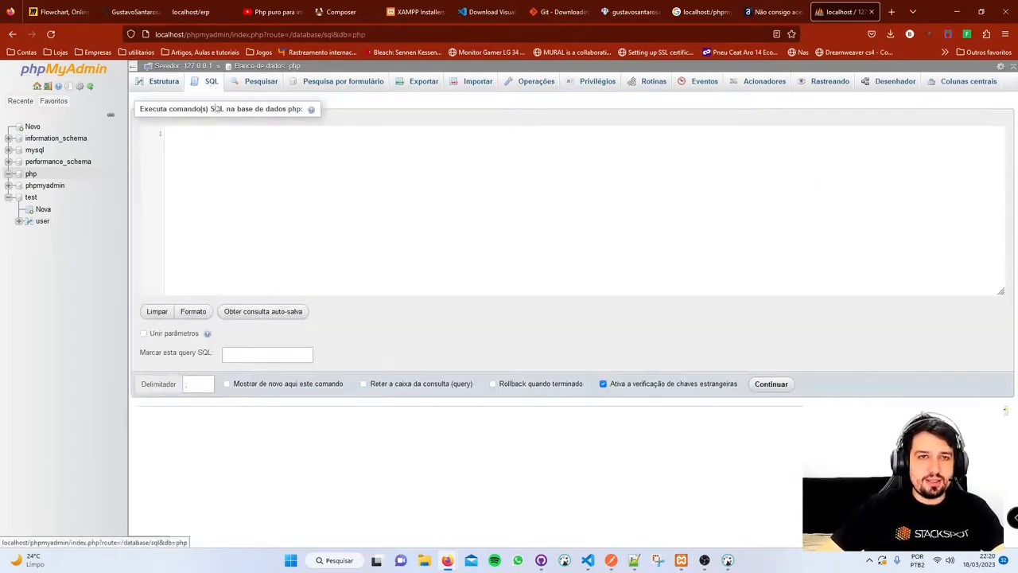
pyautogui.write('asdhauhsd')
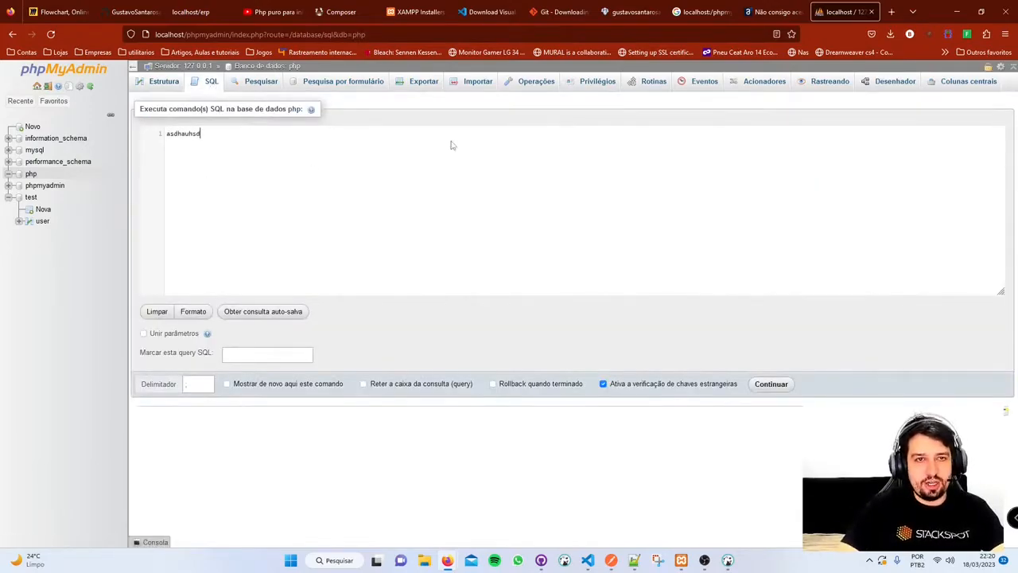
pyautogui.write('hasd')
pyautogui.hotkey('ctrl', 'a')
pyautogui.press('BackSpace')
# - Type SELECT as the start of a query, then pick the test database's user table
pyautogui.write('SELC')
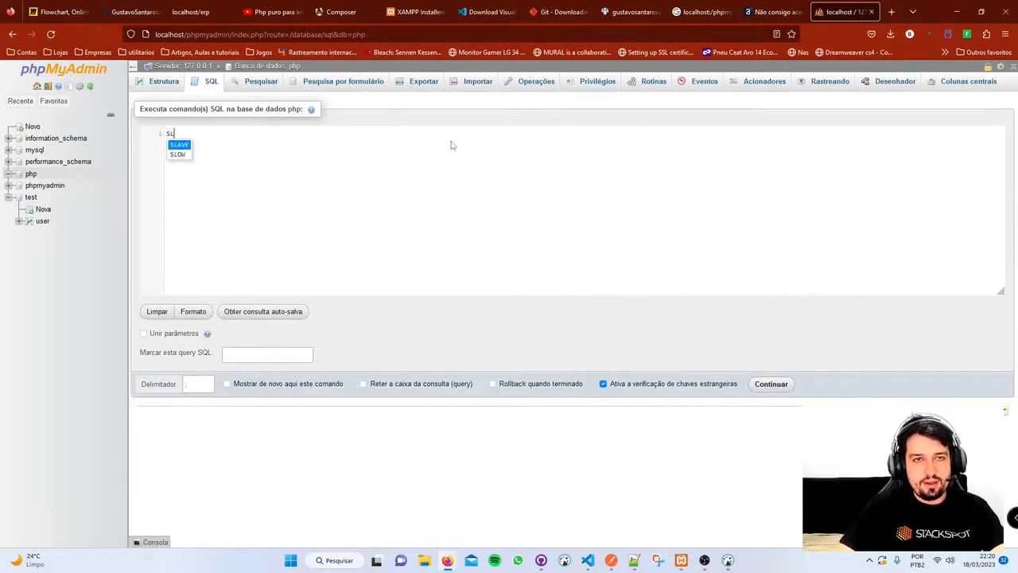
pyautogui.write('T')
pyautogui.press('BackSpace')
pyautogui.press('BackSpace')
pyautogui.write('ELEL')
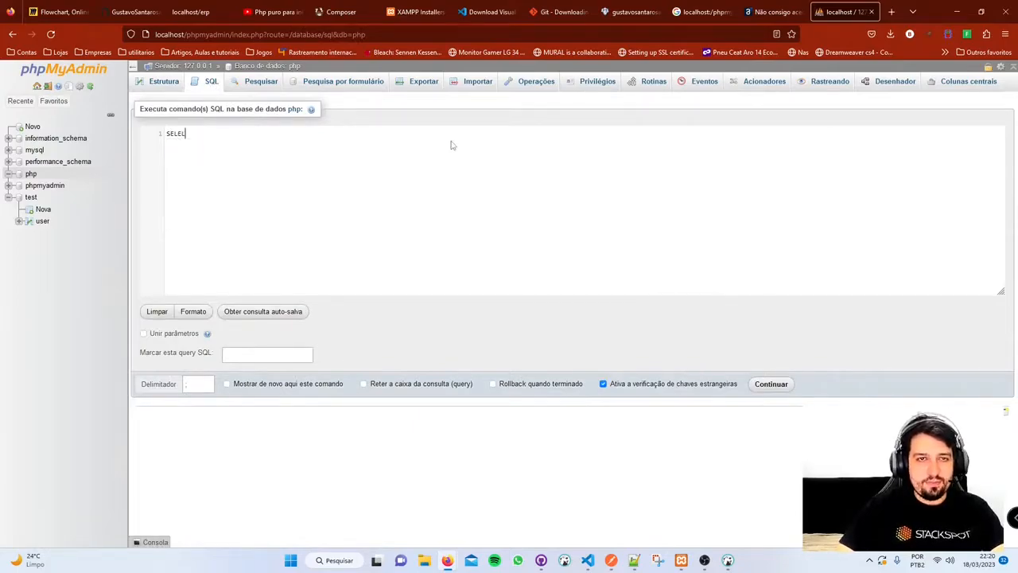
pyautogui.press('BackSpace')
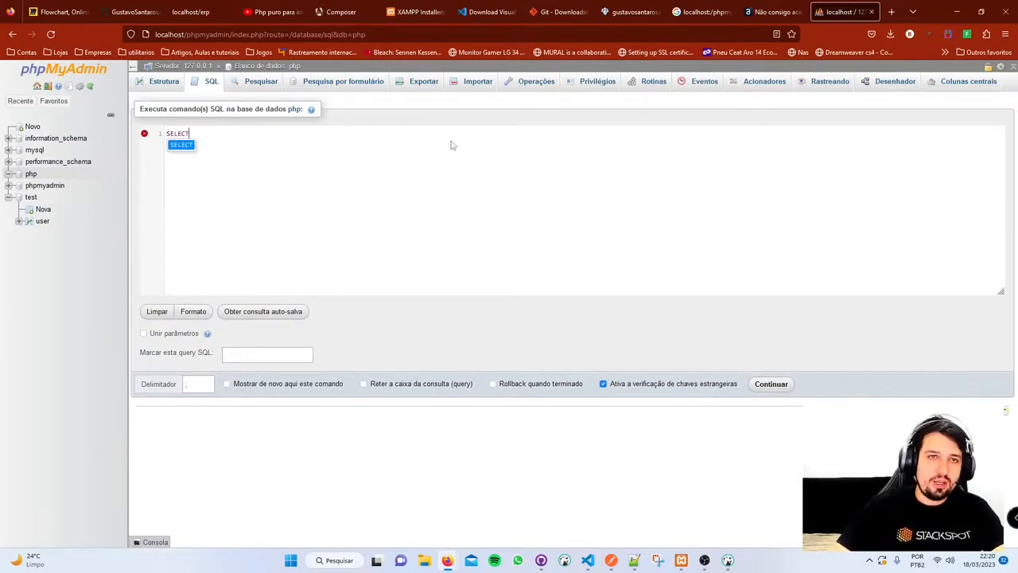
pyautogui.click(43, 222)
# - Leave the unsaved query and insert a row with a name and password into test.user
pyautogui.click(551, 326)
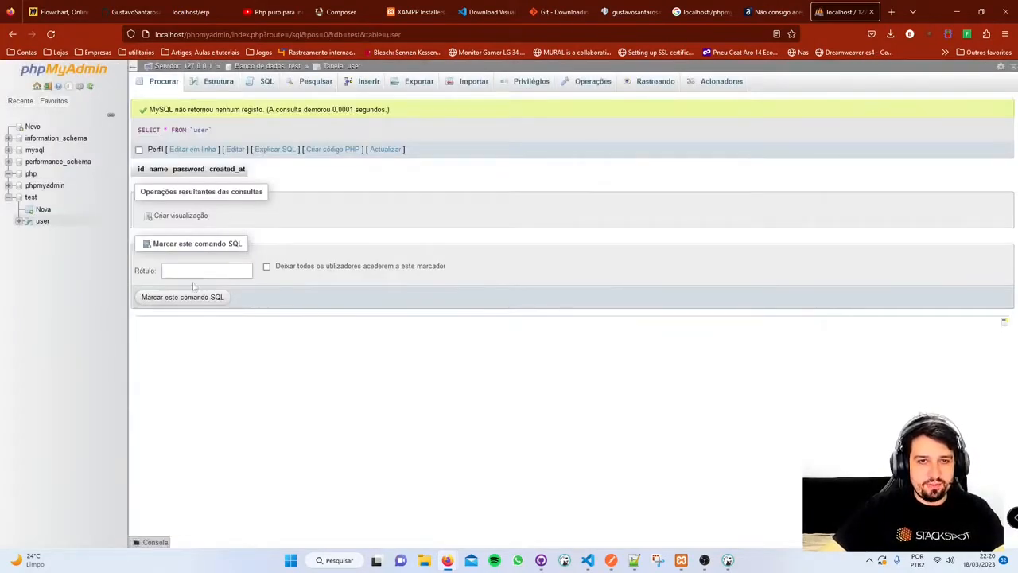
pyautogui.click(366, 83)
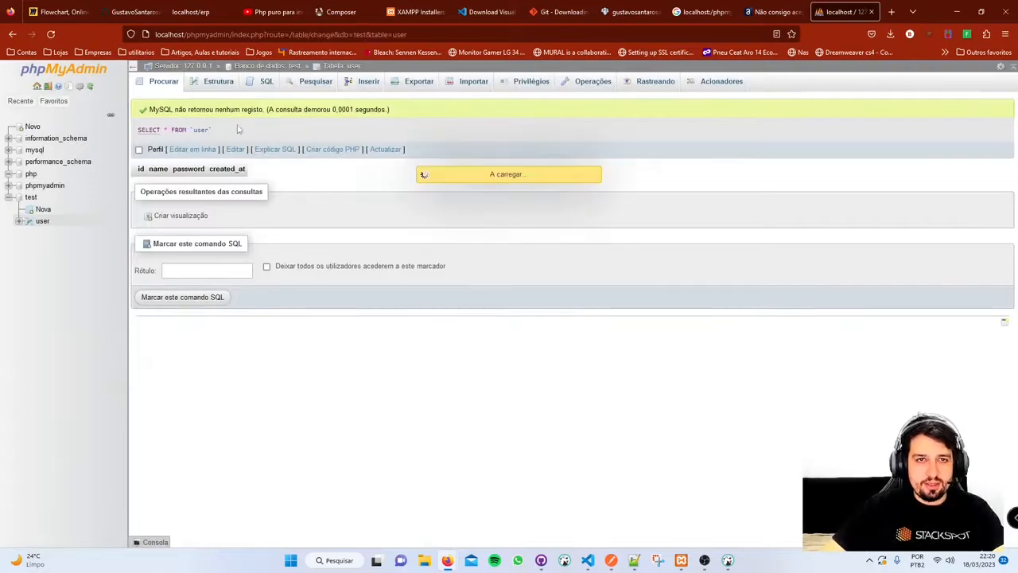
pyautogui.click(414, 134)
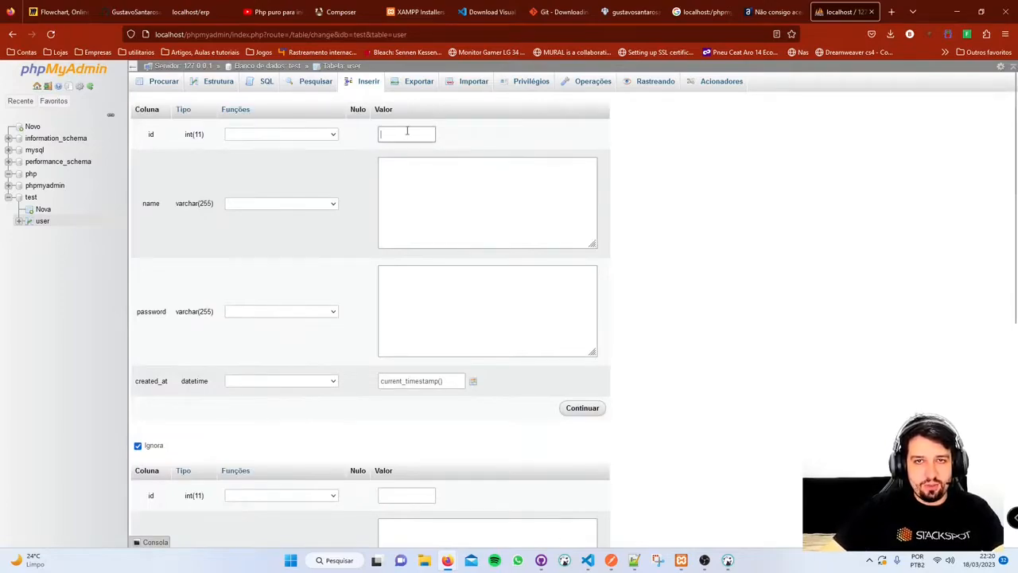
pyautogui.click(449, 191)
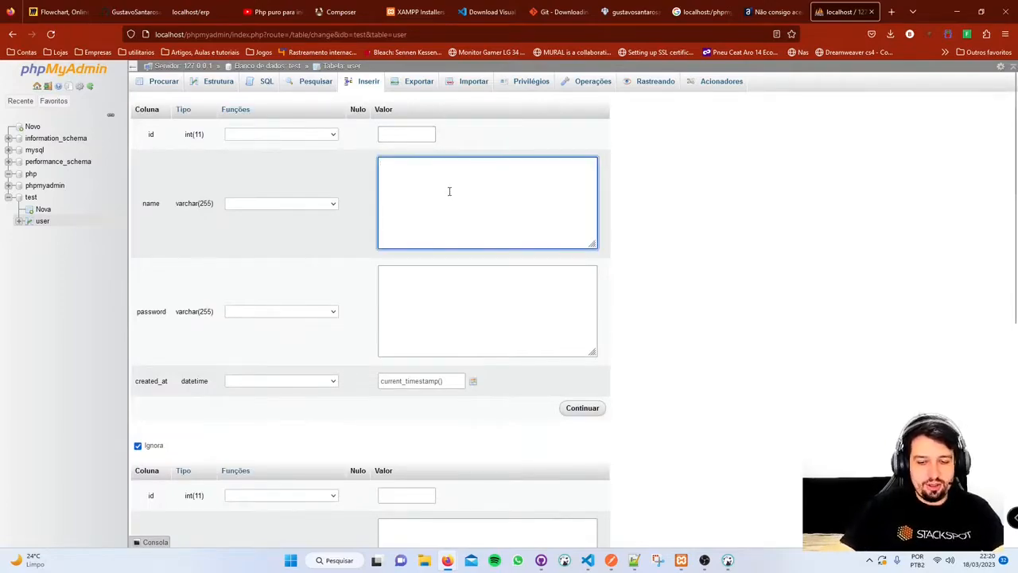
pyautogui.click(459, 271)
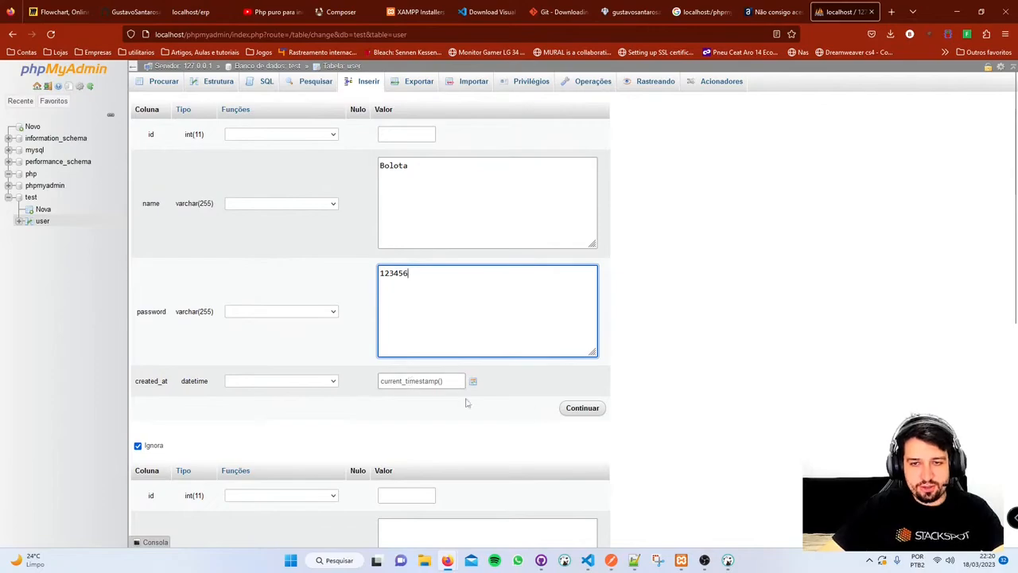
pyautogui.click(585, 410)
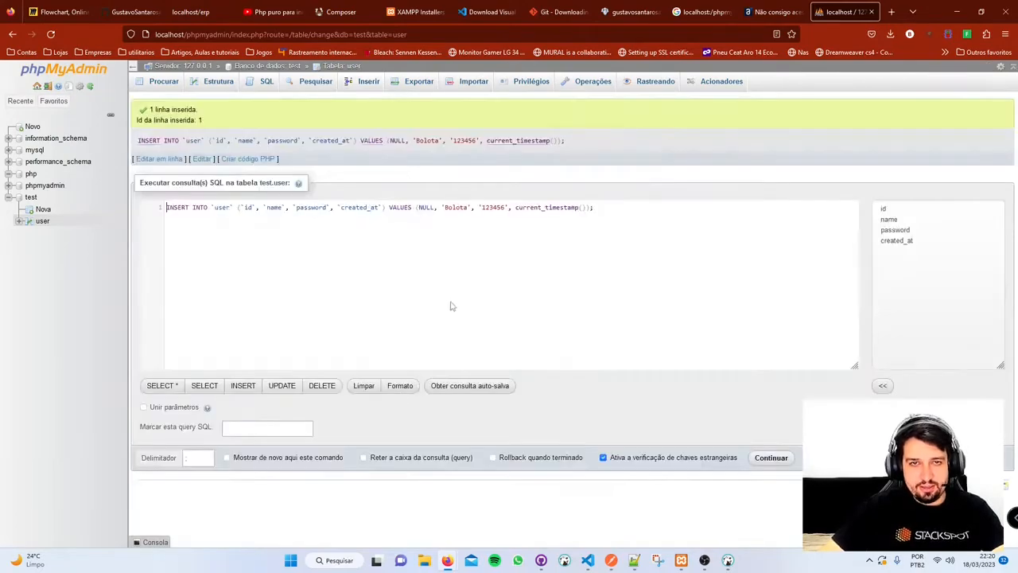
# - Review the generated INSERT statement, then browse test.user to see row id 1
pyautogui.moveTo(611, 205); pyautogui.dragTo(112, 206)
pyautogui.moveTo(139, 120); pyautogui.dragTo(148, 109)
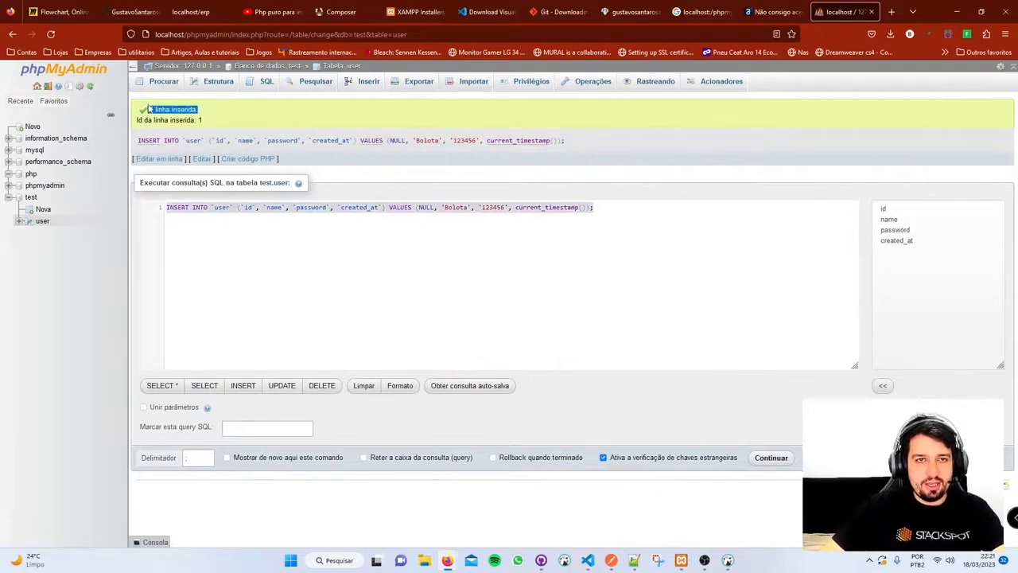
pyautogui.click(580, 207)
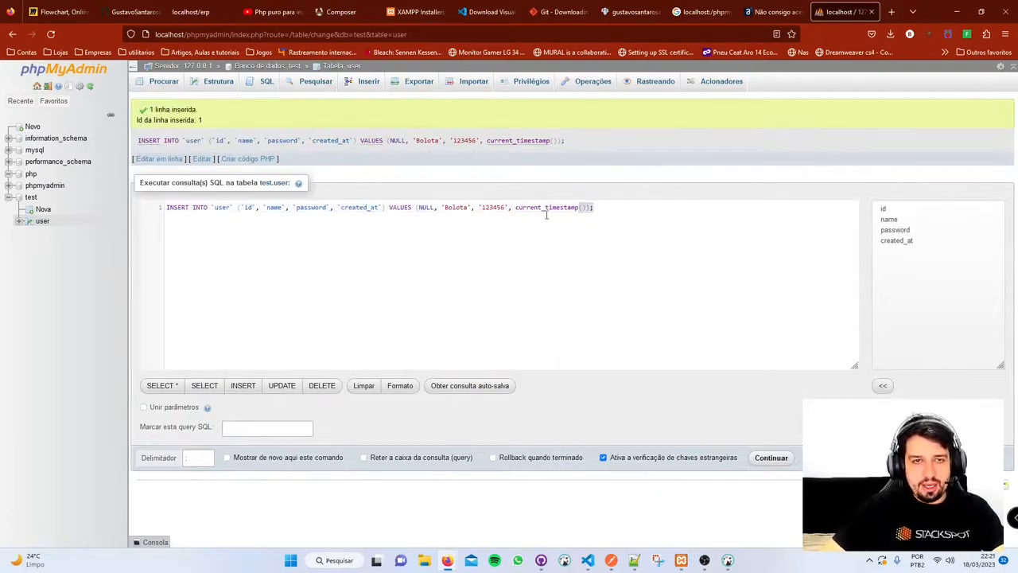
pyautogui.click(161, 213)
pyautogui.click(494, 230)
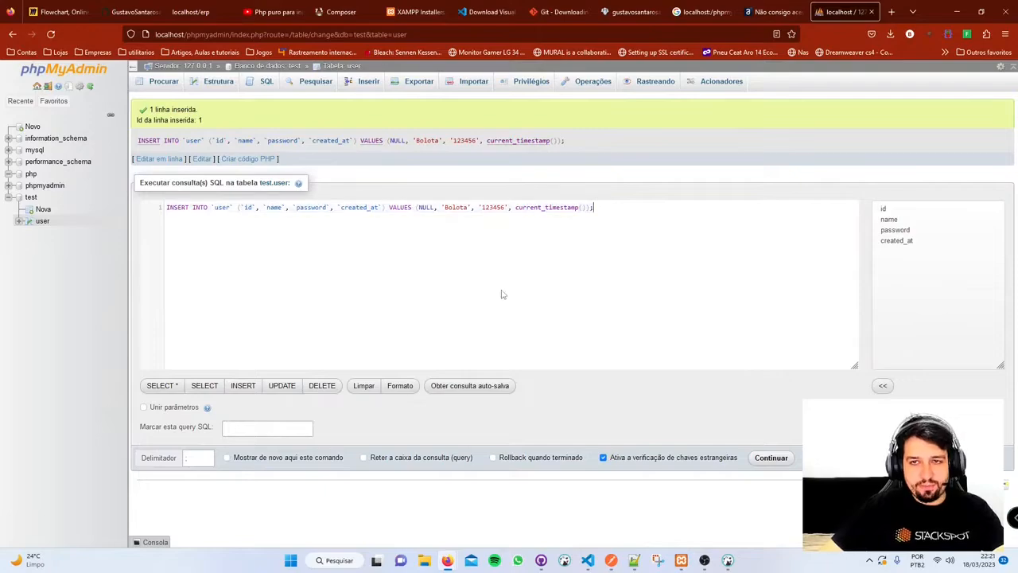
pyautogui.click(44, 226)
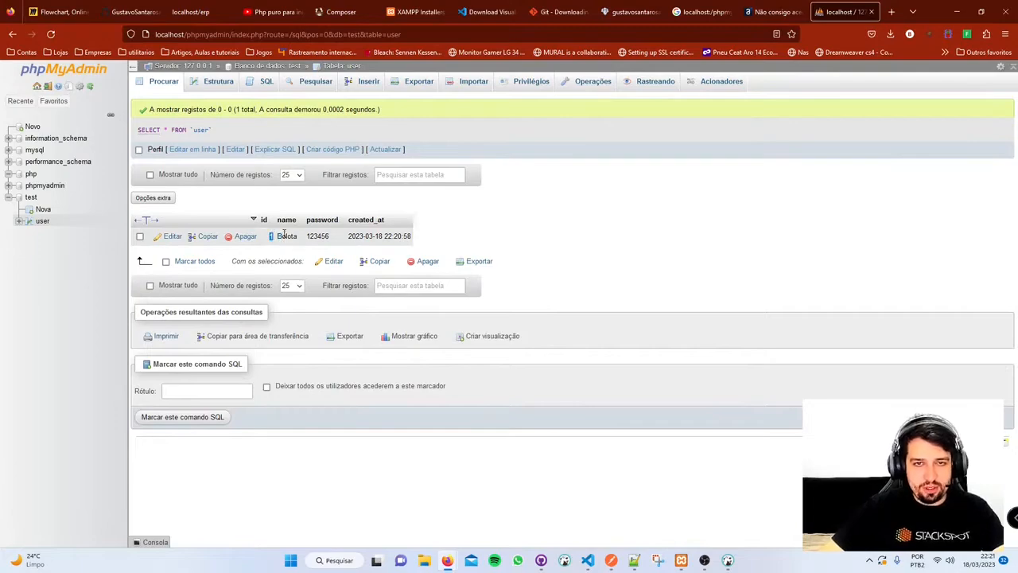
# - Reload test.user, review its SELECT query, then open the table's SQL editor with SELECT * FROM `user`
pyautogui.moveTo(349, 237)
pyautogui.mouseDown()
pyautogui.moveTo(423, 239)
pyautogui.moveTo(346, 245)
pyautogui.mouseUp()
pyautogui.click(492, 222)
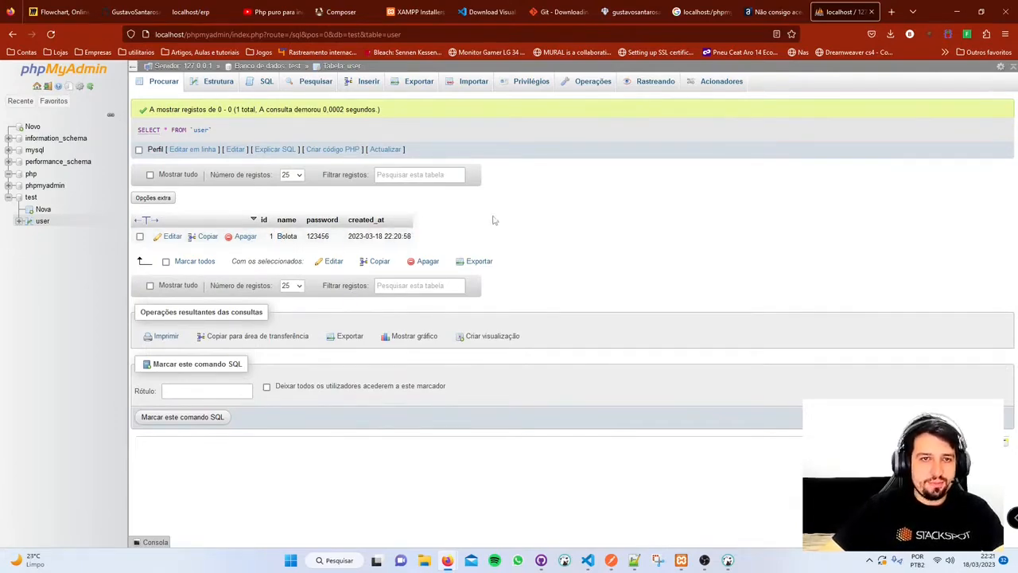
pyautogui.click(43, 221)
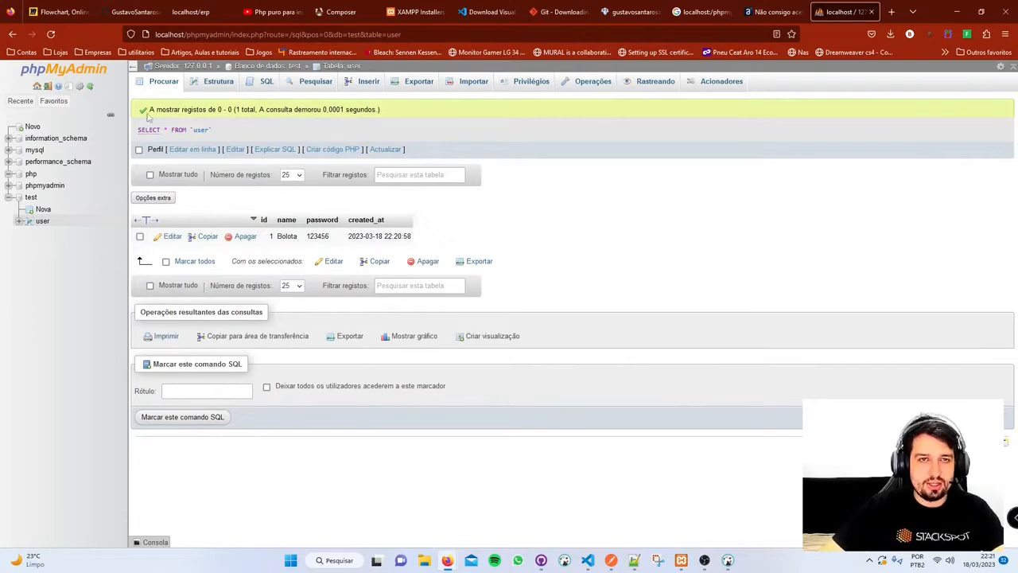
pyautogui.moveTo(138, 130)
pyautogui.mouseDown()
pyautogui.moveTo(221, 134)
pyautogui.moveTo(130, 139)
pyautogui.moveTo(138, 134)
pyautogui.mouseUp()
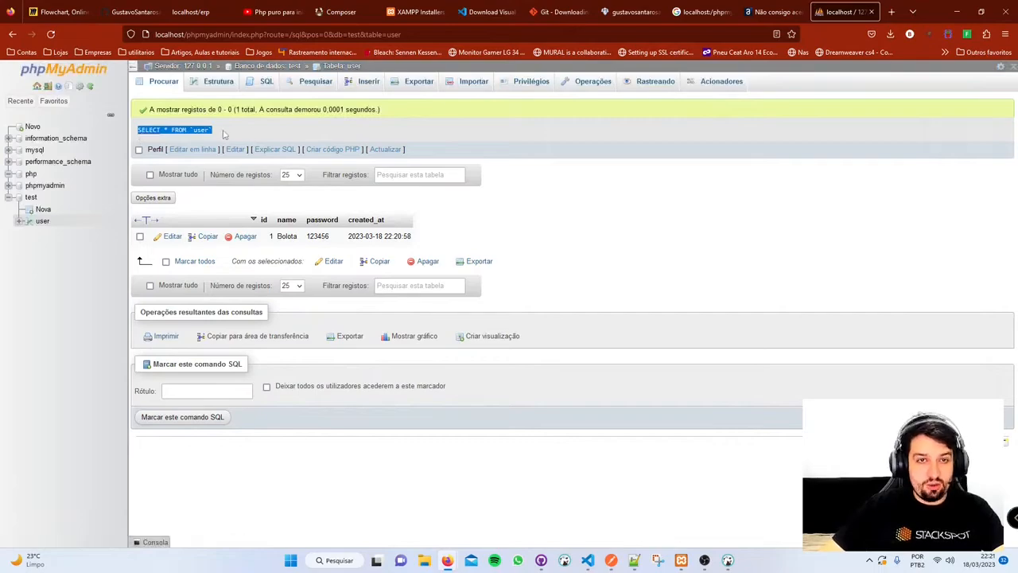
pyautogui.moveTo(228, 134); pyautogui.dragTo(139, 136)
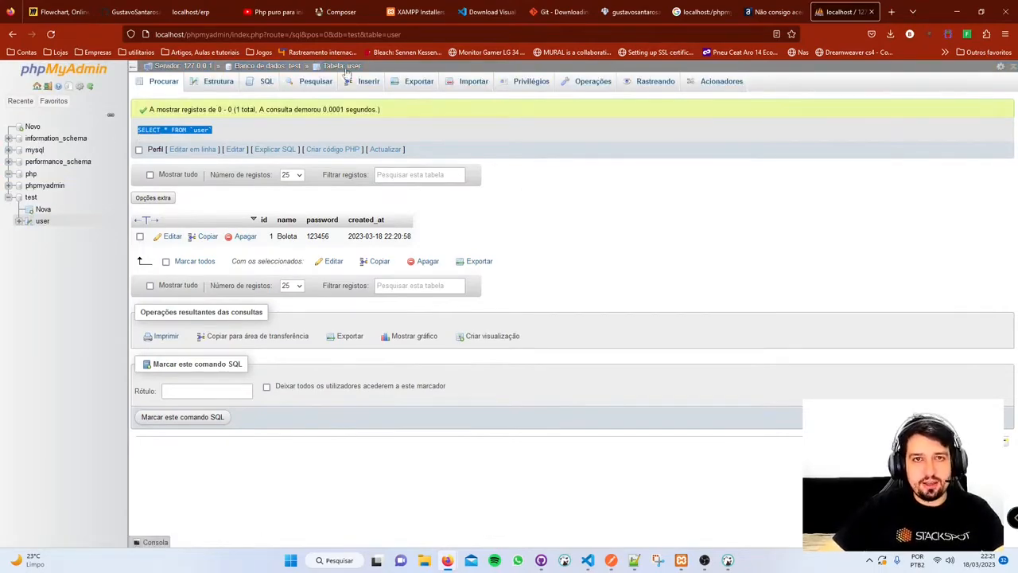
pyautogui.click(213, 83)
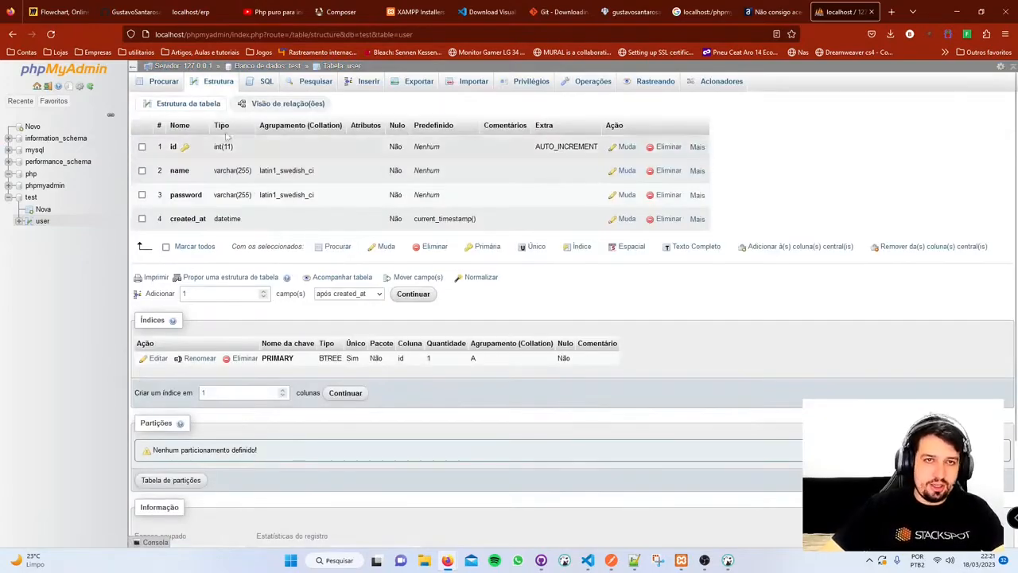
pyautogui.click(265, 82)
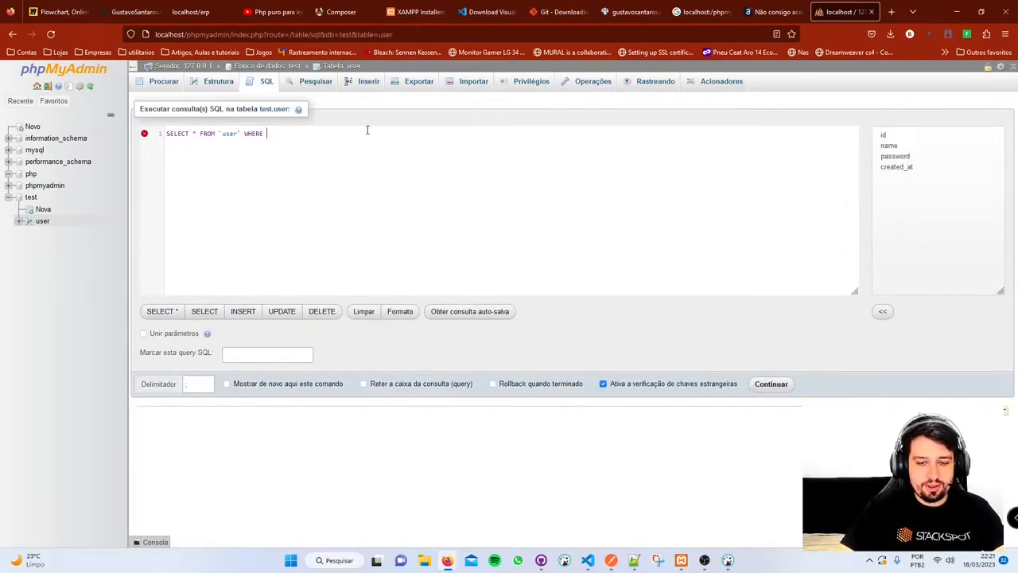
pyautogui.write("name = 'bolota")
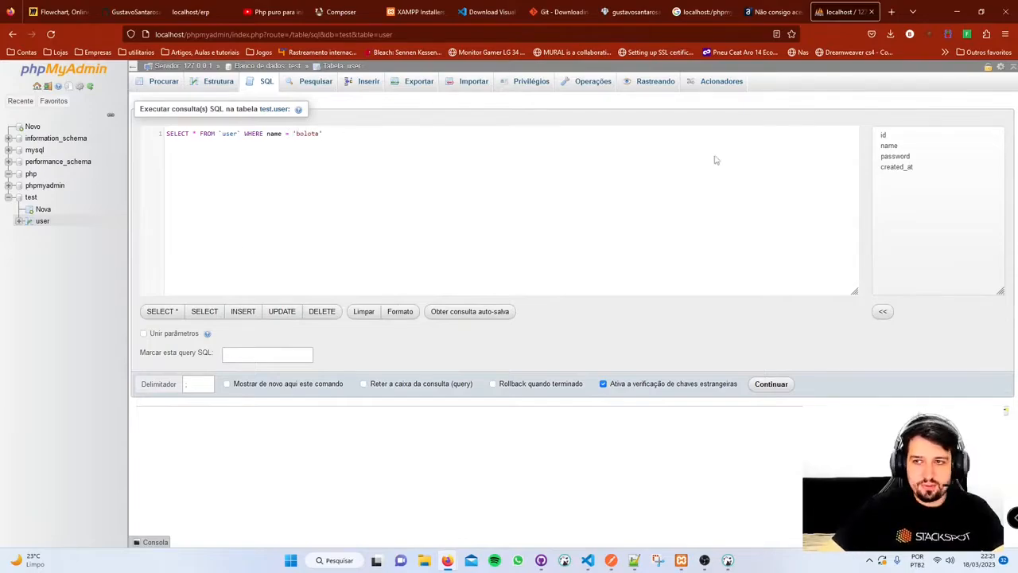
pyautogui.click(768, 383)
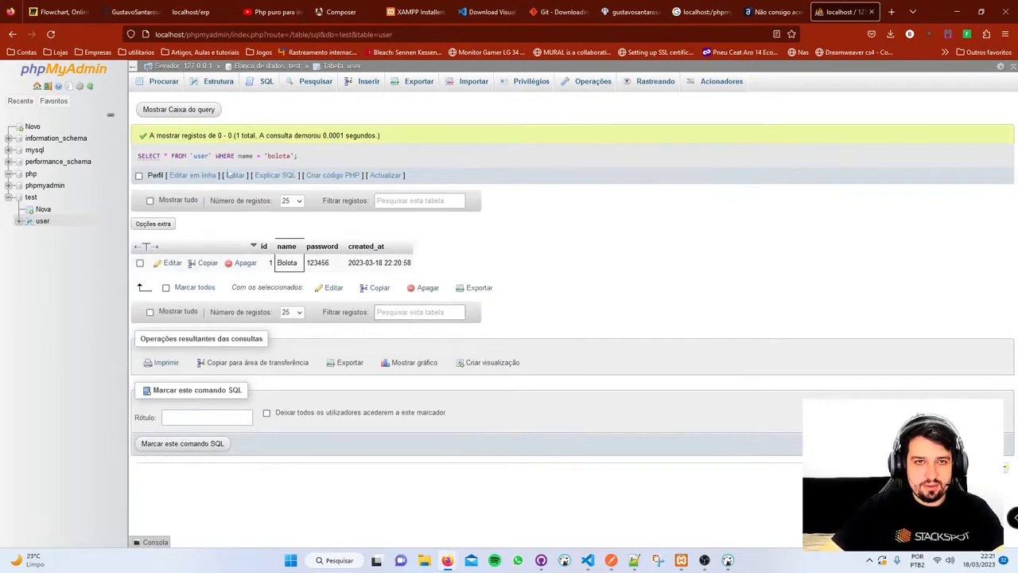
pyautogui.moveTo(298, 263); pyautogui.dragTo(265, 266)
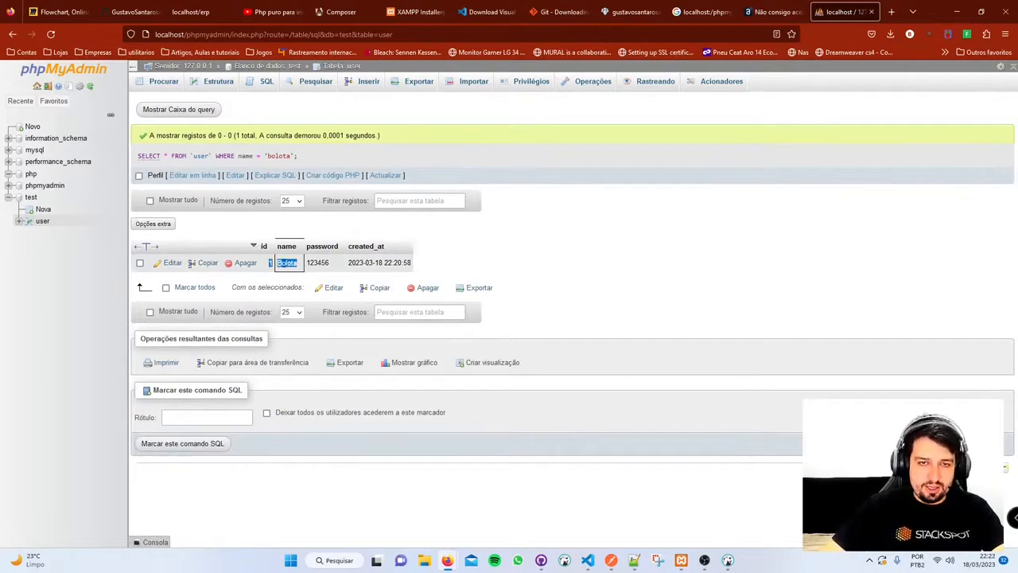
pyautogui.moveTo(299, 158); pyautogui.dragTo(242, 166)
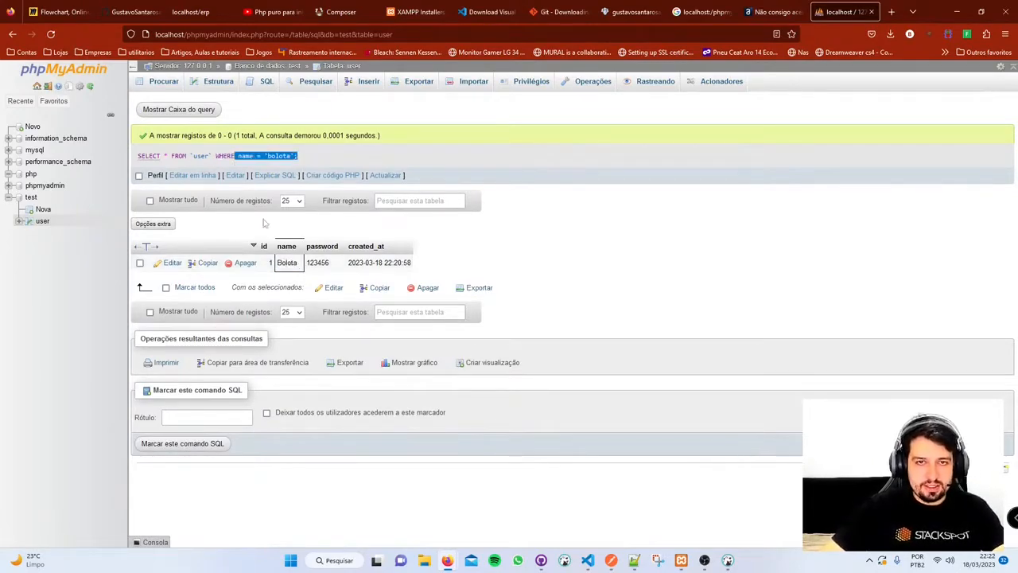
pyautogui.click(252, 89)
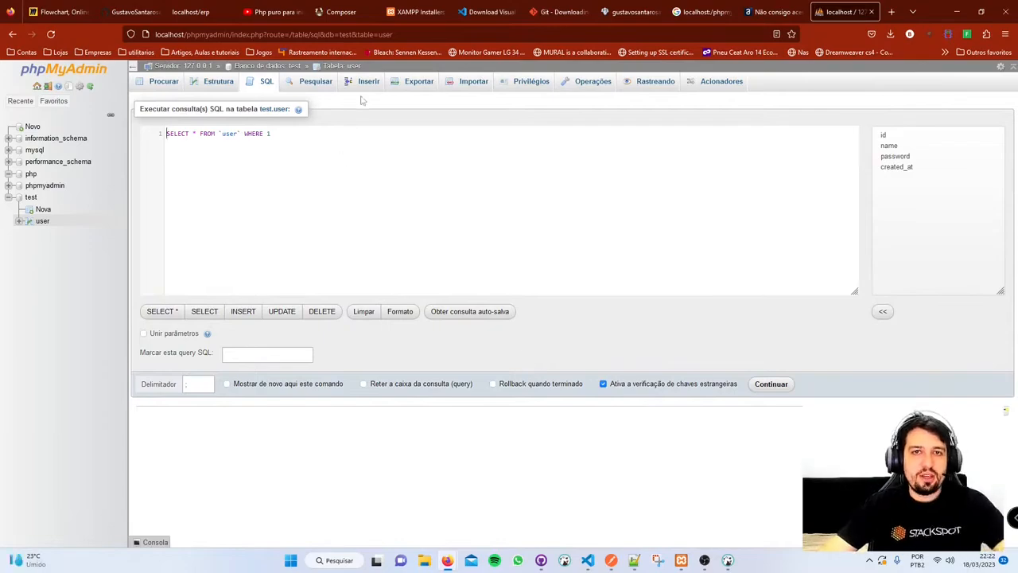
# - Open the Pesquisar form for test.user and review the id and name comparison operators
pyautogui.click(296, 85)
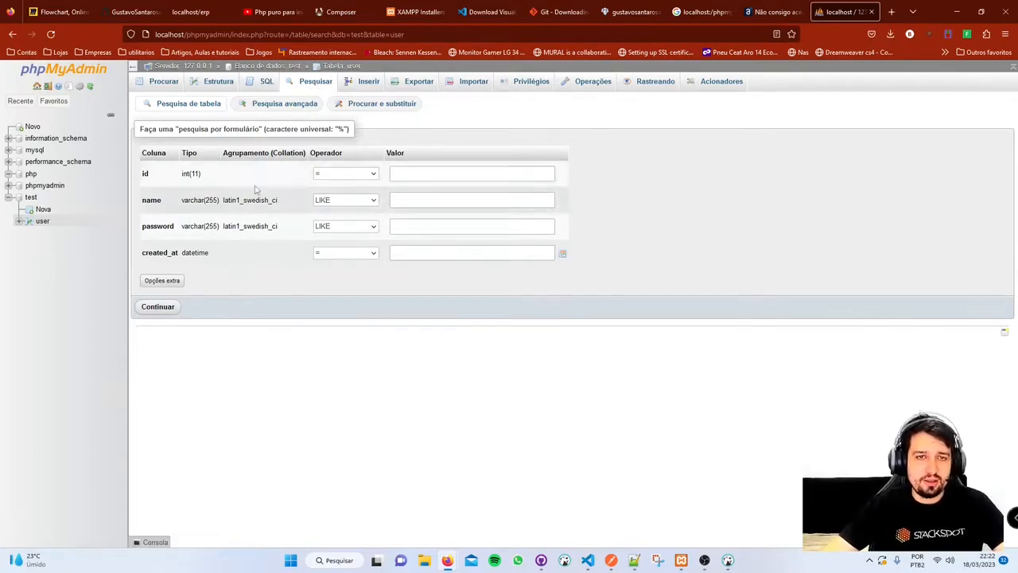
pyautogui.click(371, 175)
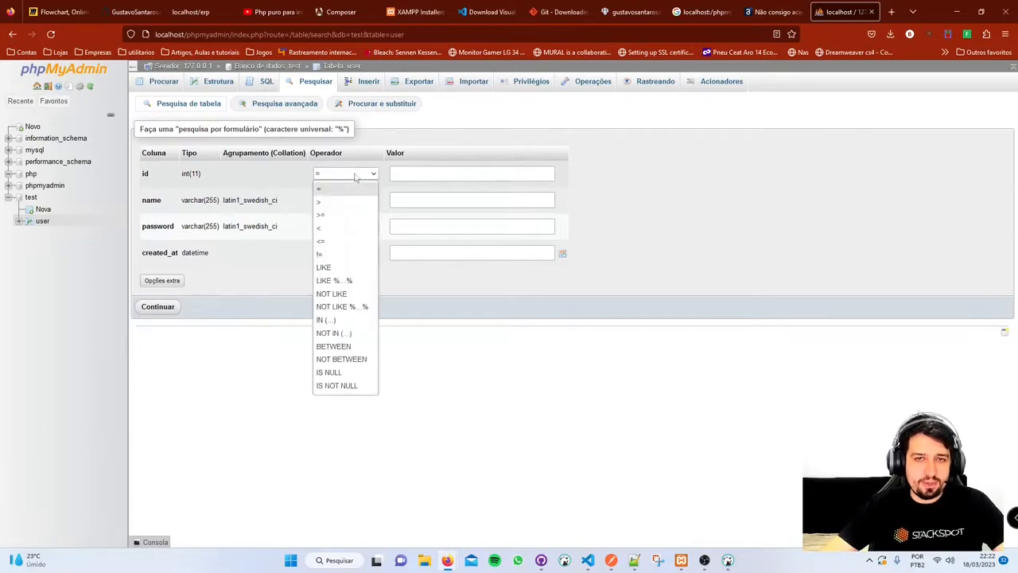
pyautogui.click(358, 175)
pyautogui.click(354, 200)
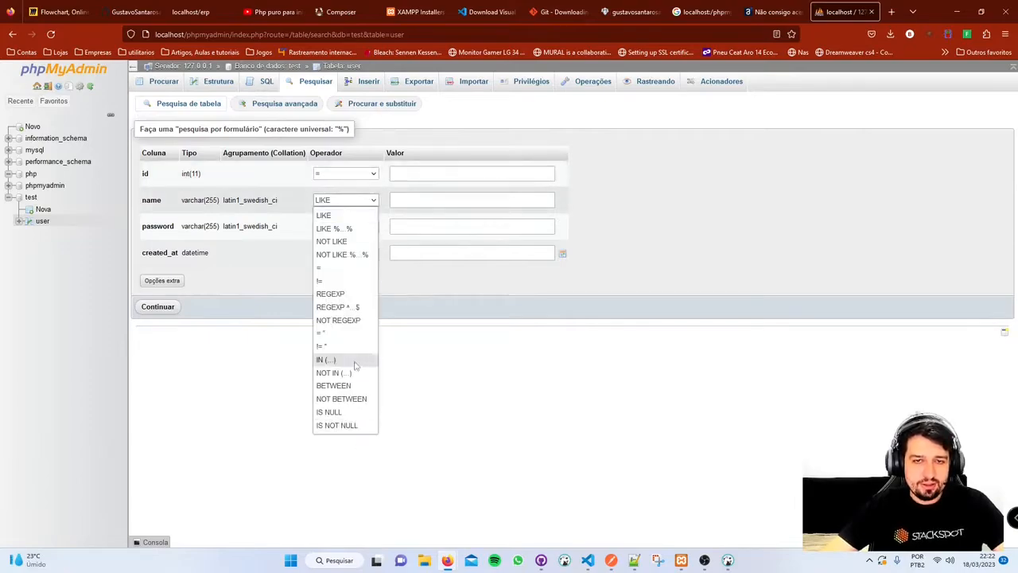
pyautogui.click(654, 227)
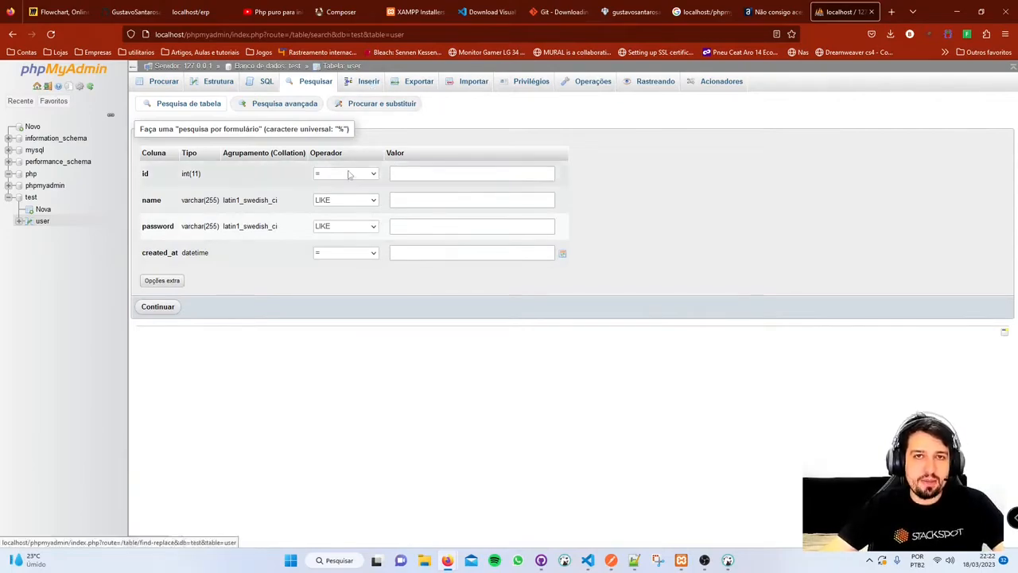
pyautogui.click(265, 82)
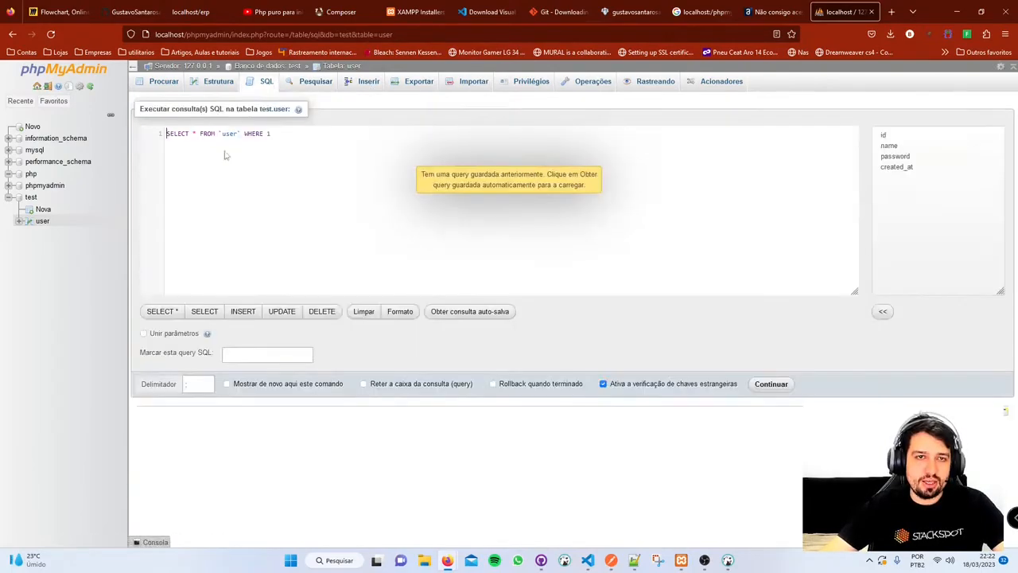
pyautogui.click(316, 82)
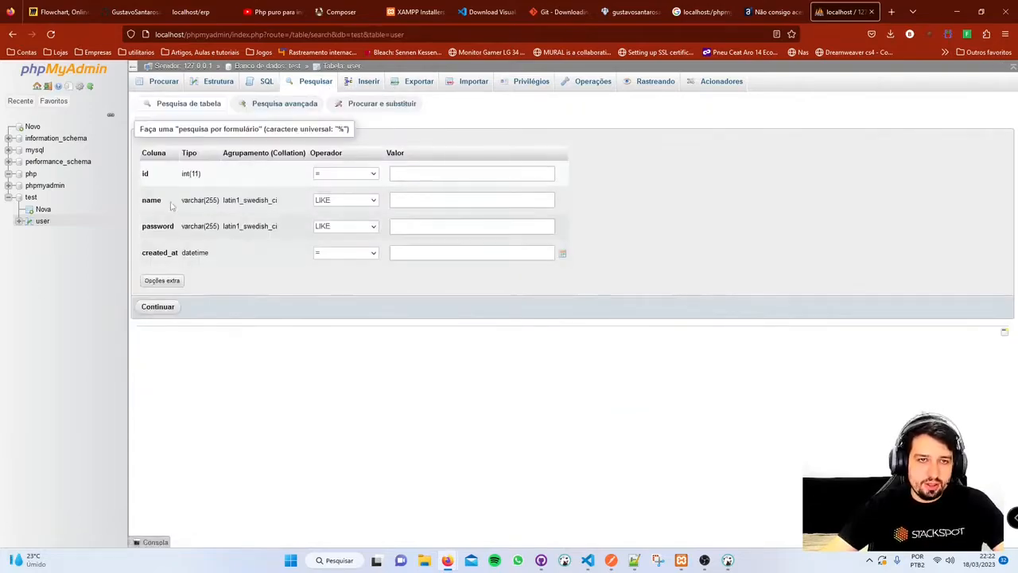
# - Search for rows whose name = the sample name and select the generated SQL query
pyautogui.click(366, 204)
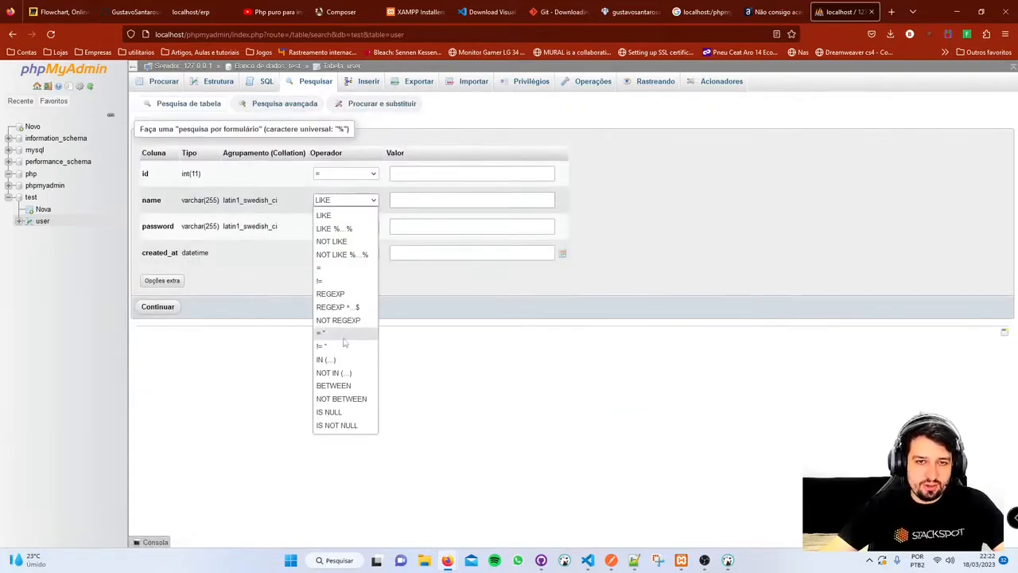
pyautogui.click(344, 268)
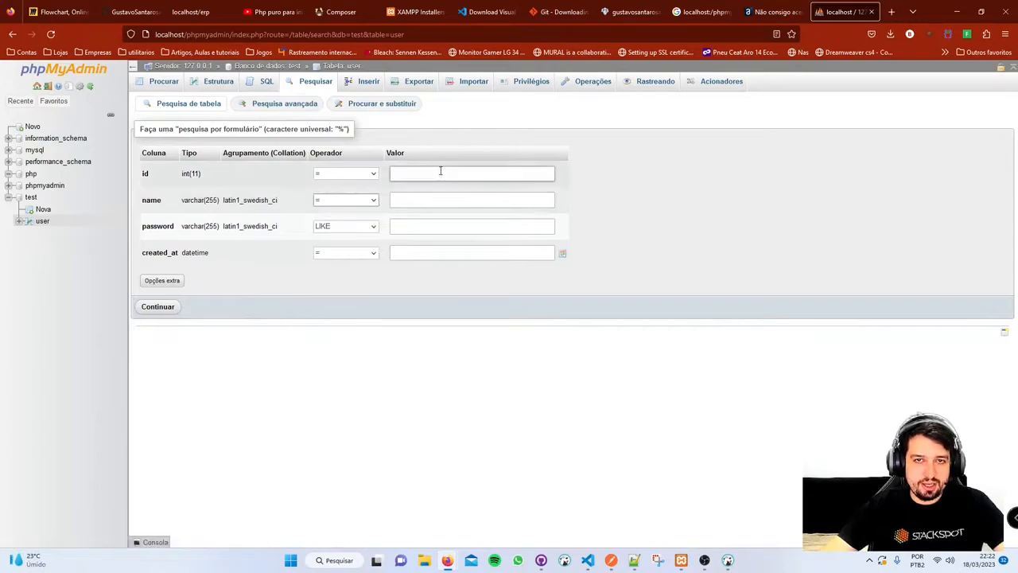
pyautogui.click(423, 202)
pyautogui.write('bo')
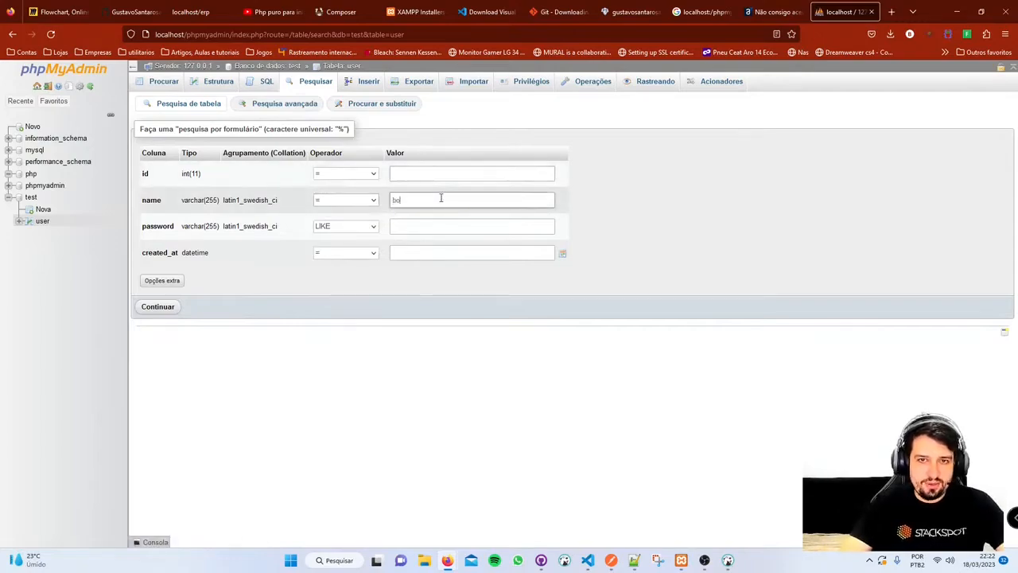
pyautogui.write('lota')
pyautogui.click(169, 309)
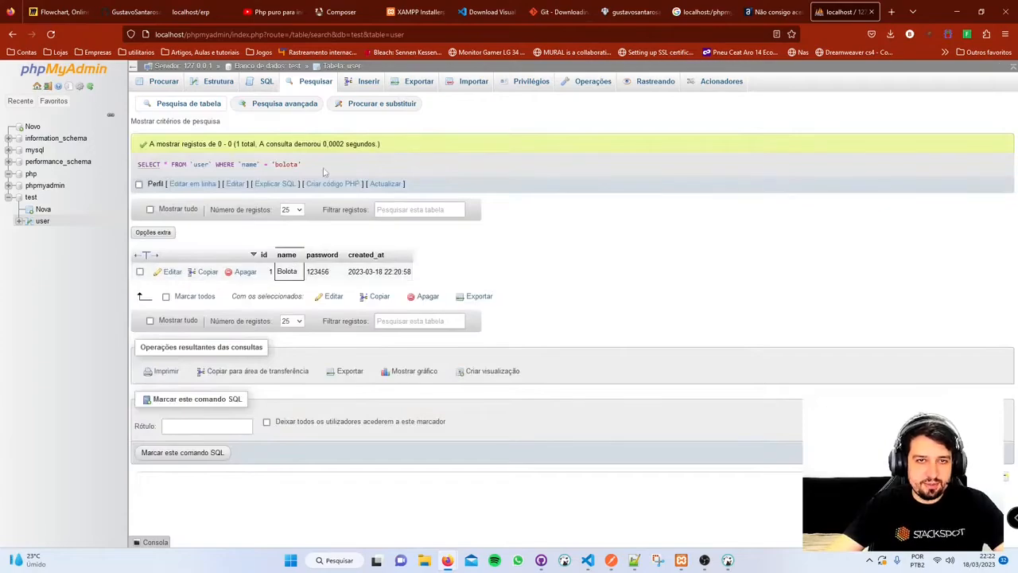
pyautogui.moveTo(322, 167); pyautogui.dragTo(138, 175)
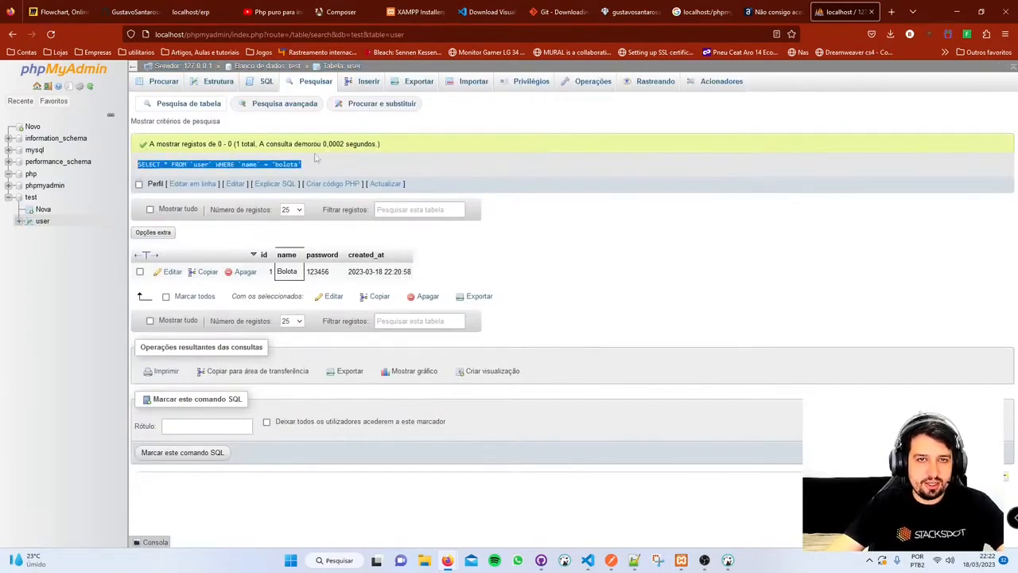
# - Insert a second user into test.user with a name and password
pyautogui.click(368, 84)
pyautogui.scroll(-5, 387, 207)
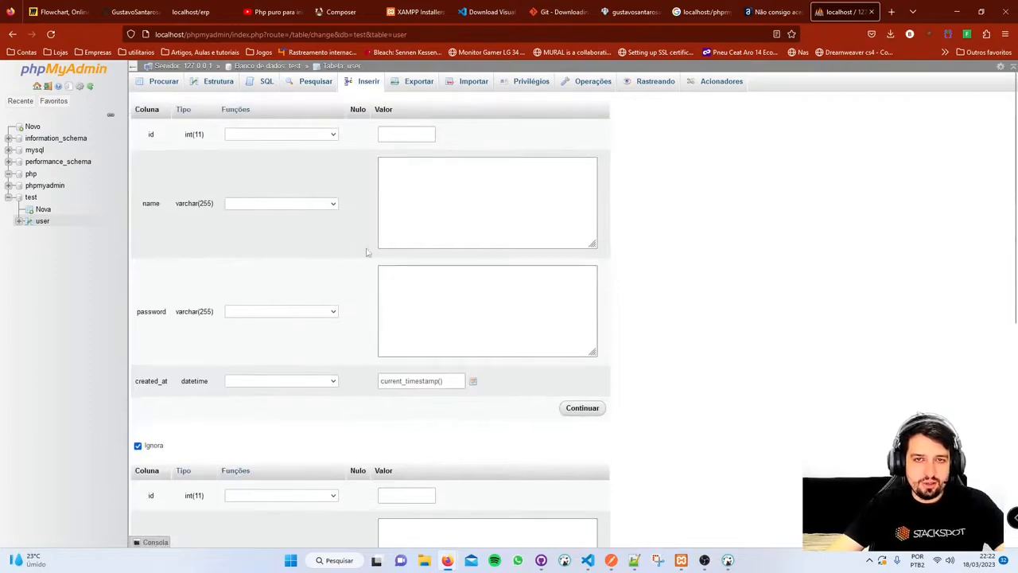
pyautogui.click(428, 172)
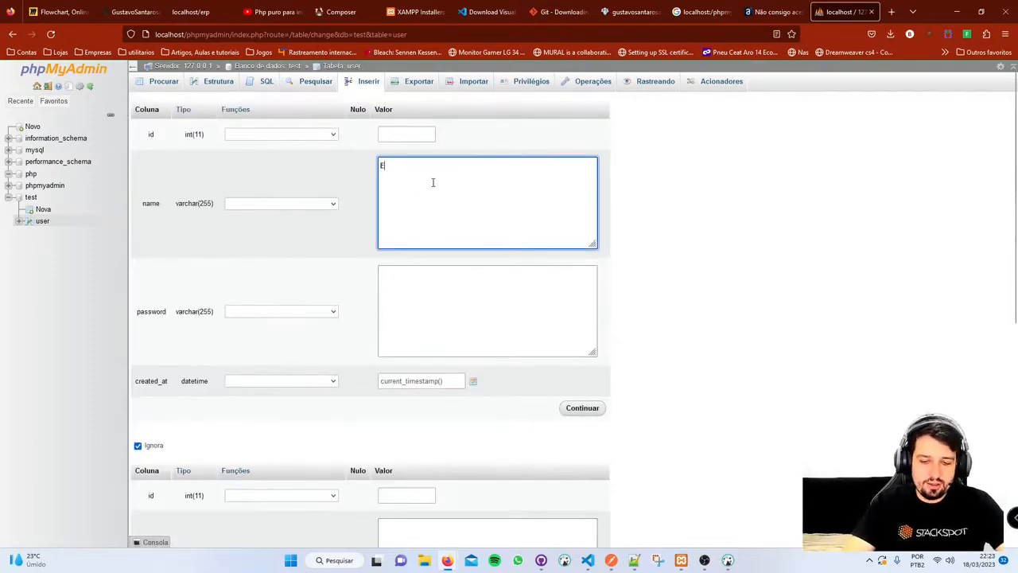
pyautogui.write('Erica')
pyautogui.click(453, 294)
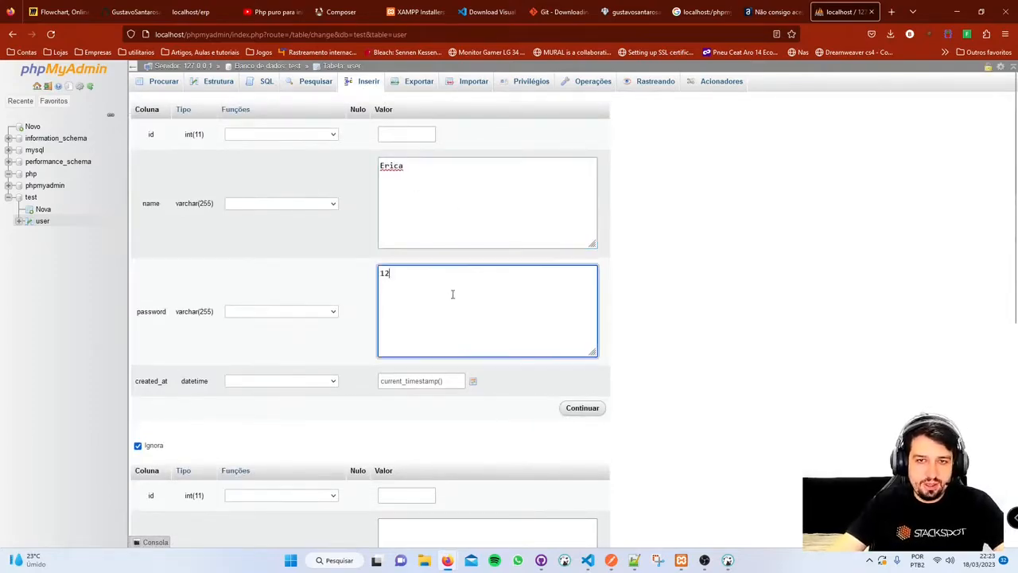
pyautogui.write('123456')
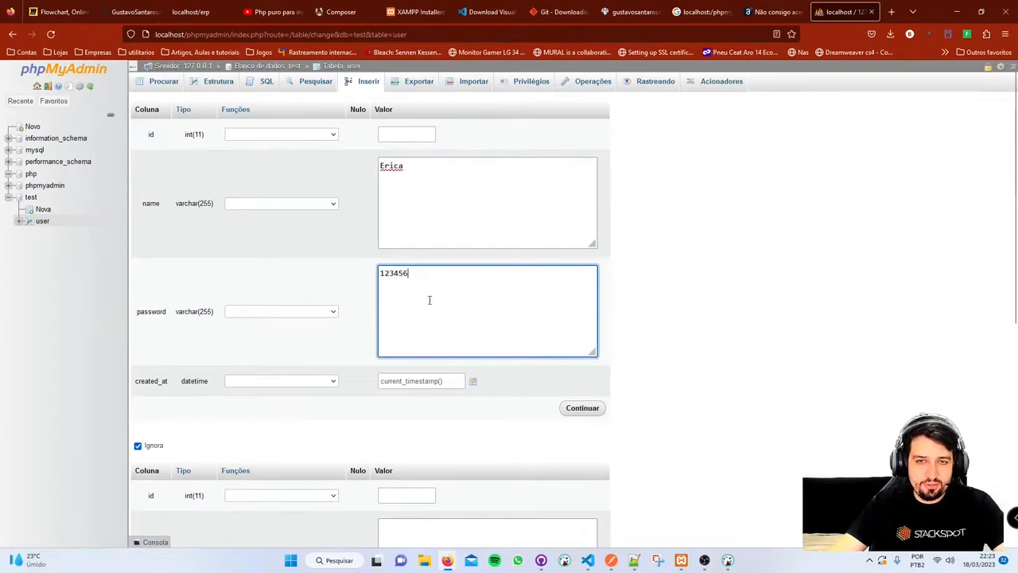
pyautogui.click(589, 407)
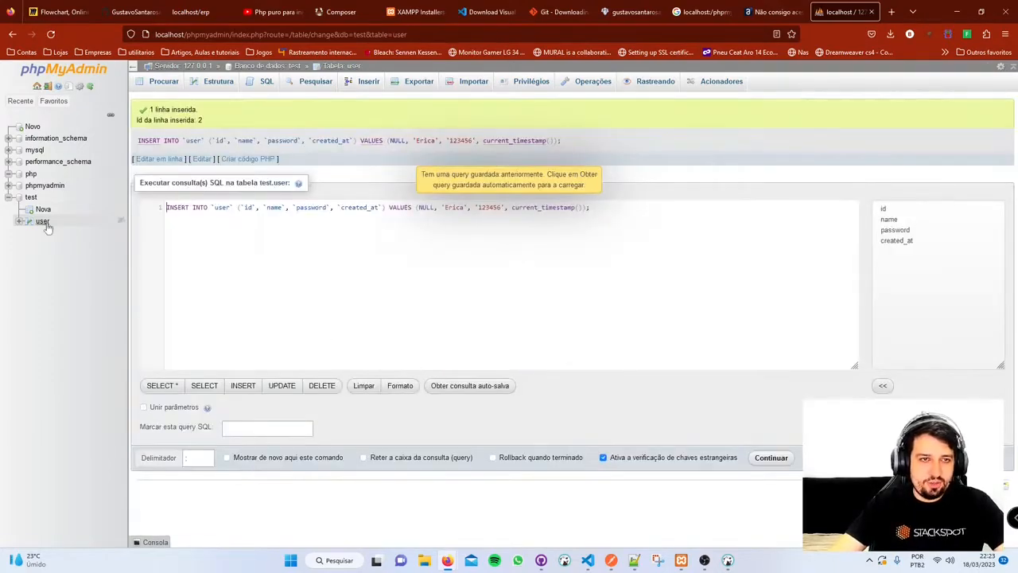
pyautogui.click(42, 221)
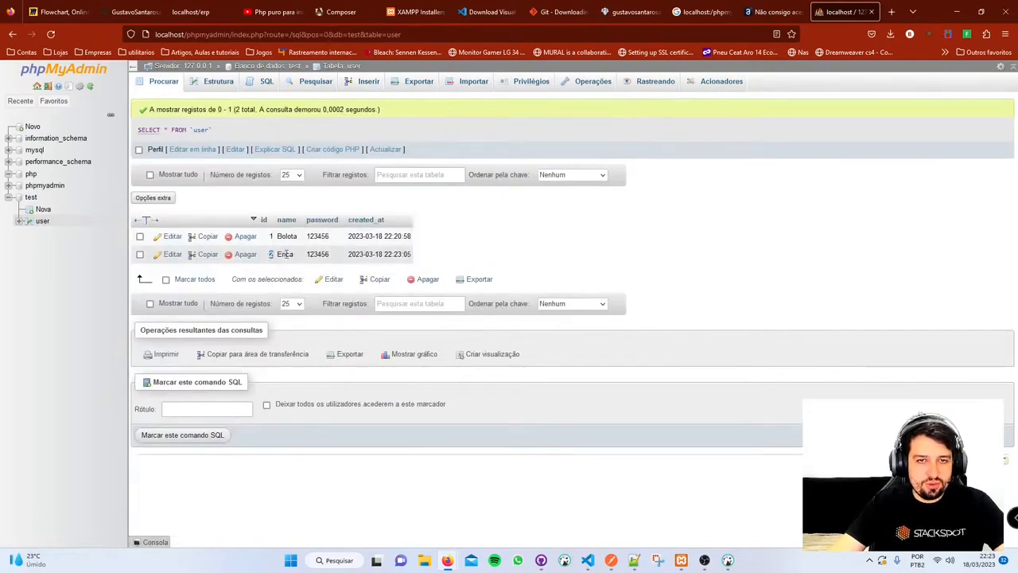
pyautogui.moveTo(352, 254); pyautogui.dragTo(428, 253)
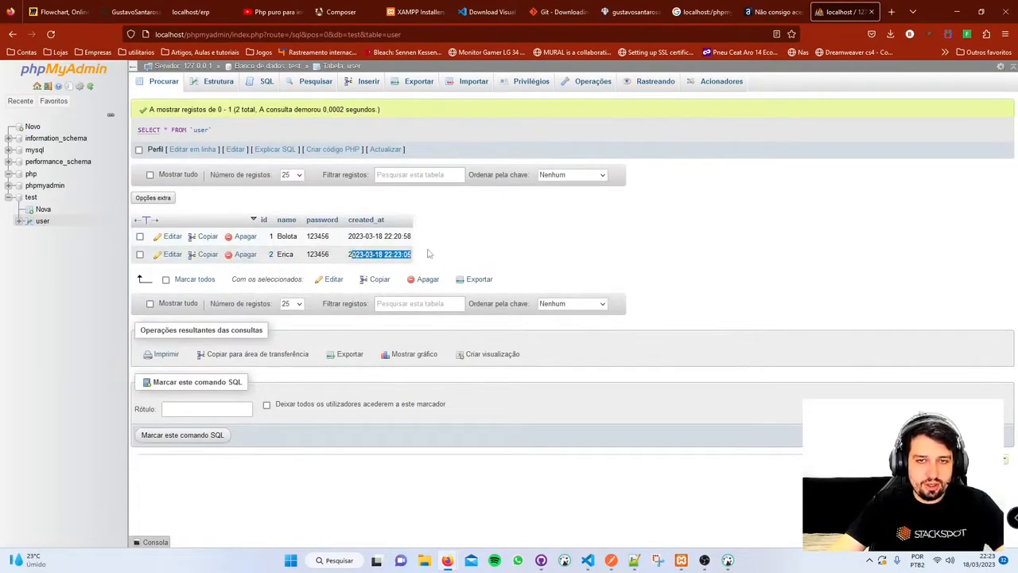
pyautogui.click(319, 81)
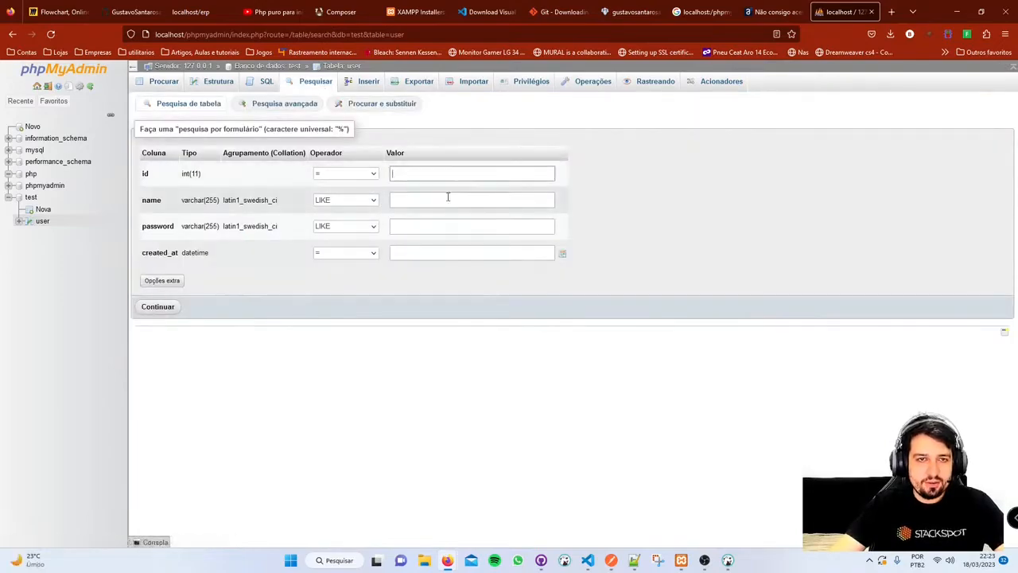
pyautogui.click(446, 198)
pyautogui.click(370, 199)
pyautogui.click(342, 269)
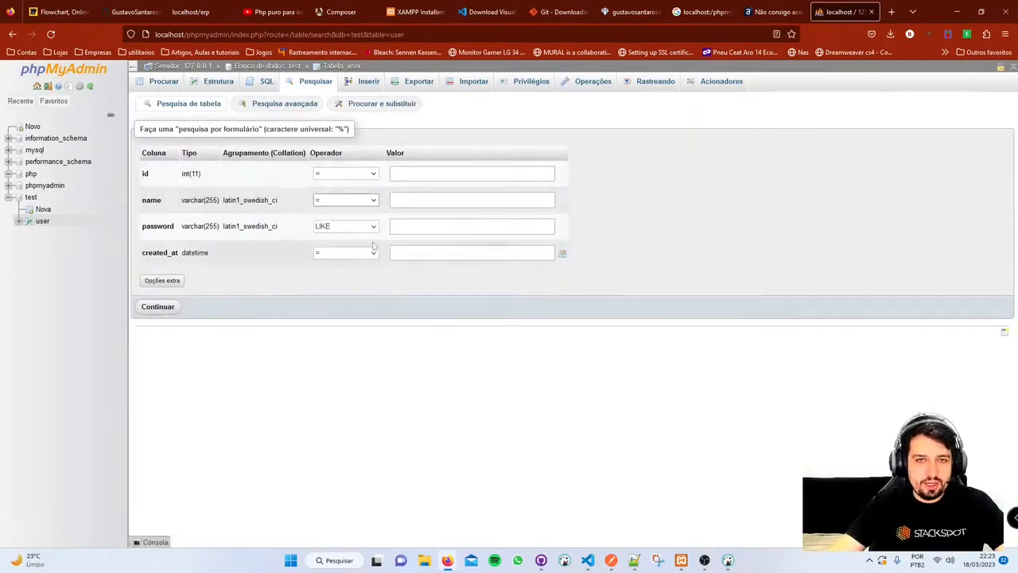
pyautogui.click(412, 200)
pyautogui.write('bolota')
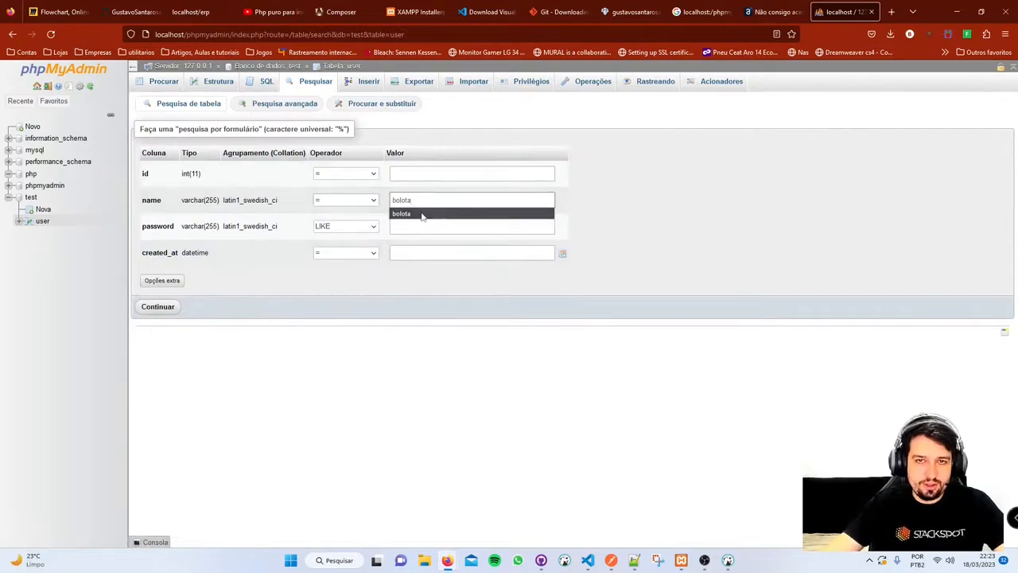
pyautogui.click(421, 213)
pyautogui.click(157, 307)
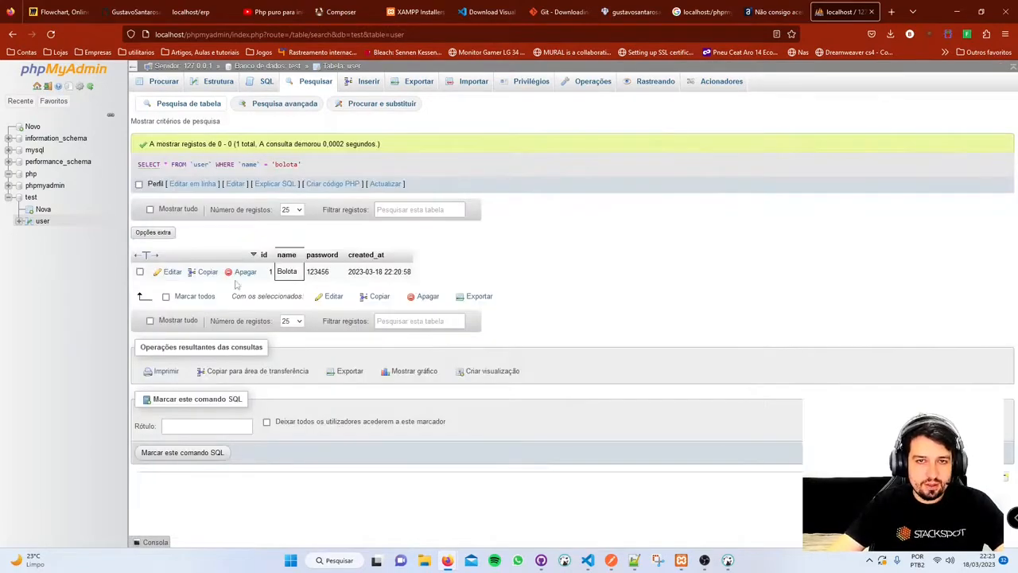
pyautogui.doubleClick(285, 272)
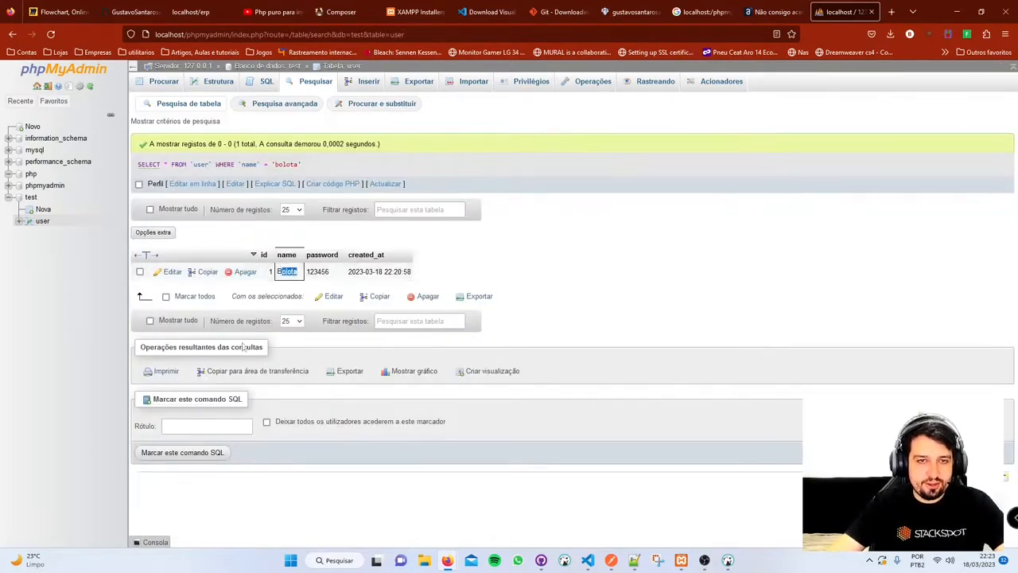
pyautogui.click(192, 184)
pyautogui.moveTo(325, 160); pyautogui.dragTo(239, 160)
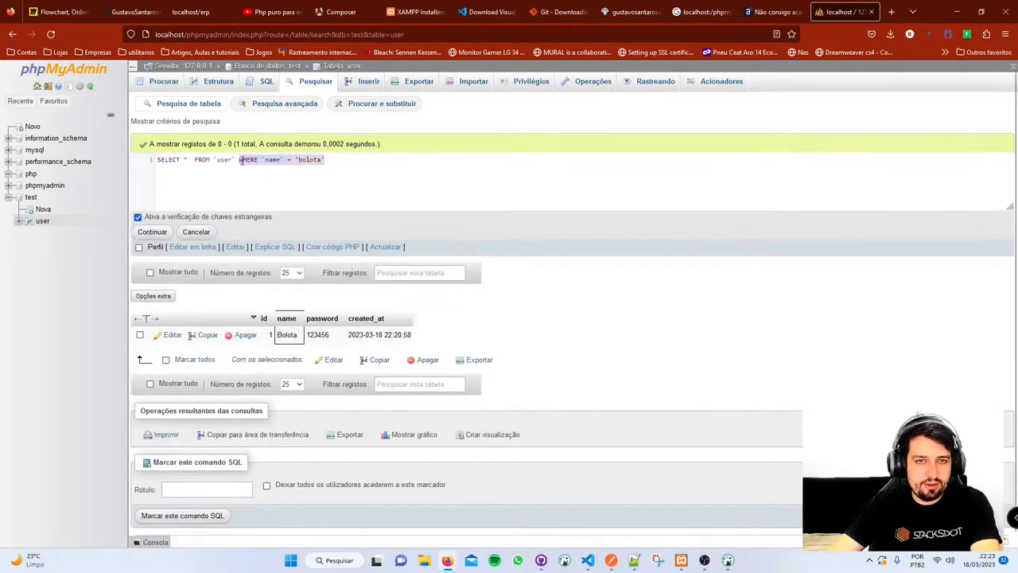
pyautogui.press('BackSpace')
pyautogui.click(152, 232)
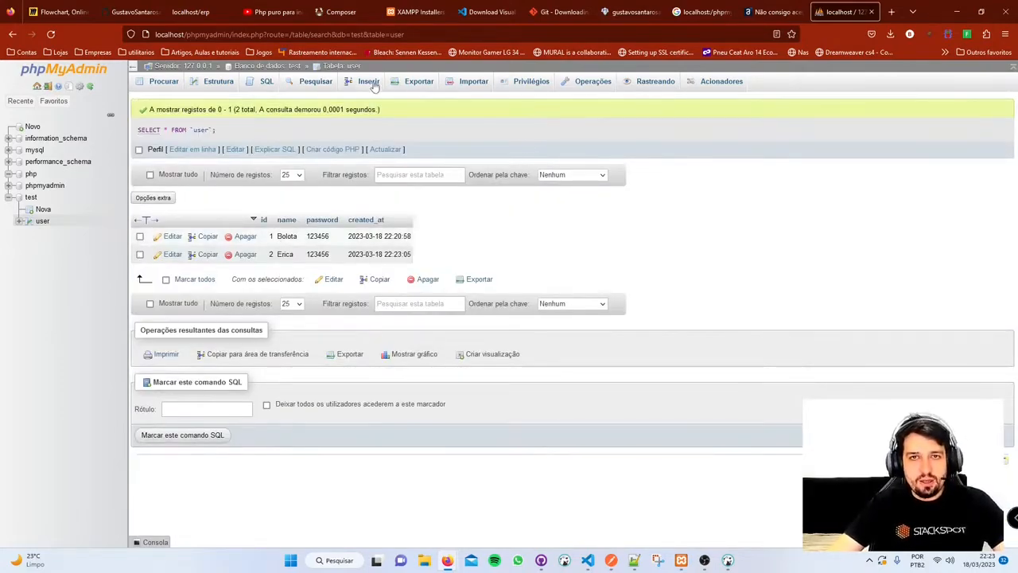
# - Check Exportar formats keeping SQL, view Importar, then list Privilégios showing three root accounts
pyautogui.click(420, 82)
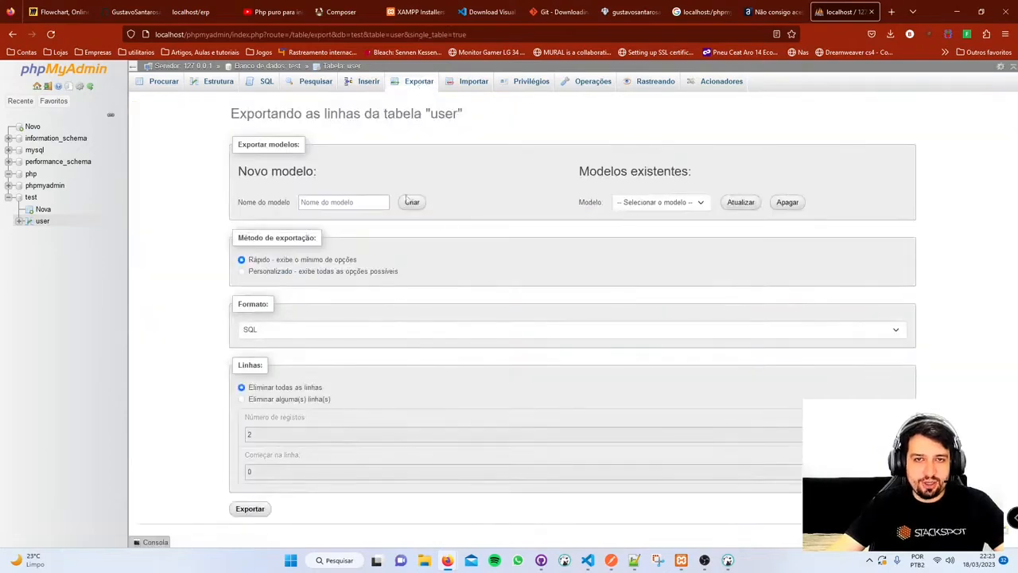
pyautogui.click(818, 331)
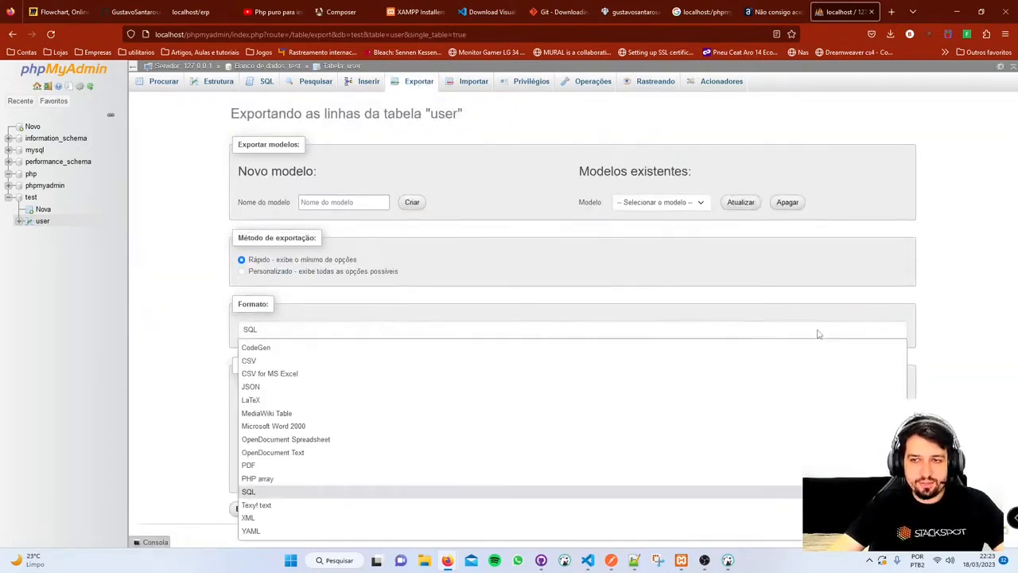
pyautogui.click(819, 331)
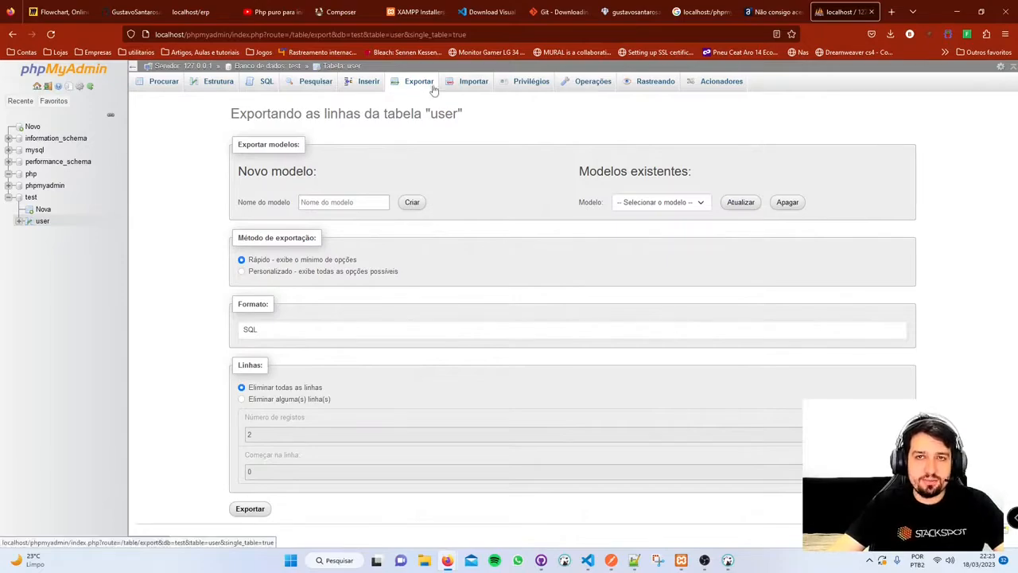
pyautogui.click(474, 81)
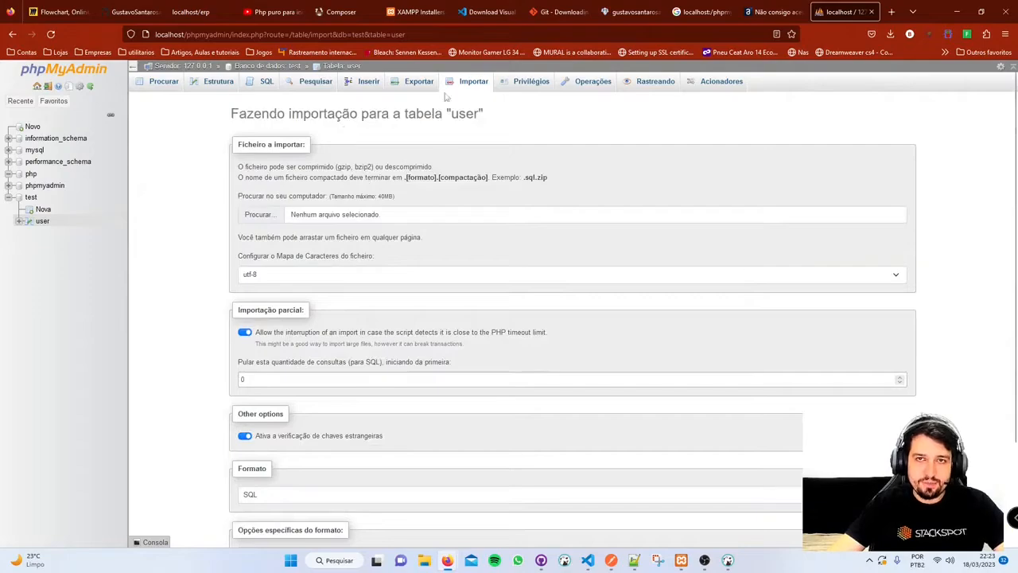
pyautogui.click(525, 82)
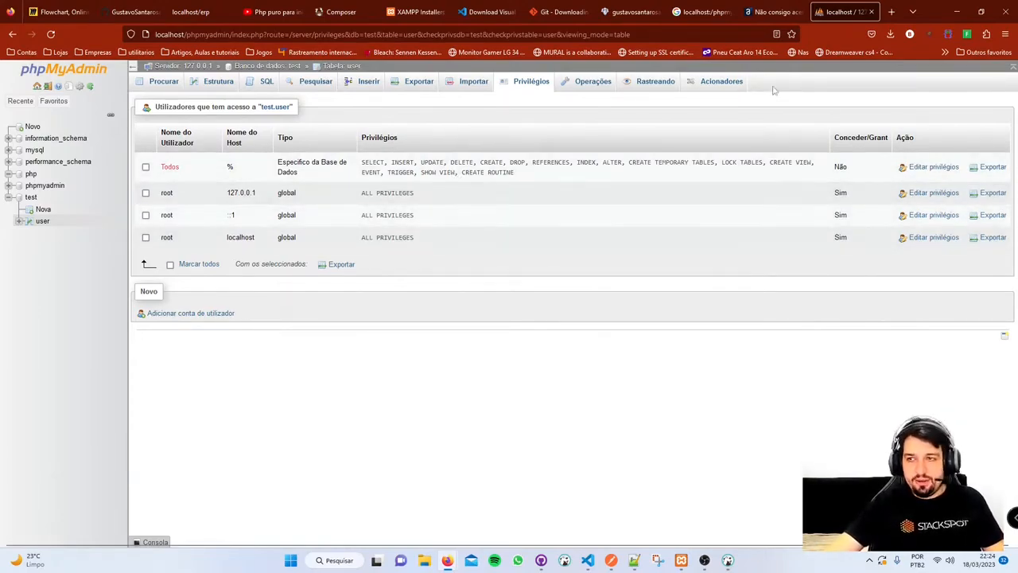
# - Review the Operações copy and maintenance options, then open Rastreando to create version 1
pyautogui.click(603, 89)
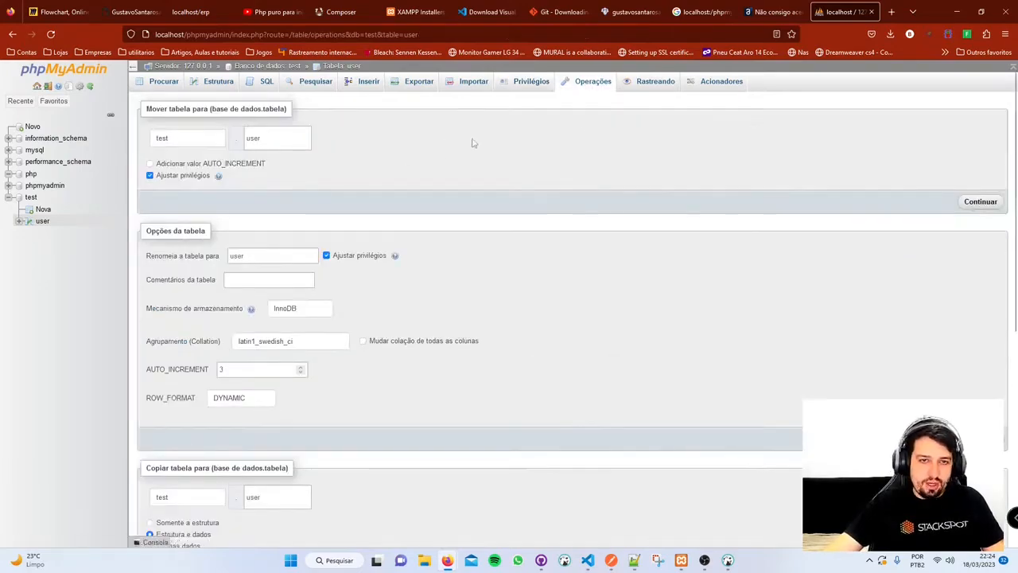
pyautogui.scroll(-5, 362, 201)
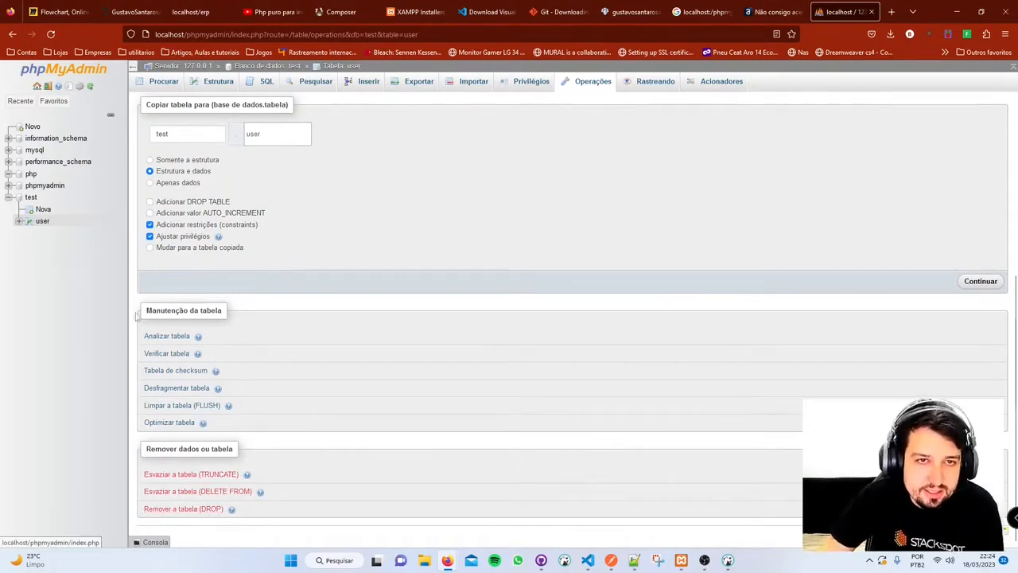
pyautogui.moveTo(270, 133); pyautogui.dragTo(233, 140)
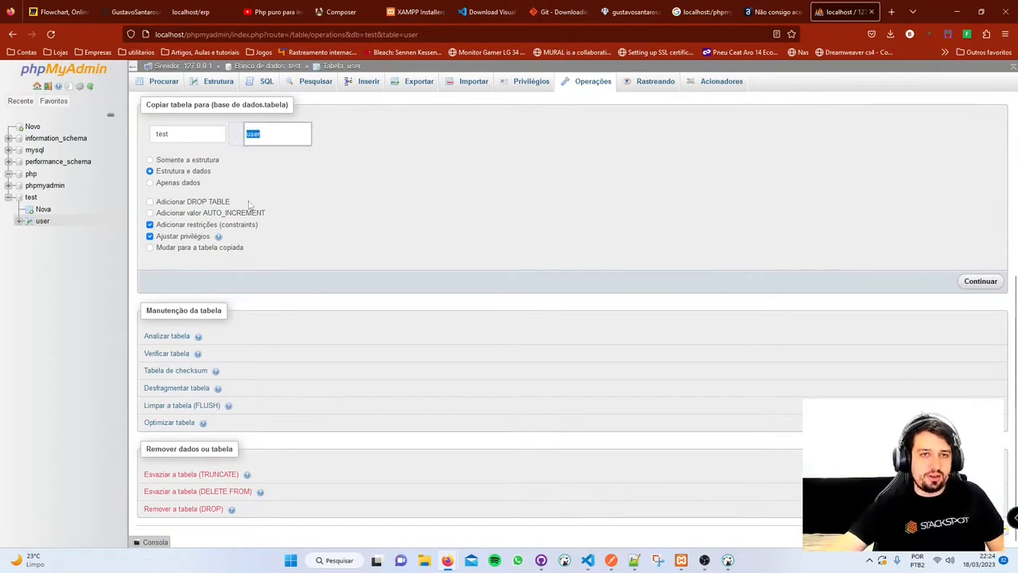
pyautogui.scroll(5, 343, 205)
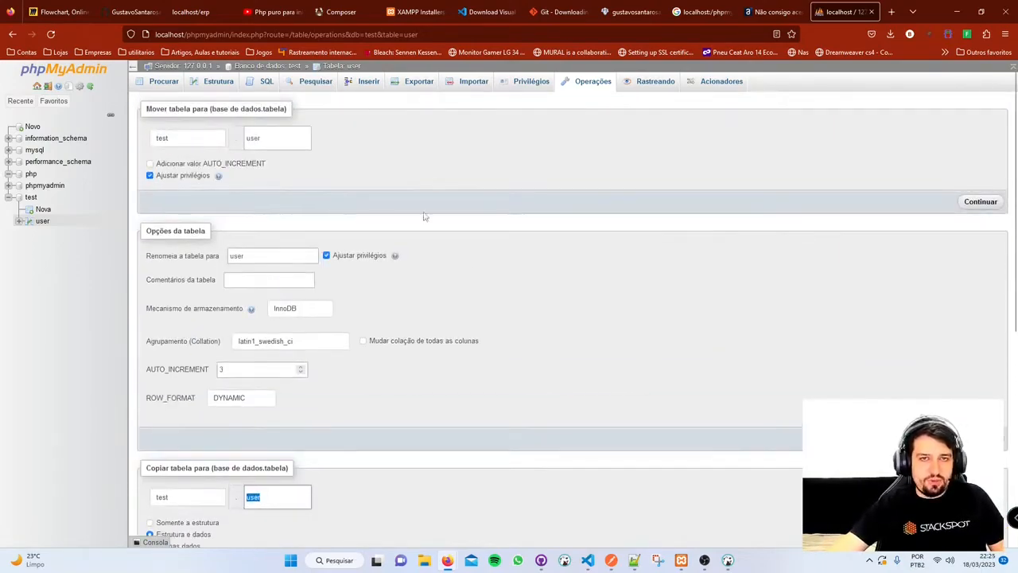
pyautogui.click(666, 86)
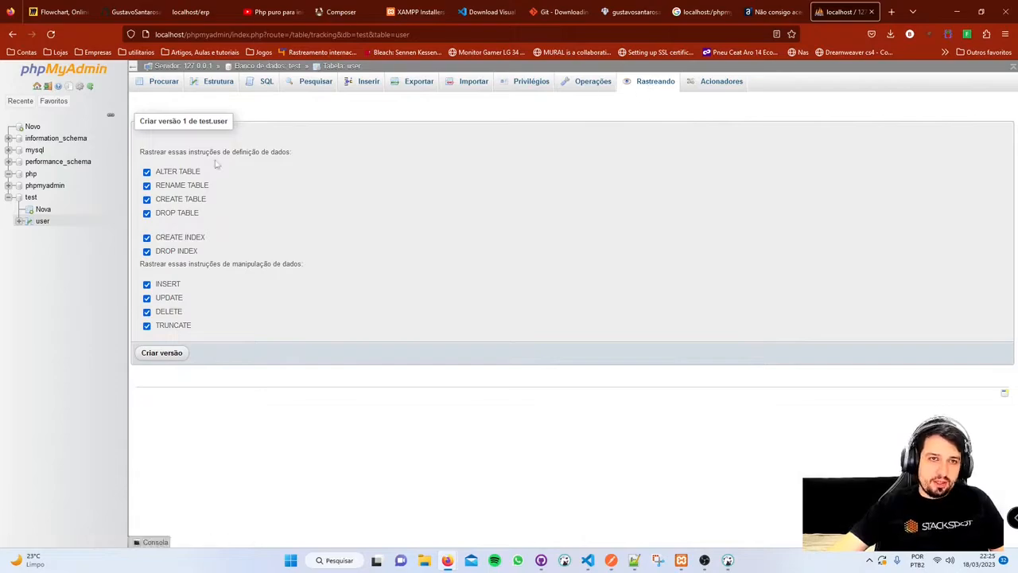
# - Read the tracking captions, then view the Acionadores page showing no triggers on test.user
pyautogui.moveTo(347, 160); pyautogui.dragTo(227, 175)
pyautogui.moveTo(345, 269); pyautogui.dragTo(142, 263)
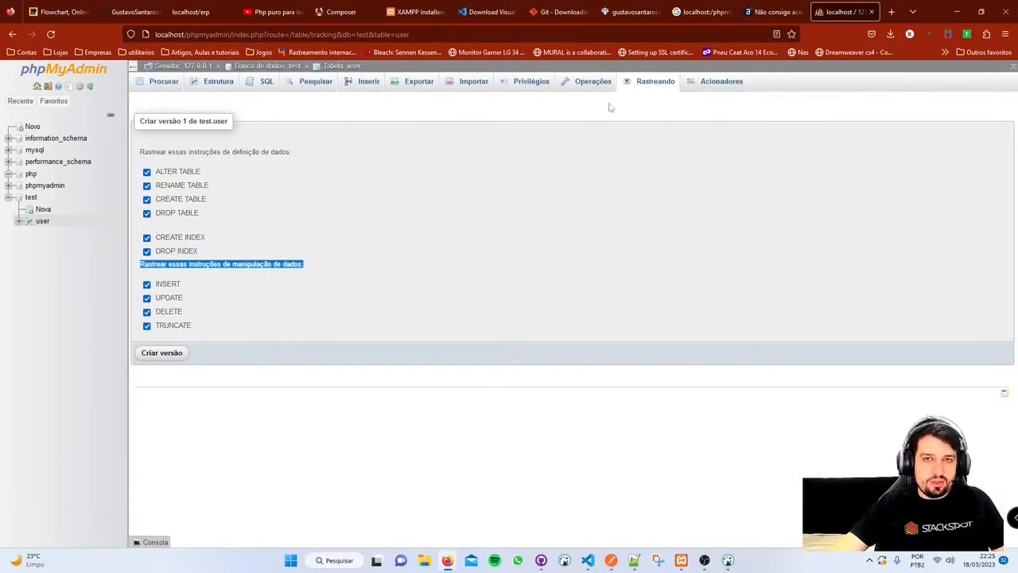
pyautogui.click(740, 85)
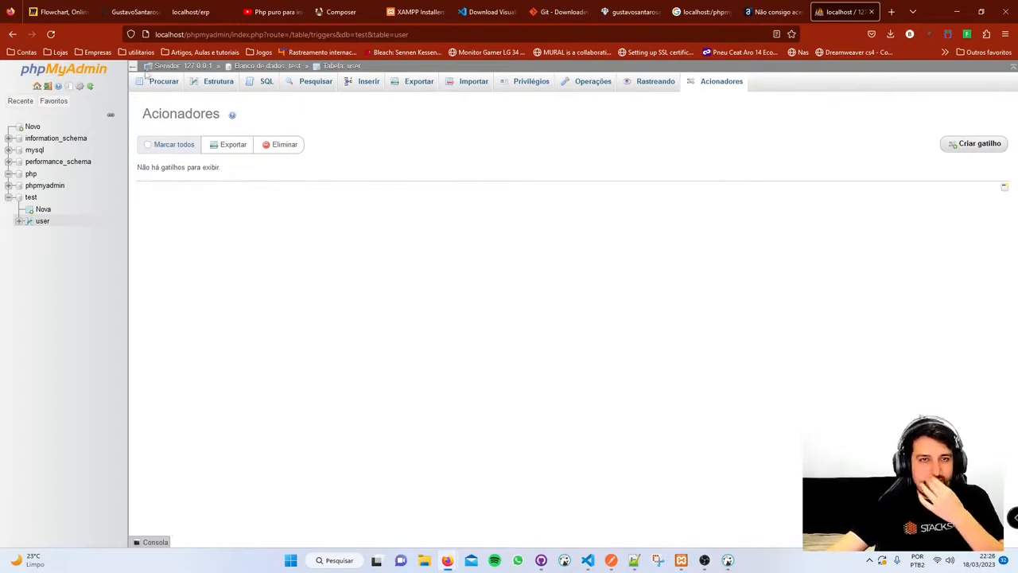
# - Open the test database's Desenhador and drag the user table box to a new spot
pyautogui.click(174, 68)
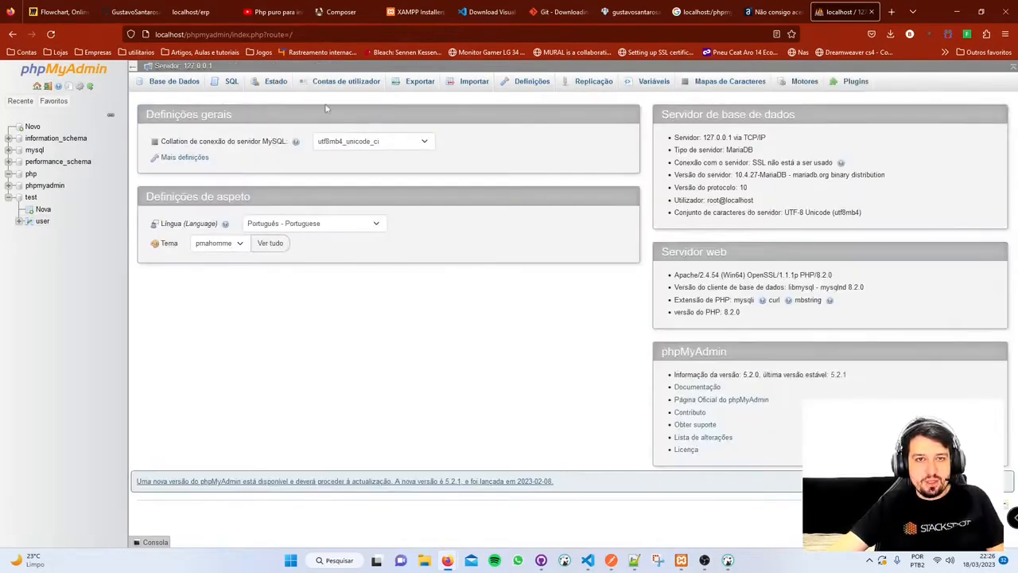
pyautogui.click(32, 198)
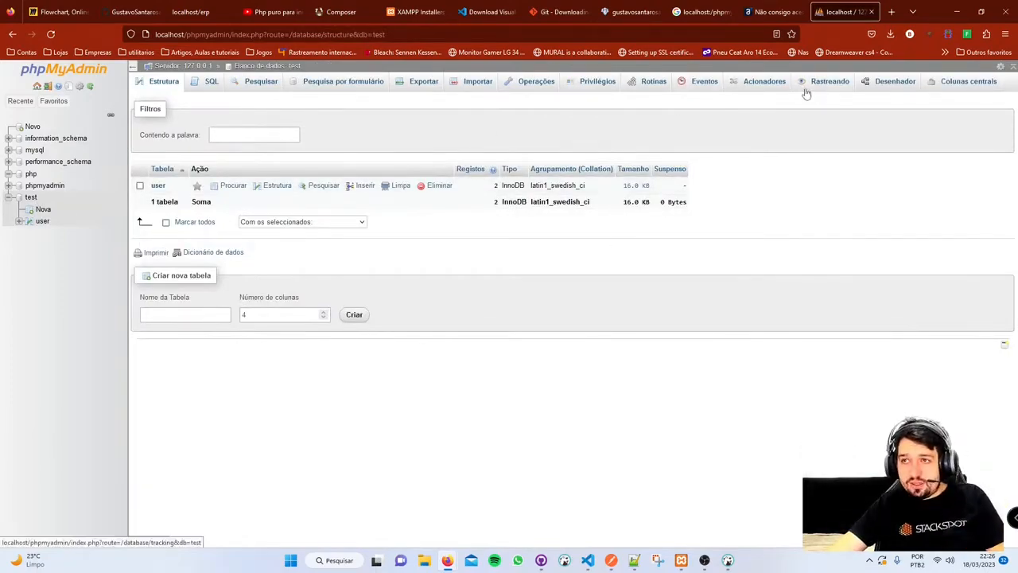
pyautogui.click(898, 83)
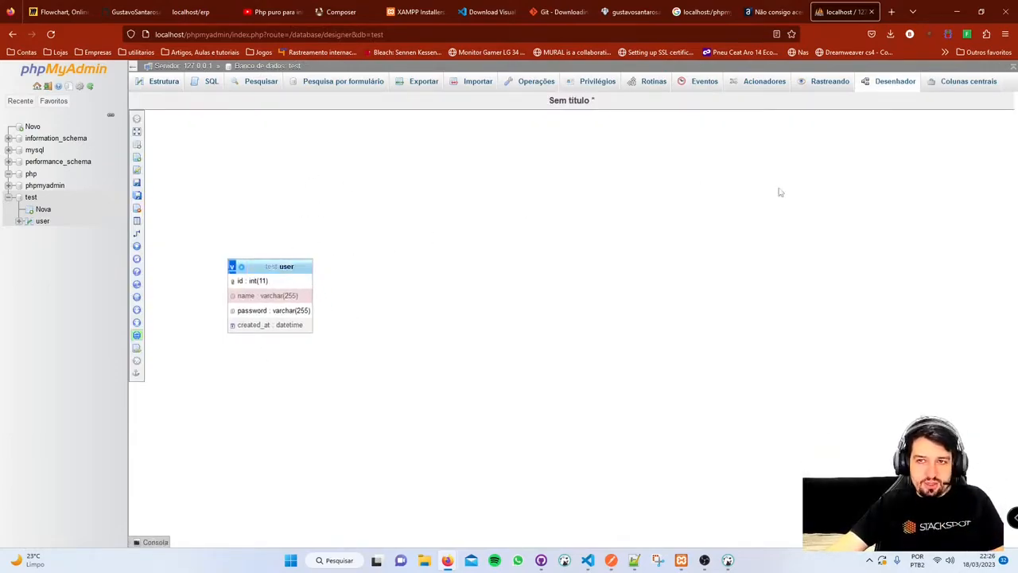
pyautogui.moveTo(280, 267); pyautogui.dragTo(328, 298)
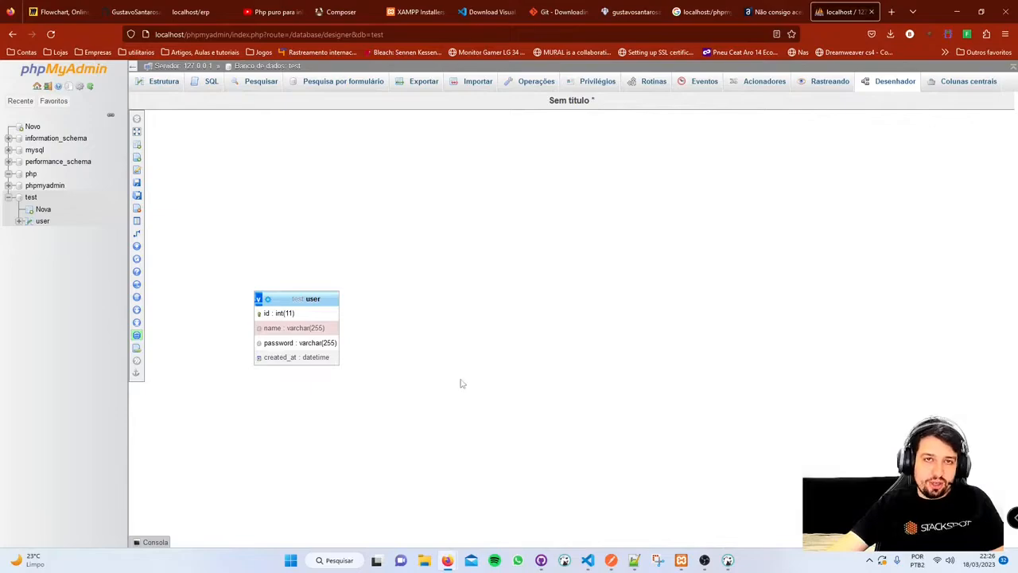
# - Look through the test database's Central columns to Operations pages, then return to its Structure listing
pyautogui.click(952, 86)
pyautogui.click(832, 86)
pyautogui.click(757, 84)
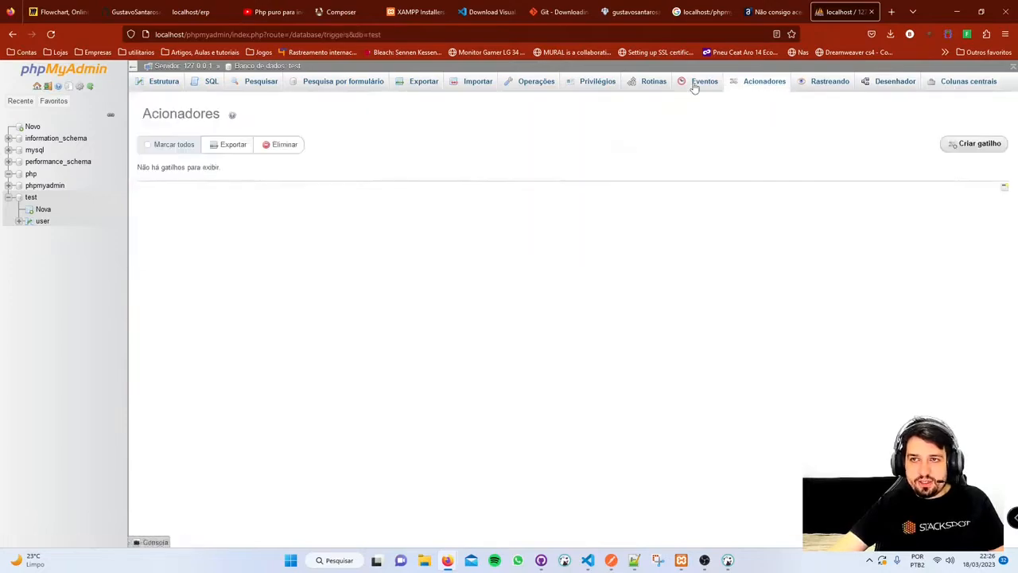
pyautogui.click(694, 86)
pyautogui.click(646, 86)
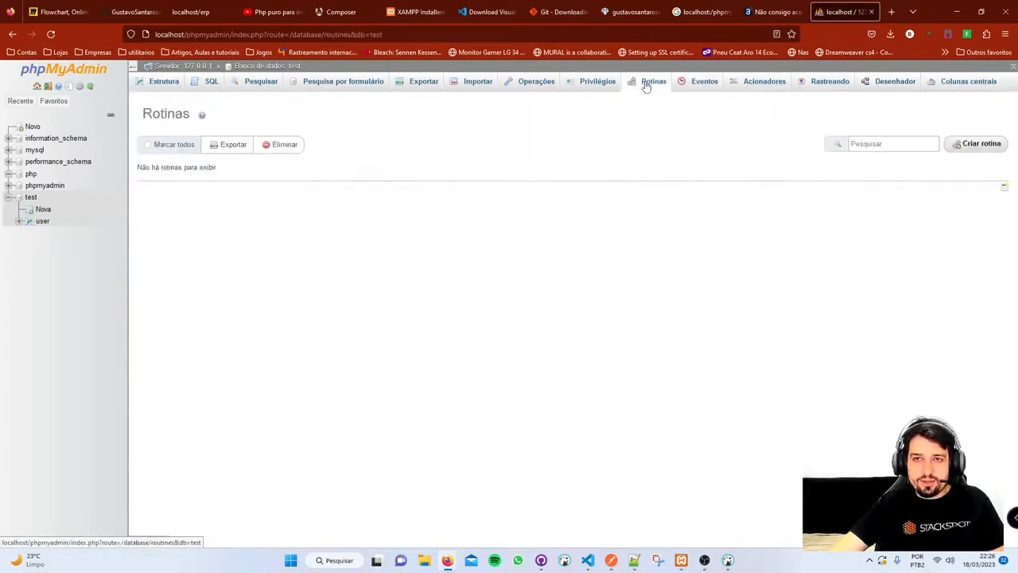
pyautogui.click(596, 85)
pyautogui.click(528, 84)
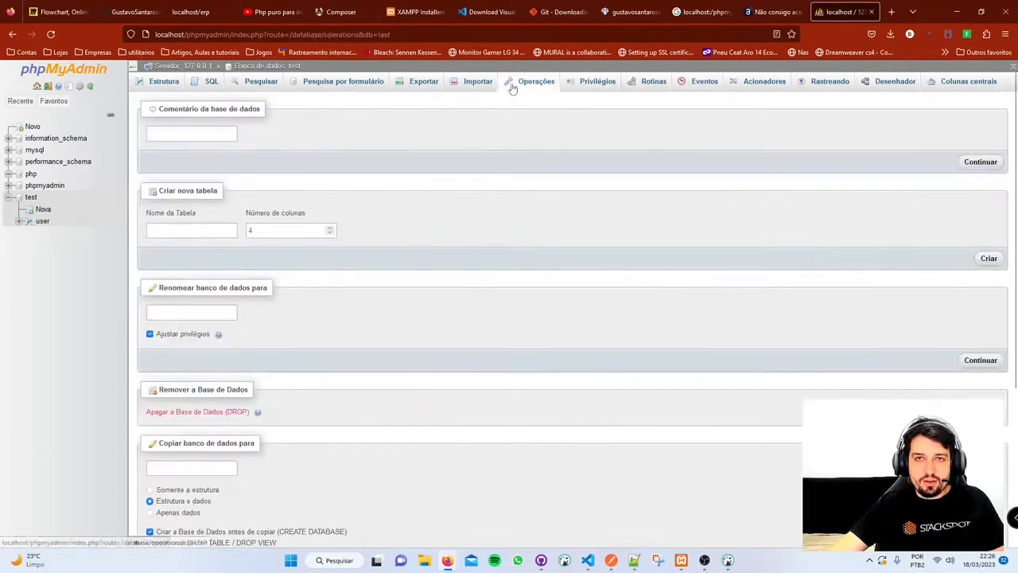
pyautogui.click(158, 84)
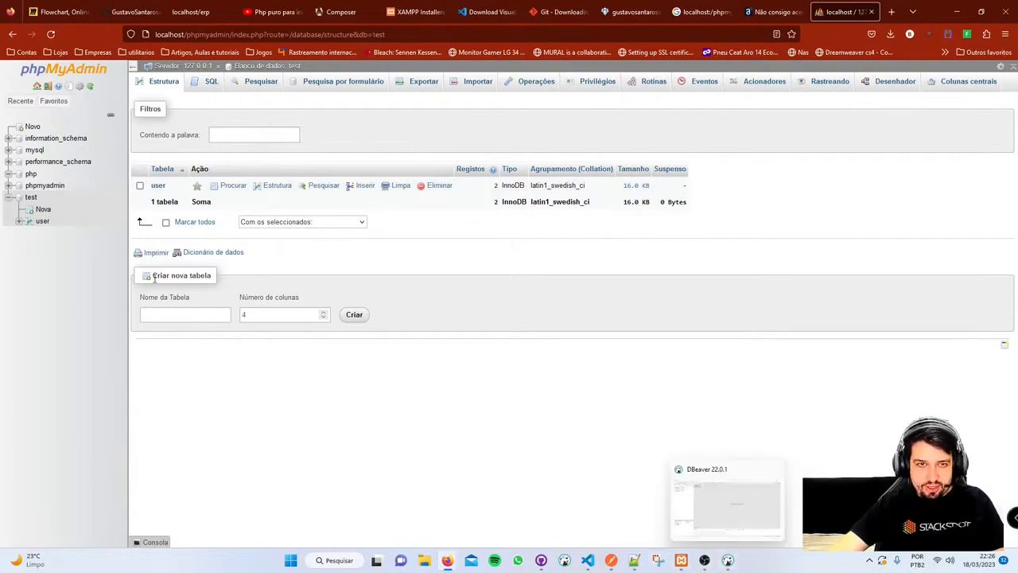
# - Close DBeaver's Connection lost and Tip of the day dialogs, minimize DBeaver, and show Firefox
pyautogui.click(732, 563)
pyautogui.click(667, 381)
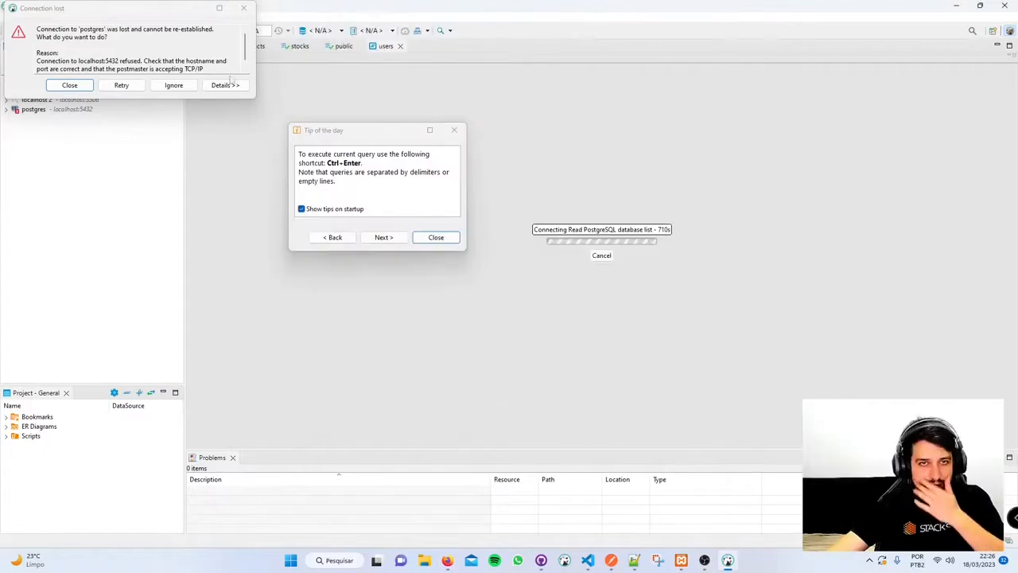
pyautogui.click(436, 237)
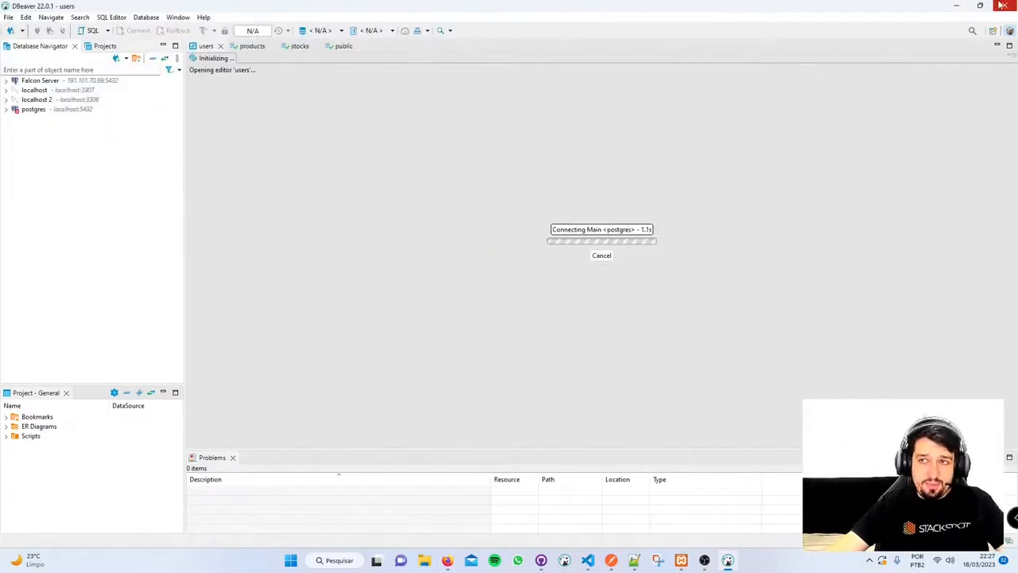
pyautogui.click(956, 6)
pyautogui.click(445, 561)
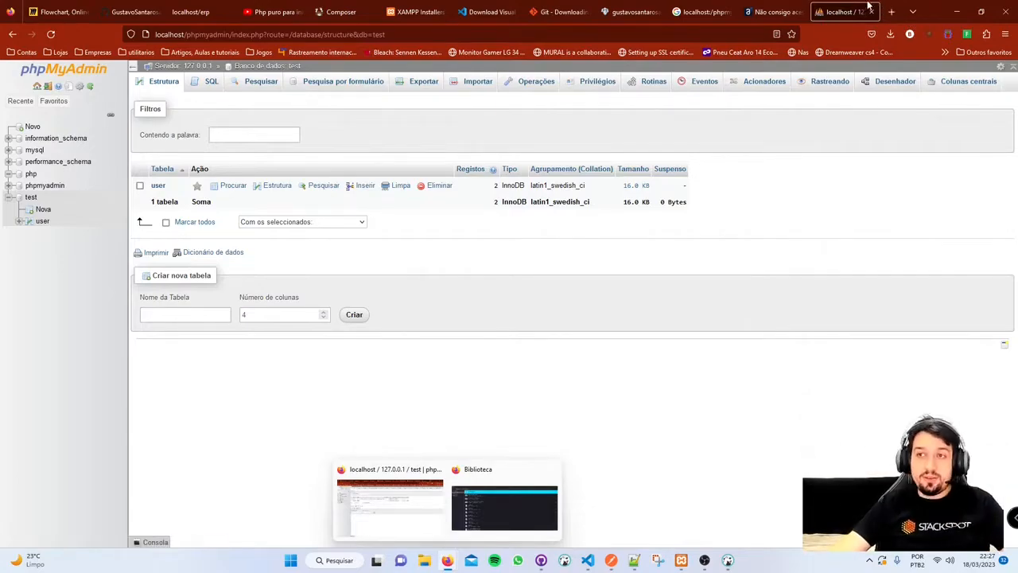
# - Search the web for 'download dbeaver' in a new browser tab
pyautogui.click(891, 11)
pyautogui.write('do')
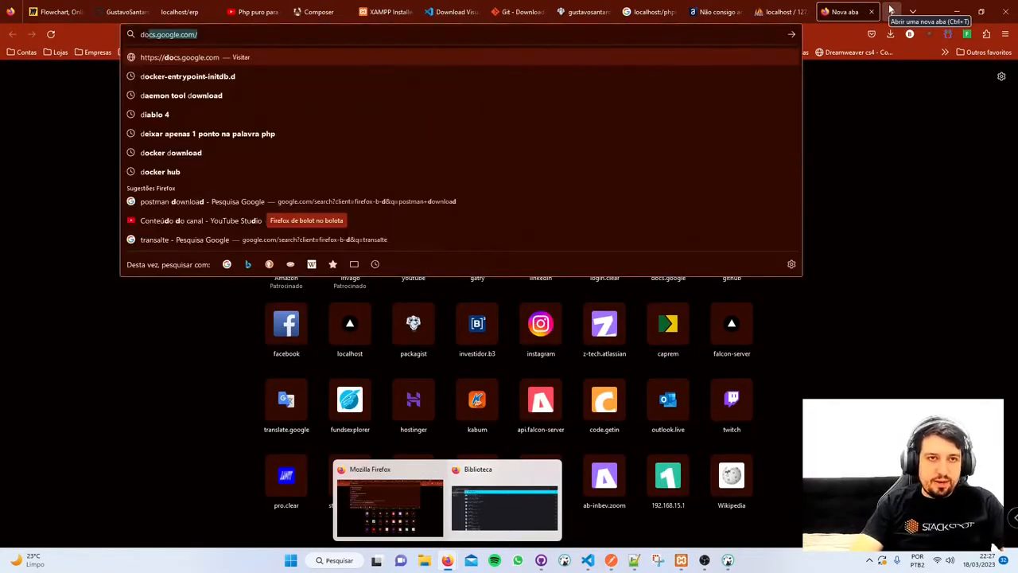
pyautogui.write('wnload')
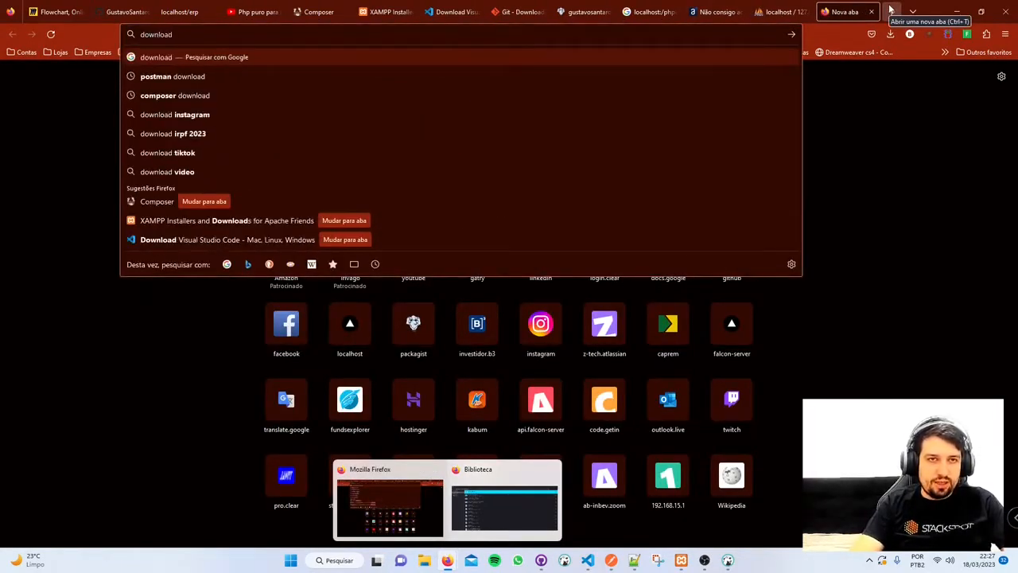
pyautogui.write(' dbeaver')
pyautogui.press('Return')
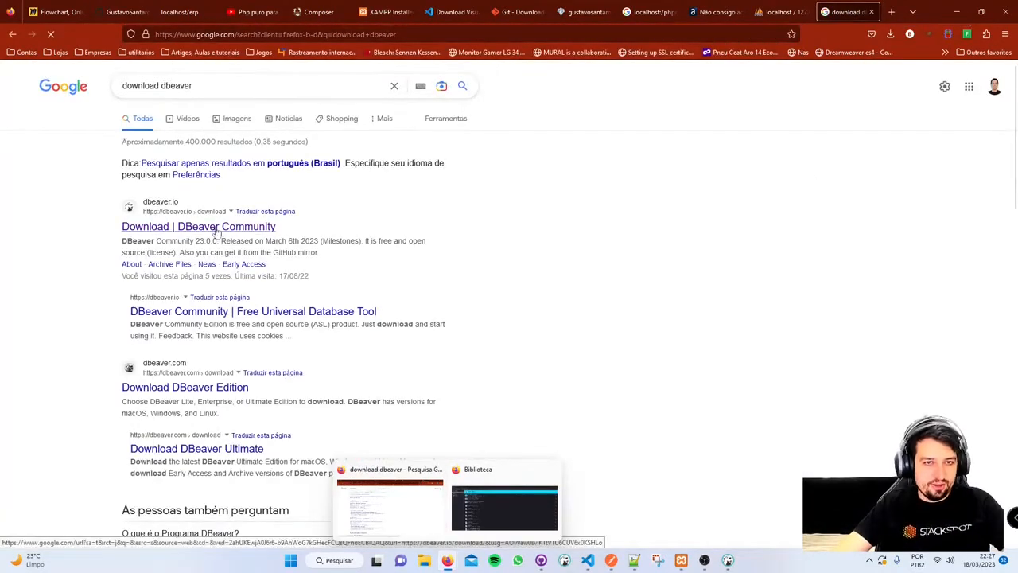
# - Open the 'Download | DBeaver Community' page and select its web address
pyautogui.click(199, 226)
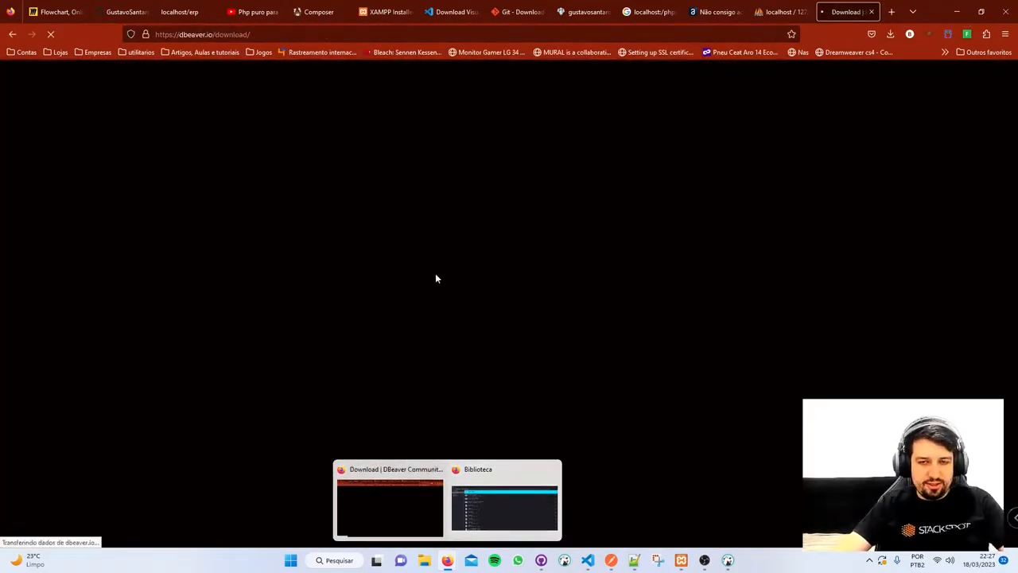
pyautogui.scroll(-2, 370, 255)
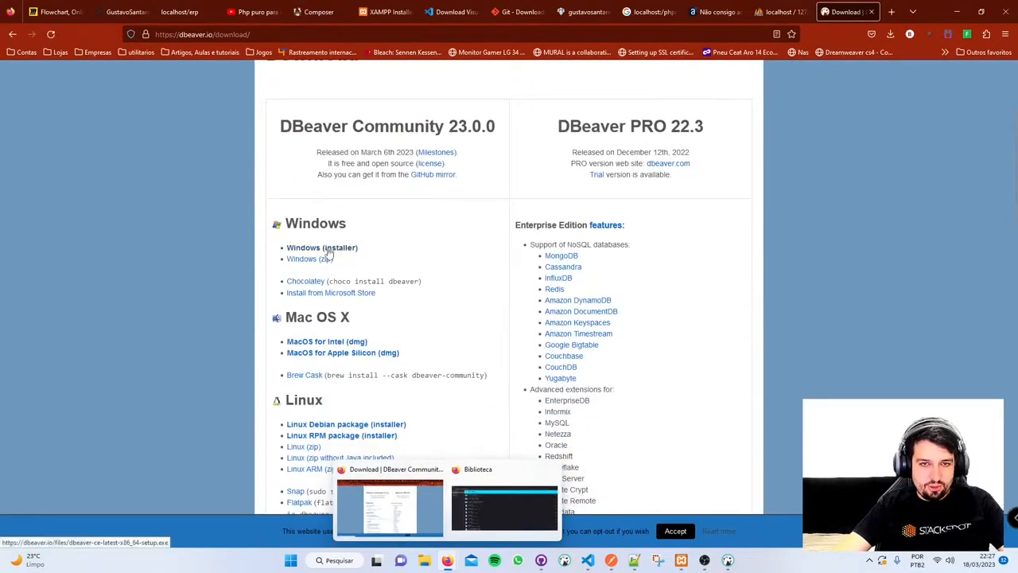
pyautogui.scroll(2, 521, 206)
pyautogui.scroll(-3, 319, 306)
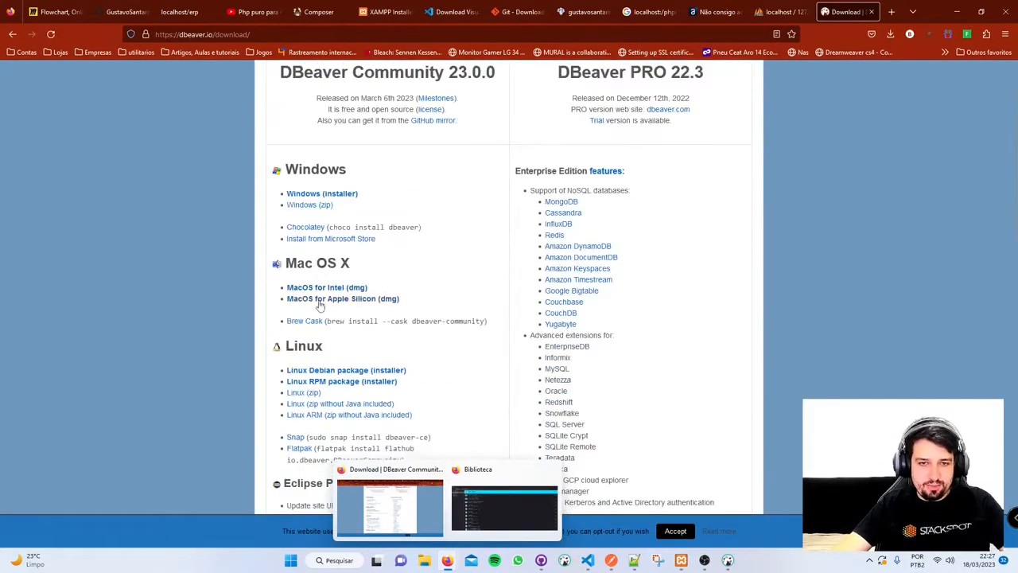
pyautogui.scroll(3, 375, 202)
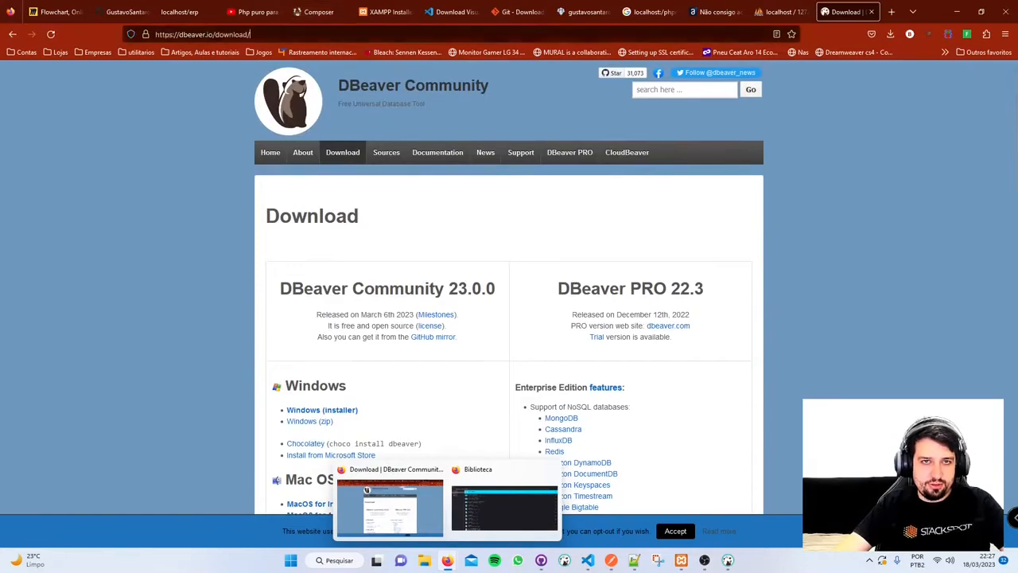
pyautogui.click(302, 34)
pyautogui.hotkey('ctrl', 'c')
pyautogui.hotkey('alt', 'Tab')
pyautogui.hotkey('alt', 'Tab')
pyautogui.hotkey('alt', 'Tab')
pyautogui.hotkey('alt', 'Tab')
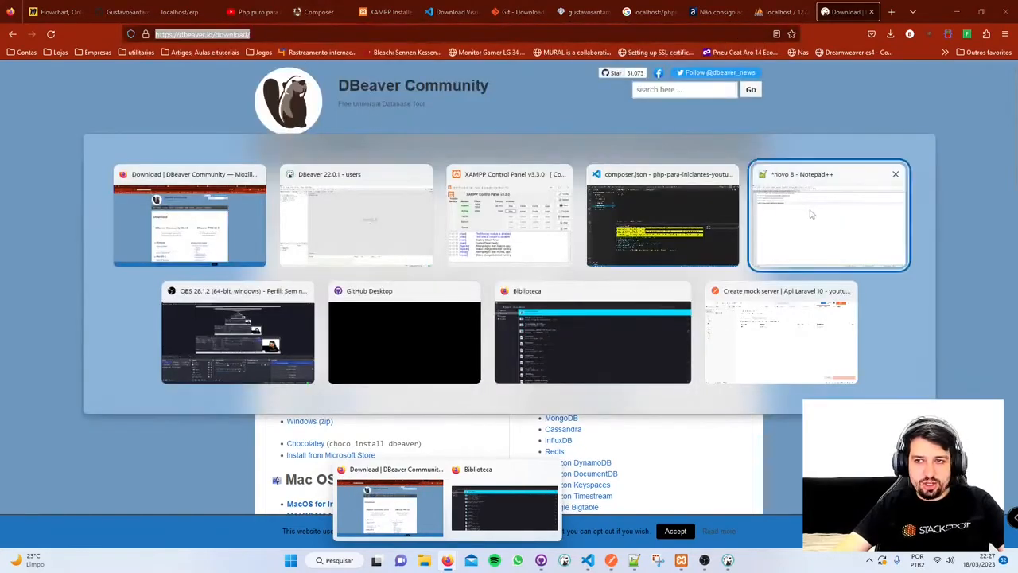
pyautogui.press('Return')
pyautogui.press('Return')
pyautogui.hotkey('ctrl', 'v')
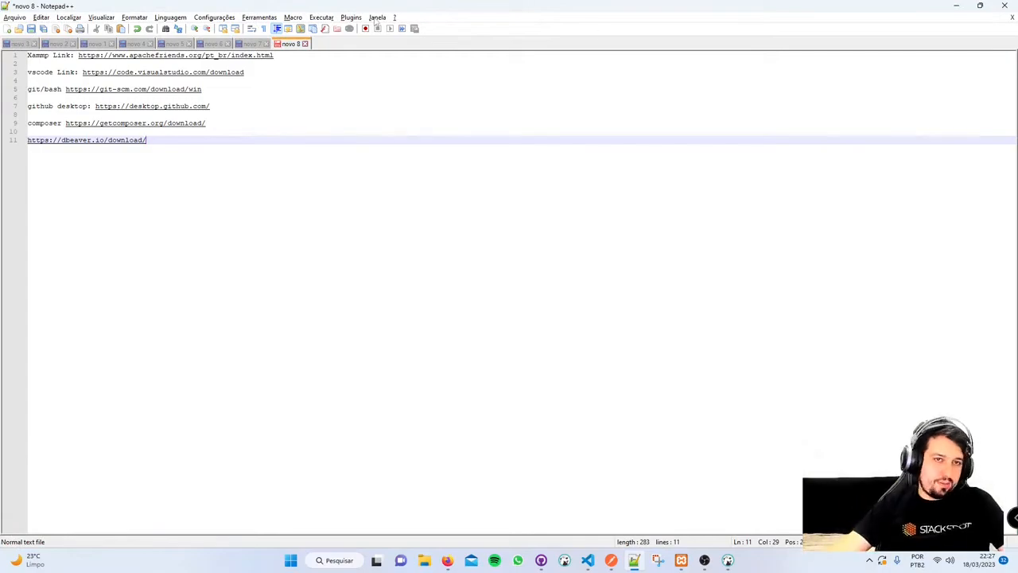
pyautogui.hotkey('ctrl', 'a')
pyautogui.hotkey('alt', 'Tab')
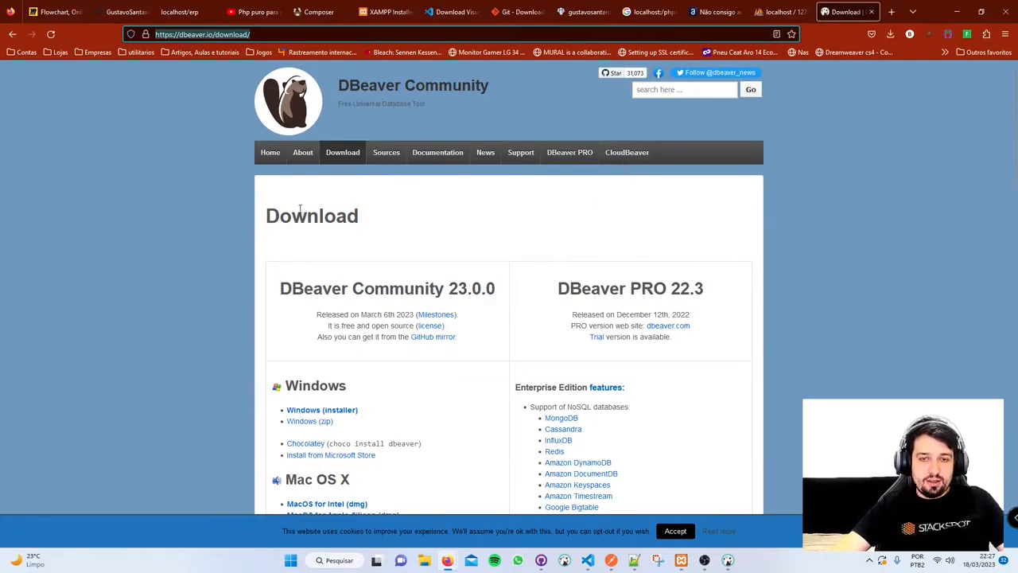
# - Switch to the DBeaver 22.0.1 window showing the users table
pyautogui.hotkey('alt', 'Tab')
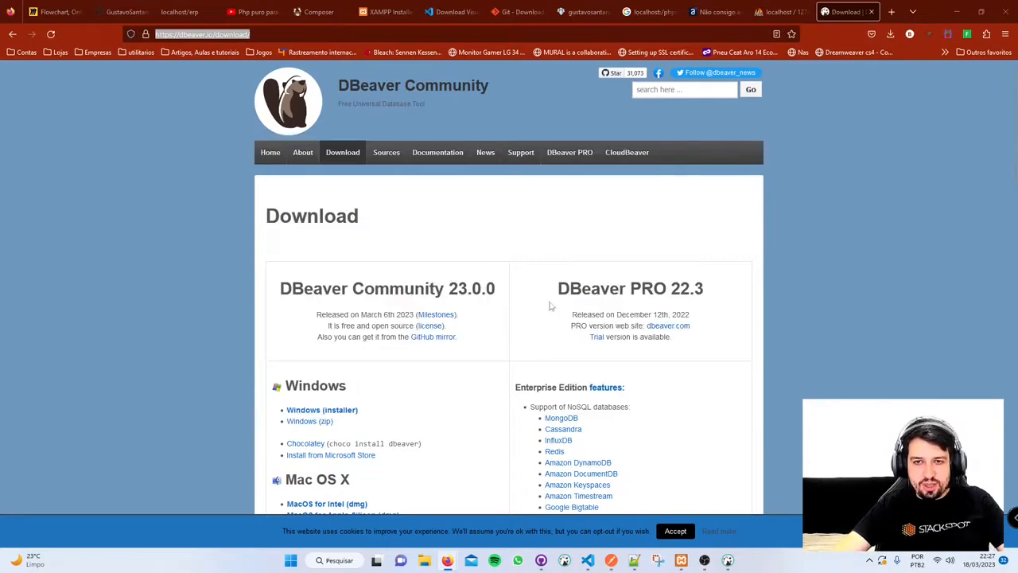
pyautogui.hotkey('alt', 'Tab')
pyautogui.click(535, 243)
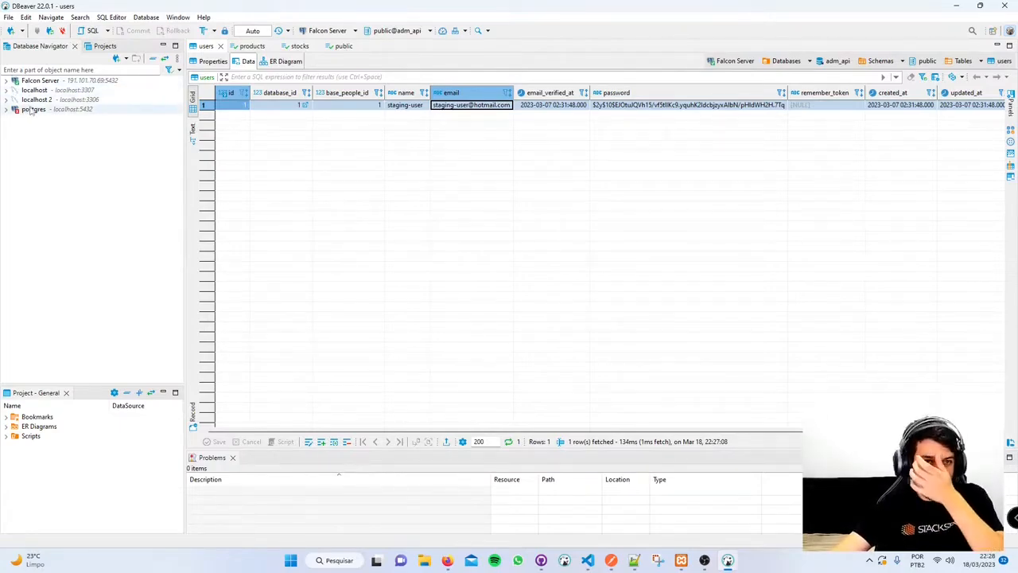
# - Expand the Falcon Server and localhost connections, try opening localhost 2, and dismiss the connection refused error
pyautogui.click(6, 81)
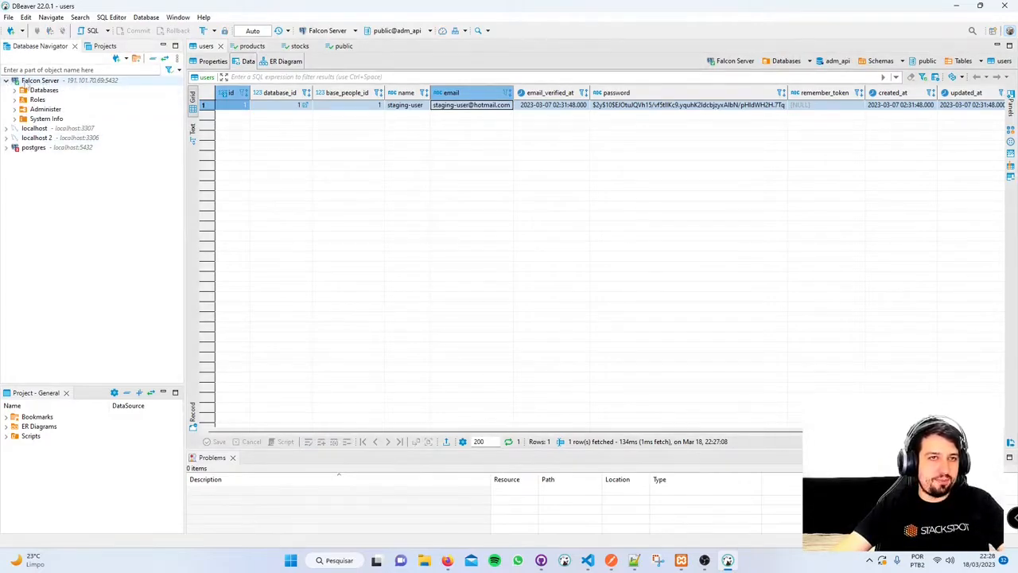
pyautogui.click(6, 81)
pyautogui.click(6, 90)
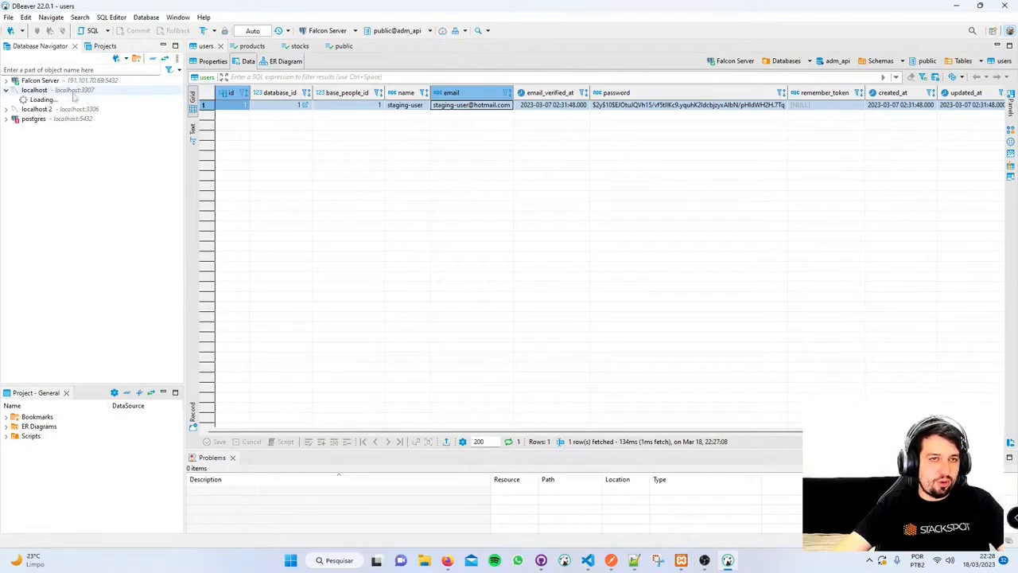
pyautogui.doubleClick(72, 99)
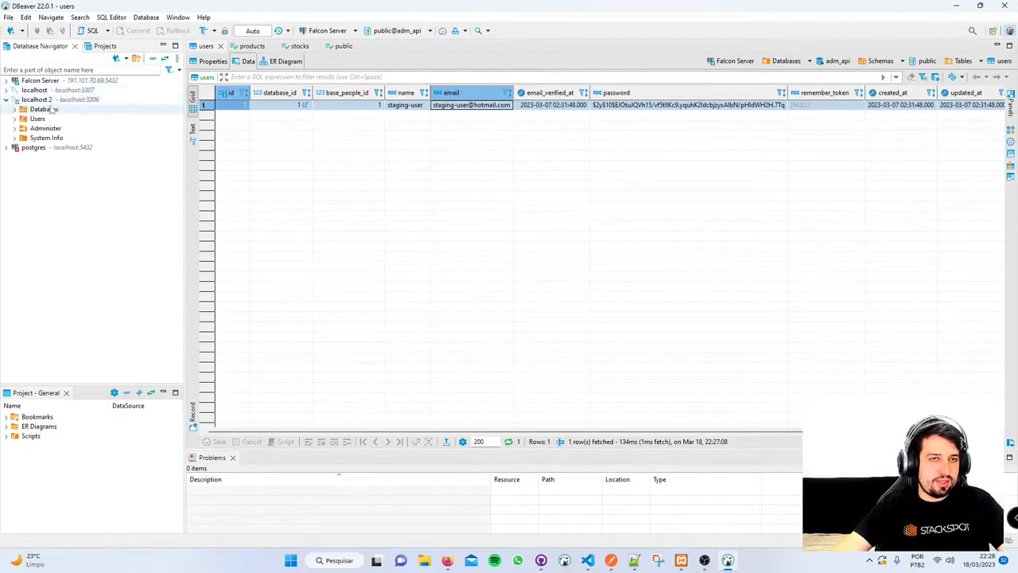
pyautogui.click(14, 101)
pyautogui.click(7, 100)
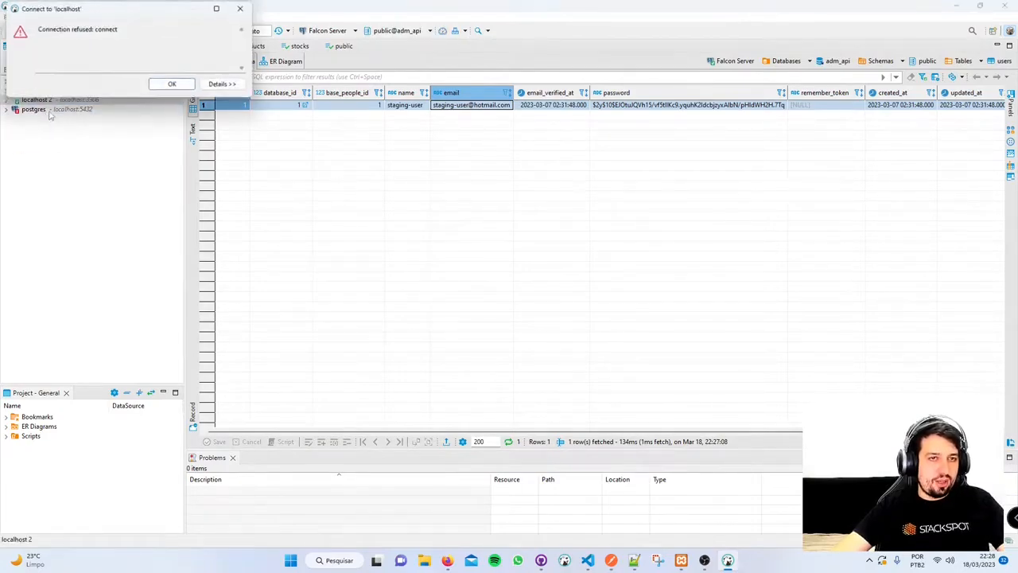
pyautogui.press('Return')
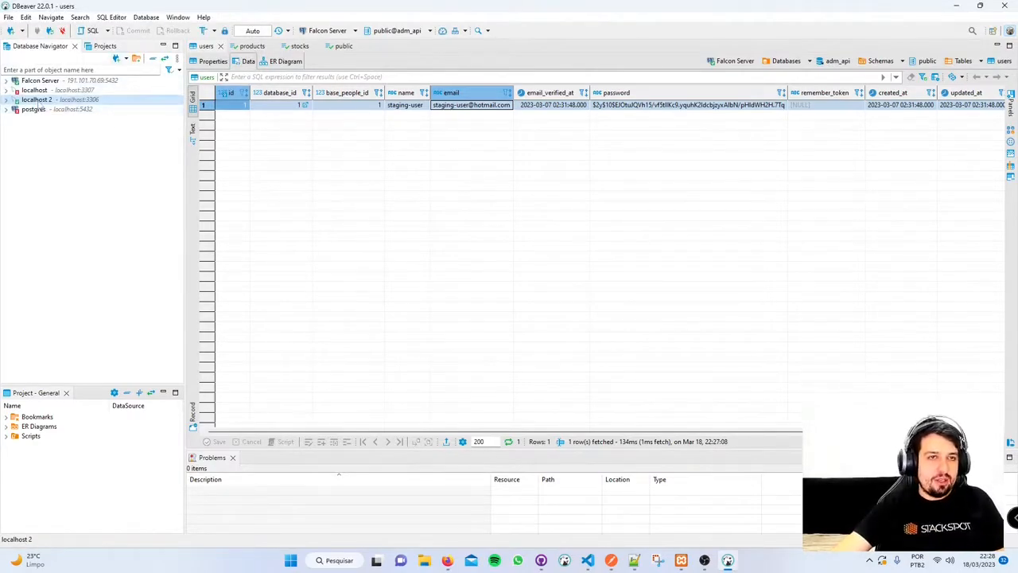
# - Delete the localhost 2 connection and confirm its removal
pyautogui.rightClick(40, 102)
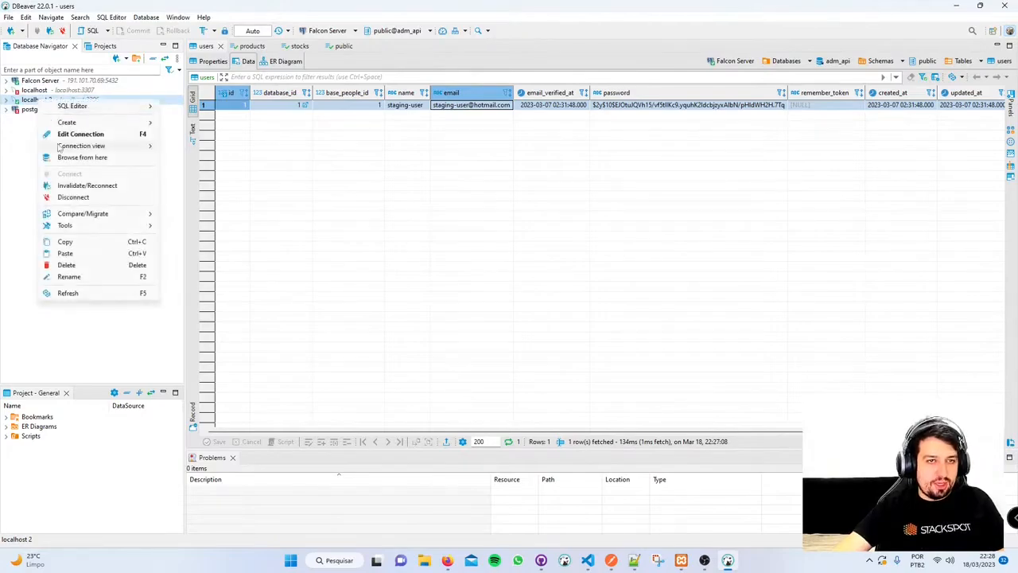
pyautogui.click(80, 267)
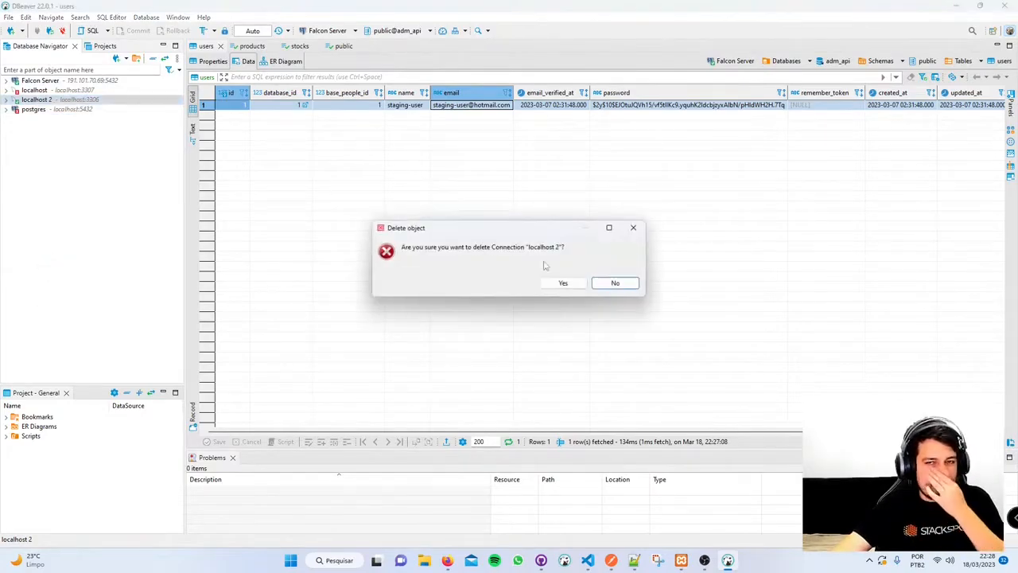
pyautogui.click(564, 281)
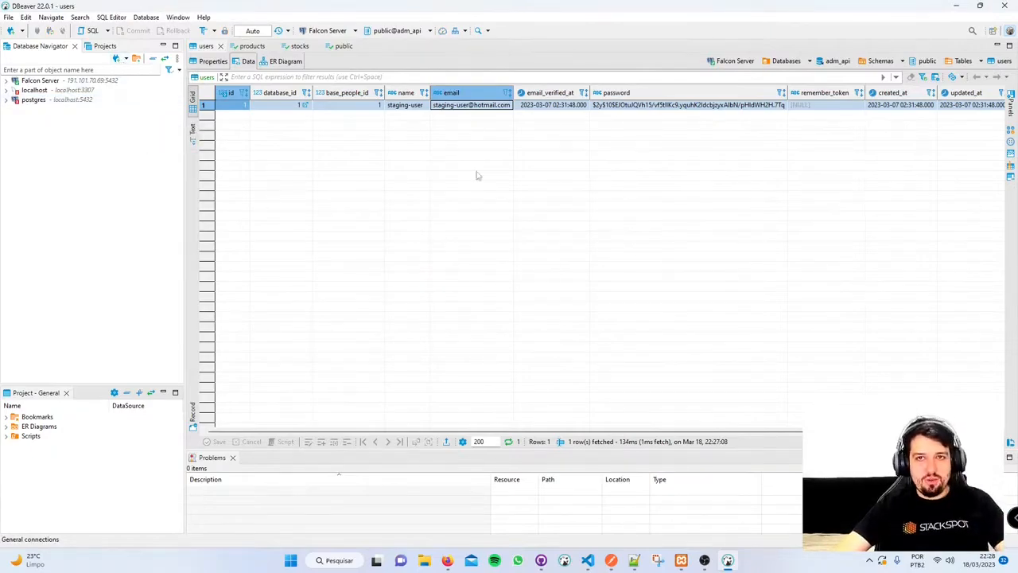
pyautogui.click(552, 106)
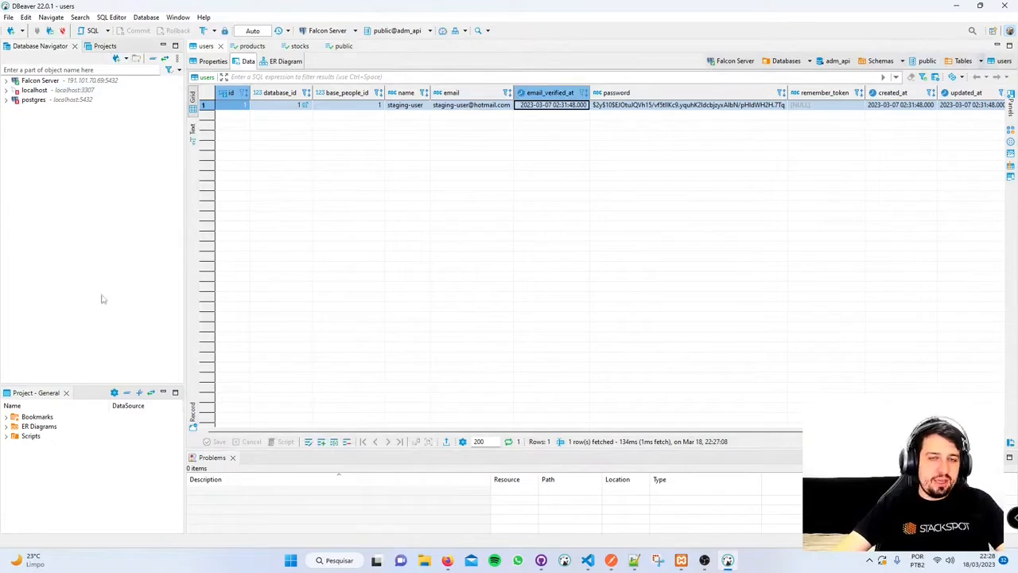
# - Check the servers in the XAMPP Control Panel, then start a new database connection in DBeaver
pyautogui.click(681, 560)
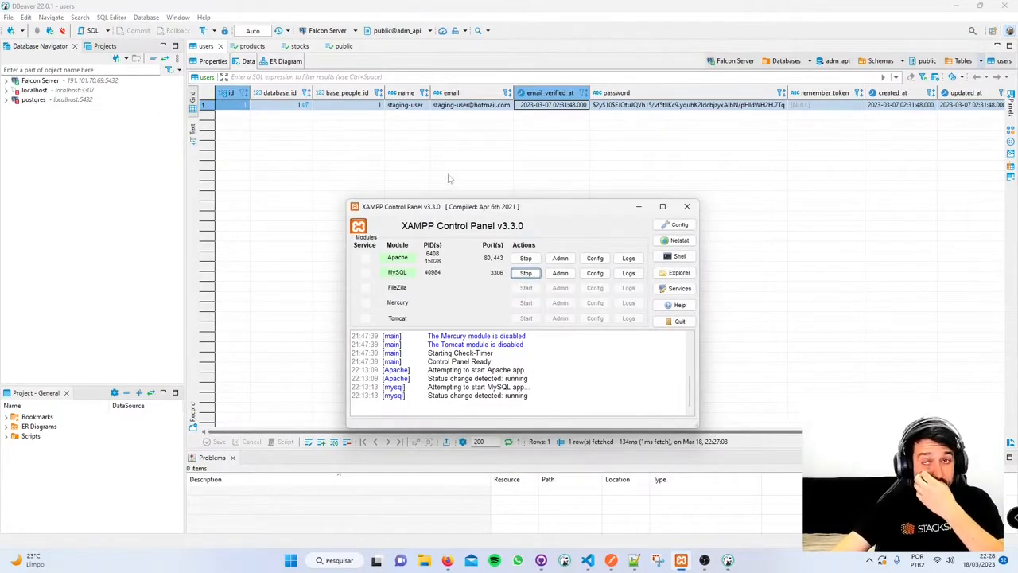
pyautogui.click(104, 151)
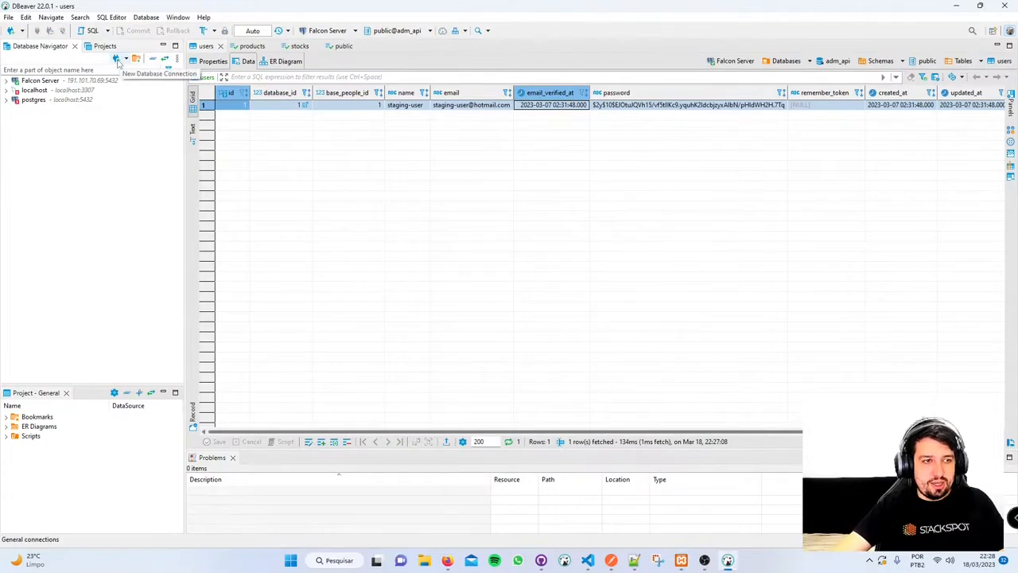
pyautogui.click(117, 61)
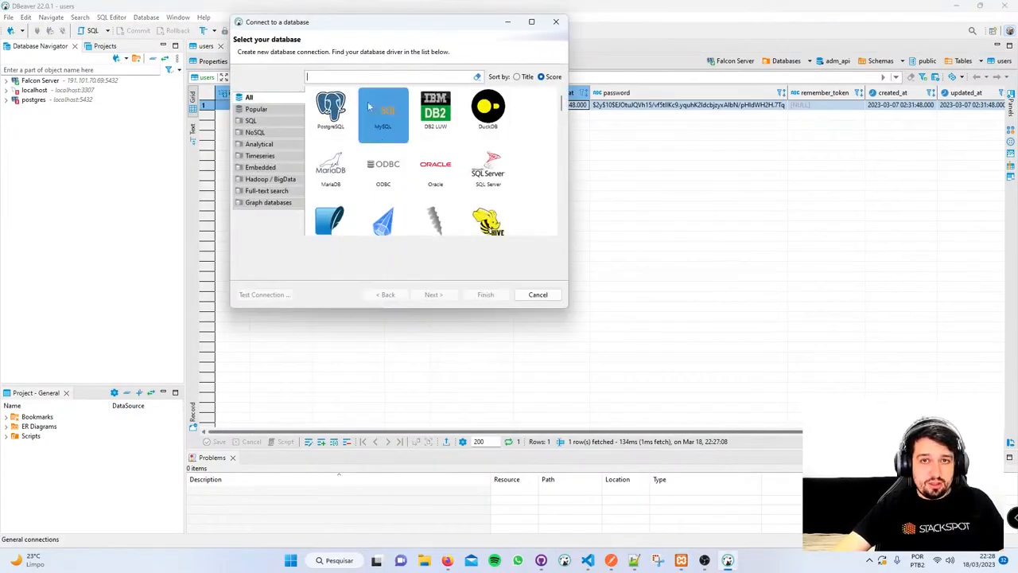
# - Browse the driver gallery, trying the PostgreSQL, MySQL, MariaDB and Oracle tiles
pyautogui.click(331, 110)
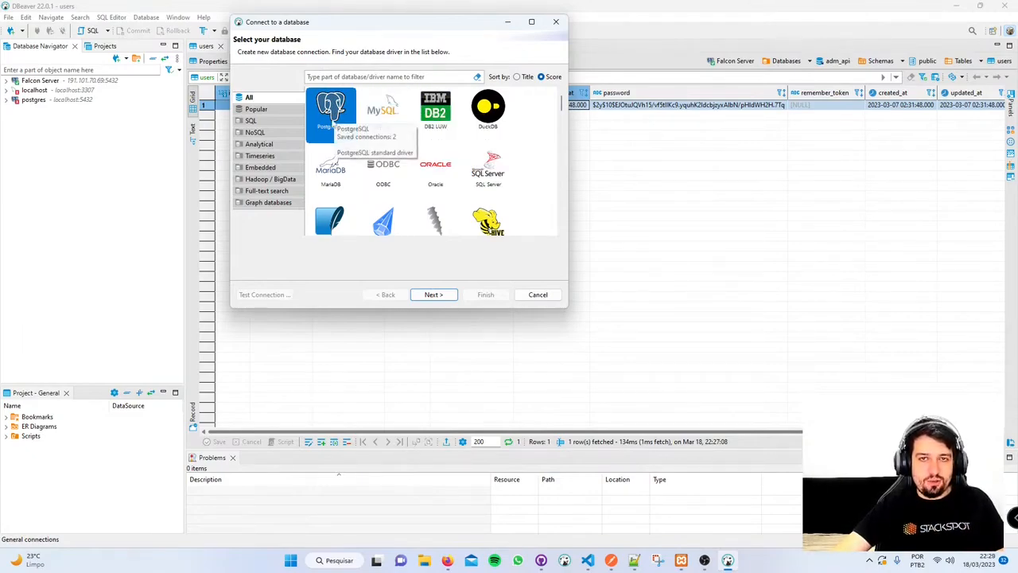
pyautogui.click(388, 113)
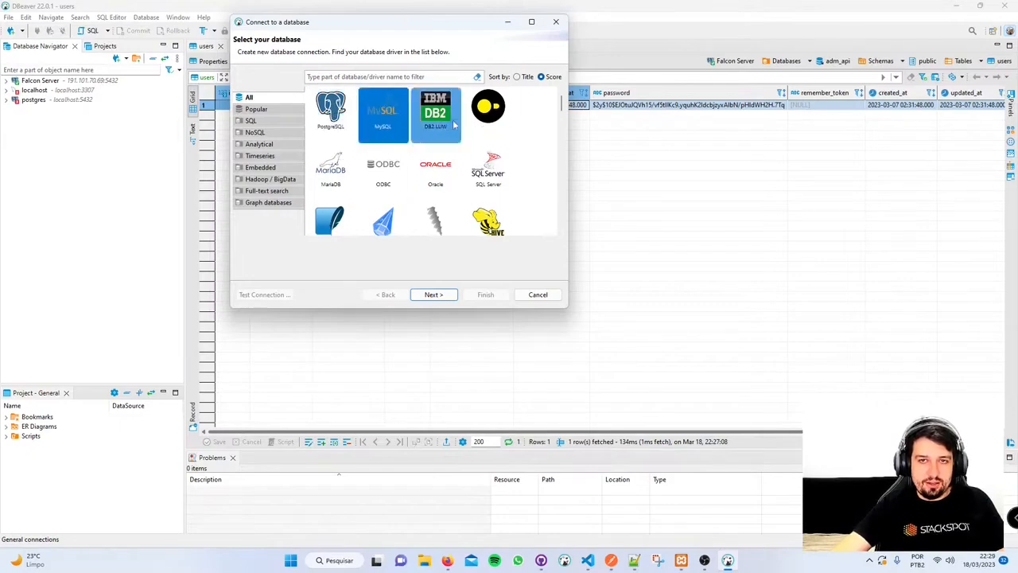
pyautogui.click(331, 168)
pyautogui.click(445, 165)
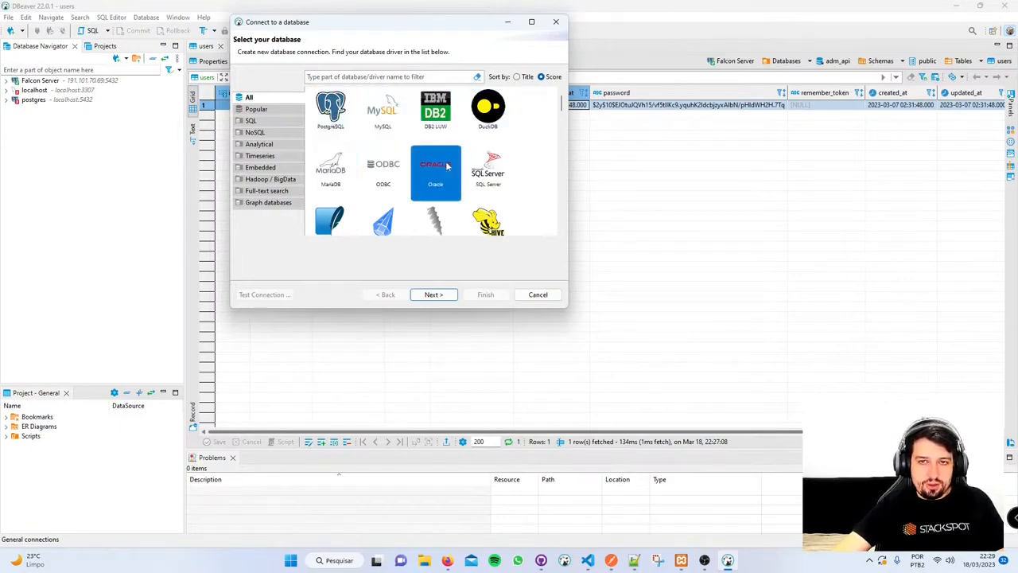
pyautogui.scroll(-3, 470, 171)
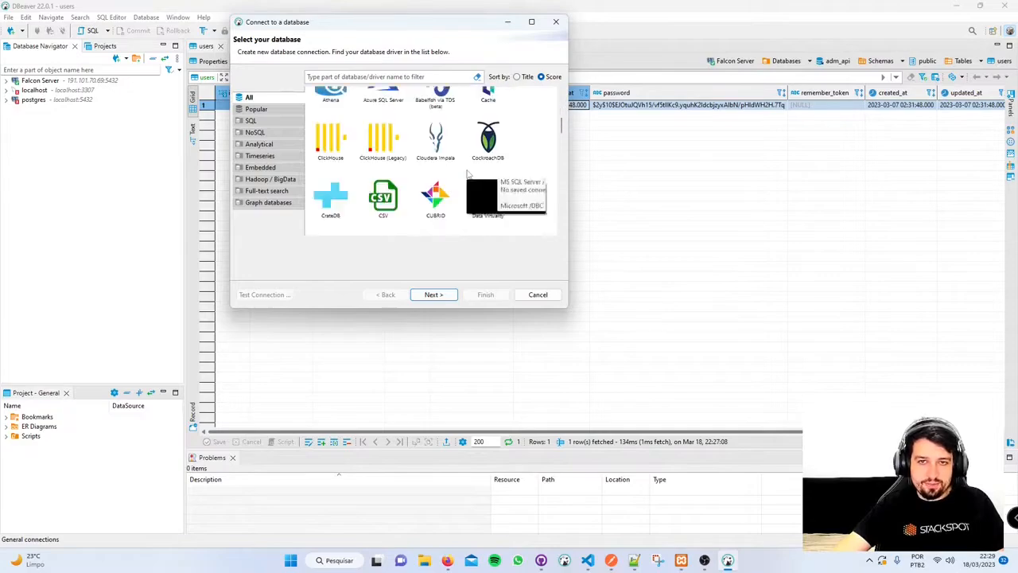
pyautogui.scroll(-12, 469, 171)
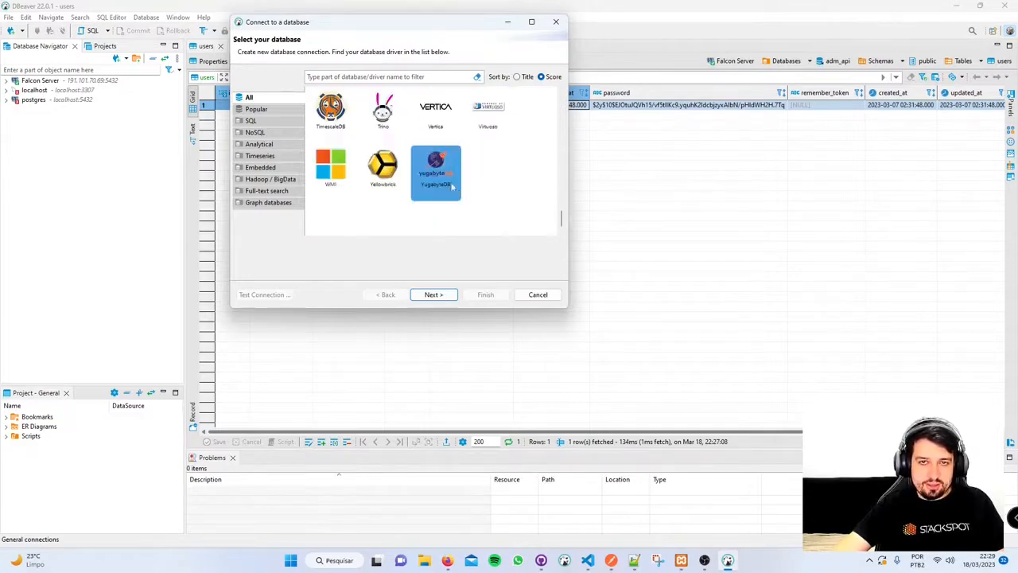
pyautogui.scroll(10, 427, 195)
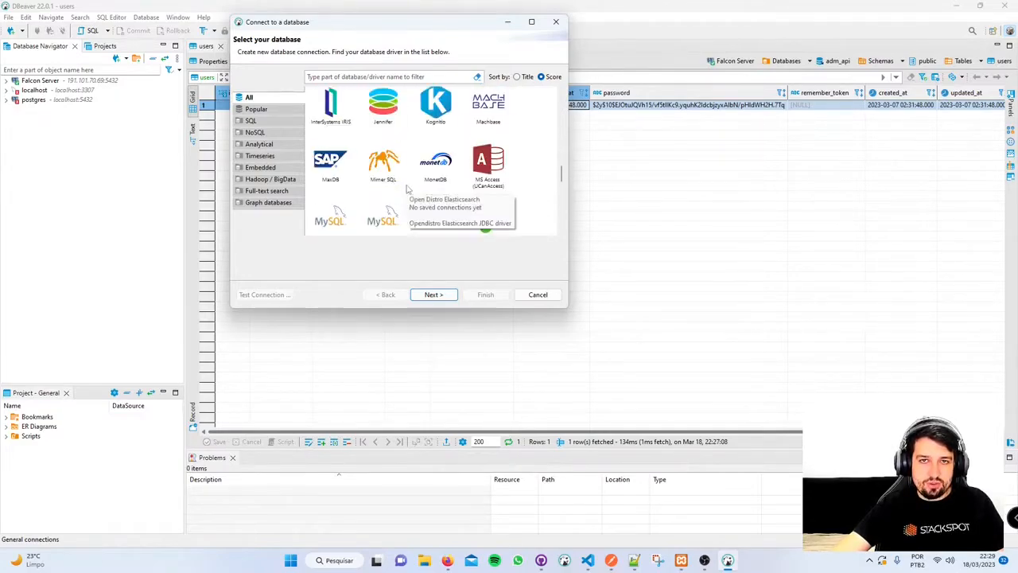
pyautogui.scroll(-1, 377, 189)
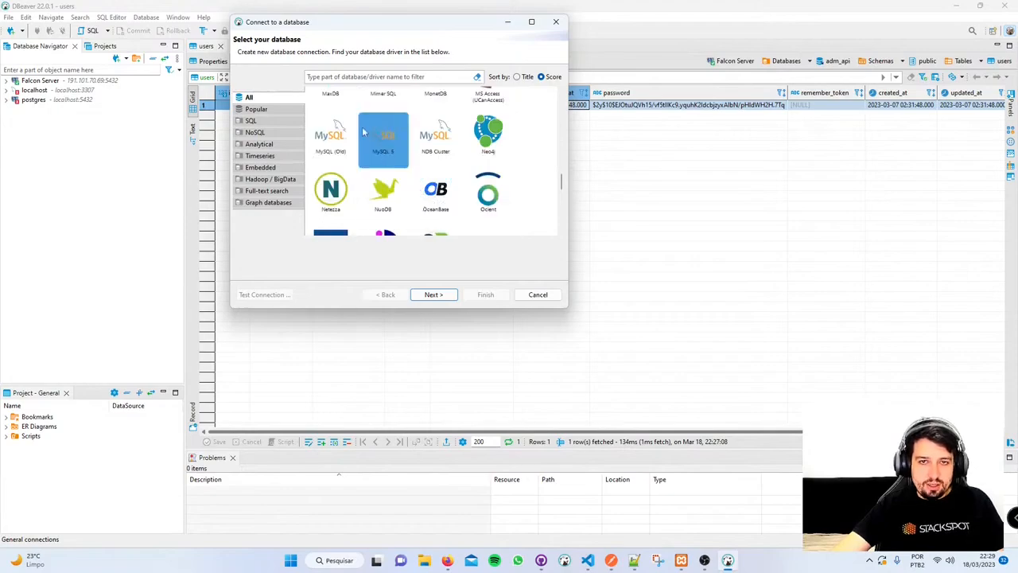
pyautogui.scroll(-1, 487, 143)
pyautogui.scroll(-4, 389, 167)
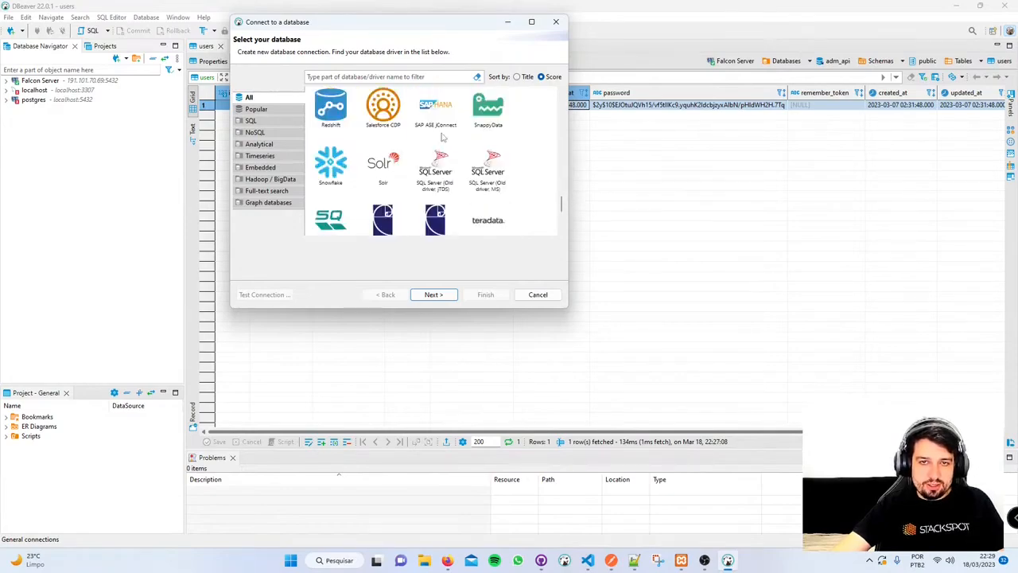
pyautogui.scroll(10, 446, 187)
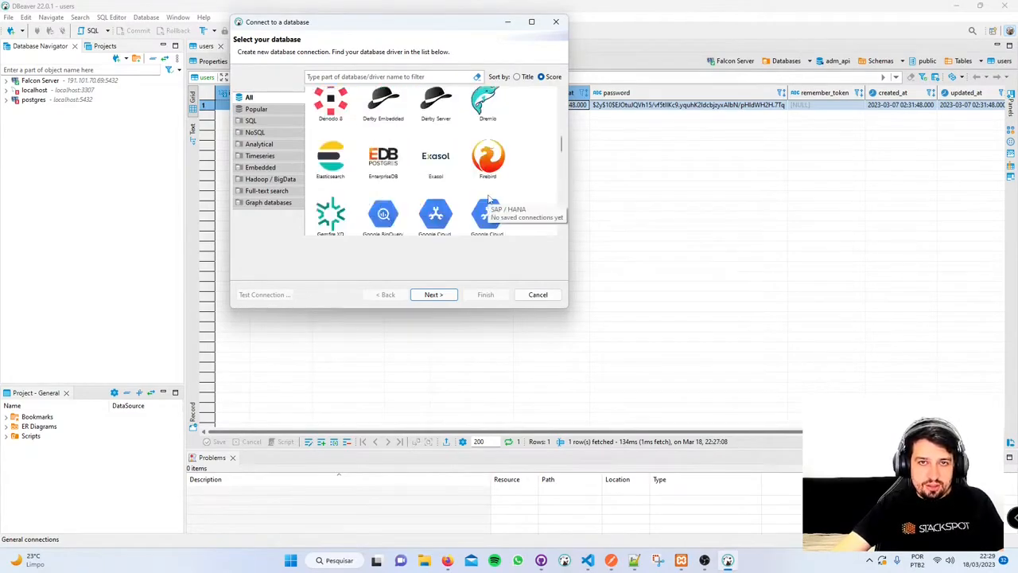
pyautogui.scroll(3, 487, 203)
pyautogui.scroll(1, 487, 203)
# - Select the MySQL driver and continue to its connection settings
pyautogui.scroll(-3, 487, 203)
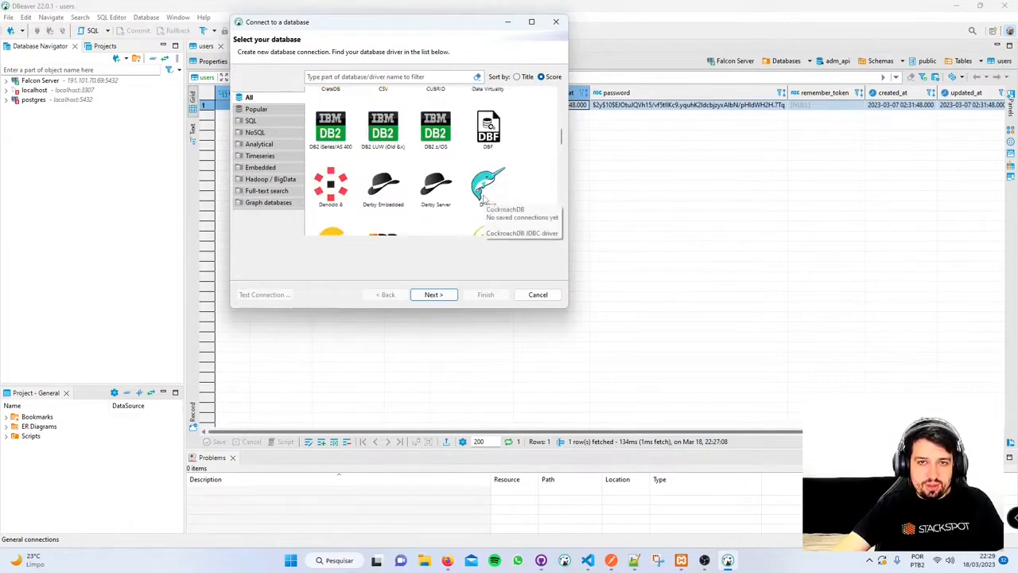
pyautogui.scroll(3, 487, 201)
pyautogui.scroll(-3, 487, 199)
pyautogui.scroll(1, 487, 183)
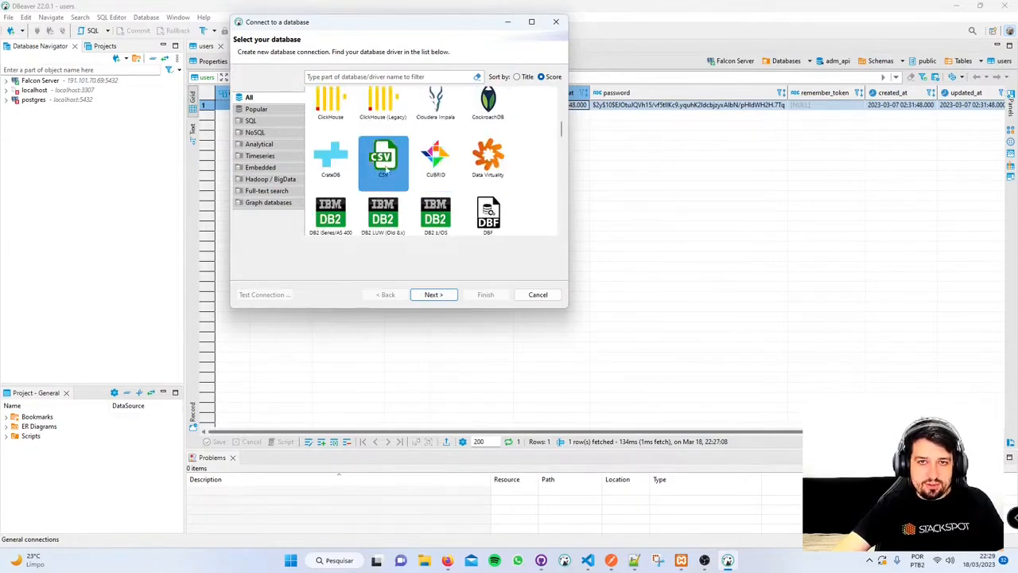
pyautogui.scroll(1, 390, 179)
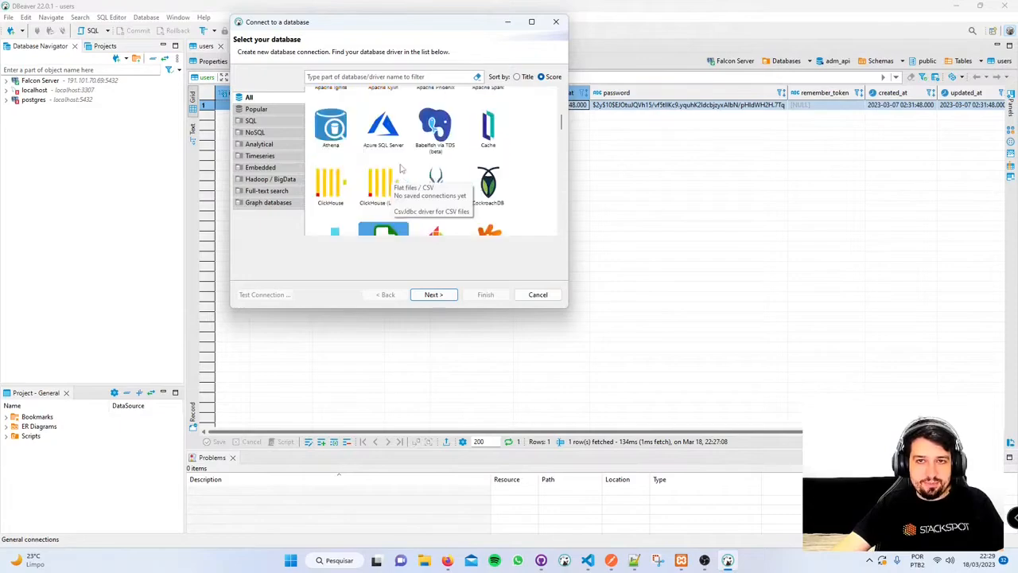
pyautogui.scroll(-1, 401, 168)
pyautogui.scroll(2, 430, 165)
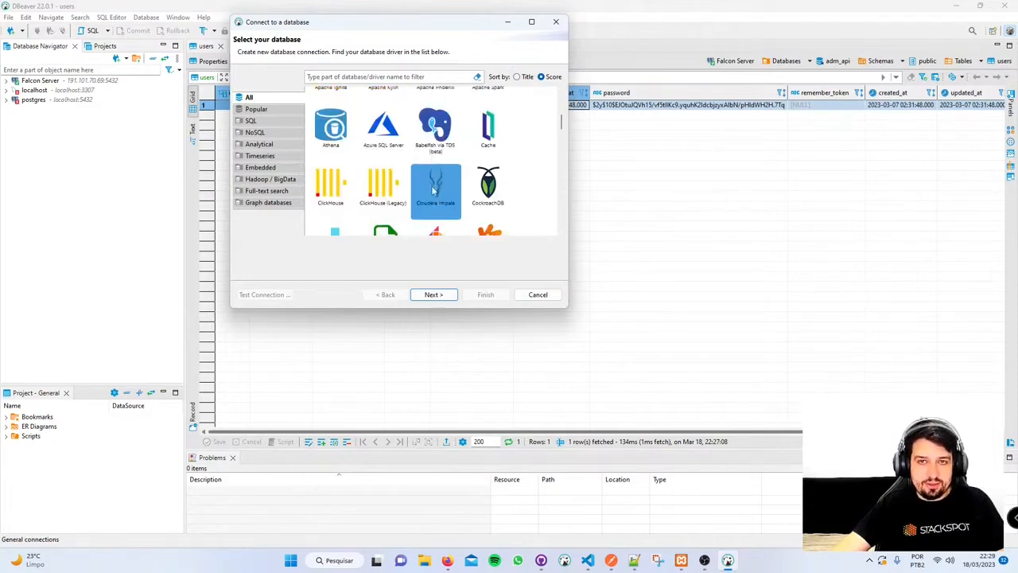
pyautogui.scroll(3, 421, 179)
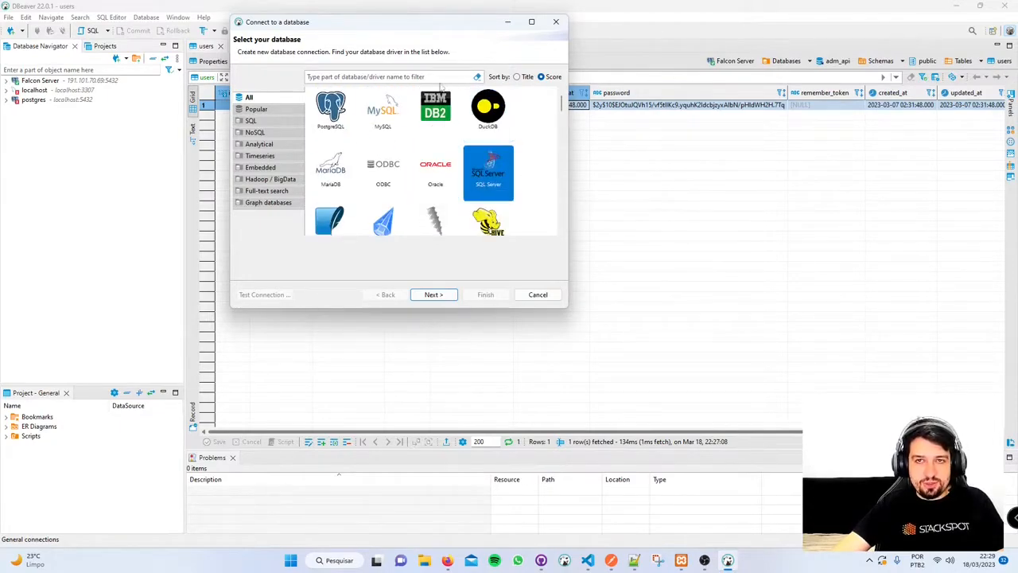
pyautogui.click(390, 107)
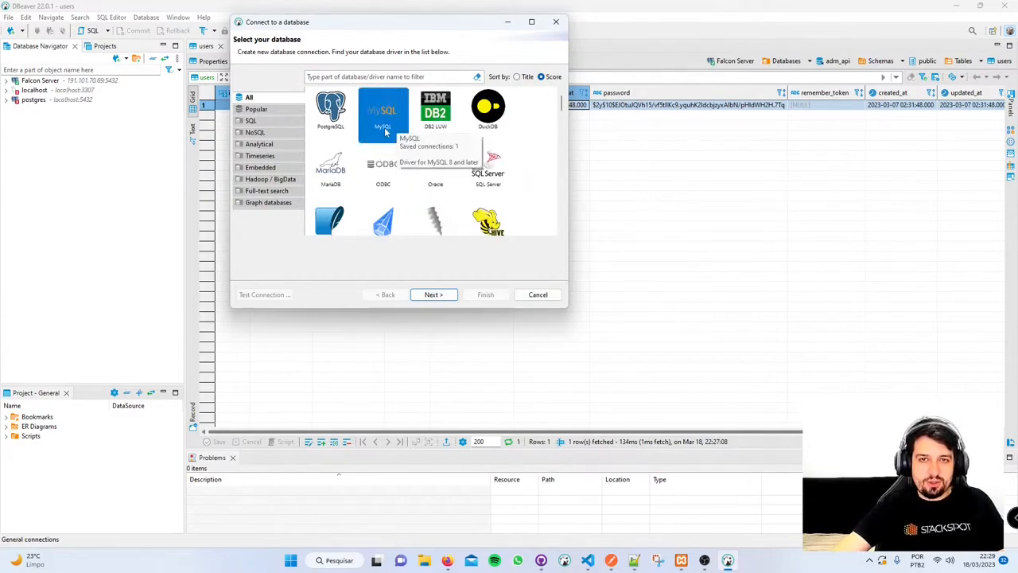
pyautogui.click(450, 295)
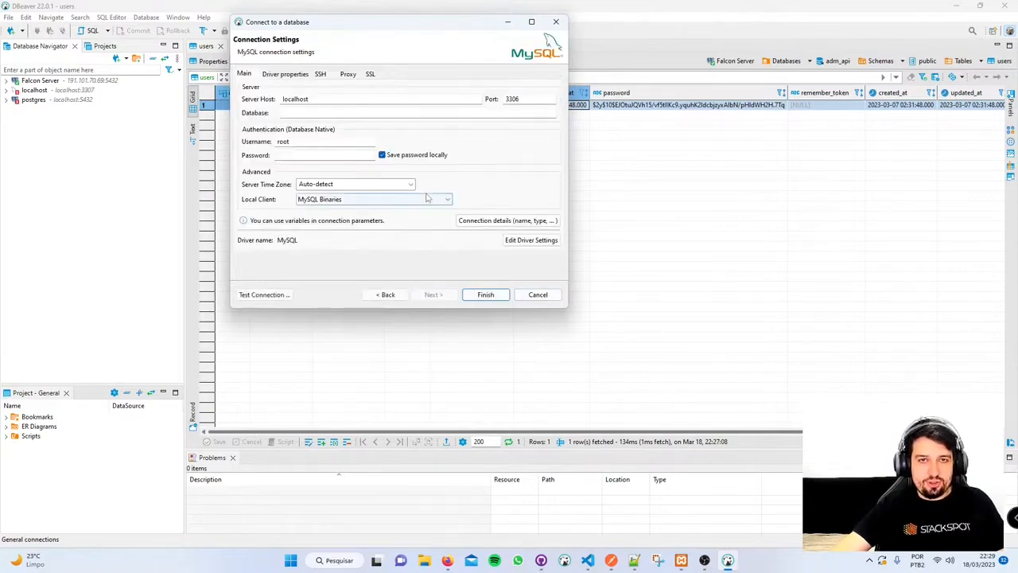
pyautogui.doubleClick(339, 100)
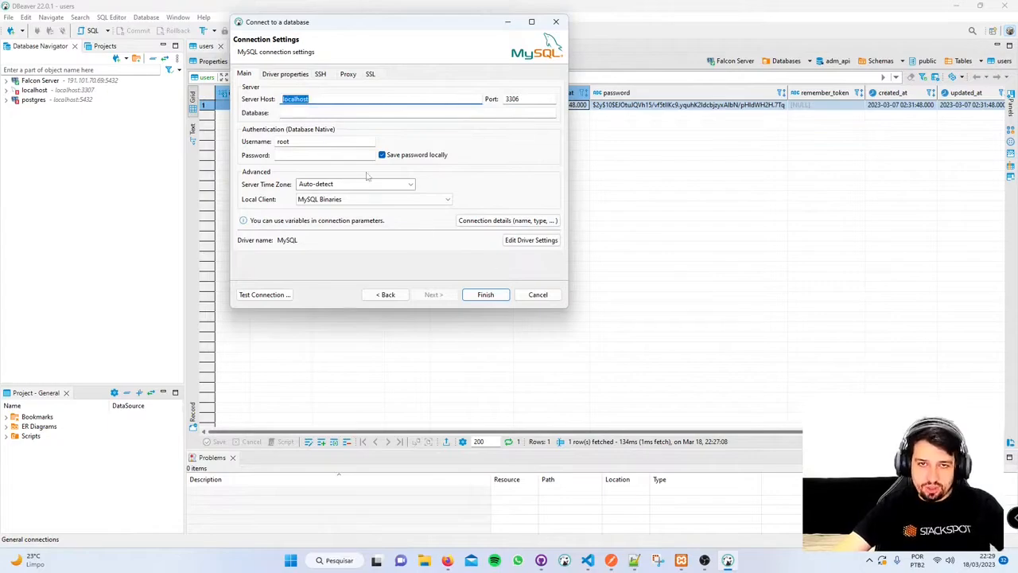
pyautogui.click(326, 99)
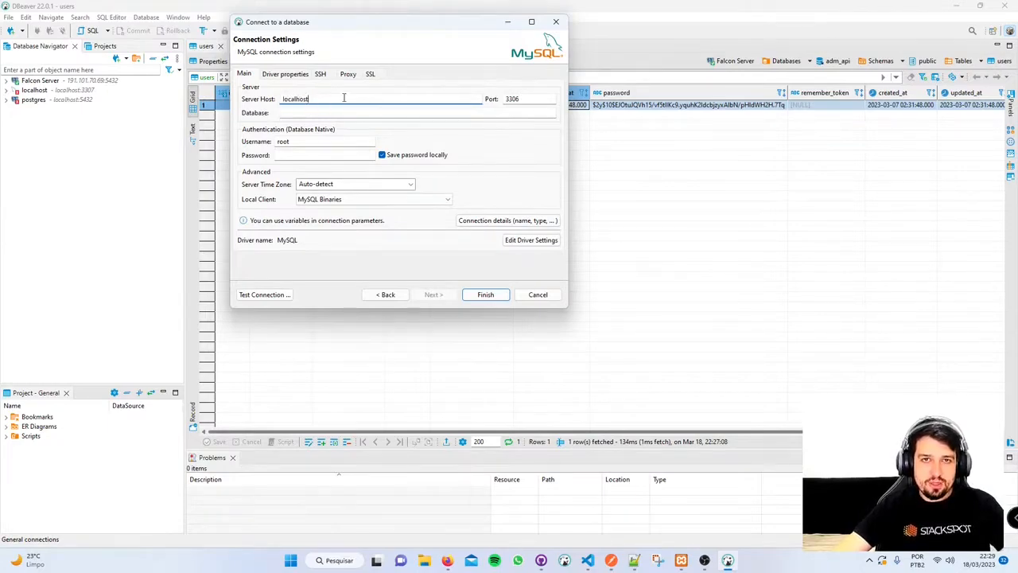
pyautogui.doubleClick(324, 96)
pyautogui.click(324, 96)
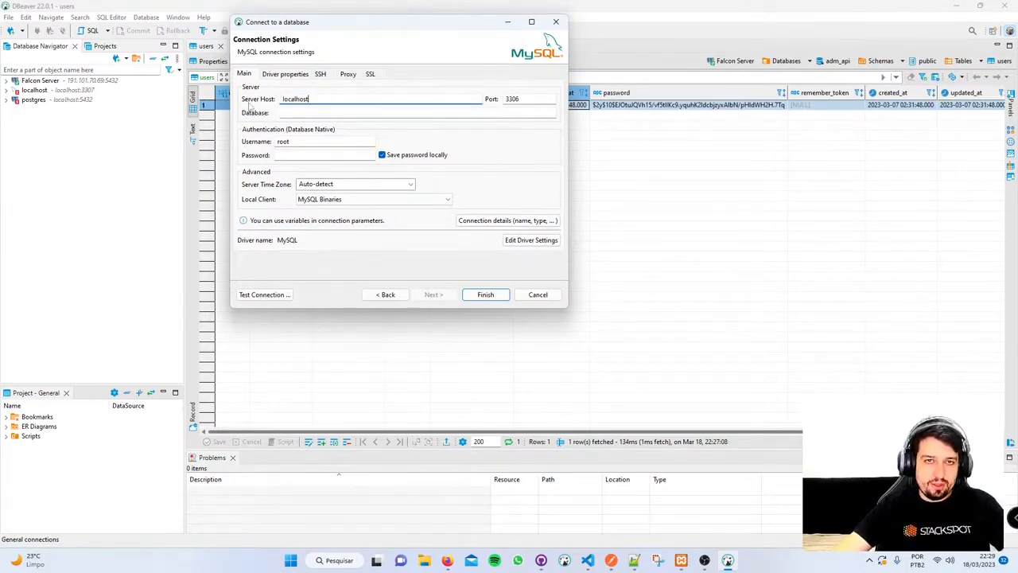
pyautogui.moveTo(323, 98); pyautogui.dragTo(246, 101)
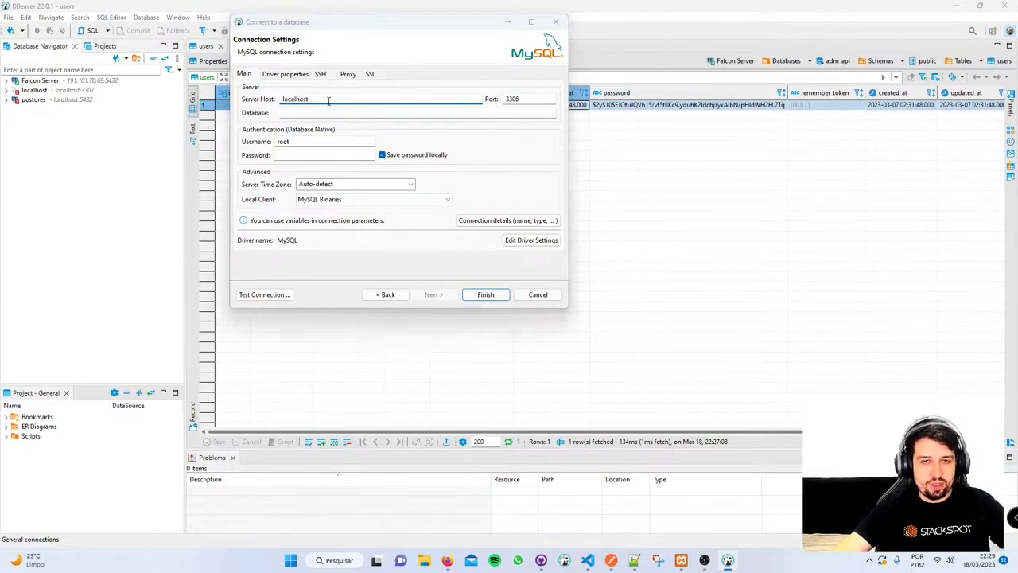
pyautogui.hotkey('alt', 'Tab')
pyautogui.click(470, 221)
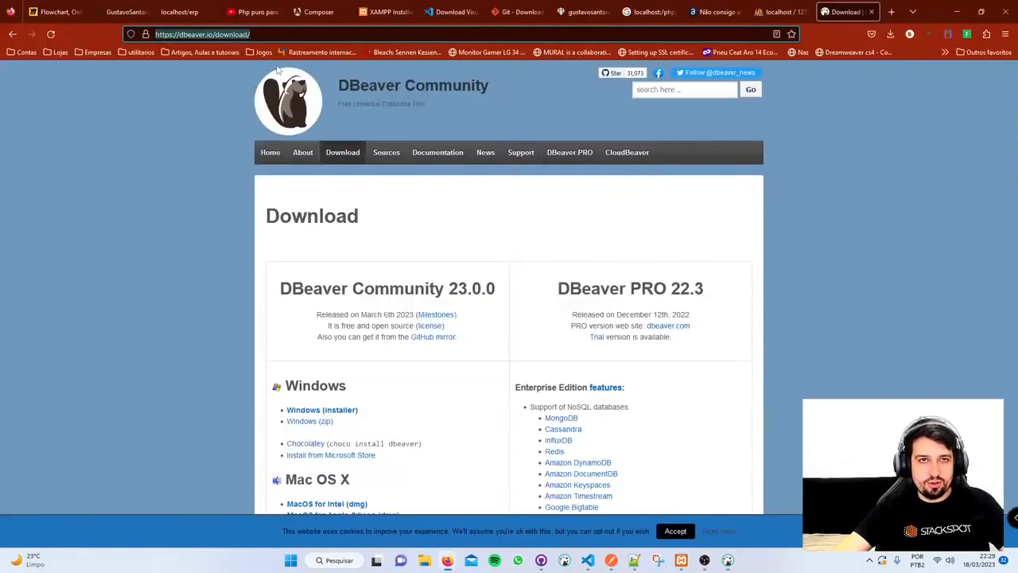
pyautogui.click(779, 12)
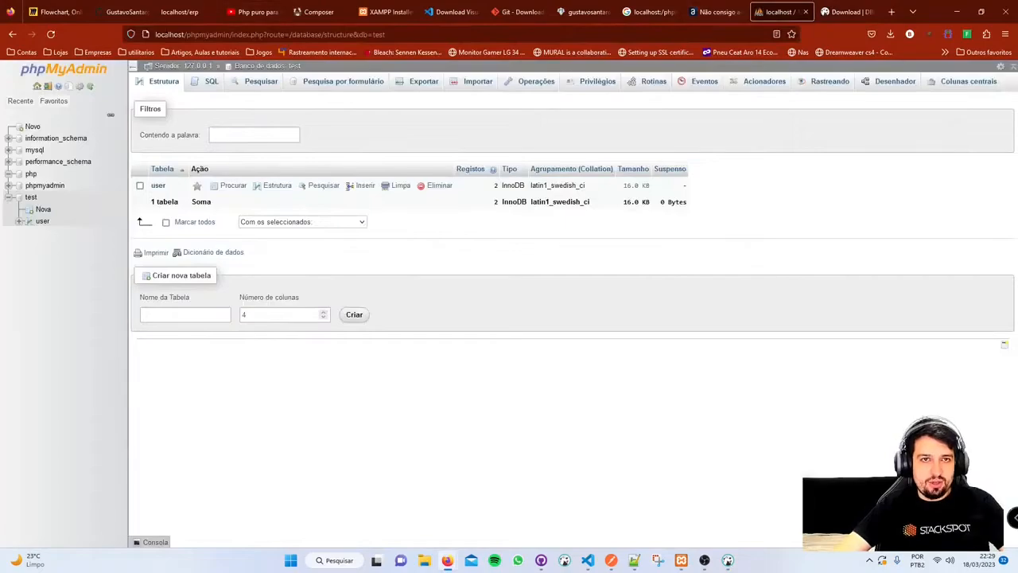
pyautogui.doubleClick(172, 34)
pyautogui.hotkey('alt', 'Tab')
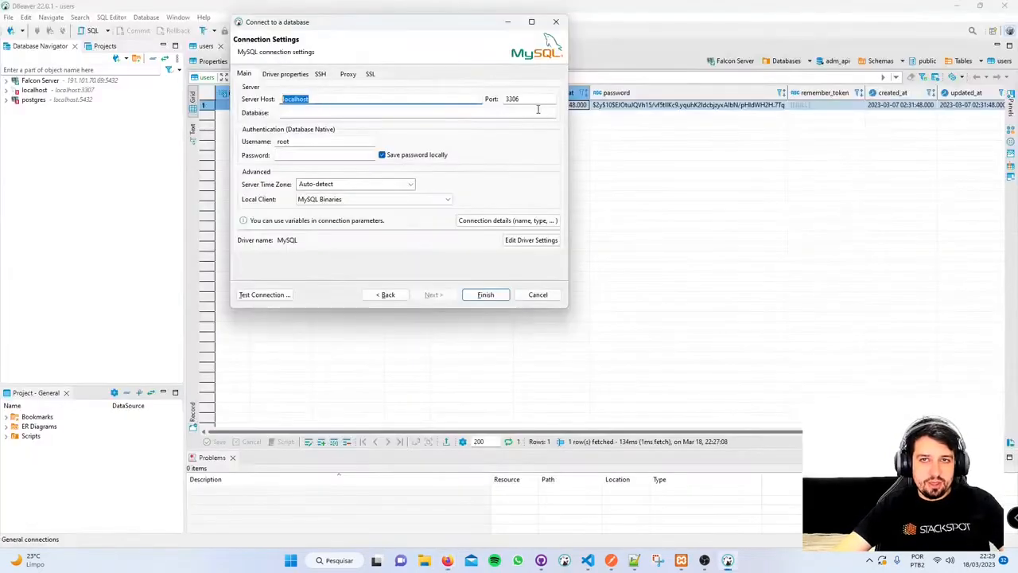
pyautogui.click(538, 102)
pyautogui.click(526, 99)
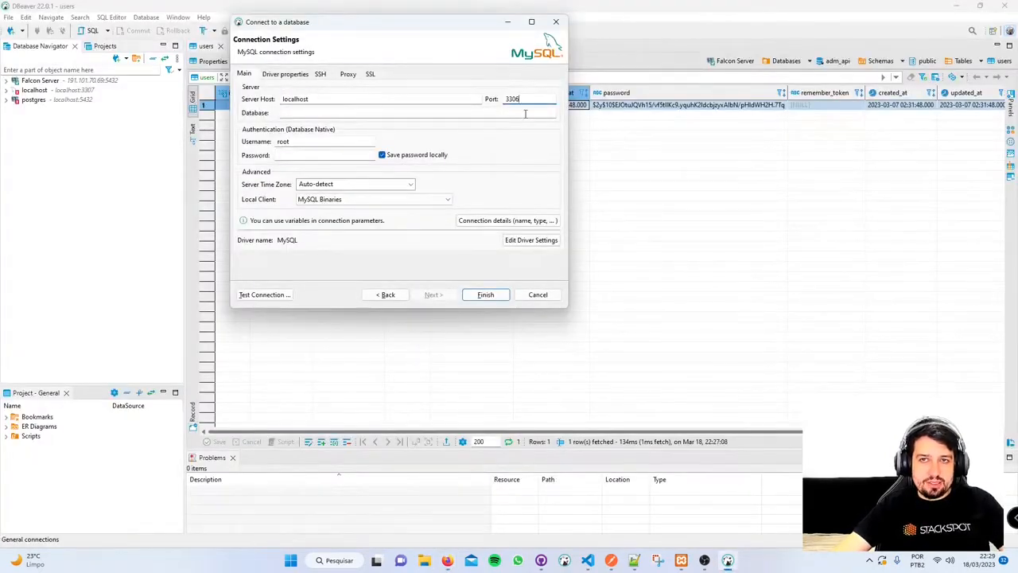
pyautogui.hotkey('alt', 'Tab')
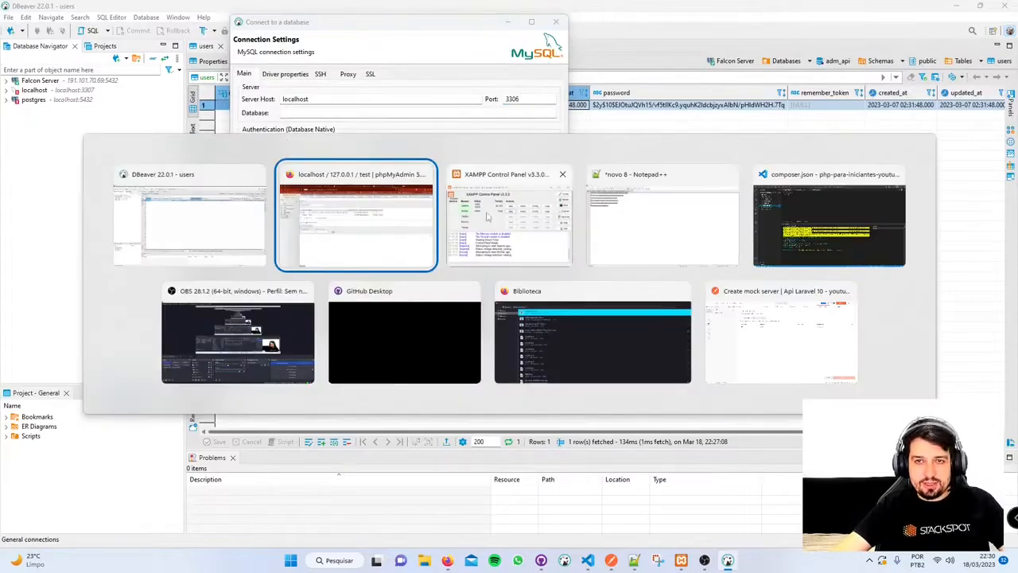
pyautogui.click(526, 218)
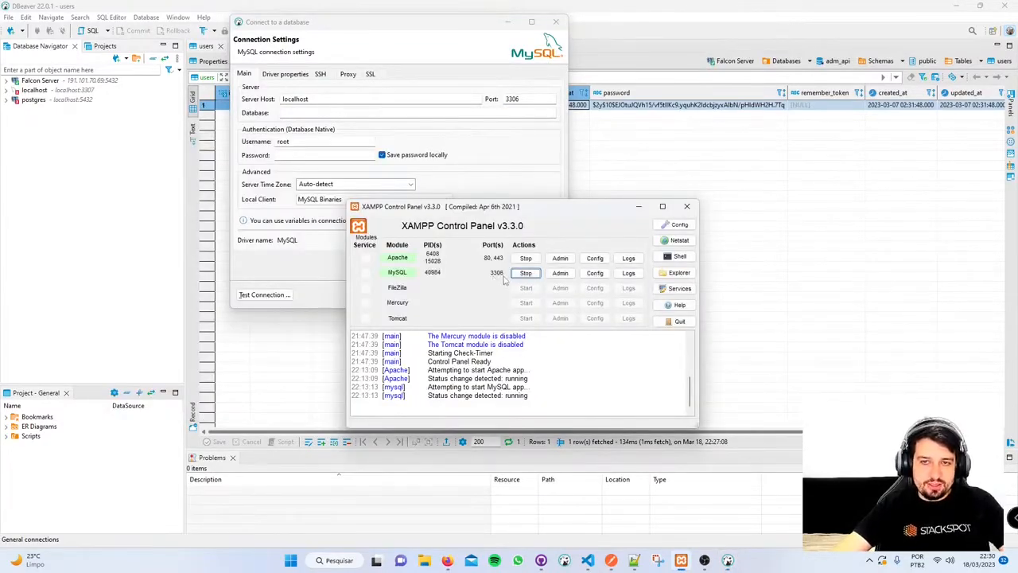
pyautogui.hotkey('alt', 'Tab')
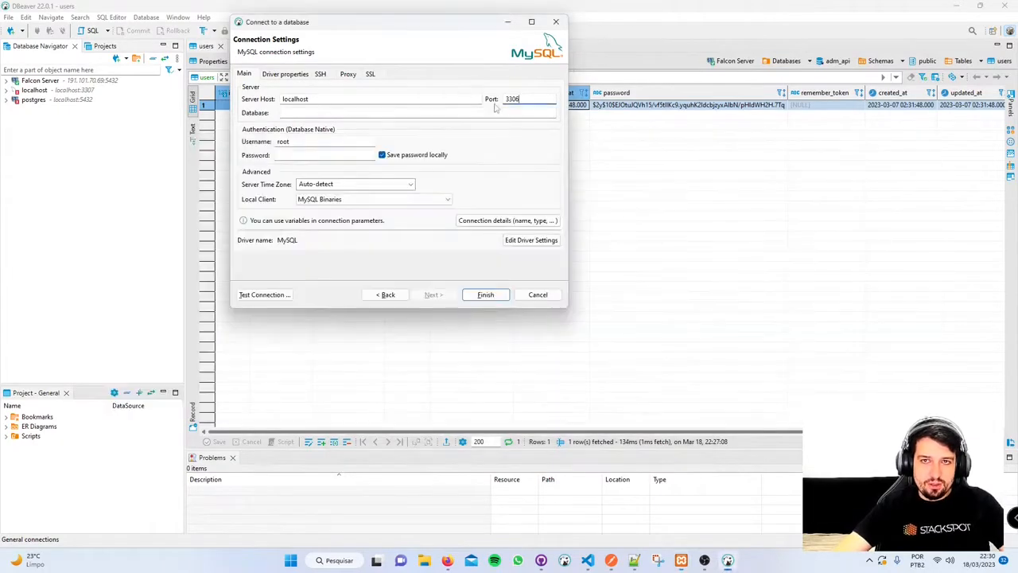
pyautogui.moveTo(522, 98); pyautogui.dragTo(448, 103)
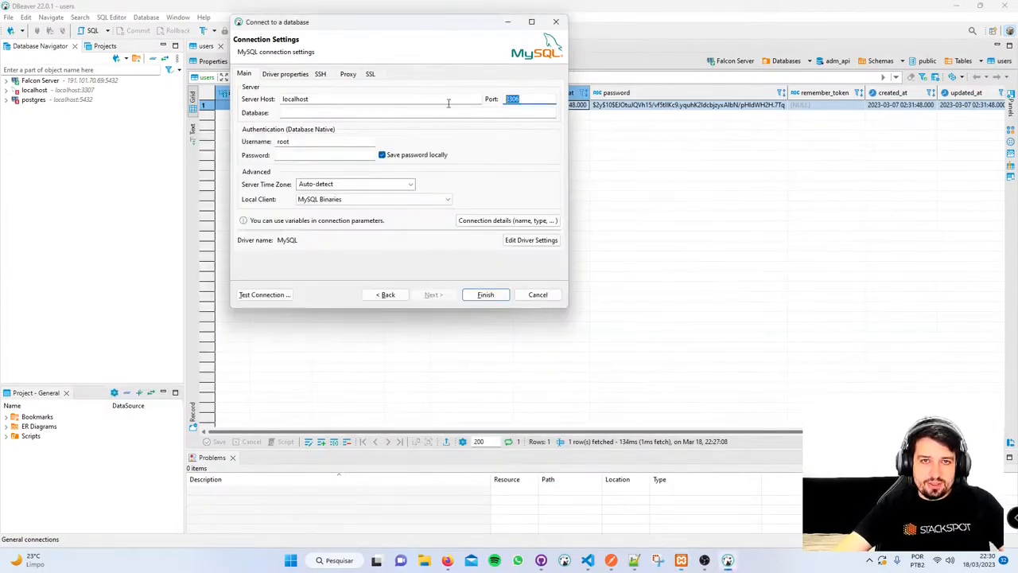
pyautogui.click(304, 113)
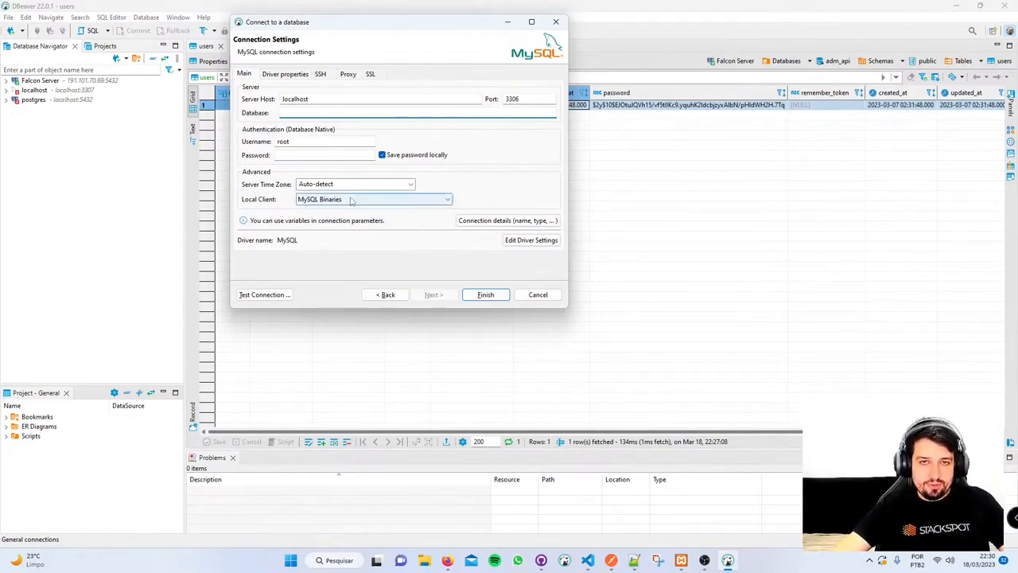
# - Test the connection to localhost:3306 as root and dismiss the success message
pyautogui.doubleClick(313, 142)
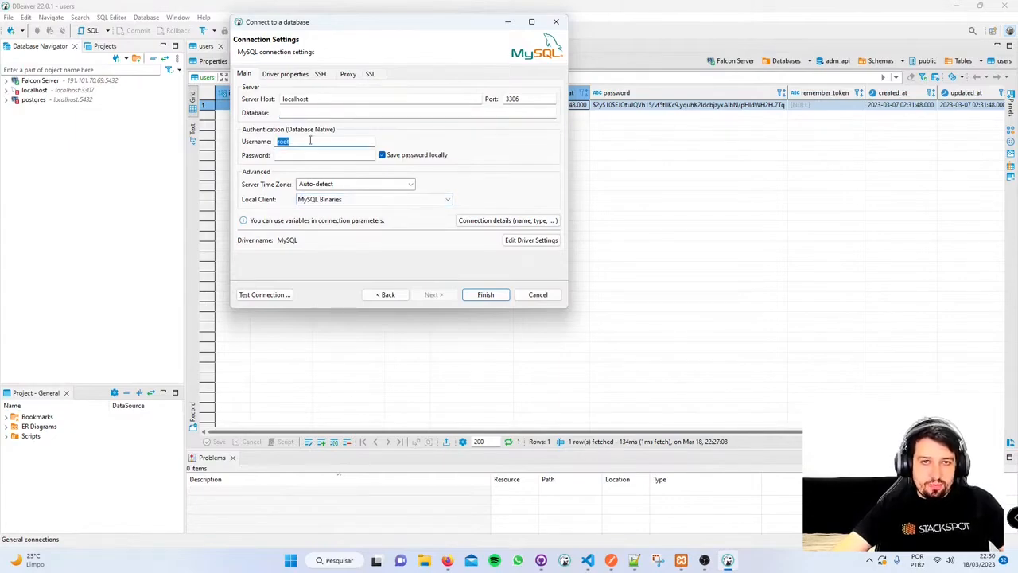
pyautogui.click(277, 296)
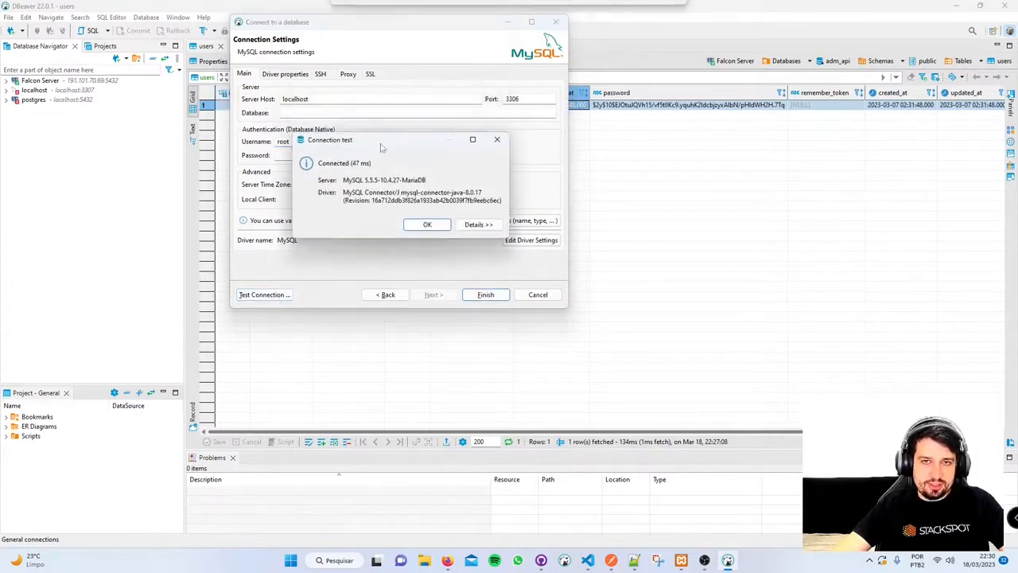
pyautogui.click(430, 224)
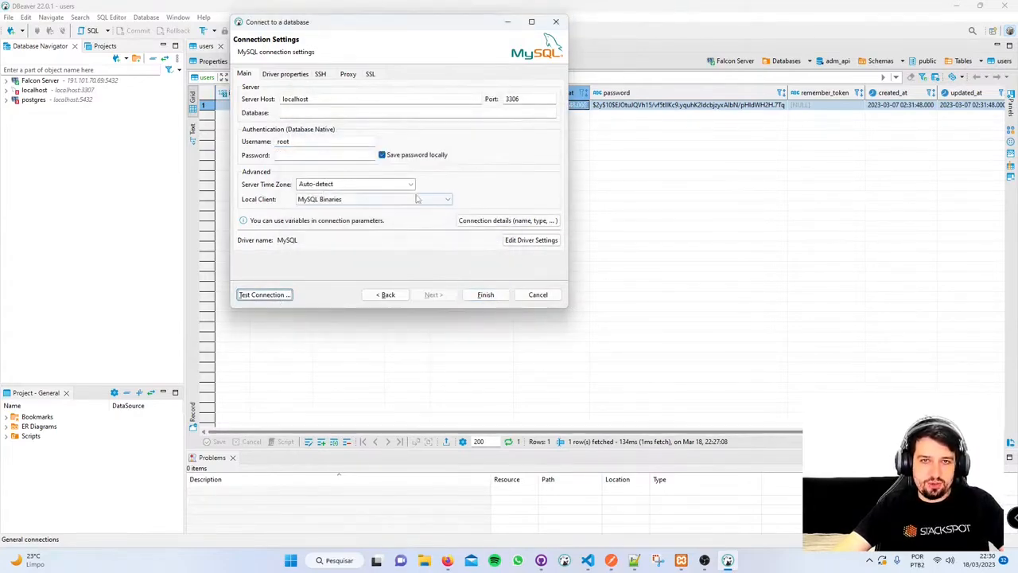
# - Clear the Password field and test the connection again with no password
pyautogui.click(303, 157)
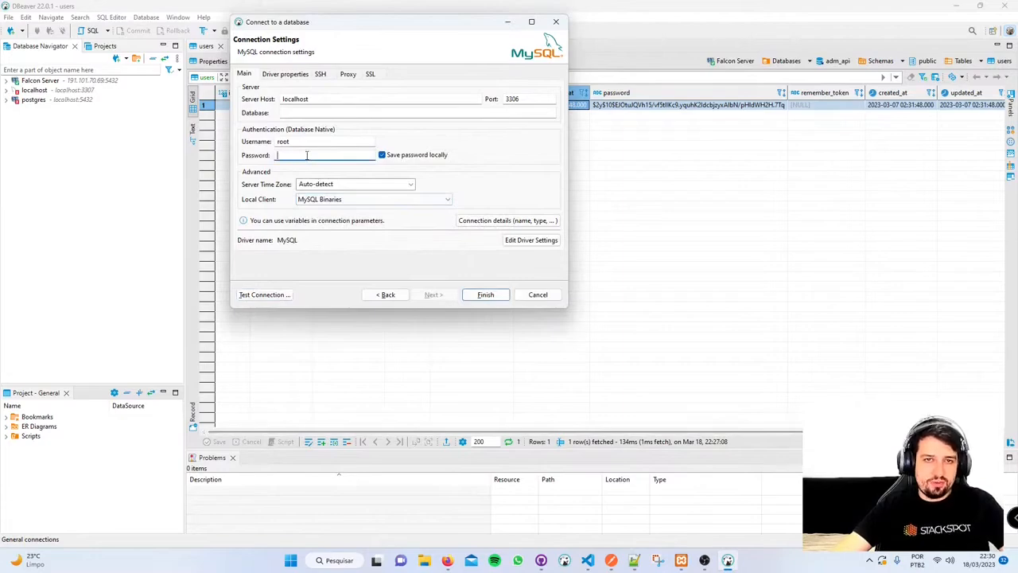
pyautogui.moveTo(320, 154); pyautogui.dragTo(278, 154)
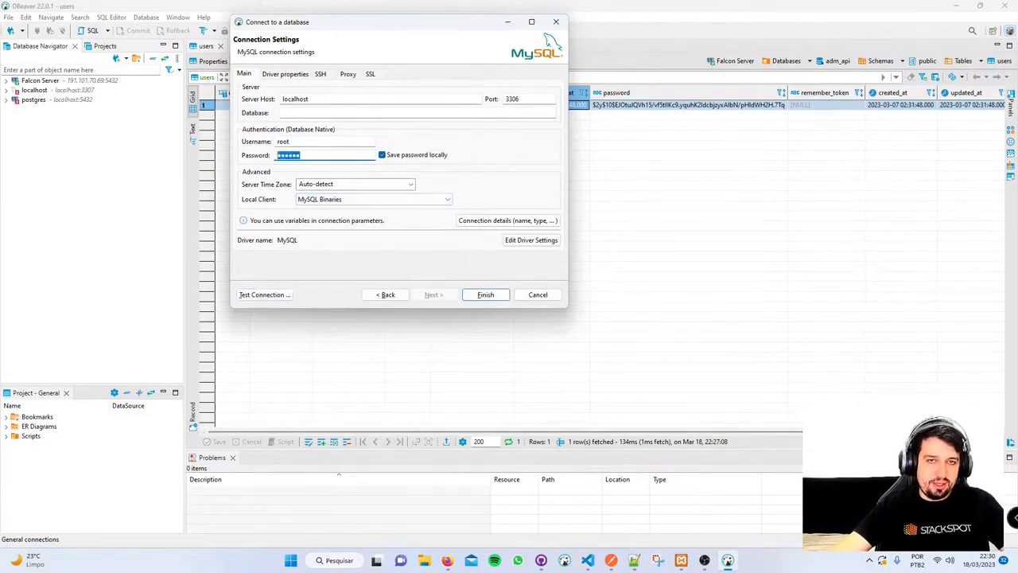
pyautogui.write('••••••')
pyautogui.hotkey('ctrl', 'a')
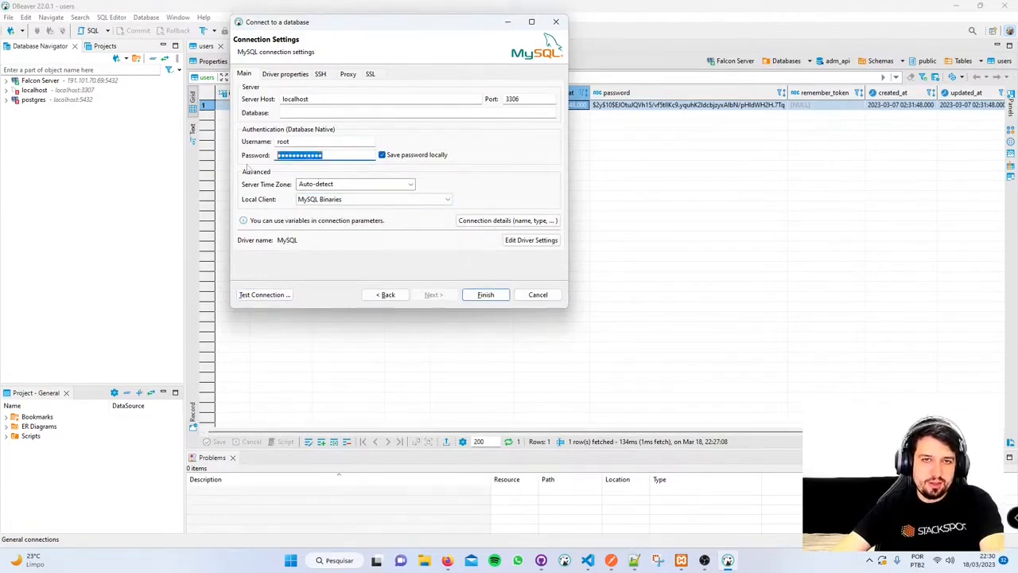
pyautogui.press('BackSpace')
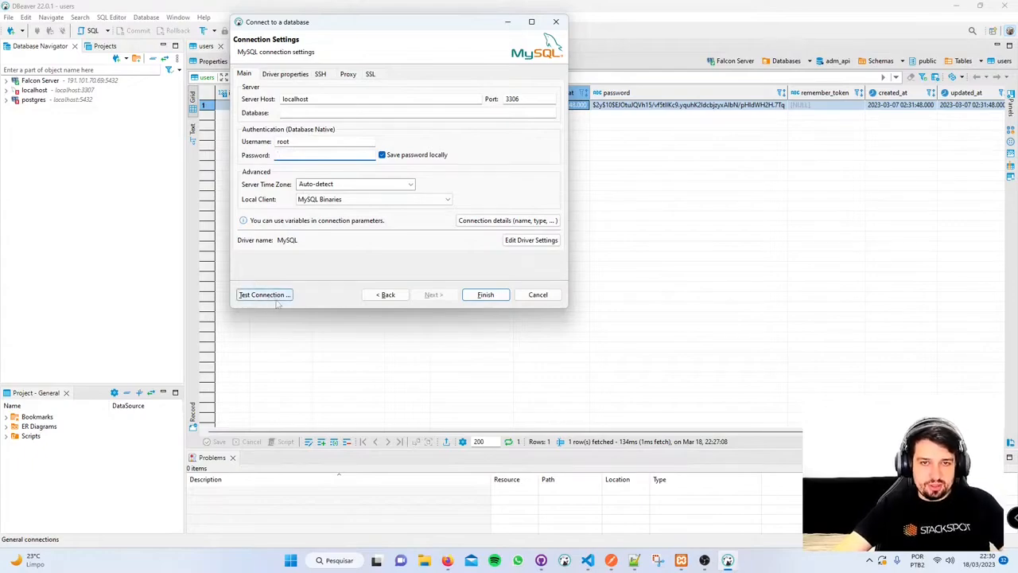
pyautogui.click(271, 295)
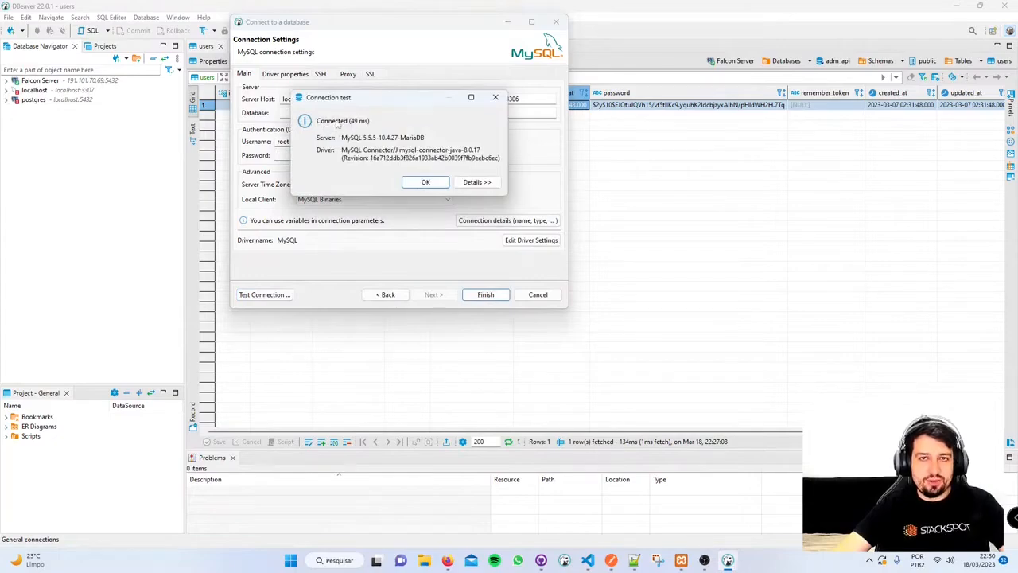
# - Review the connection details, then finish creating the localhost 2 connection
pyautogui.click(477, 183)
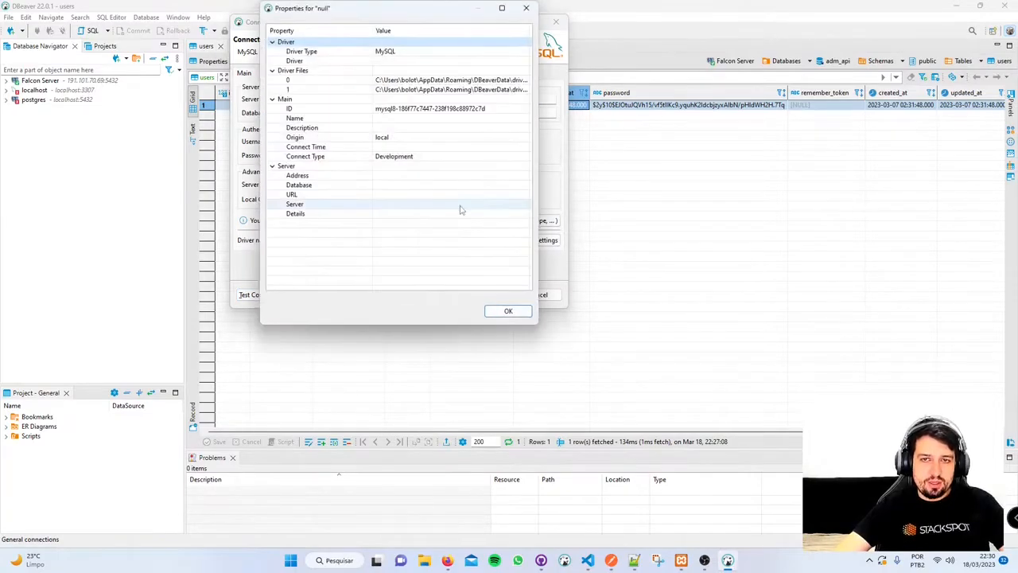
pyautogui.click(510, 312)
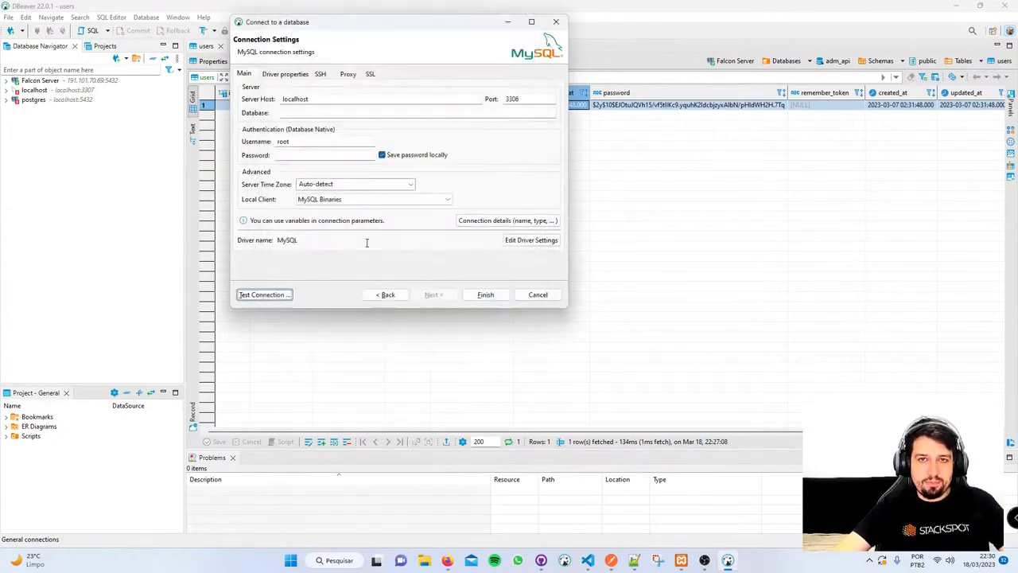
pyautogui.click(486, 296)
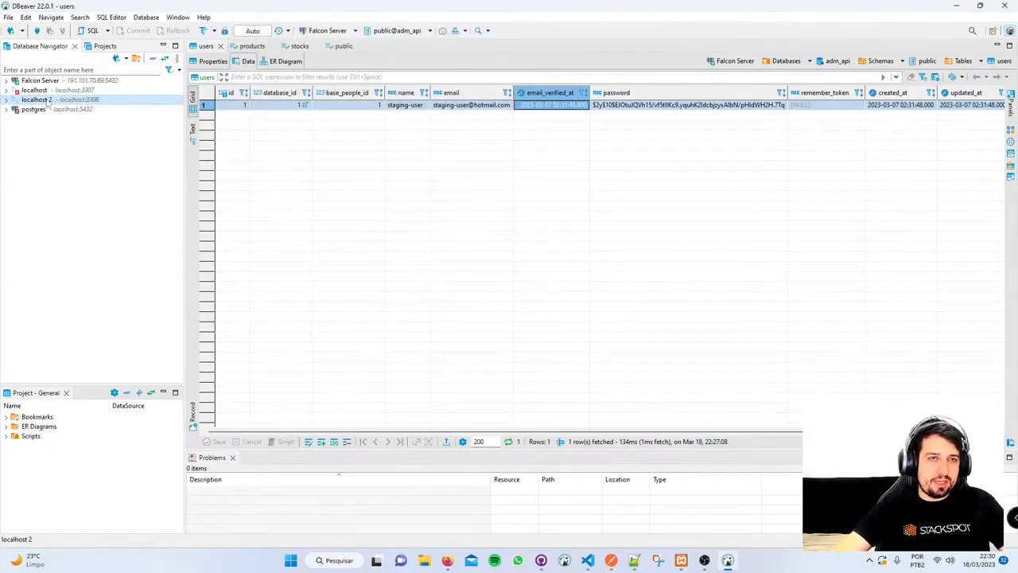
# - Open localhost 2's Edit Connection dialog and look through its Driver properties and SSH tabs
pyautogui.rightClick(61, 104)
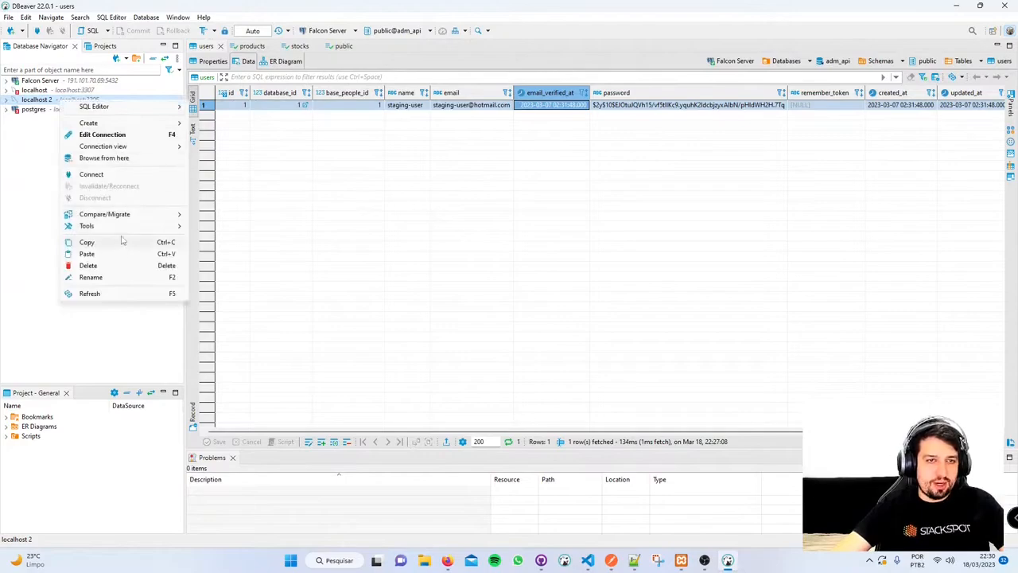
pyautogui.click(28, 152)
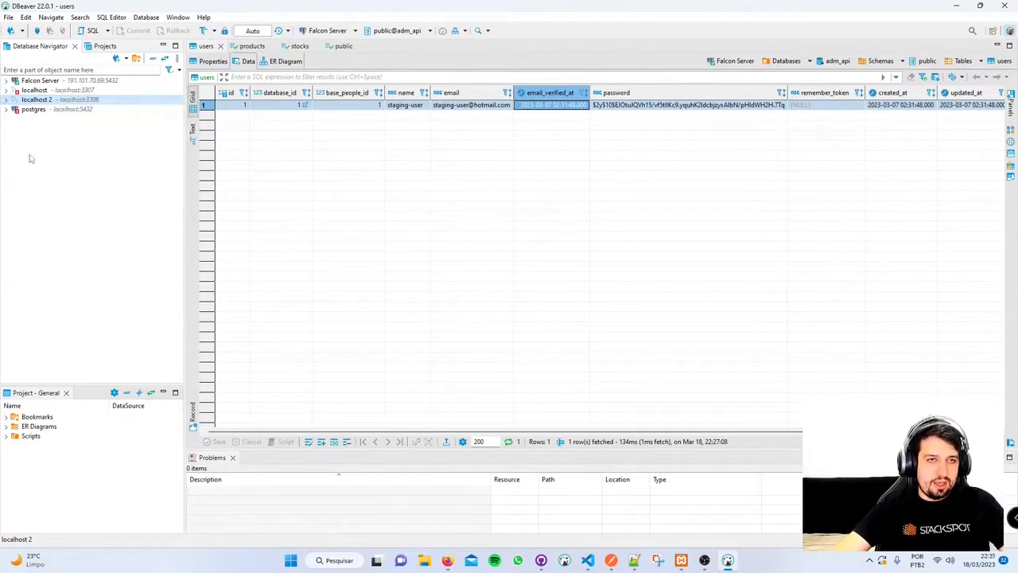
pyautogui.rightClick(39, 101)
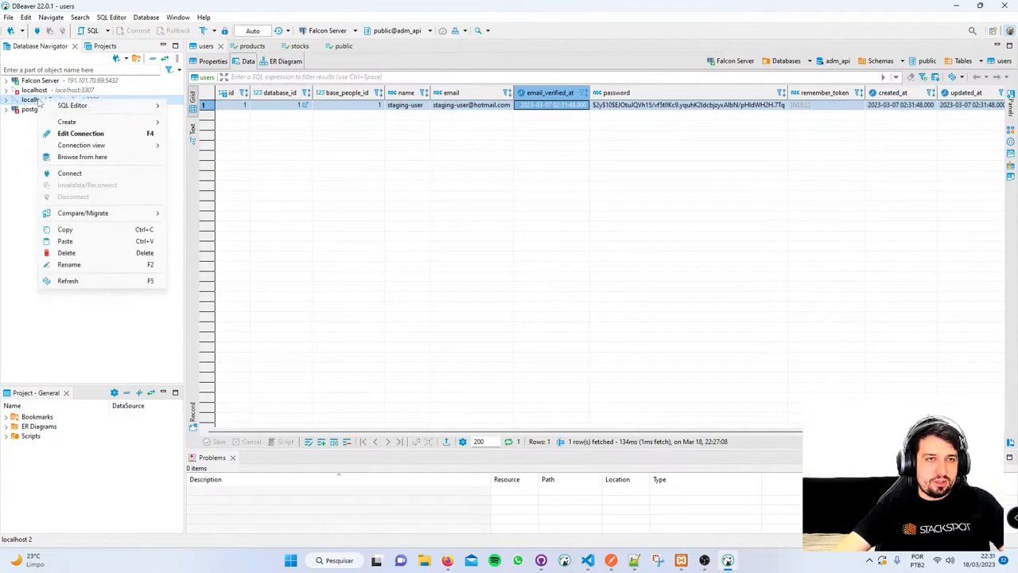
pyautogui.click(84, 135)
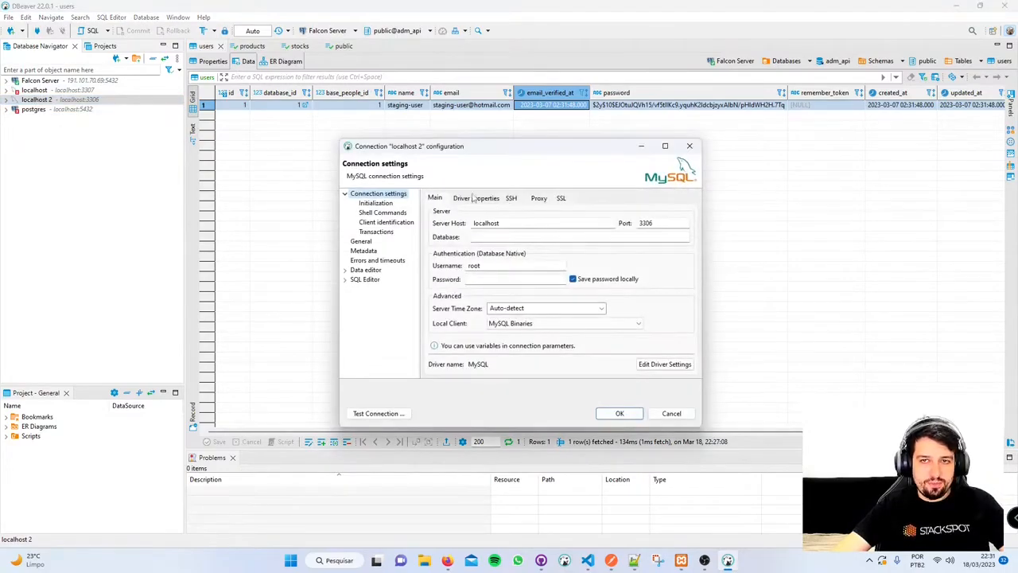
pyautogui.click(474, 198)
pyautogui.click(444, 200)
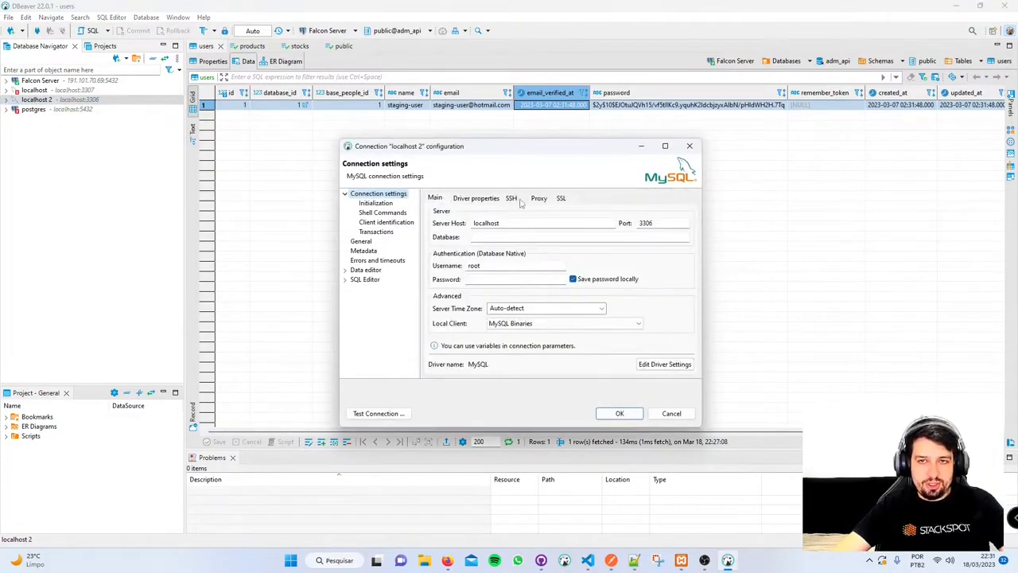
pyautogui.click(515, 198)
pyautogui.click(476, 198)
pyautogui.click(435, 198)
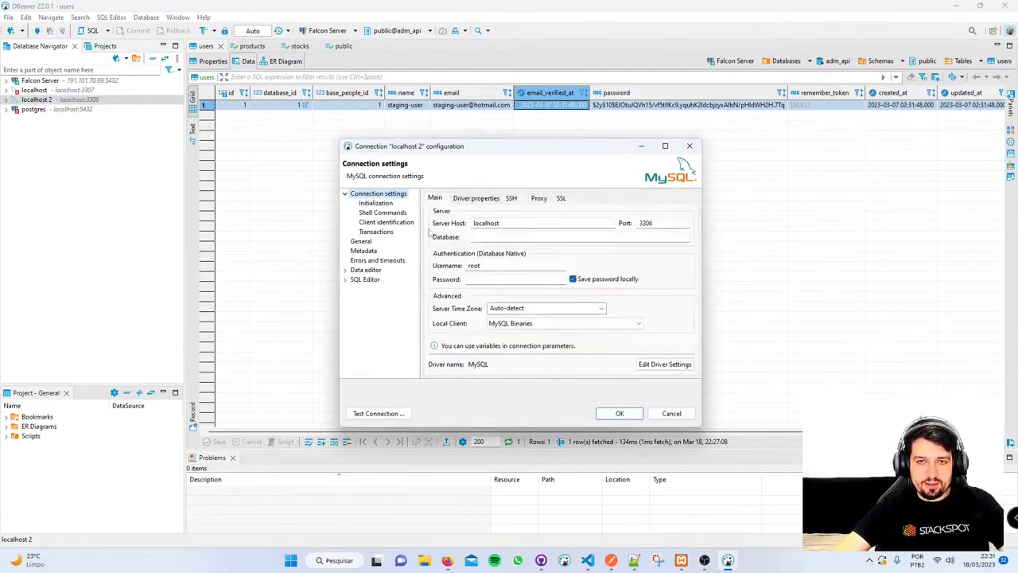
# - Rename the connection to 'Mysql Xammp' on the General page
pyautogui.click(362, 241)
pyautogui.tripleClick(559, 208)
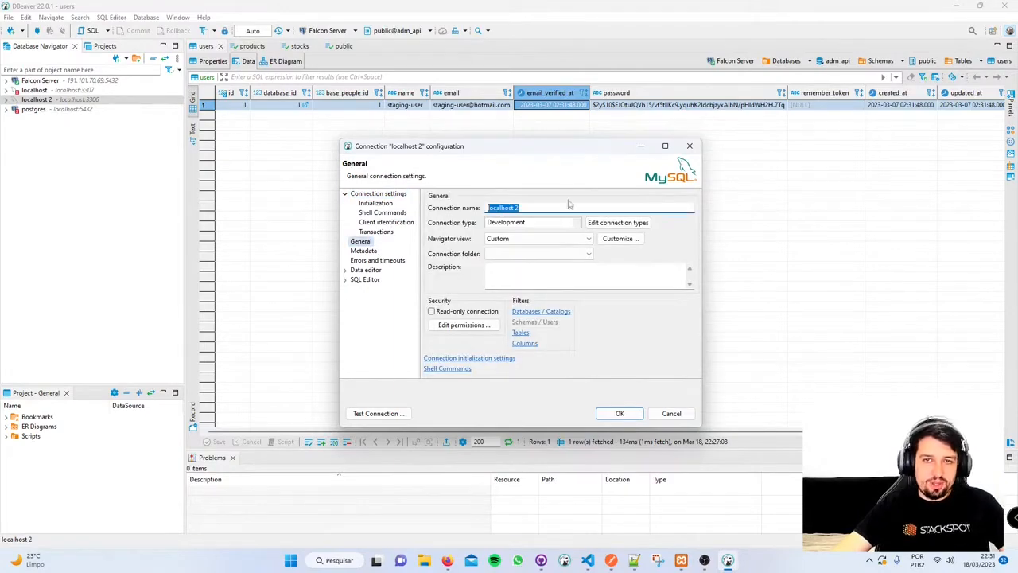
pyautogui.write('V')
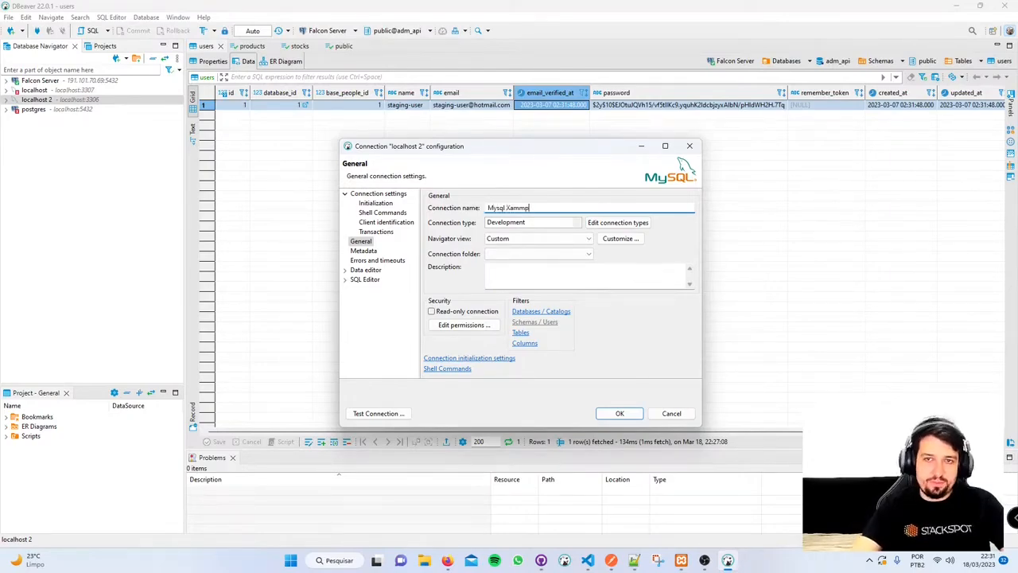
# - Set the connection type to Production and save the edited connection
pyautogui.click(533, 225)
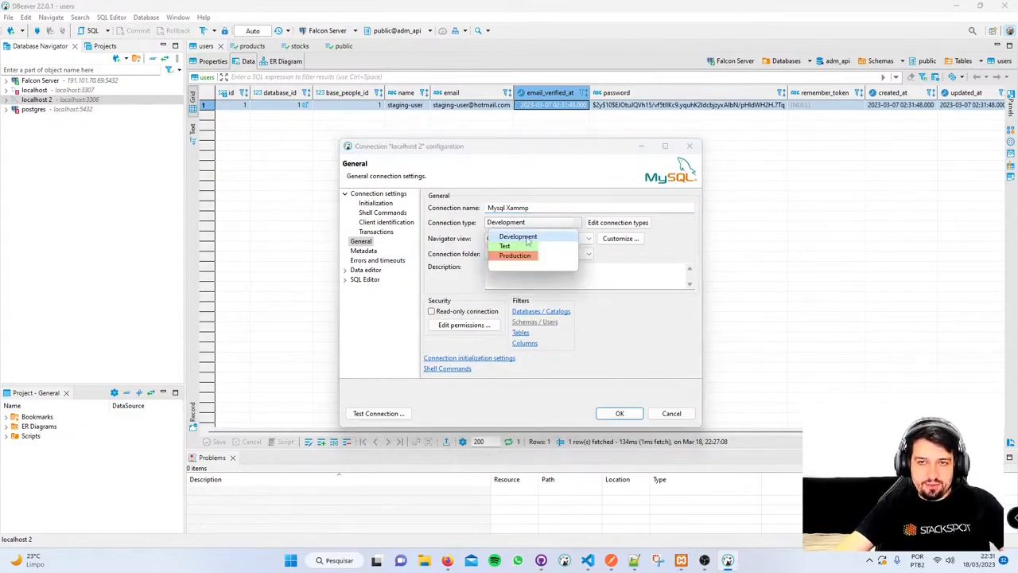
pyautogui.click(518, 237)
pyautogui.click(543, 222)
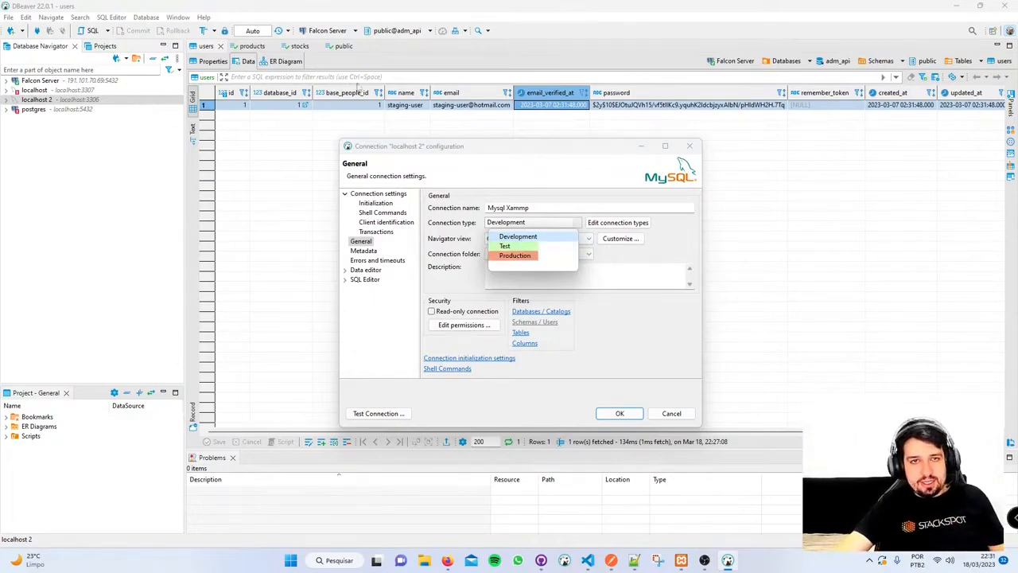
pyautogui.click(525, 256)
pyautogui.click(523, 225)
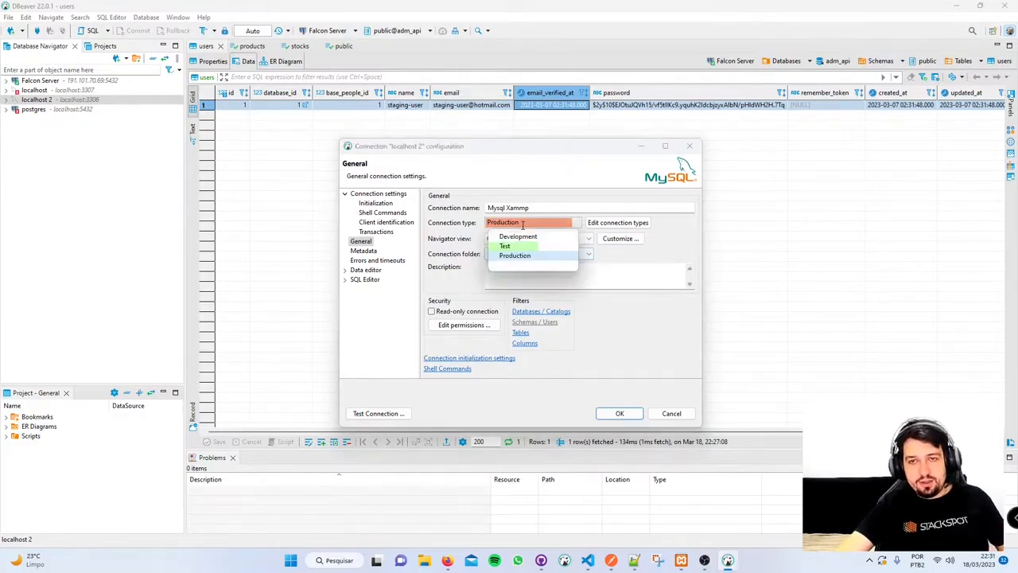
pyautogui.click(516, 237)
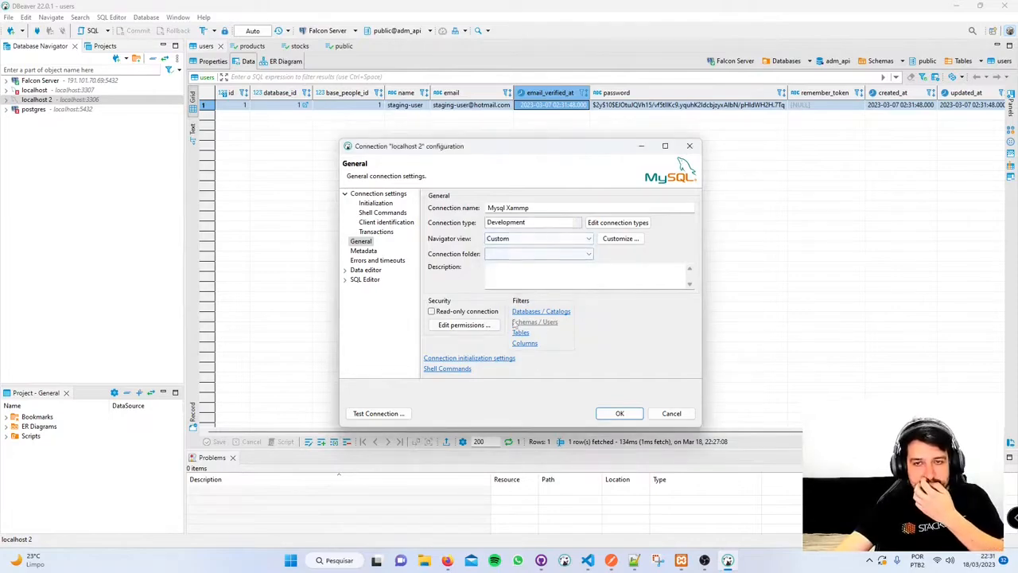
pyautogui.click(529, 223)
pyautogui.click(525, 253)
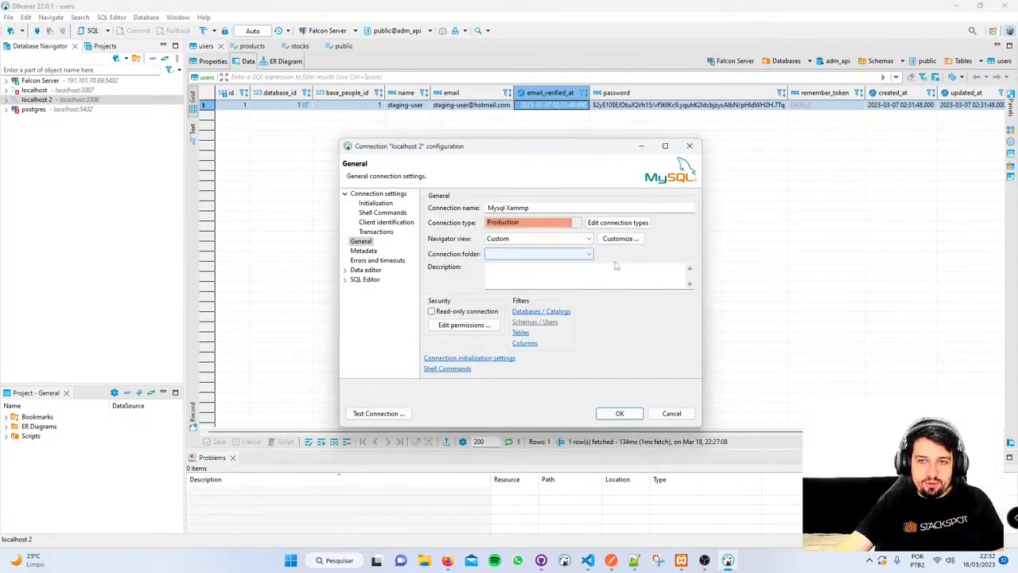
pyautogui.click(619, 413)
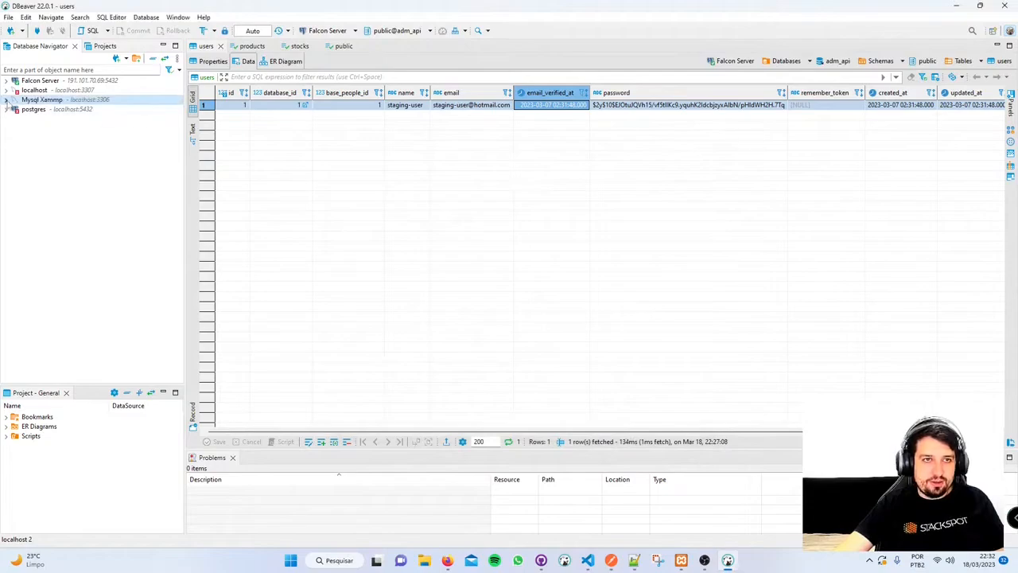
# - Expand Mysql Xammp > Databases > test > Tables and open the user table
pyautogui.doubleClick(52, 100)
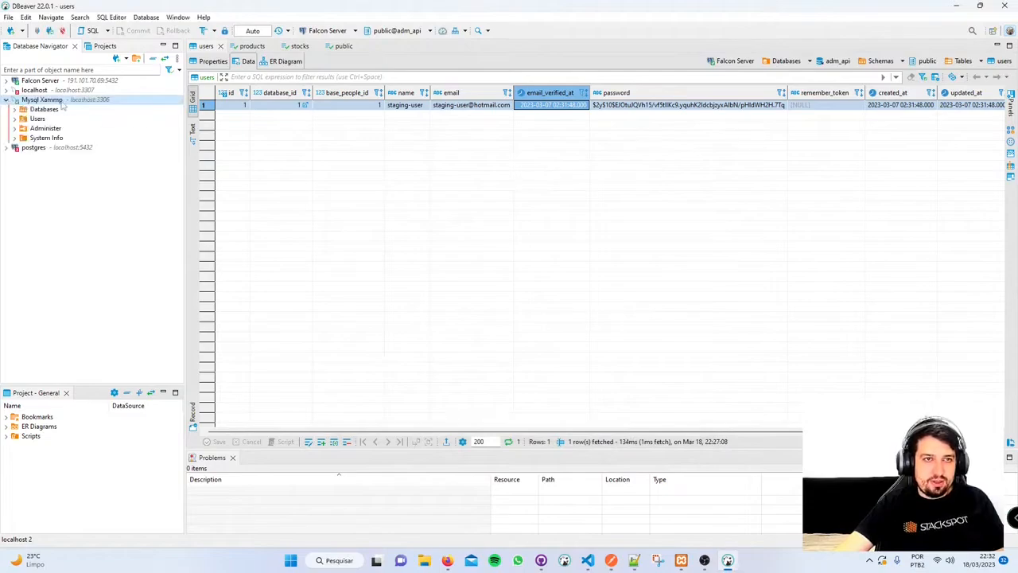
pyautogui.click(15, 109)
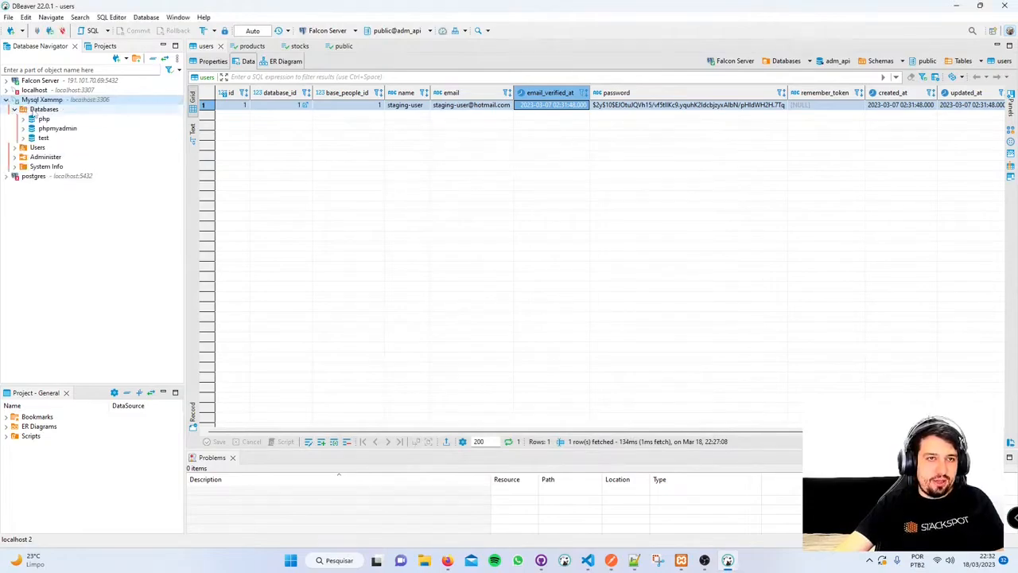
pyautogui.click(23, 139)
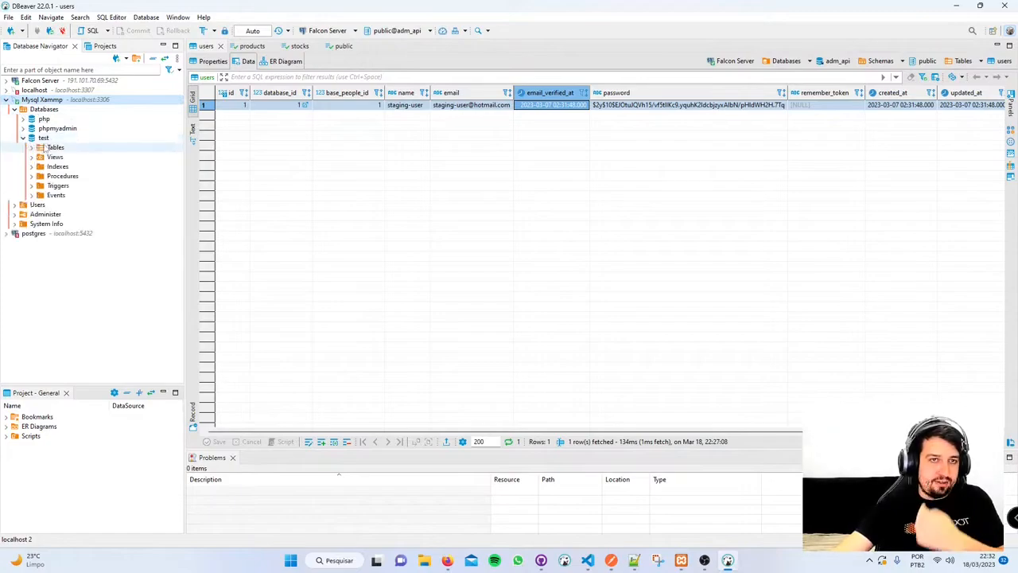
pyautogui.click(23, 138)
pyautogui.click(23, 118)
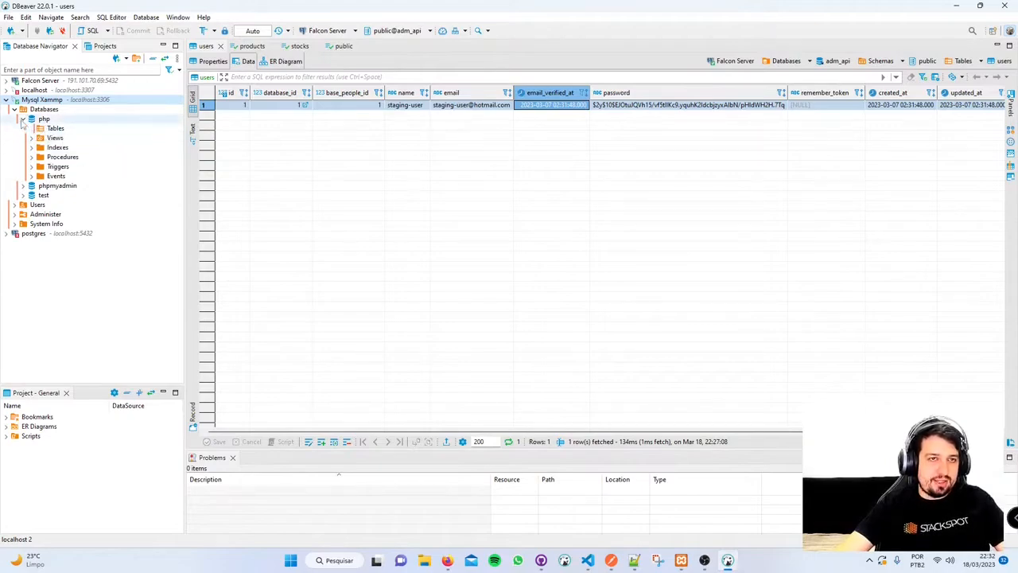
pyautogui.click(23, 118)
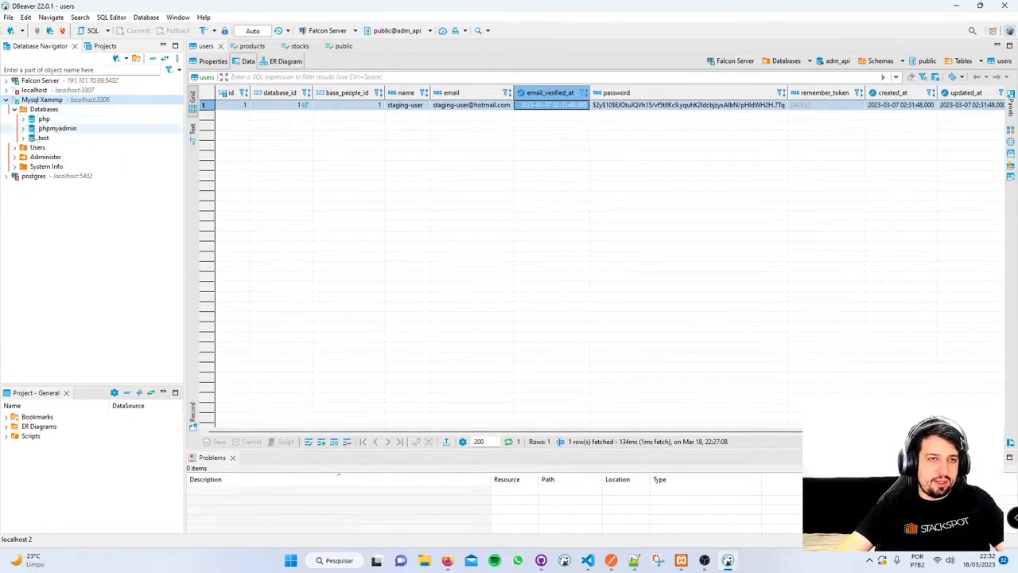
pyautogui.click(24, 137)
pyautogui.click(31, 147)
pyautogui.doubleClick(62, 157)
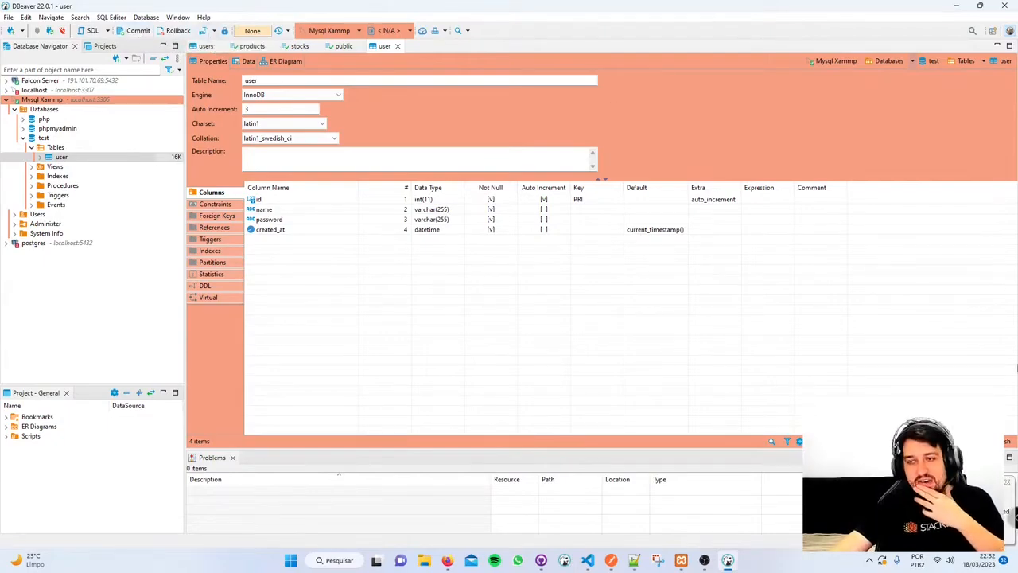
# - With the created_at column selected, bring up the Mysql Xammp Transaction log, which is empty
pyautogui.click(369, 230)
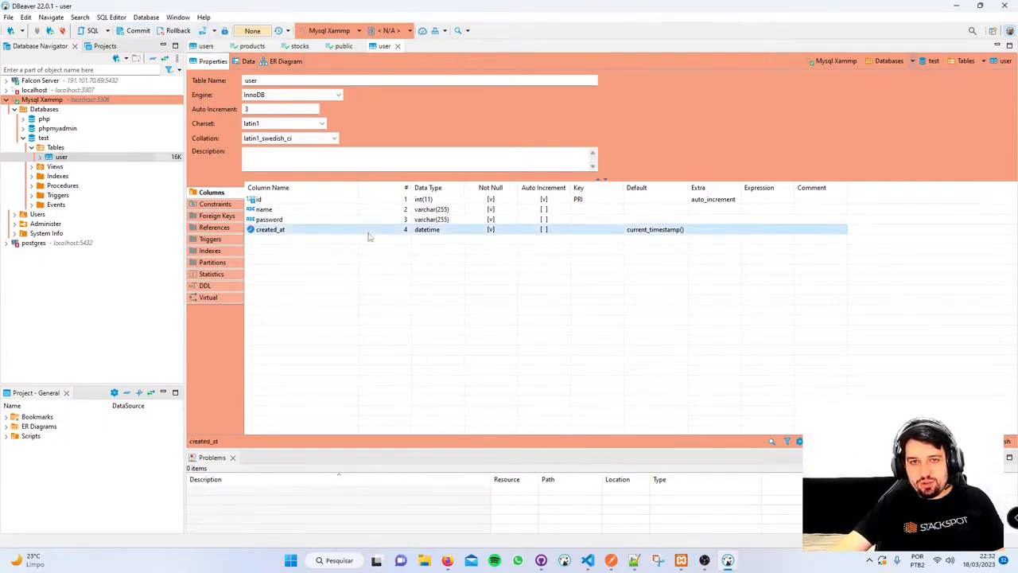
pyautogui.click(249, 34)
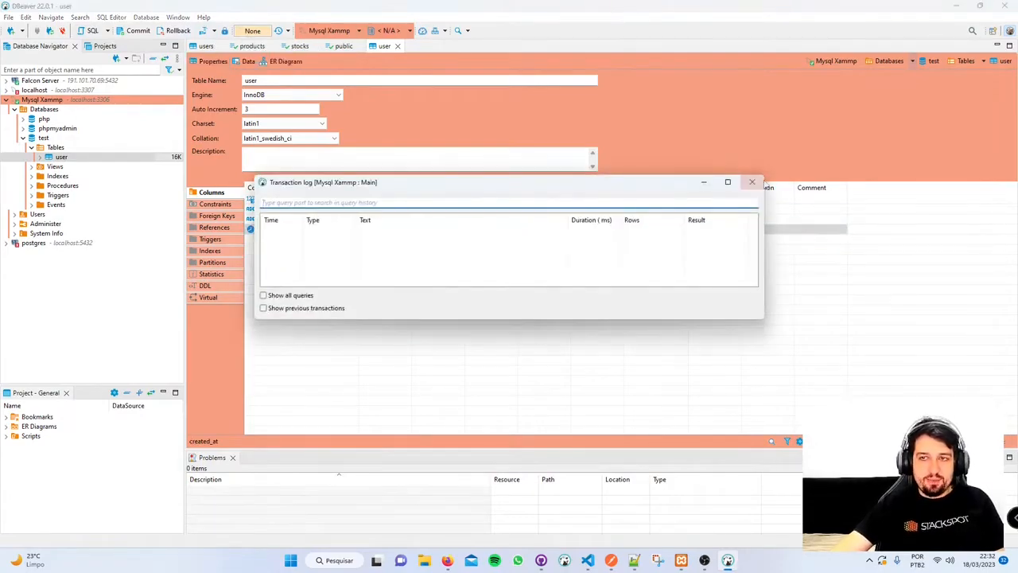
# - Close the empty Transaction log window to return to the column definitions
pyautogui.click(755, 182)
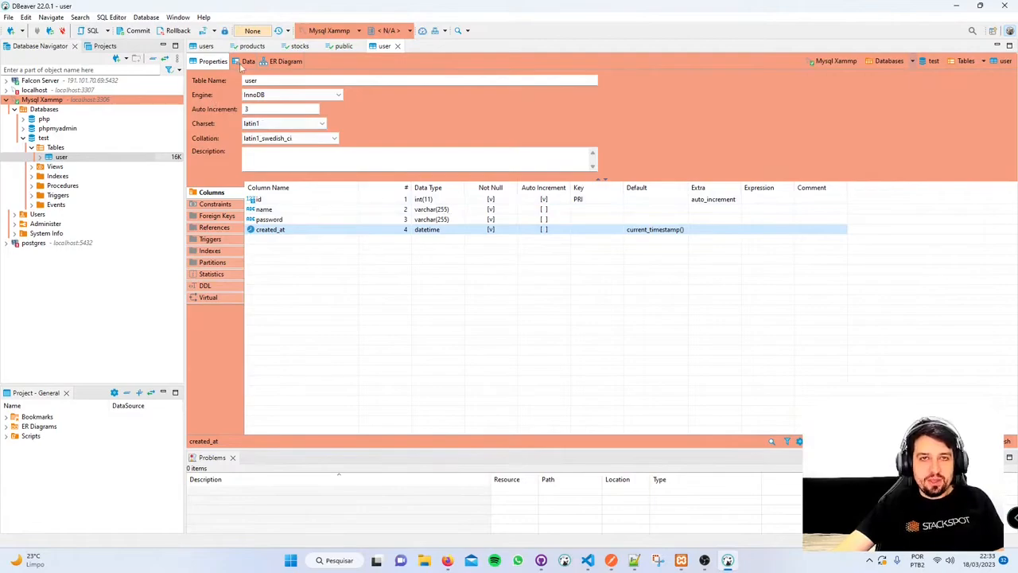
# - In Mysql Xammp's Edit Connection, set connection type to Development and tick Read-only connection
pyautogui.click(246, 61)
pyautogui.click(212, 61)
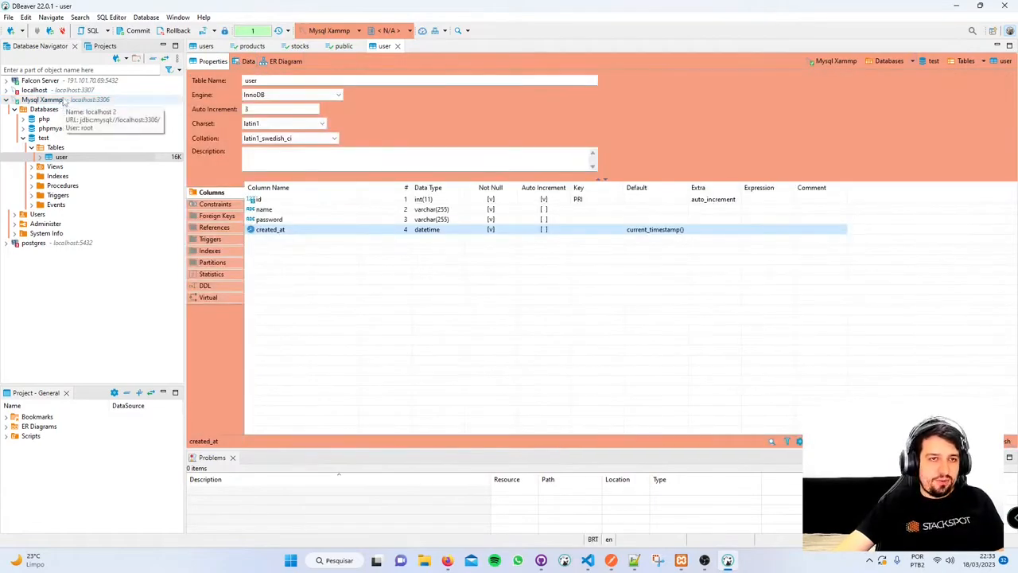
pyautogui.rightClick(48, 100)
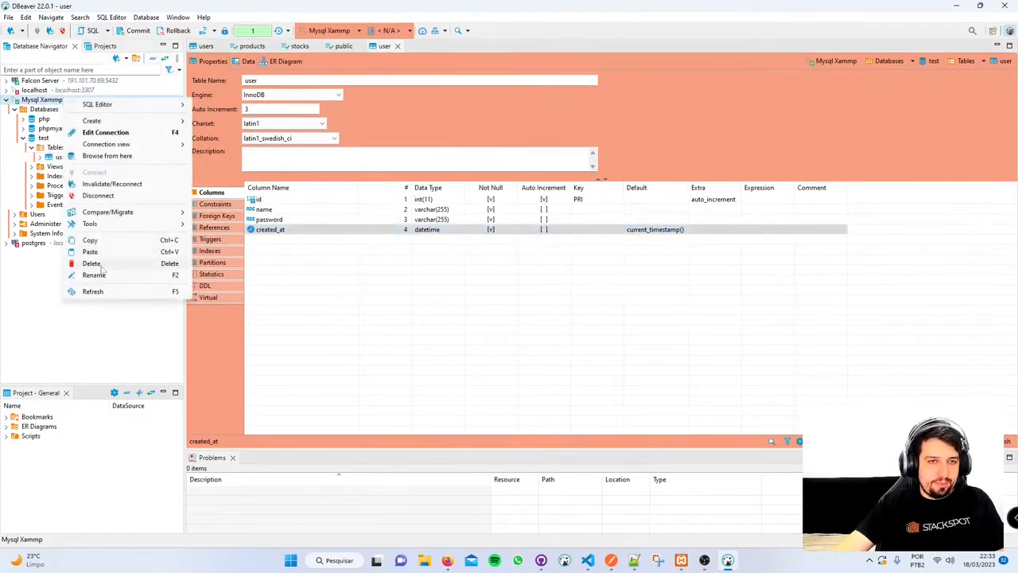
pyautogui.click(113, 132)
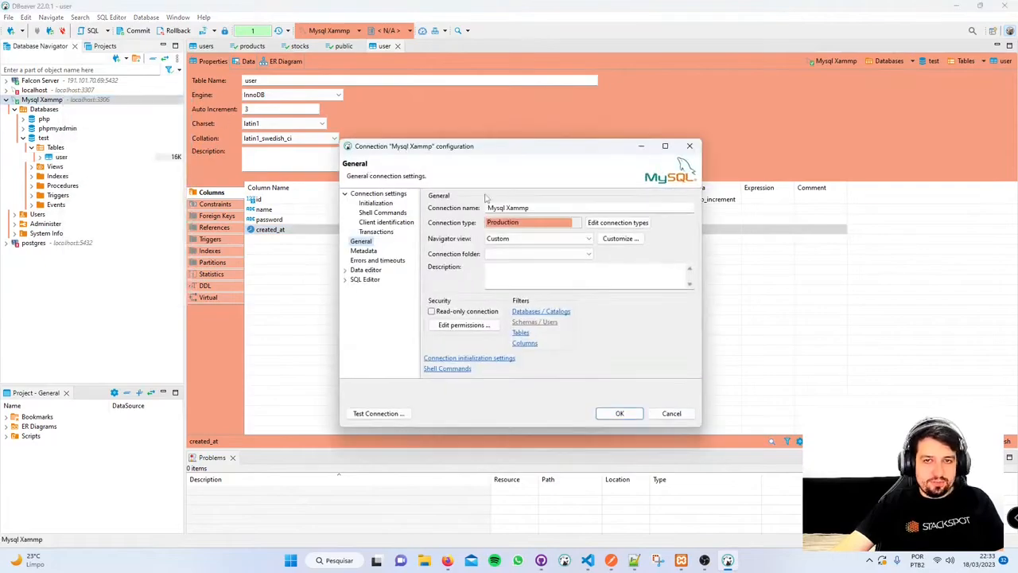
pyautogui.click(545, 225)
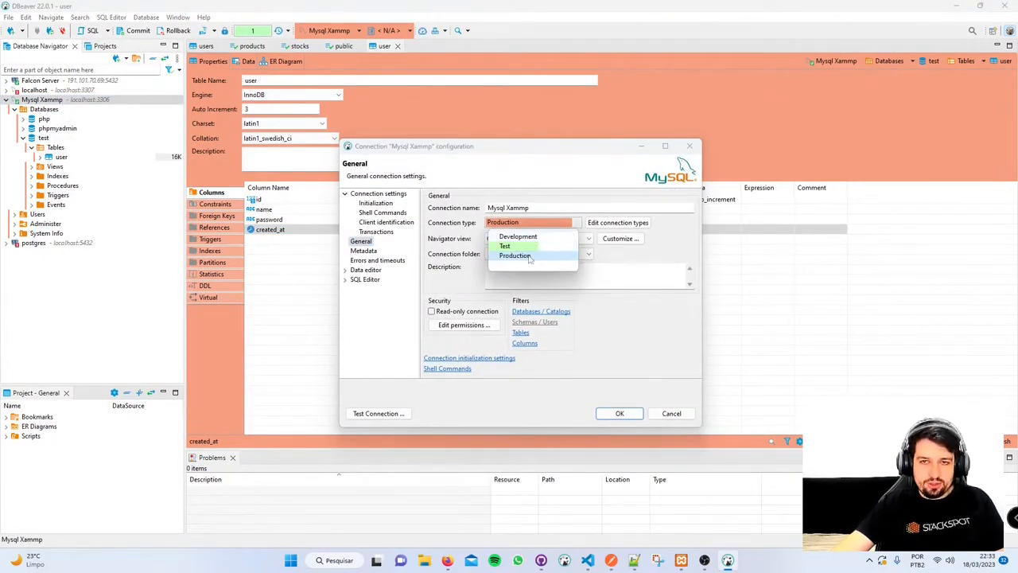
pyautogui.click(518, 237)
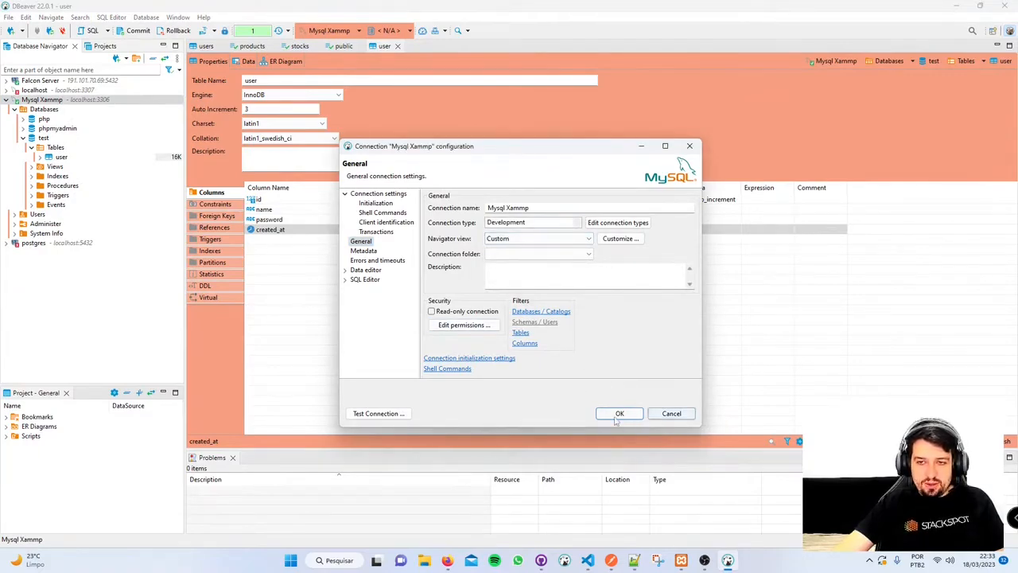
pyautogui.moveTo(535, 155); pyautogui.dragTo(382, 91)
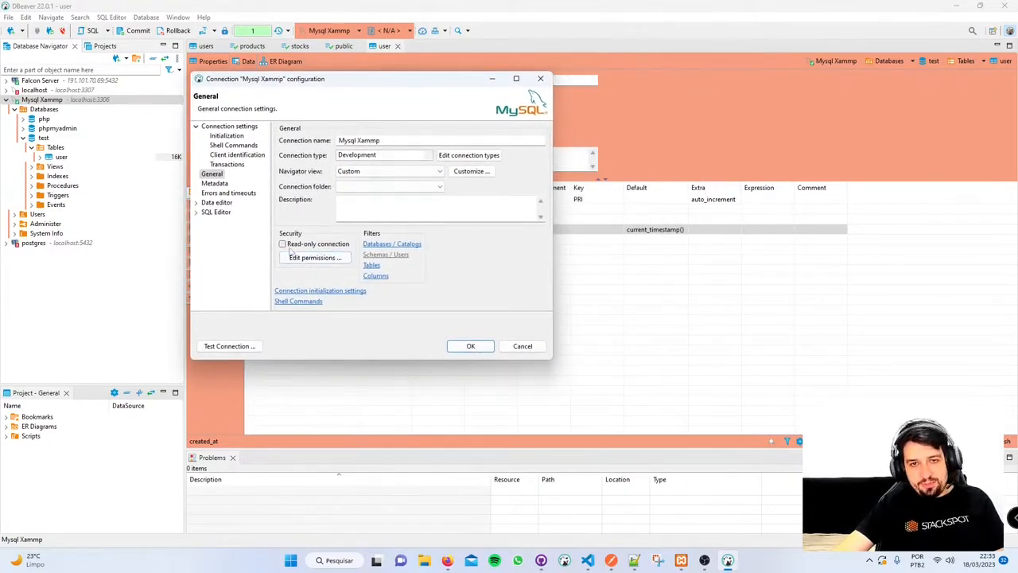
pyautogui.click(331, 246)
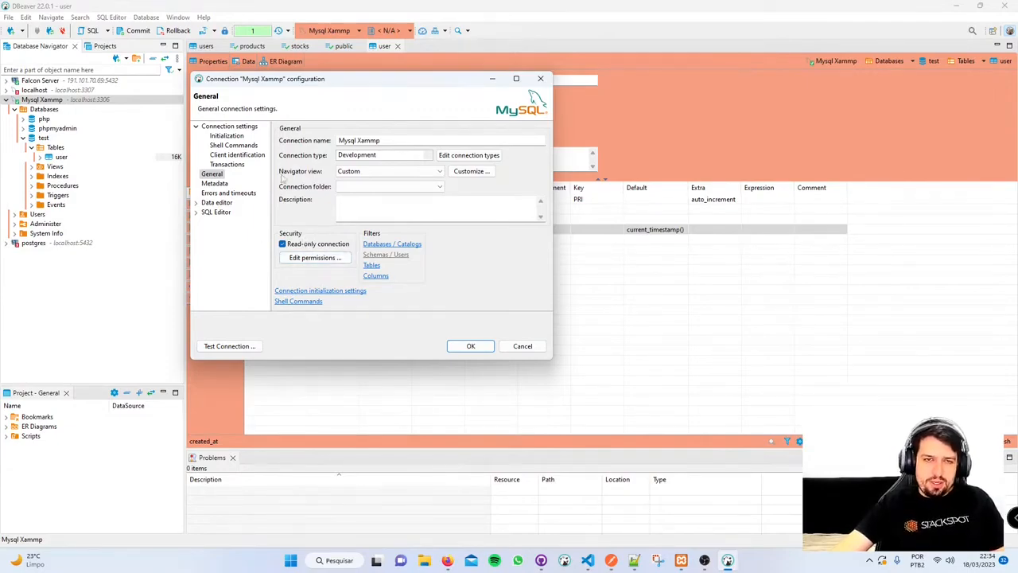
# - Leave Edit permissions unchanged and save the Development, read-only connection settings with OK
pyautogui.click(315, 257)
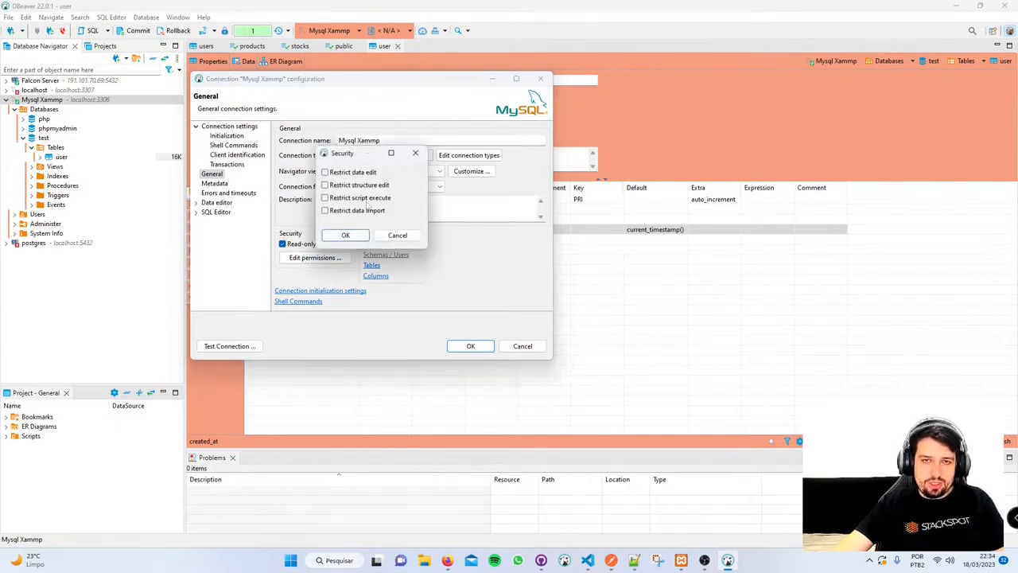
pyautogui.click(382, 236)
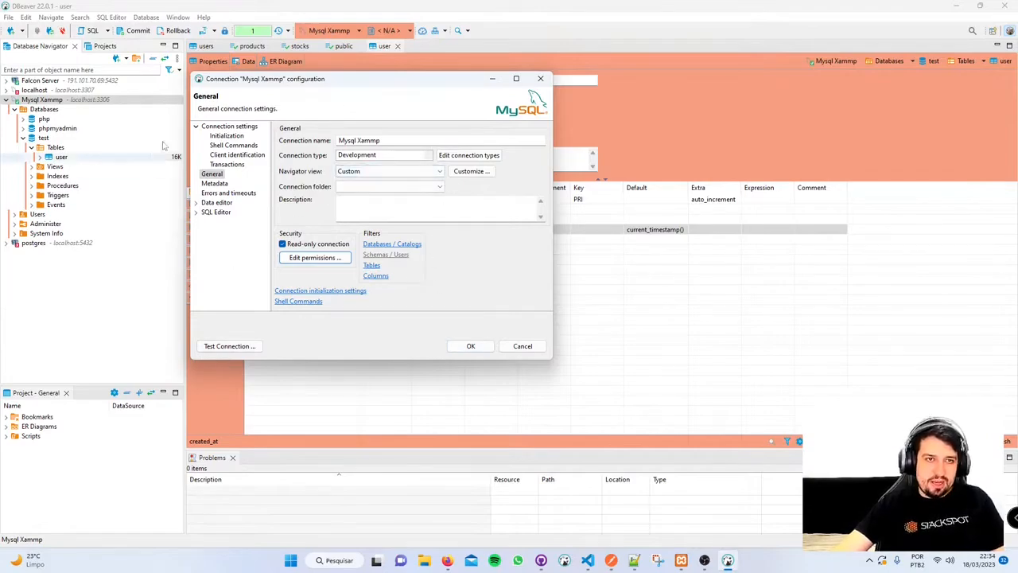
pyautogui.click(475, 350)
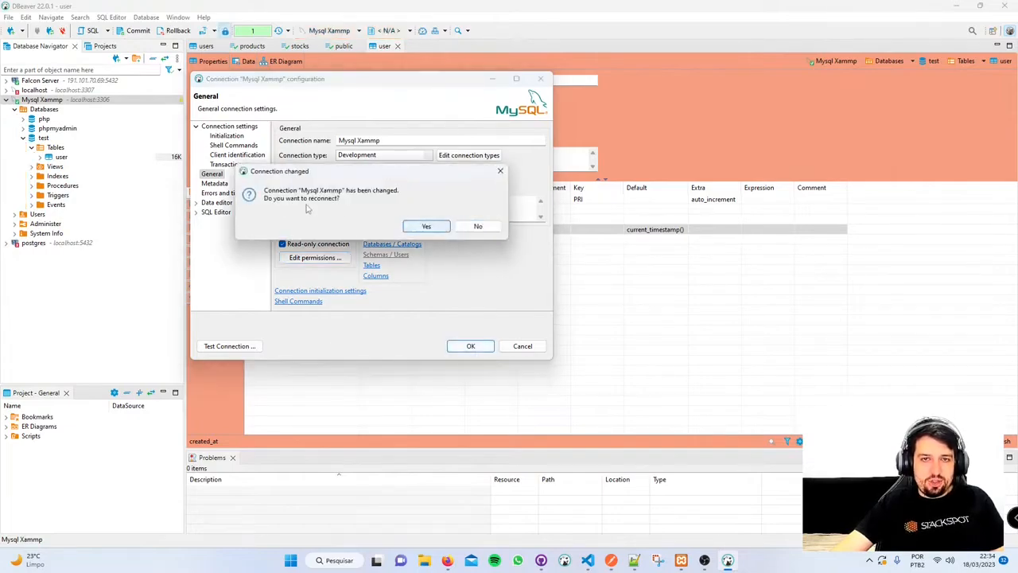
# - Confirm the reconnect, then expand Mysql Xammp > Databases > test in the navigator
pyautogui.click(426, 226)
pyautogui.click(7, 100)
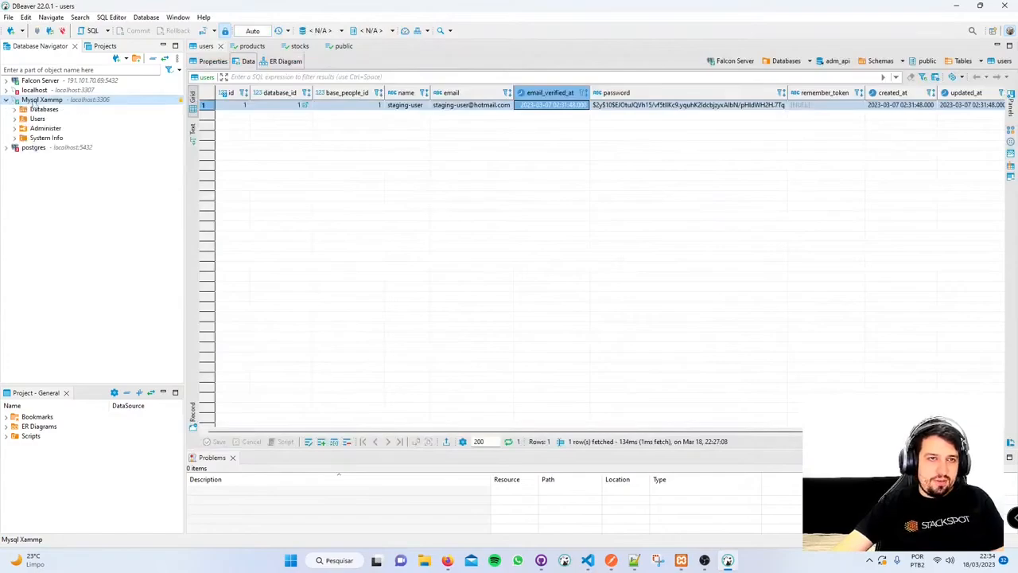
pyautogui.click(17, 110)
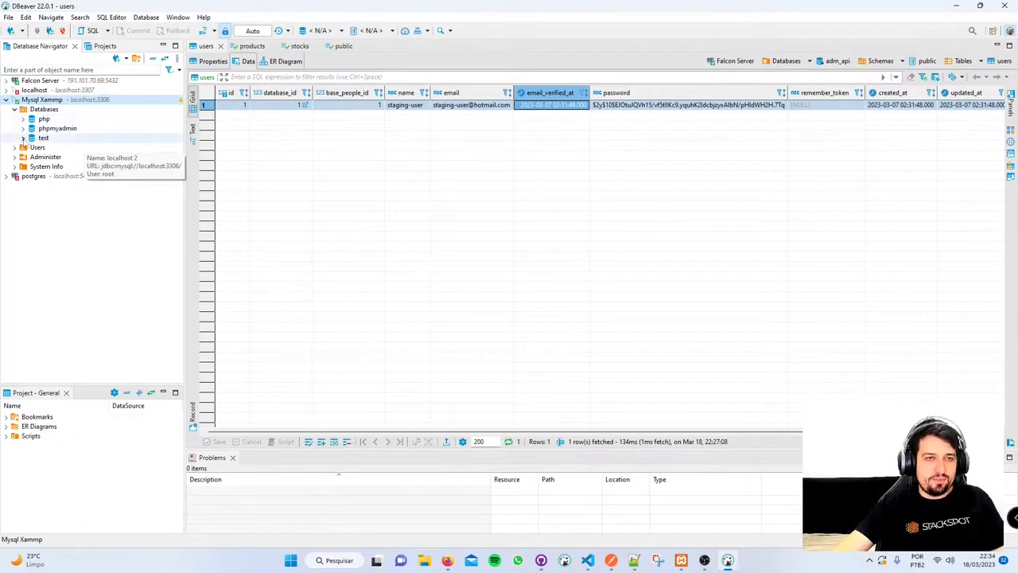
pyautogui.click(25, 138)
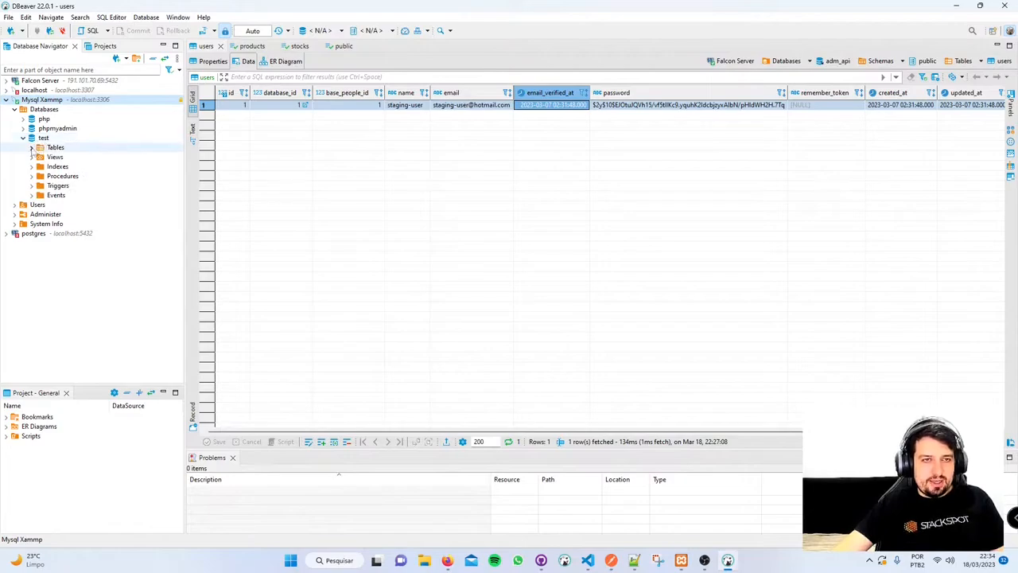
pyautogui.click(32, 148)
pyautogui.click(32, 148)
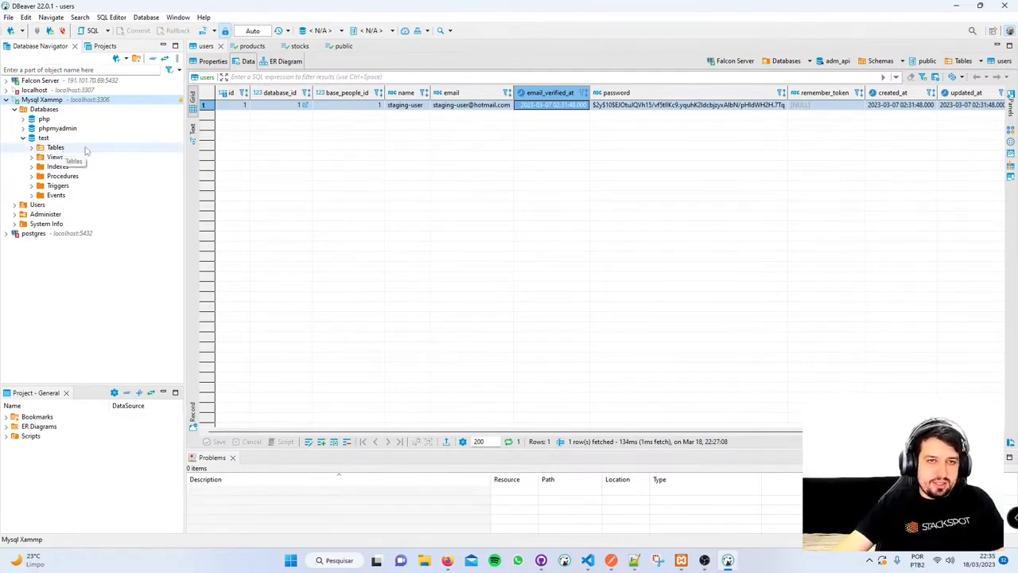
pyautogui.click(62, 195)
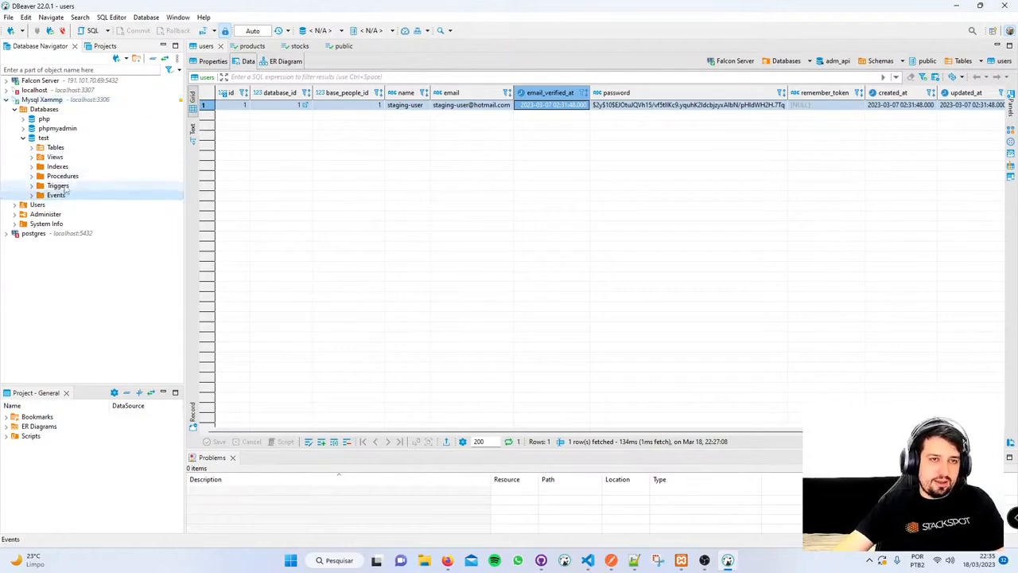
# - Reopen the test.user table editor and expand its Columns and Constraints to reveal PRIMARY
pyautogui.doubleClick(54, 147)
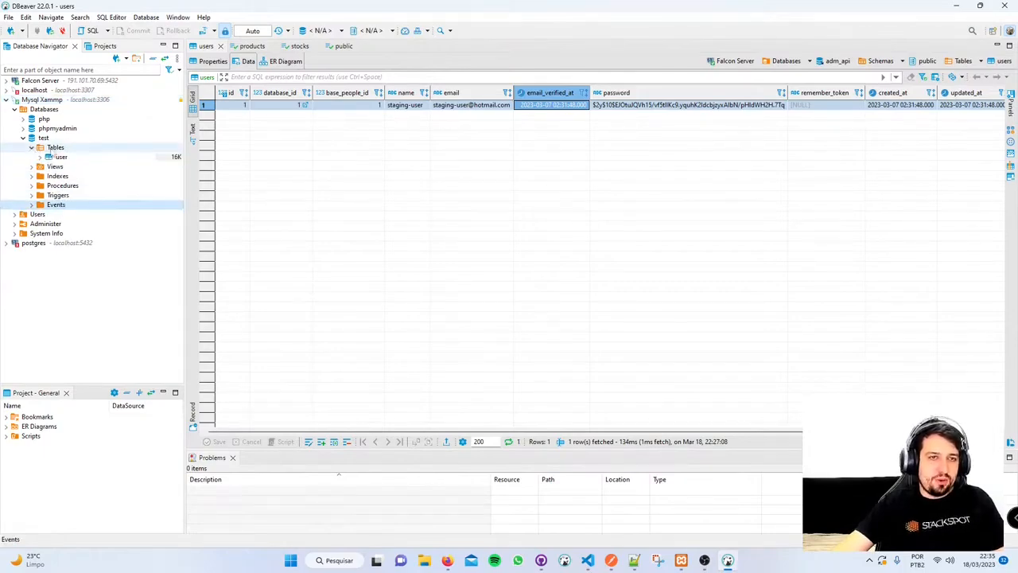
pyautogui.doubleClick(62, 156)
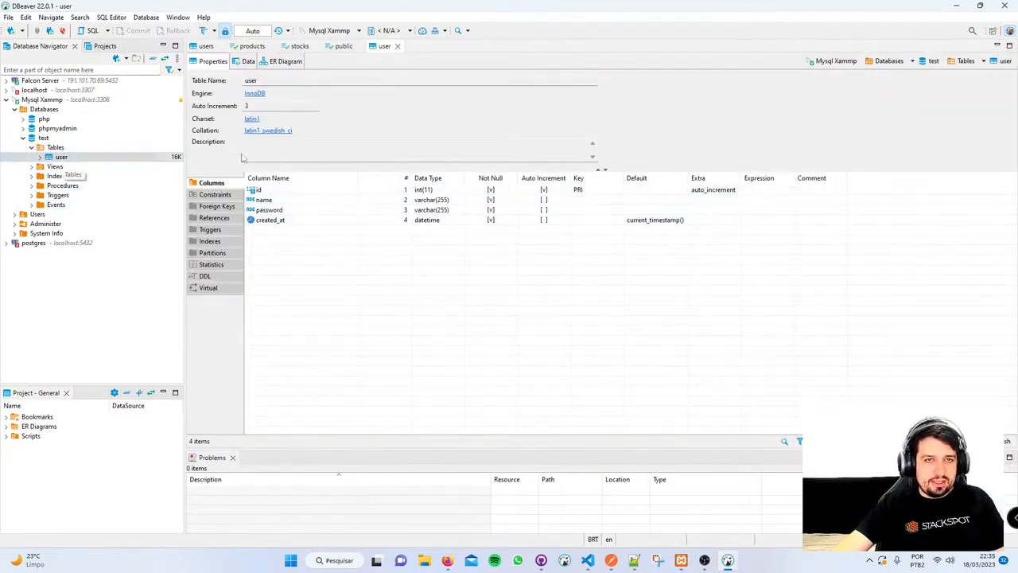
pyautogui.click(39, 157)
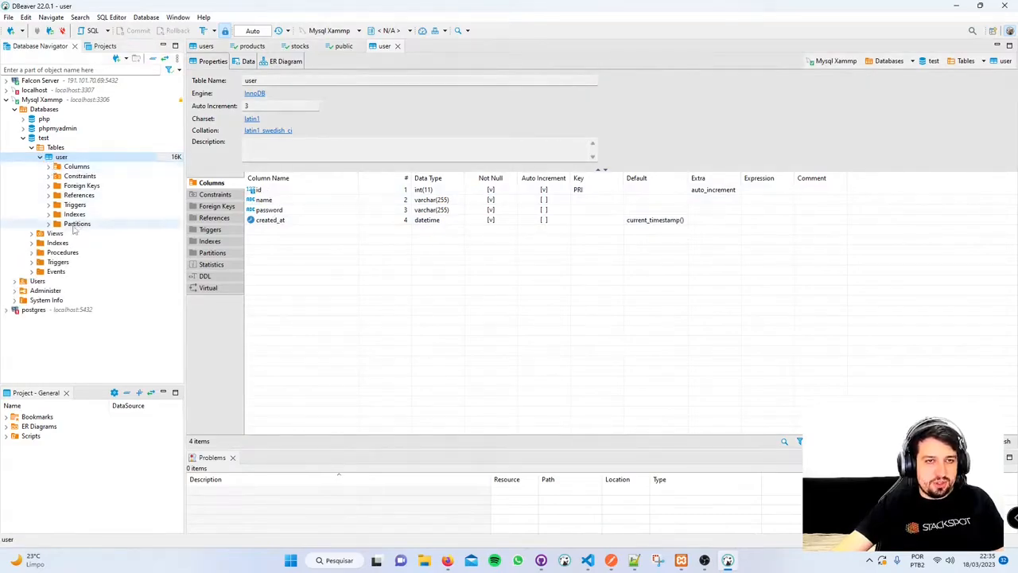
pyautogui.click(48, 167)
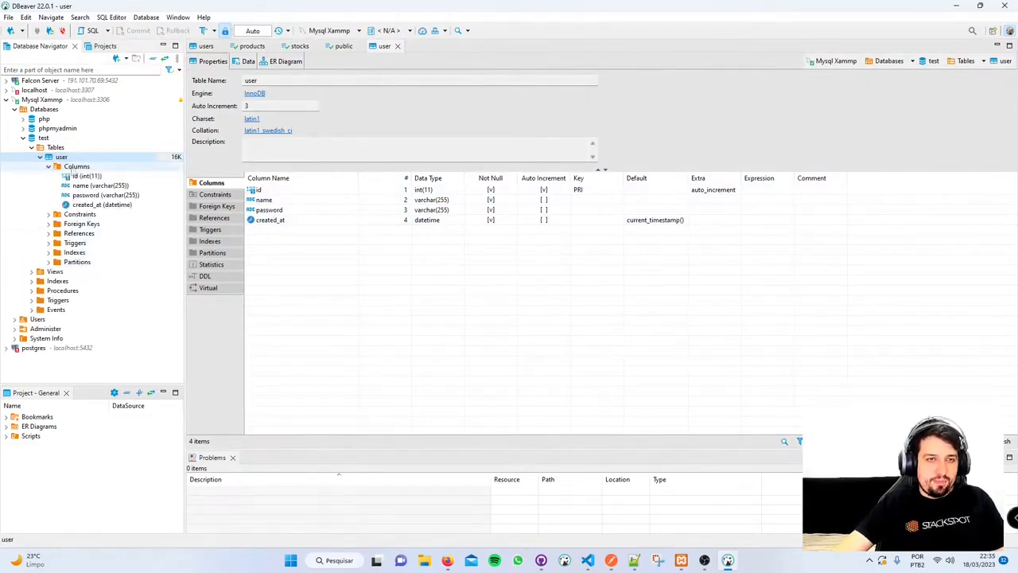
pyautogui.click(49, 167)
pyautogui.click(49, 176)
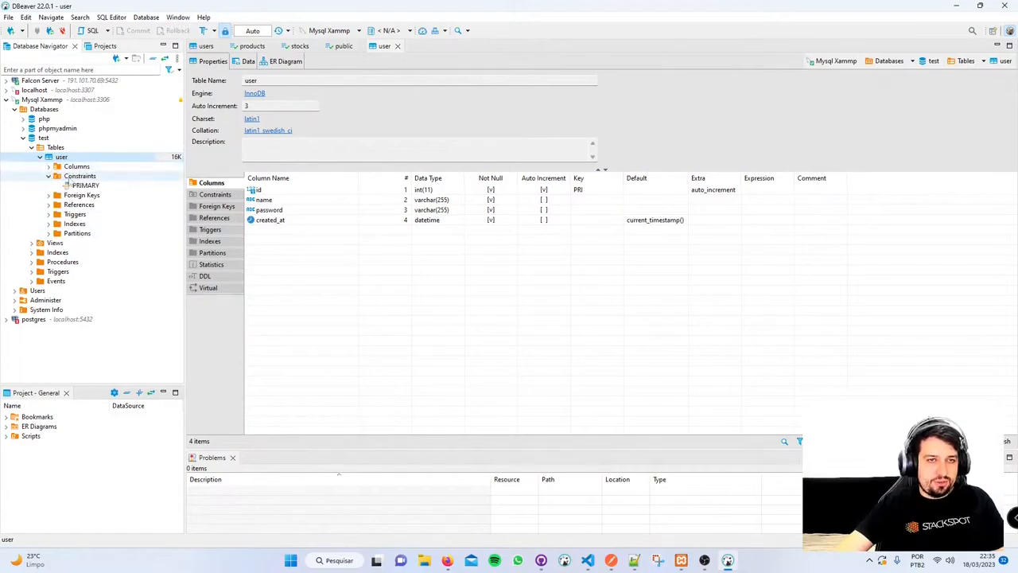
pyautogui.click(49, 195)
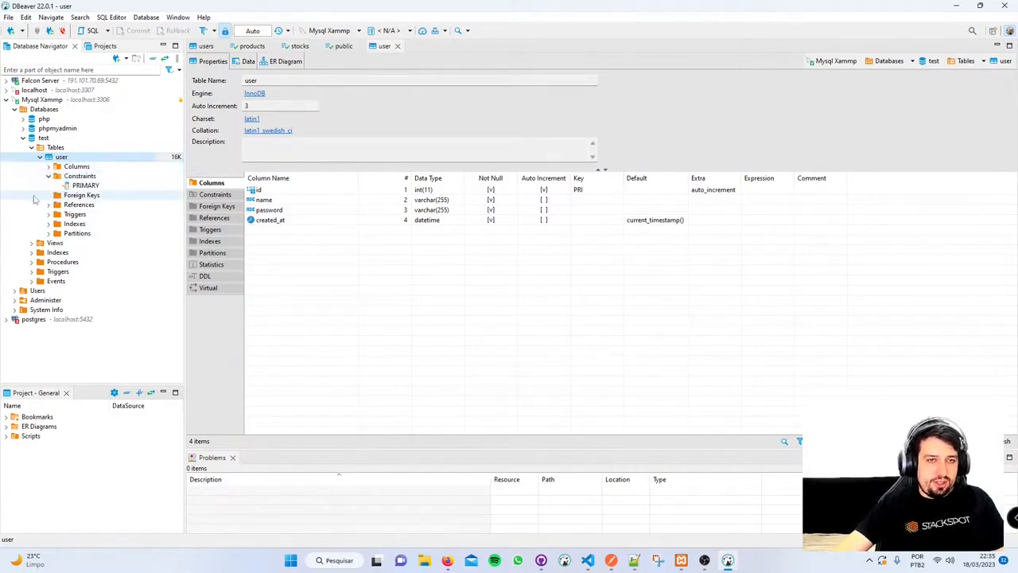
pyautogui.click(311, 261)
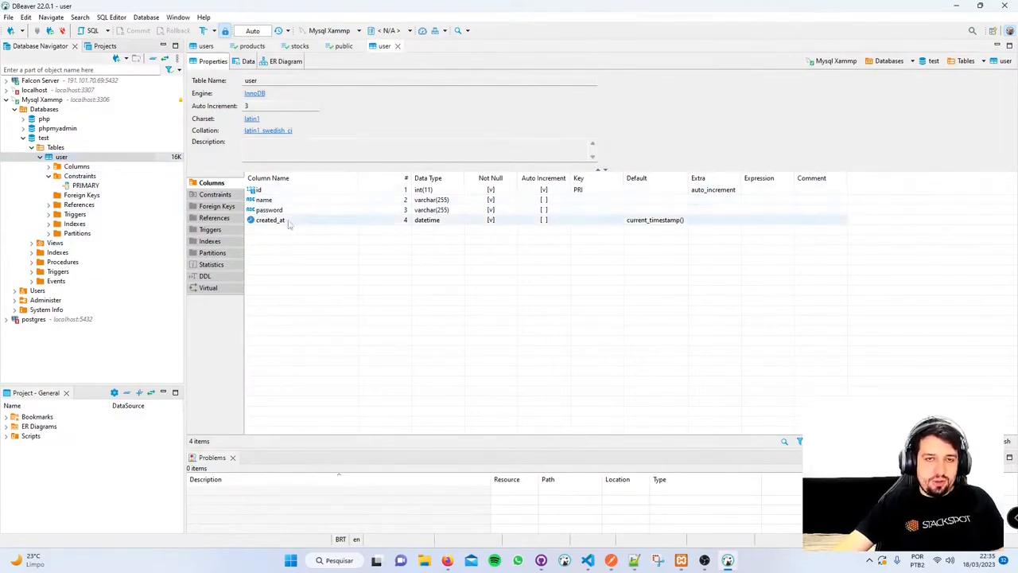
pyautogui.doubleClick(262, 80)
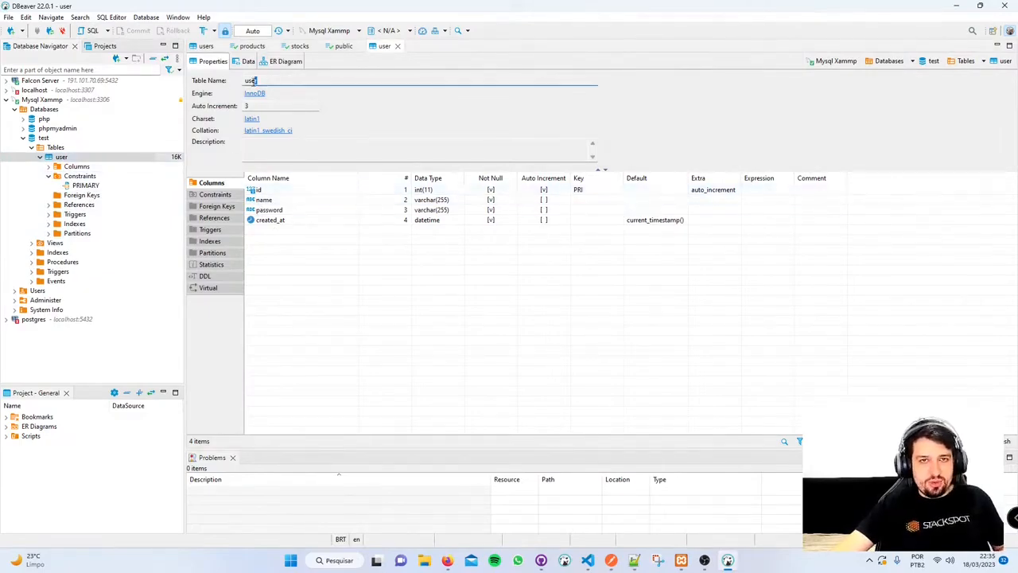
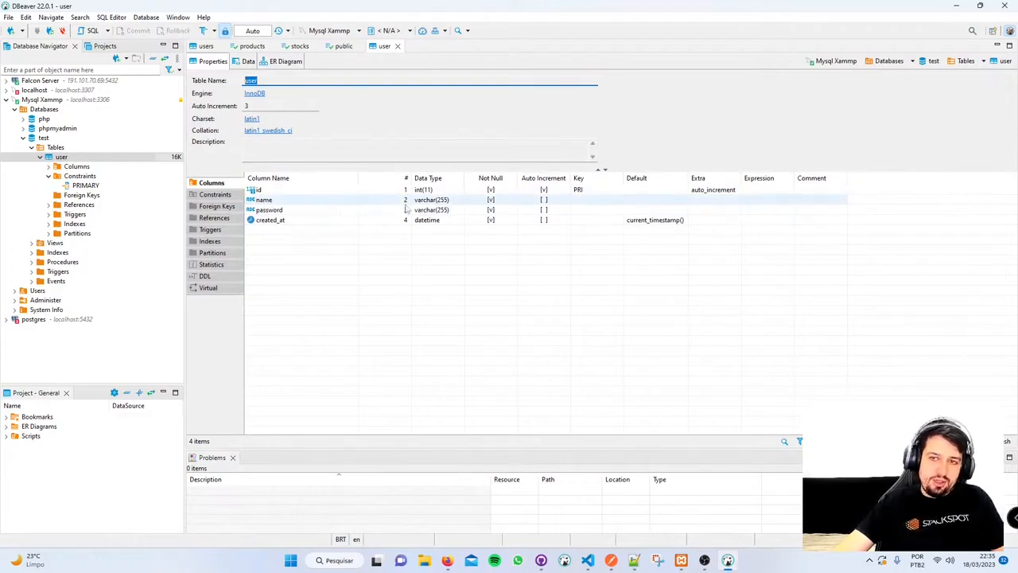
# - Switch the test.user editor from column definitions to its Data tab, showing 2 rows
pyautogui.click(285, 221)
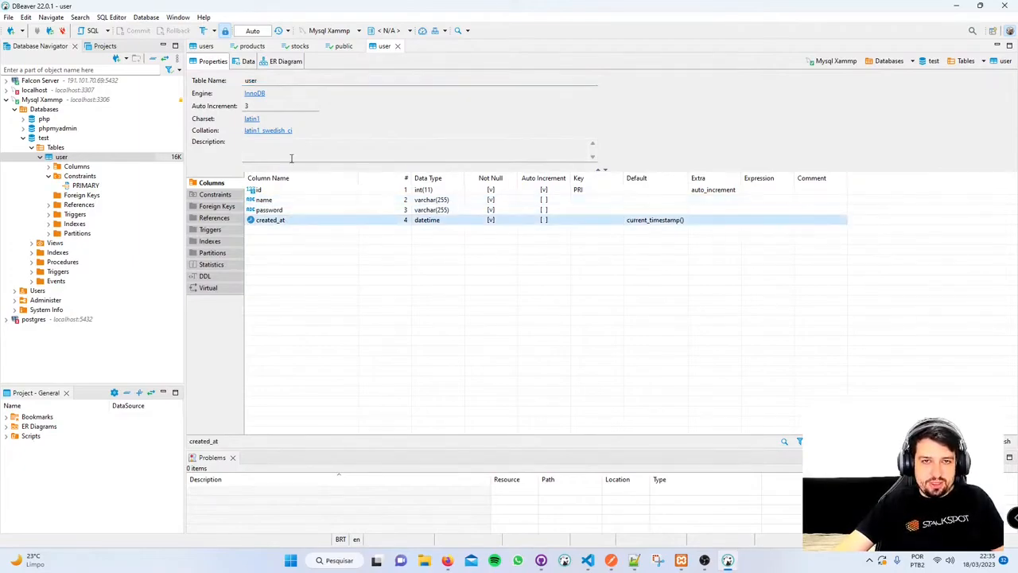
pyautogui.click(247, 63)
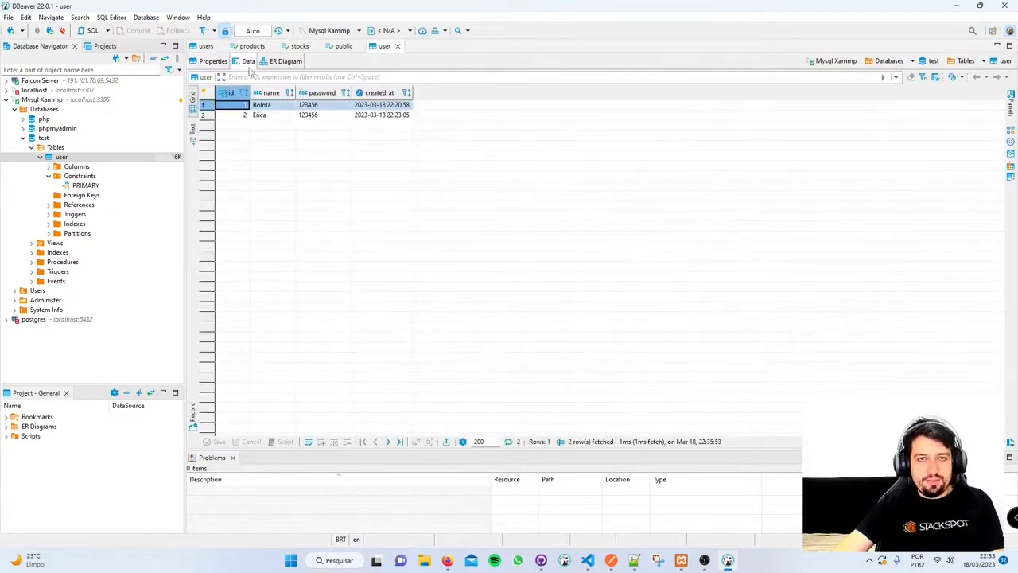
pyautogui.click(270, 108)
pyautogui.click(376, 106)
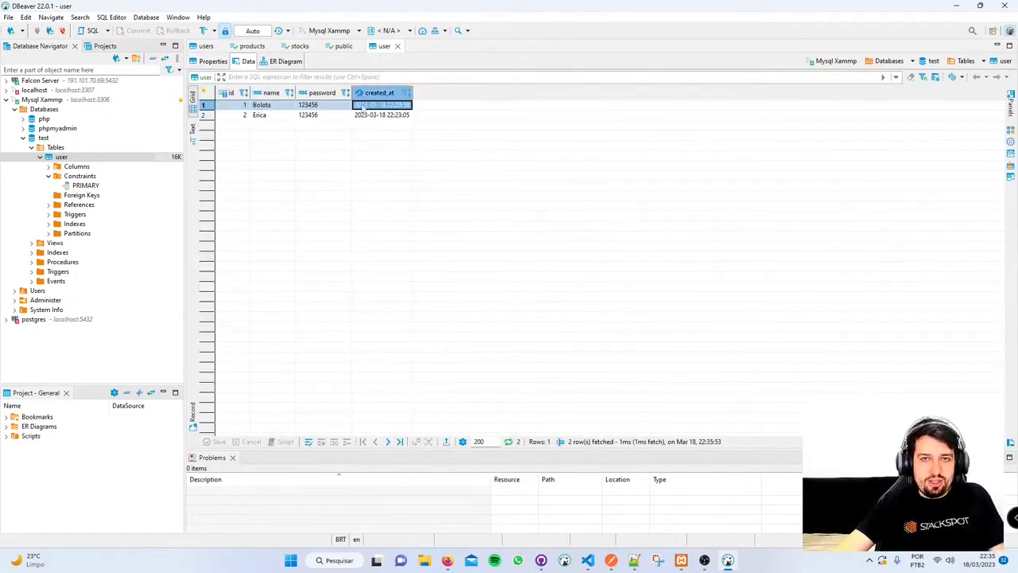
pyautogui.click(321, 107)
pyautogui.click(276, 106)
pyautogui.click(246, 106)
pyautogui.click(246, 117)
pyautogui.click(287, 118)
pyautogui.click(323, 117)
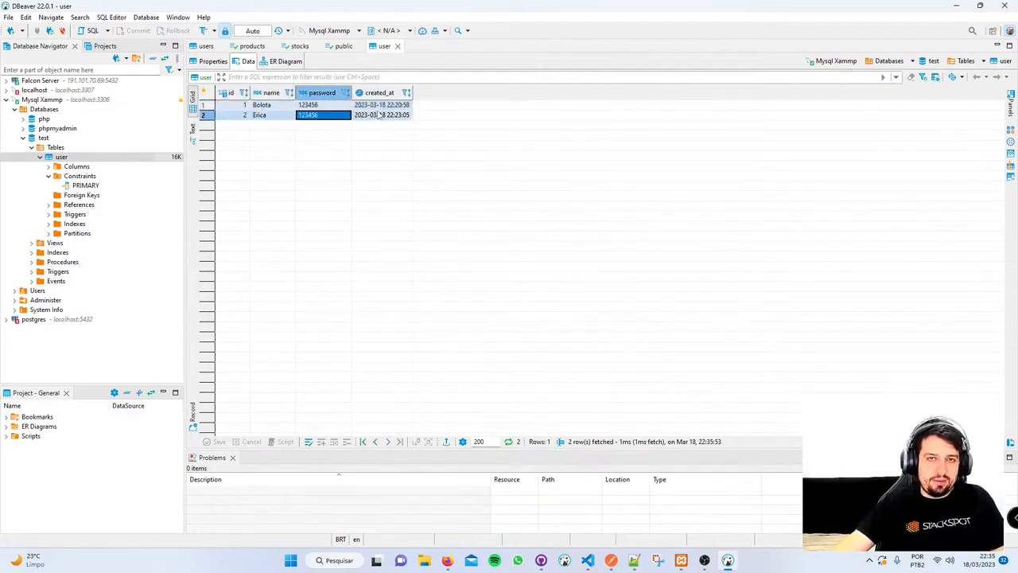
pyautogui.click(374, 117)
pyautogui.click(325, 117)
pyautogui.click(275, 117)
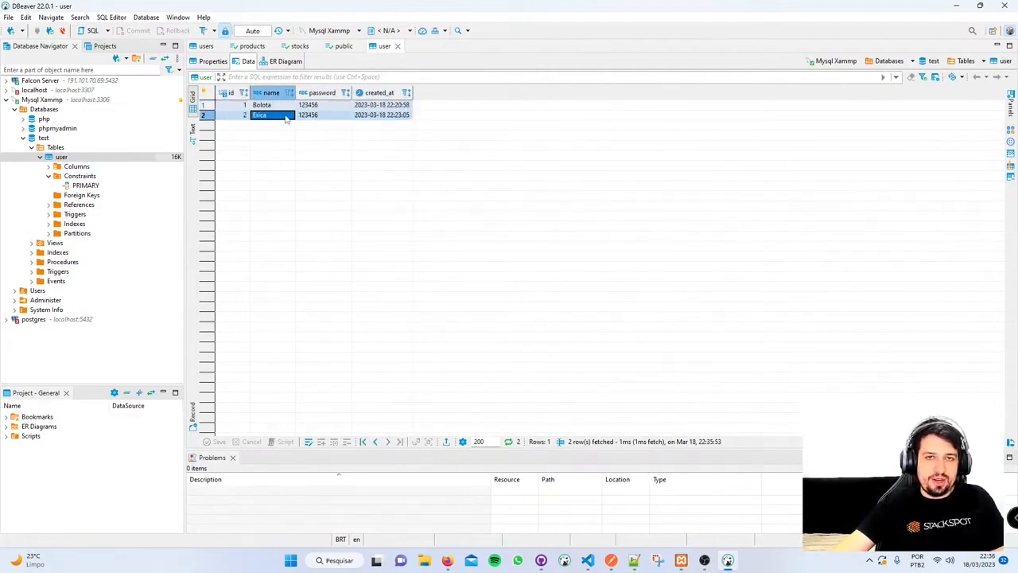
pyautogui.click(210, 80)
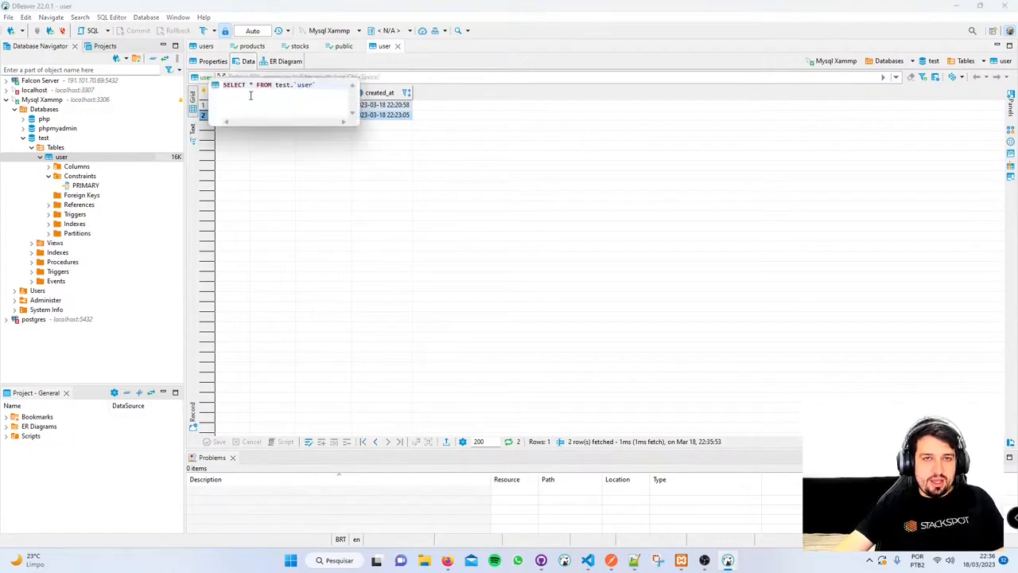
pyautogui.moveTo(223, 85); pyautogui.dragTo(306, 84)
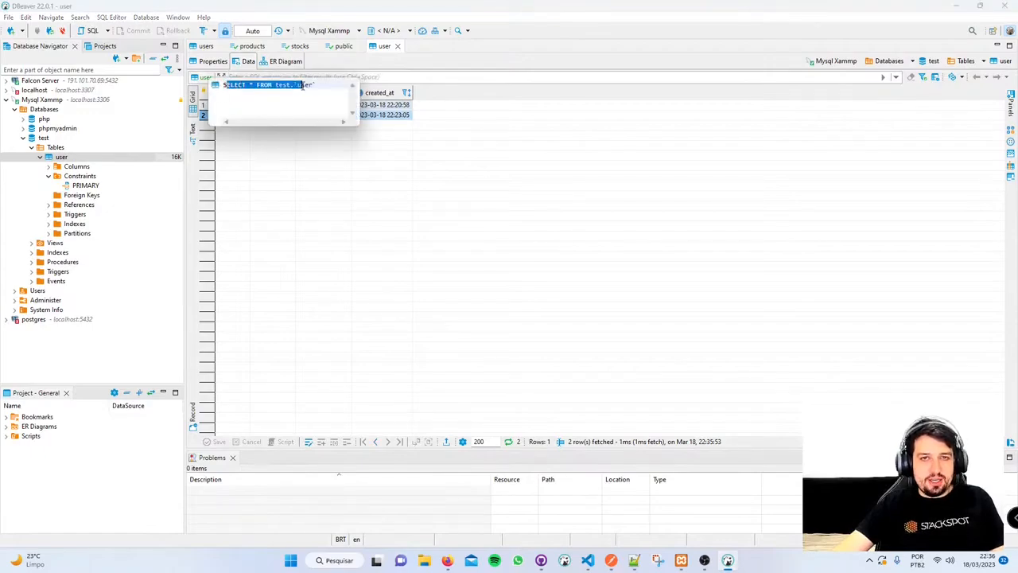
pyautogui.click(357, 76)
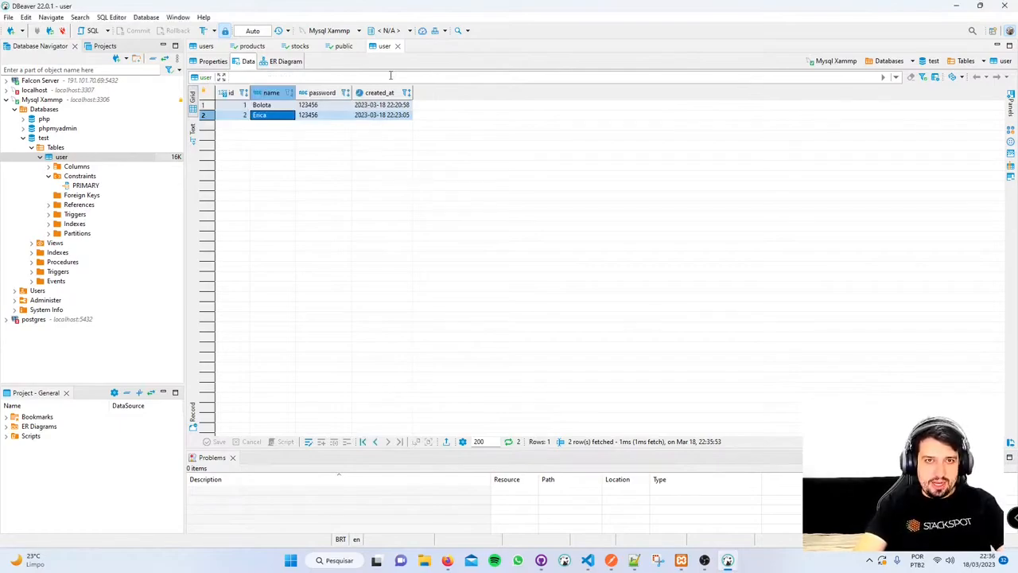
pyautogui.write('name')
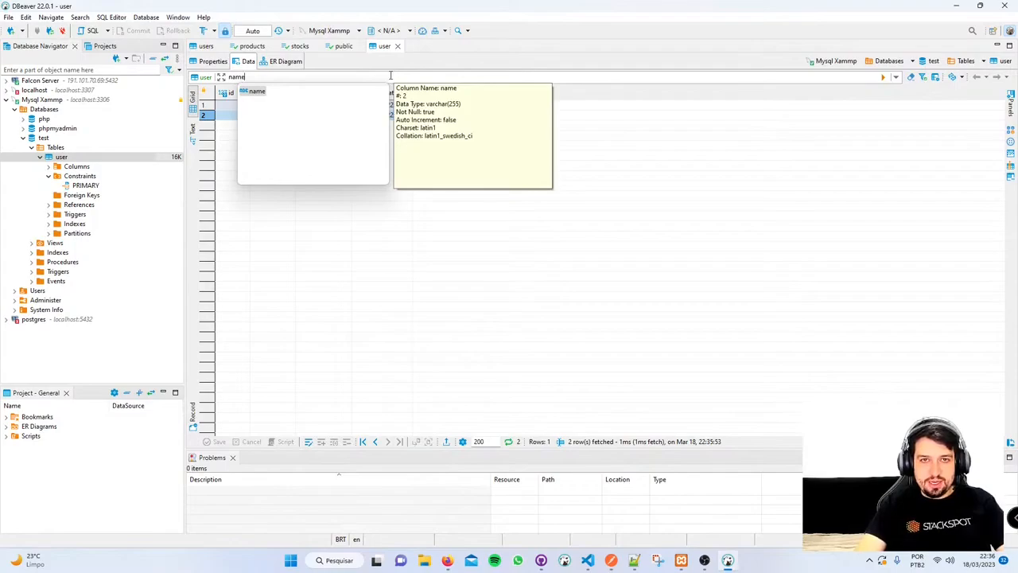
pyautogui.hotkey('ctrl', 'BackSpace')
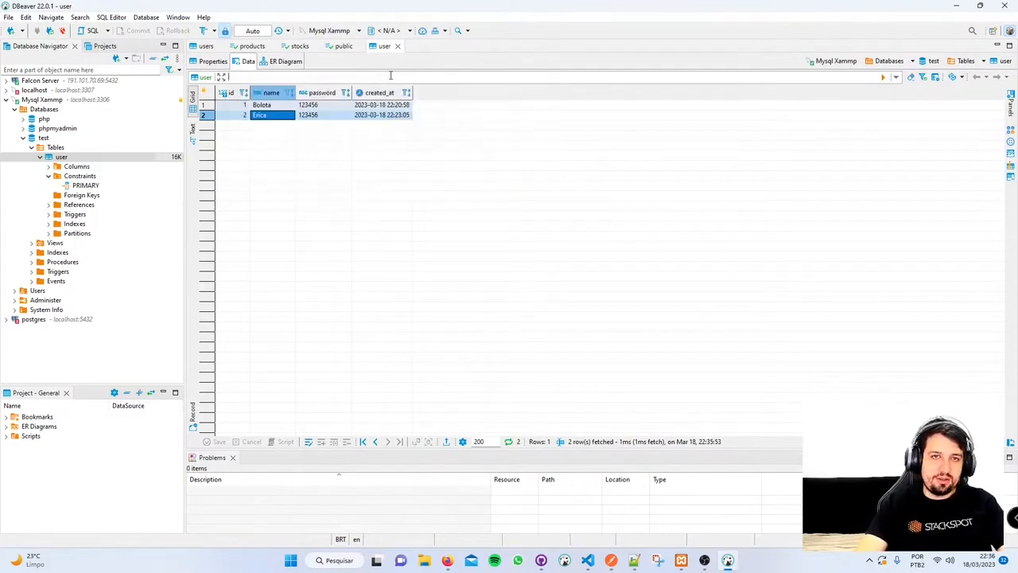
pyautogui.write('nn')
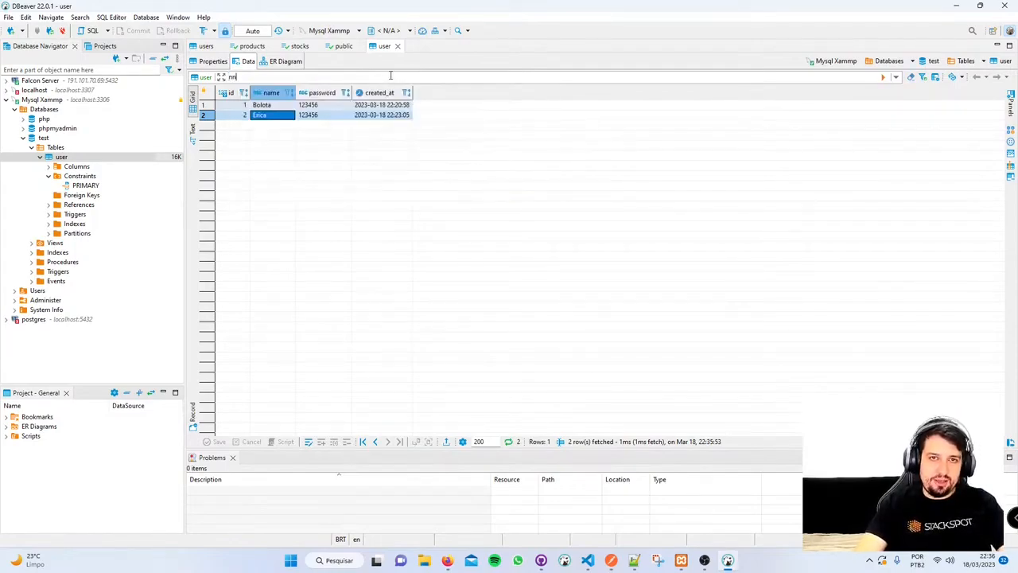
pyautogui.write('n')
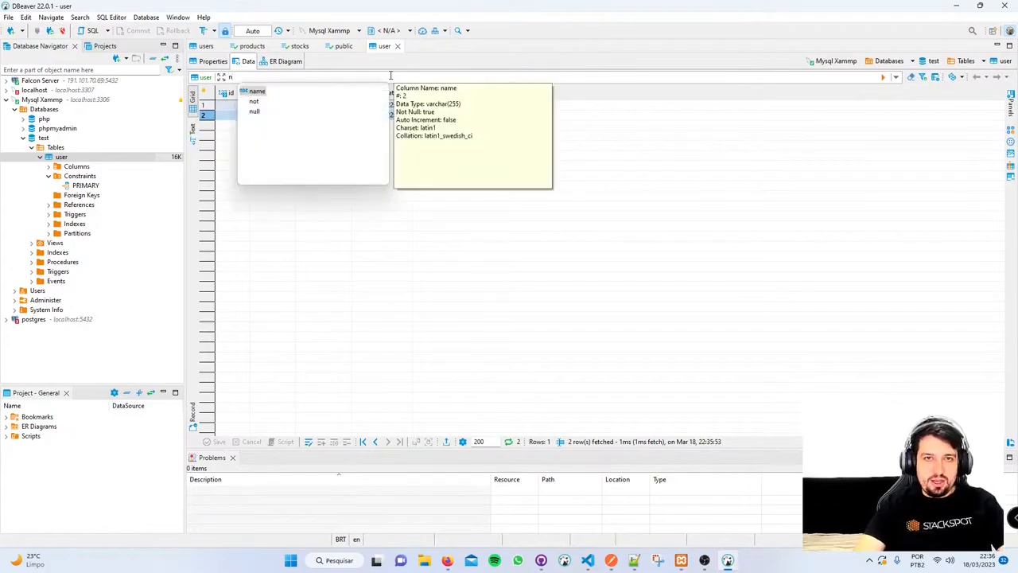
pyautogui.press('Down')
pyautogui.press('Up')
pyautogui.press('Down')
pyautogui.press('Down')
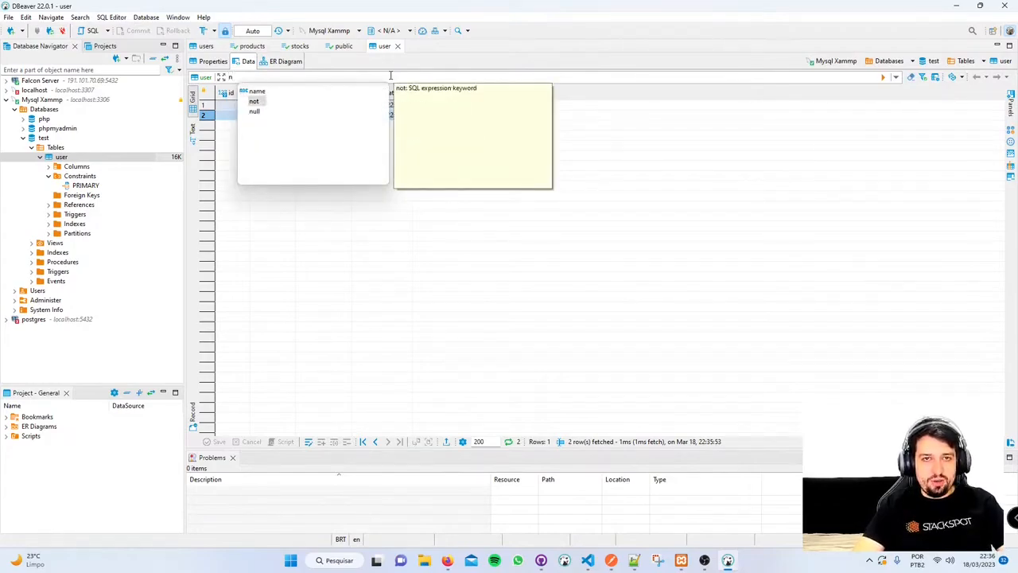
pyautogui.press('Up')
pyautogui.press('Up')
pyautogui.press('Down')
pyautogui.press('Down')
pyautogui.press('Up')
pyautogui.press('Up')
pyautogui.press('Down')
pyautogui.press('Down')
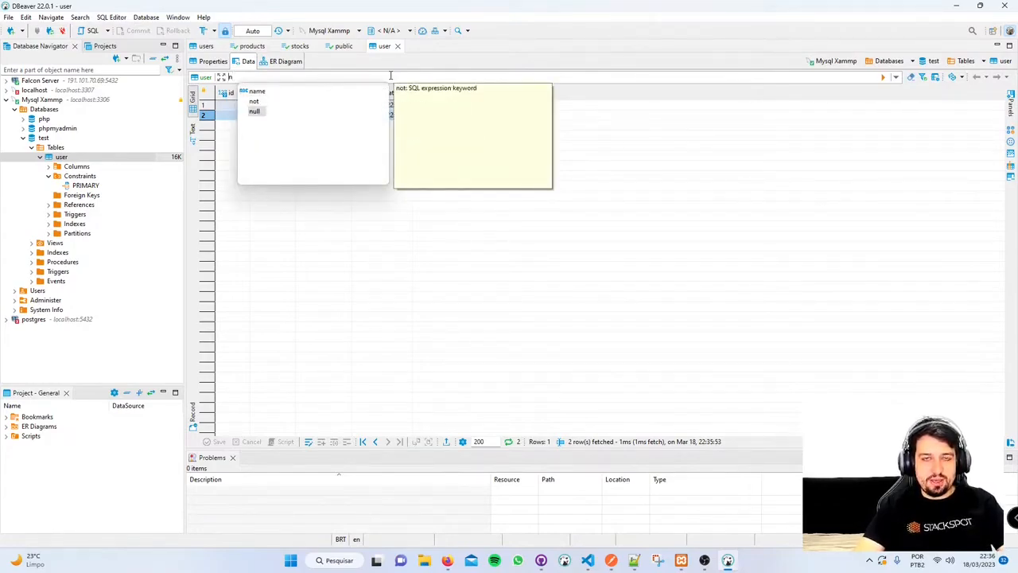
pyautogui.press('Up')
pyautogui.press('Up')
pyautogui.press('Down')
pyautogui.press('Down')
pyautogui.press('Up')
pyautogui.press('Up')
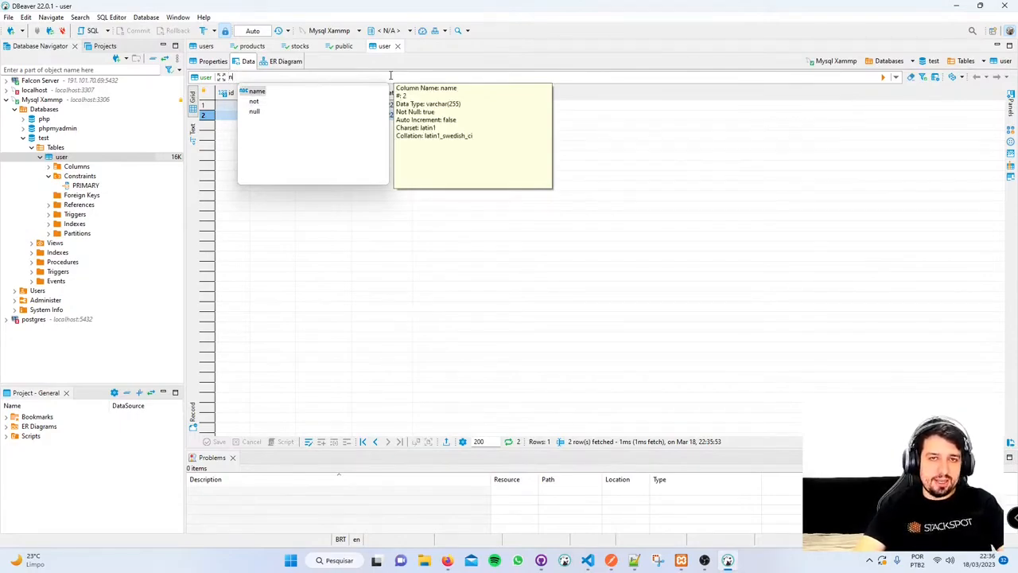
pyautogui.write('a')
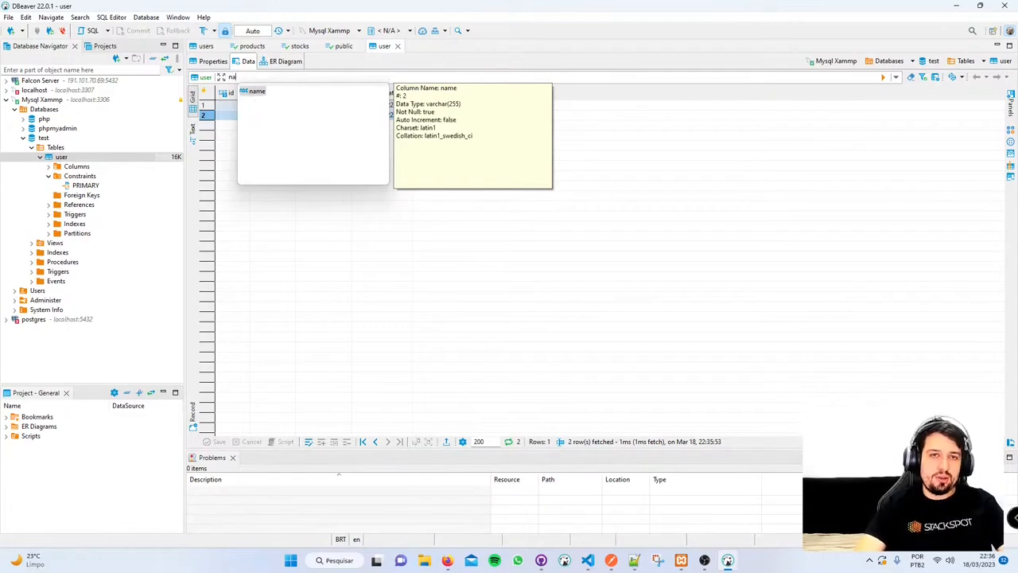
pyautogui.write("me = 'bolota")
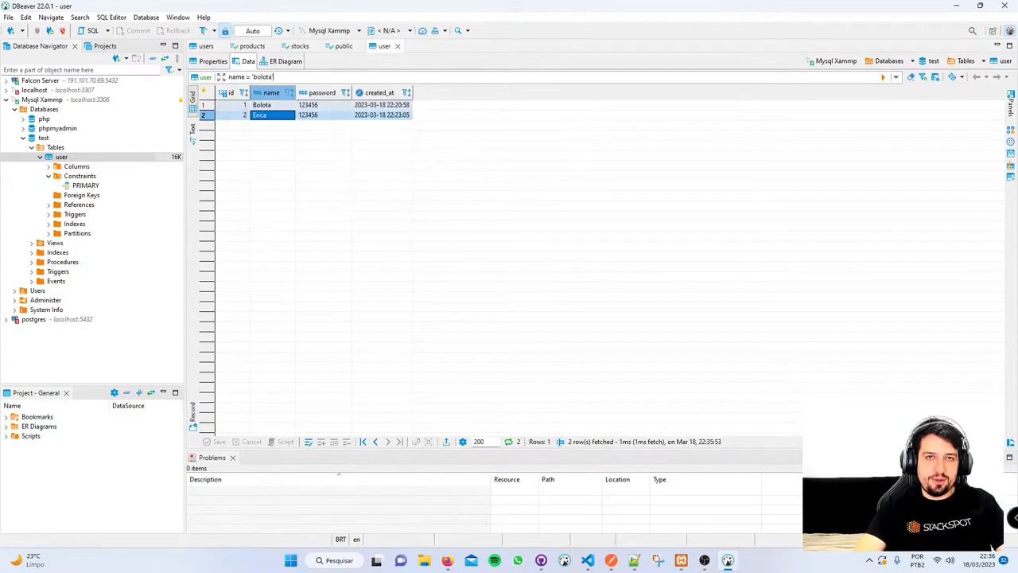
pyautogui.press('Return')
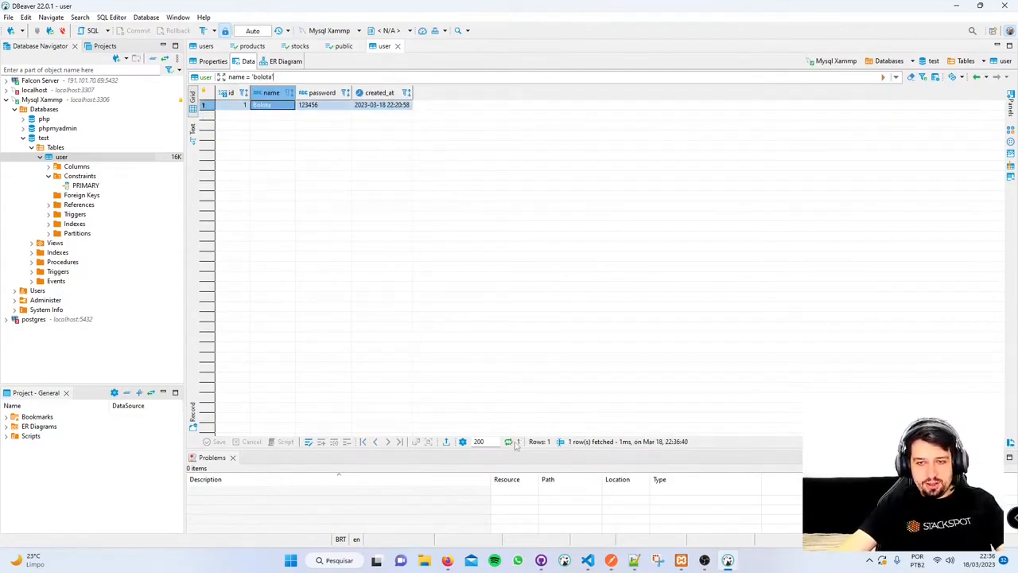
pyautogui.click(539, 442)
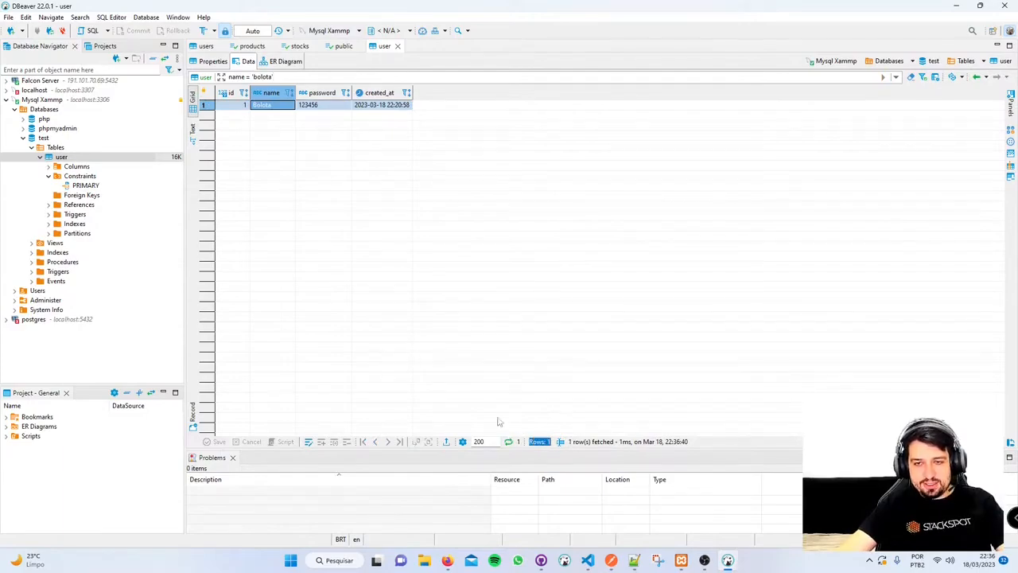
pyautogui.moveTo(276, 77); pyautogui.dragTo(154, 85)
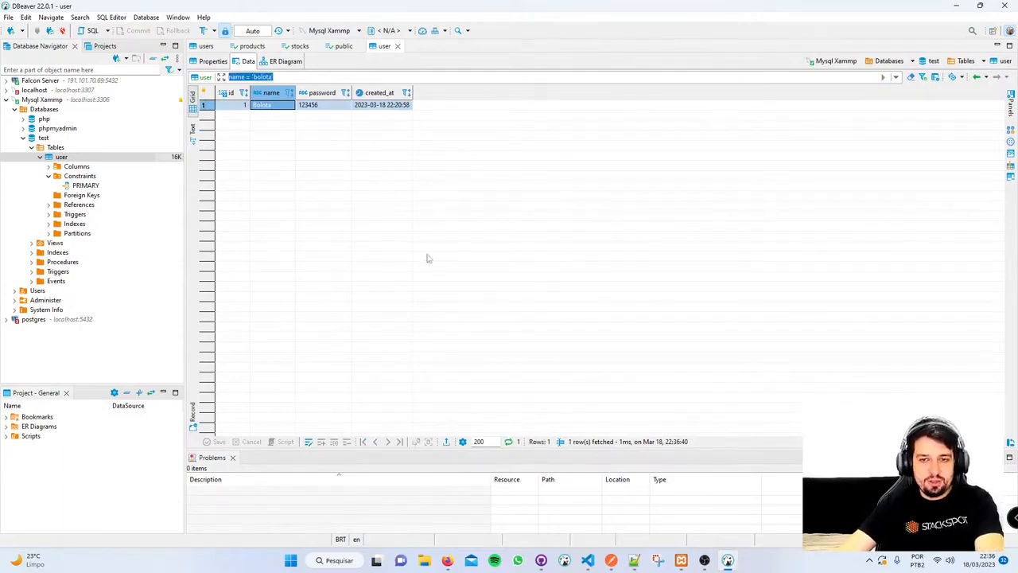
pyautogui.press('BackSpace')
pyautogui.press('Return')
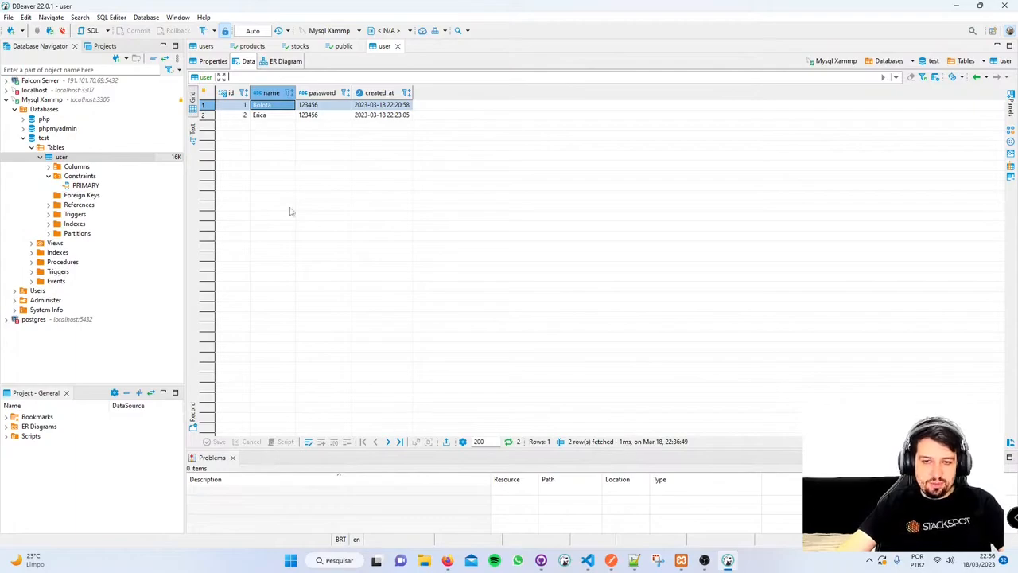
# - Open row 1's name and password cells in the user table for editing
pyautogui.click(271, 115)
pyautogui.click(264, 105)
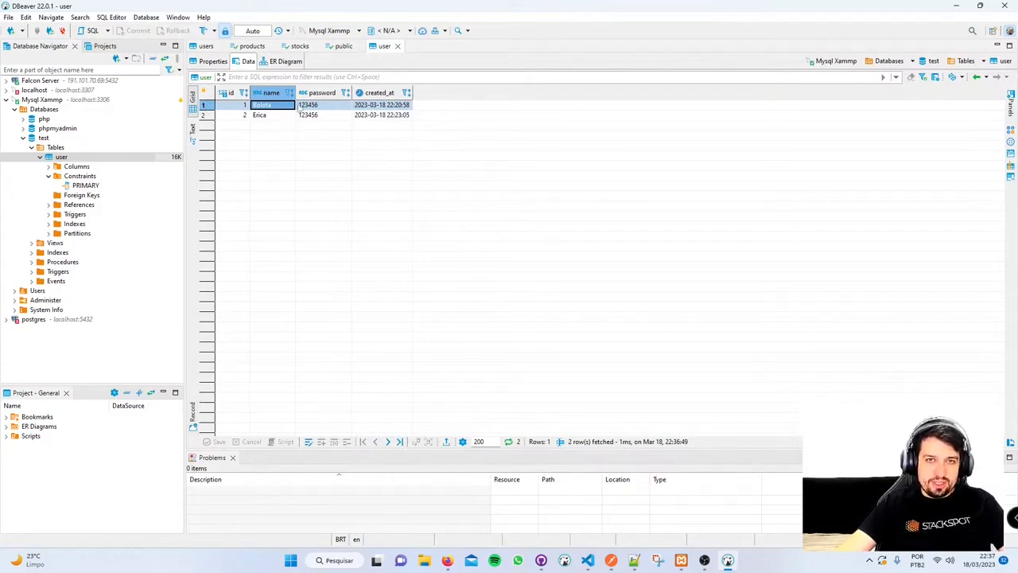
pyautogui.doubleClick(323, 106)
pyautogui.doubleClick(279, 107)
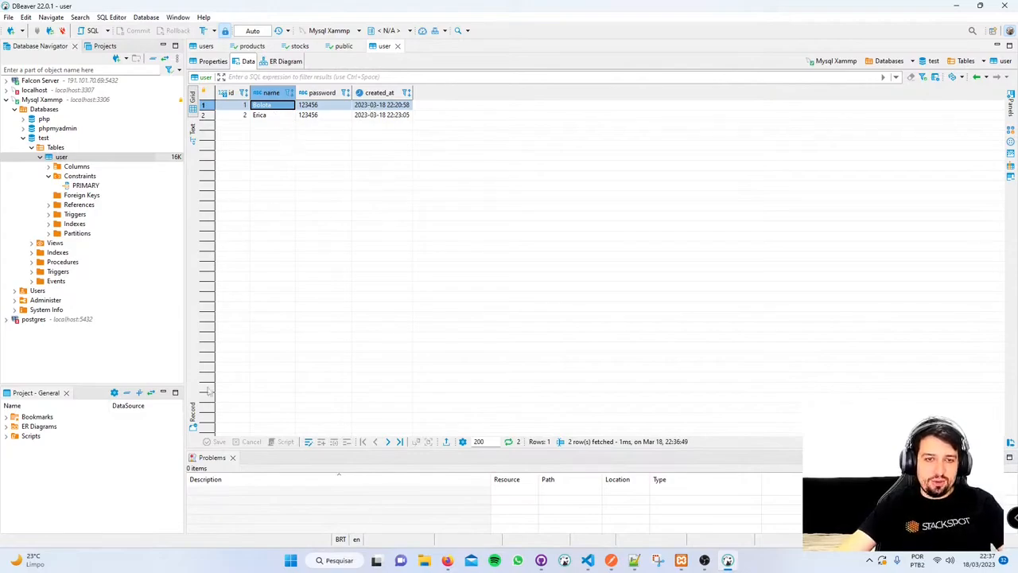
# - Select both name cells and show the two rows as side-by-side records
pyautogui.click(193, 414)
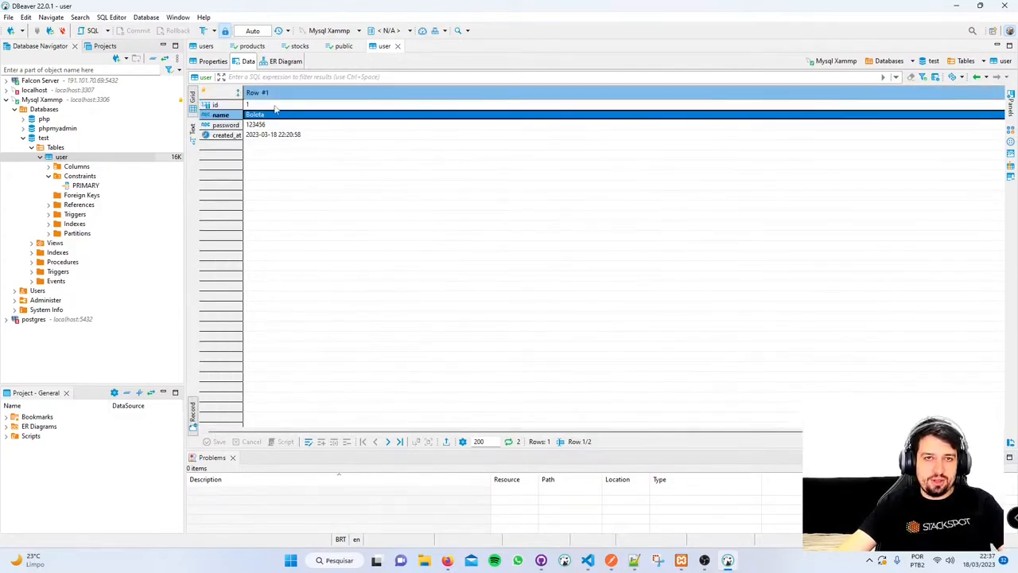
pyautogui.click(193, 415)
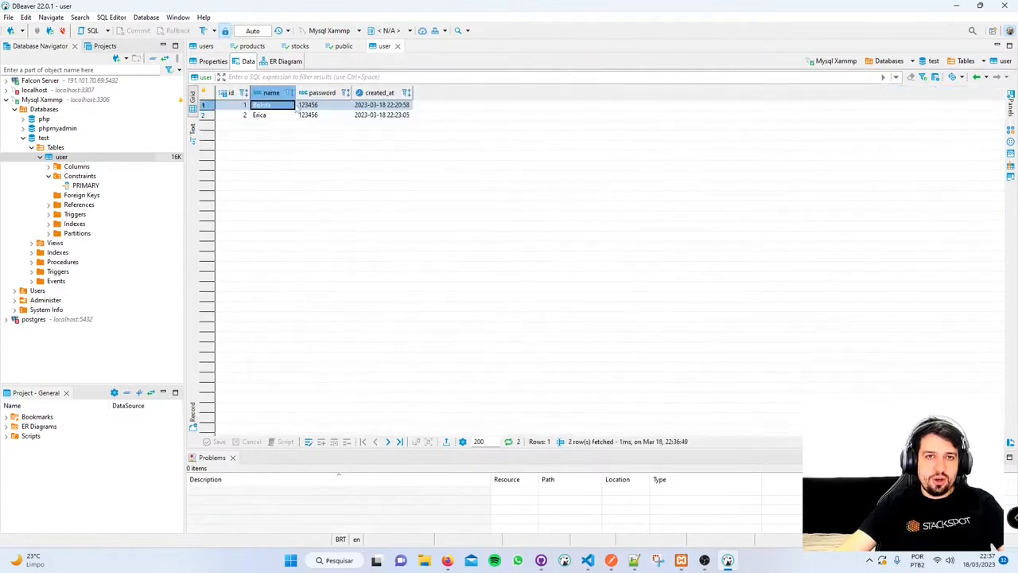
pyautogui.keyDown('shift'); pyautogui.click(263, 115); pyautogui.keyUp('shift')
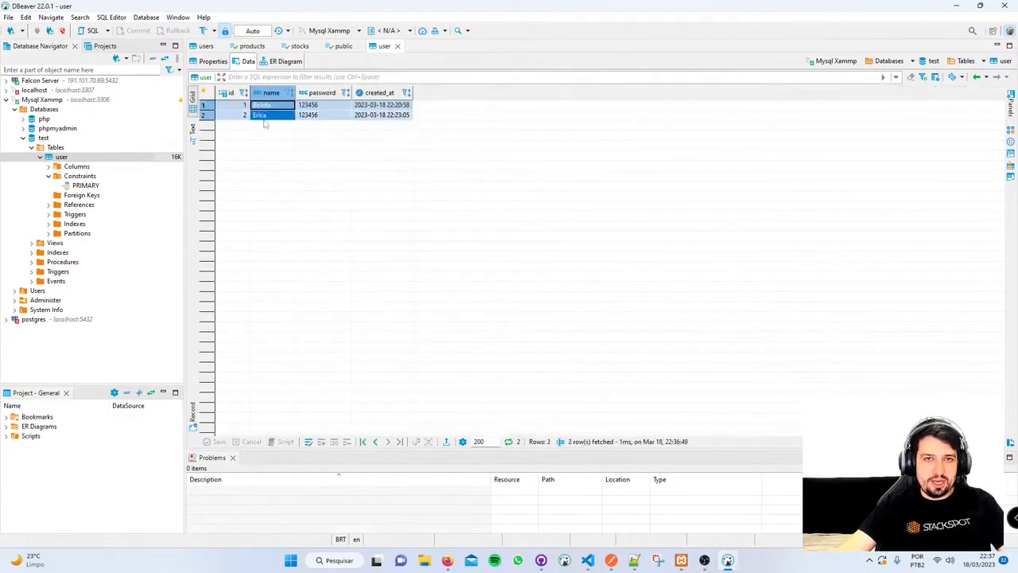
pyautogui.click(192, 415)
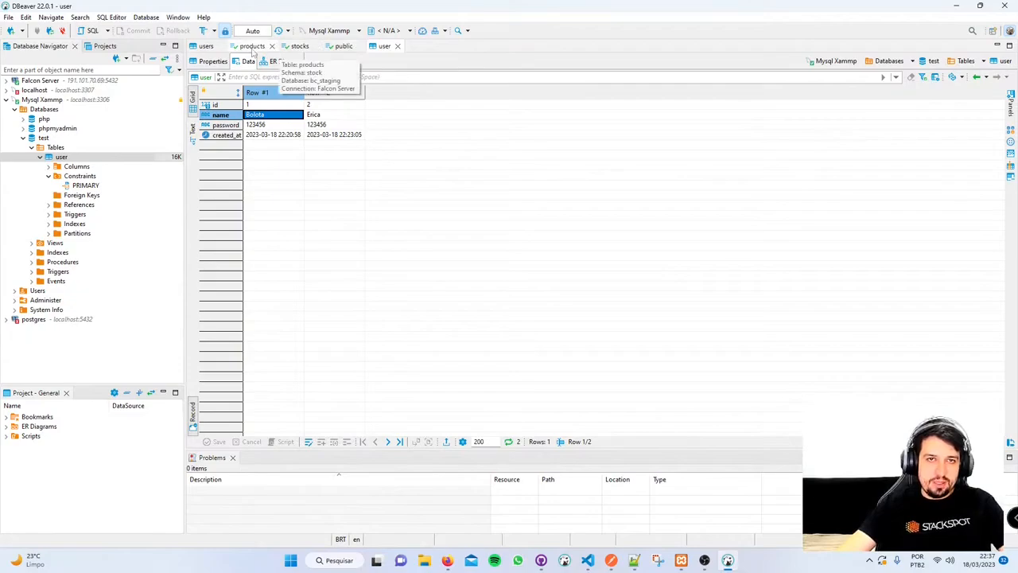
# - Cycle through the open table editors, dismissing the connection error, and return to user
pyautogui.click(347, 49)
pyautogui.click(304, 49)
pyautogui.click(259, 49)
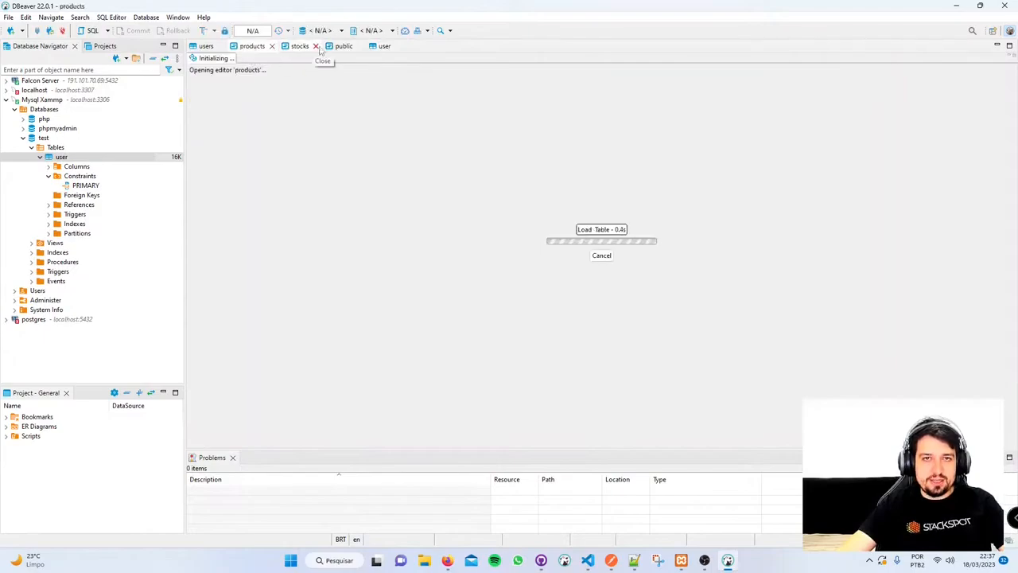
pyautogui.click(70, 85)
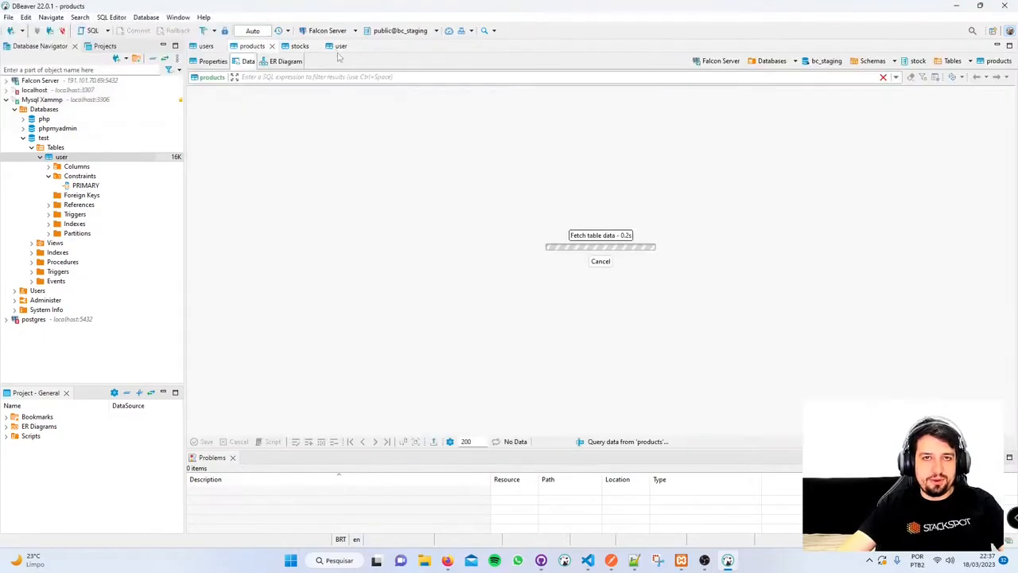
pyautogui.click(300, 47)
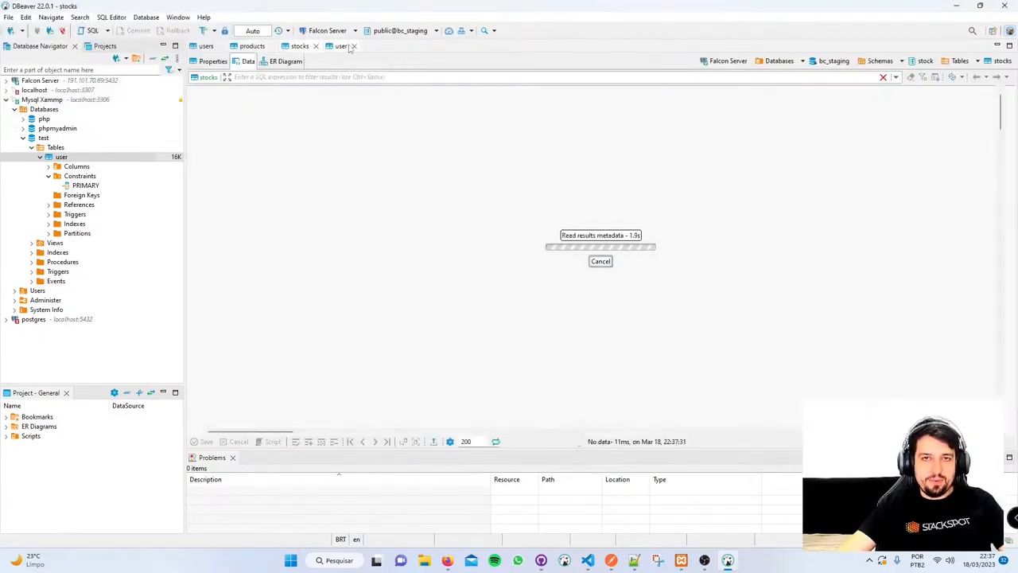
pyautogui.click(348, 47)
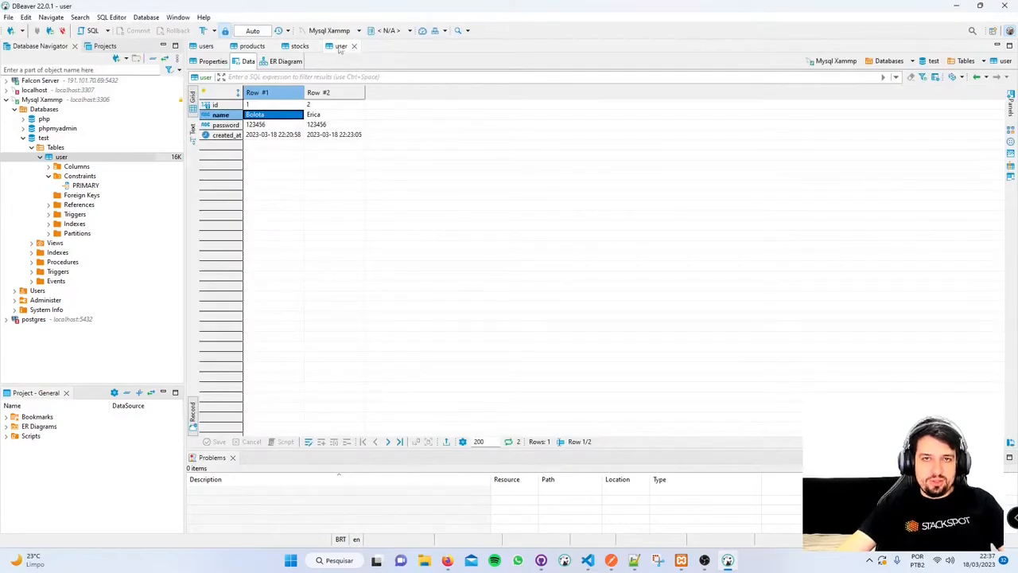
# - Dock the user editor beside stocks, then close it and collapse the user node
pyautogui.moveTo(340, 50); pyautogui.dragTo(948, 98)
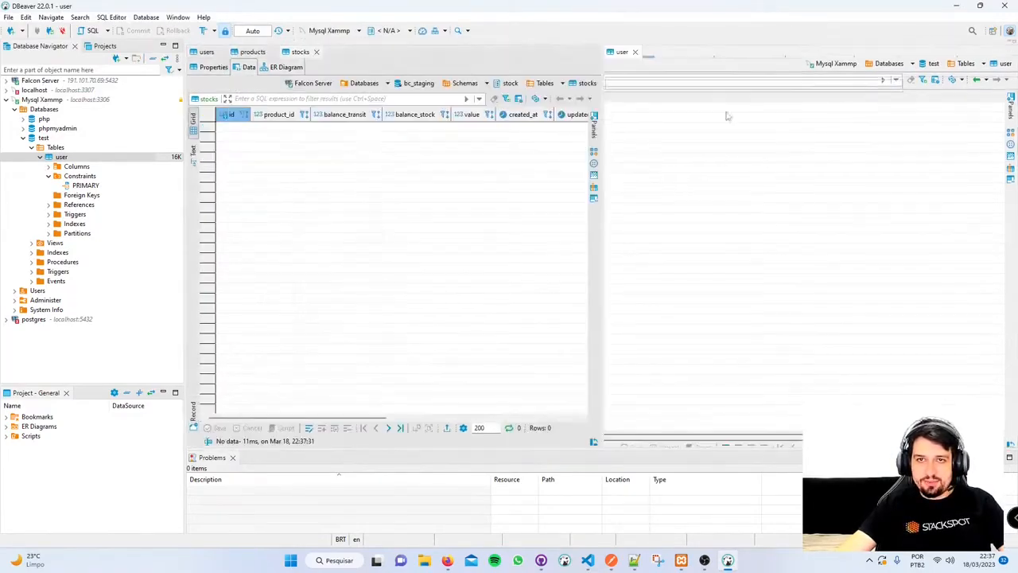
pyautogui.click(334, 199)
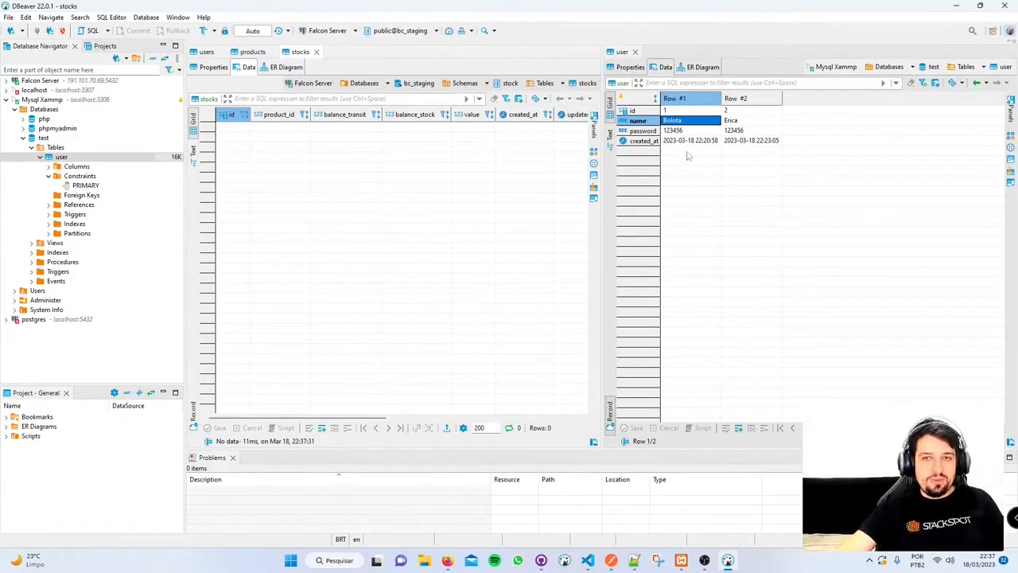
pyautogui.click(759, 143)
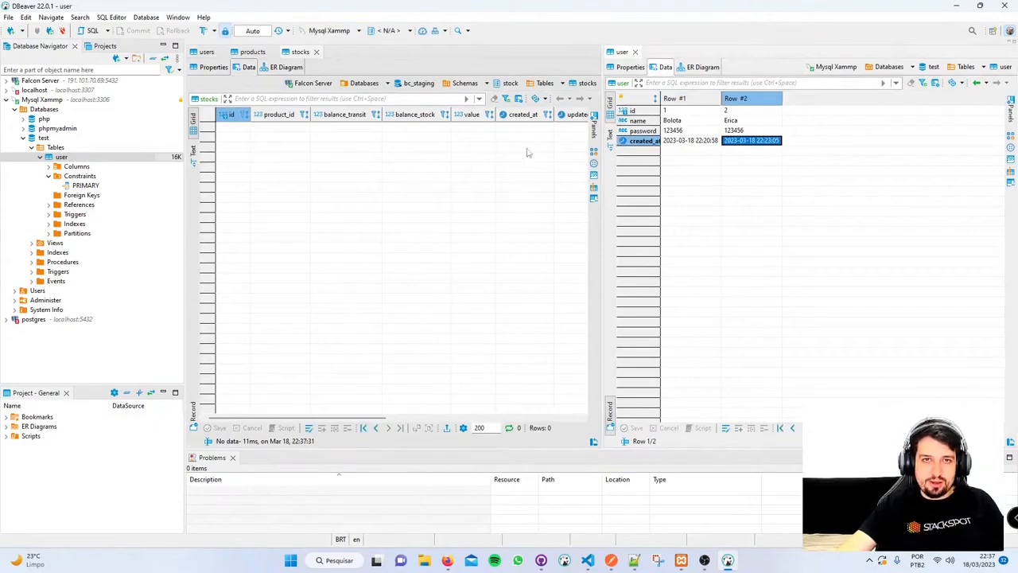
pyautogui.click(635, 51)
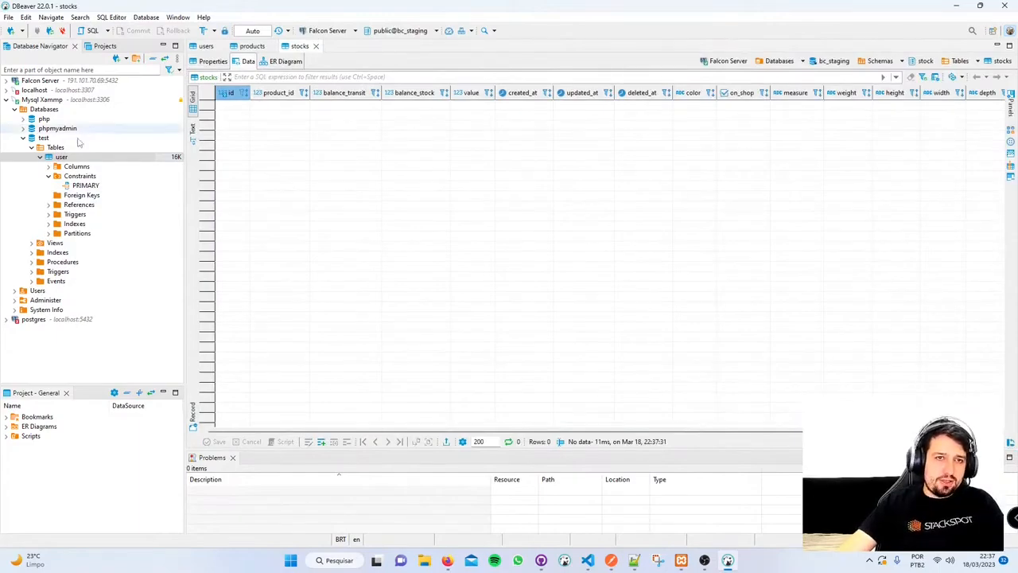
pyautogui.click(40, 157)
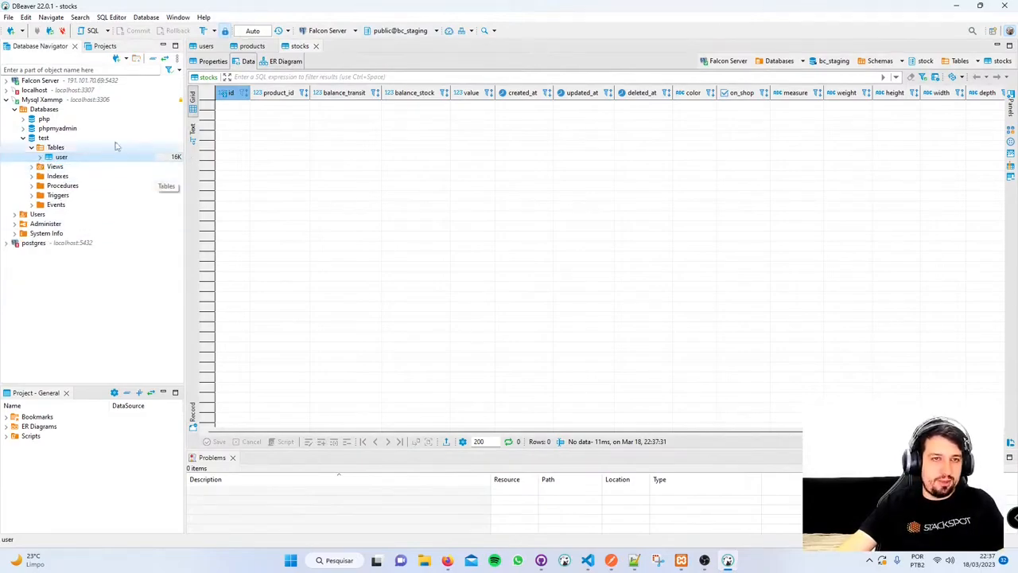
# - Generate an INSERT statement for test.user (name, password, created_at) and copy it
pyautogui.rightClick(60, 159)
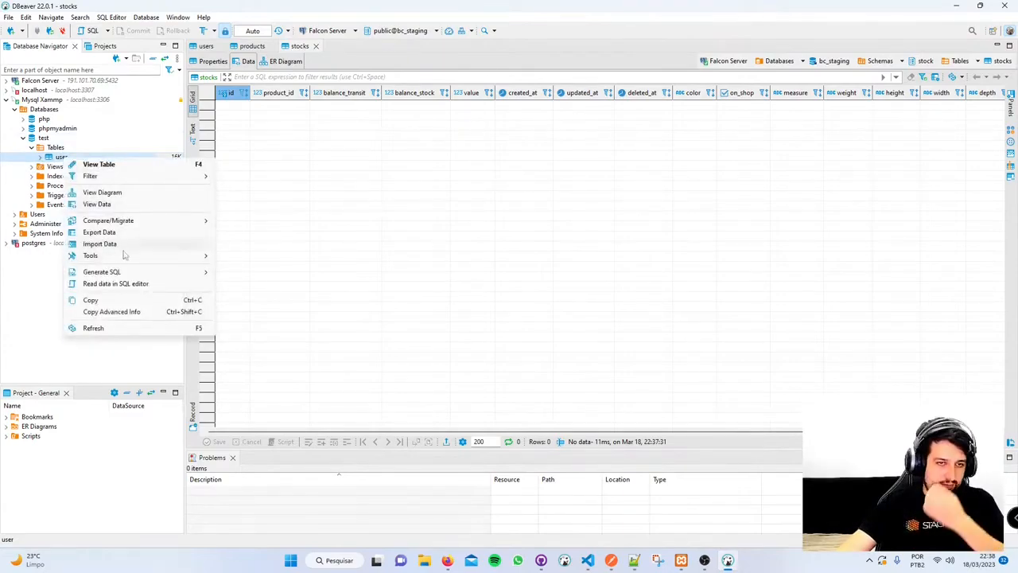
pyautogui.moveTo(131, 273)
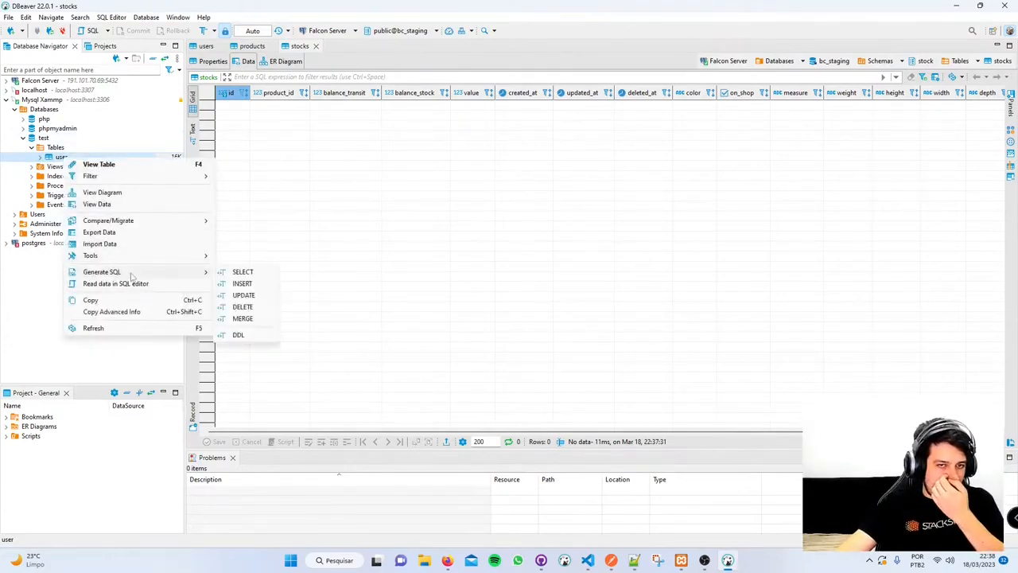
pyautogui.click(243, 284)
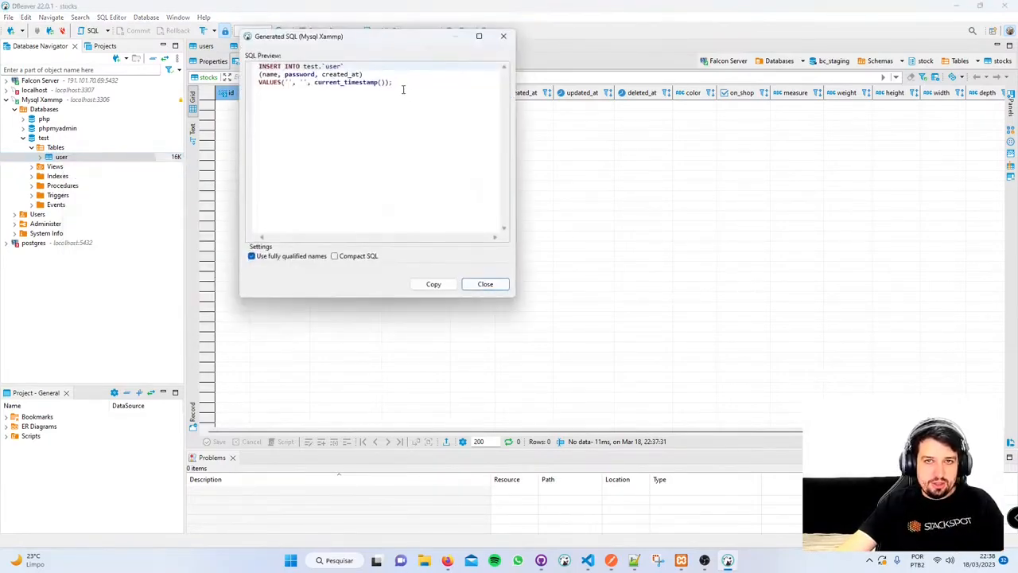
pyautogui.moveTo(404, 89); pyautogui.dragTo(199, 50)
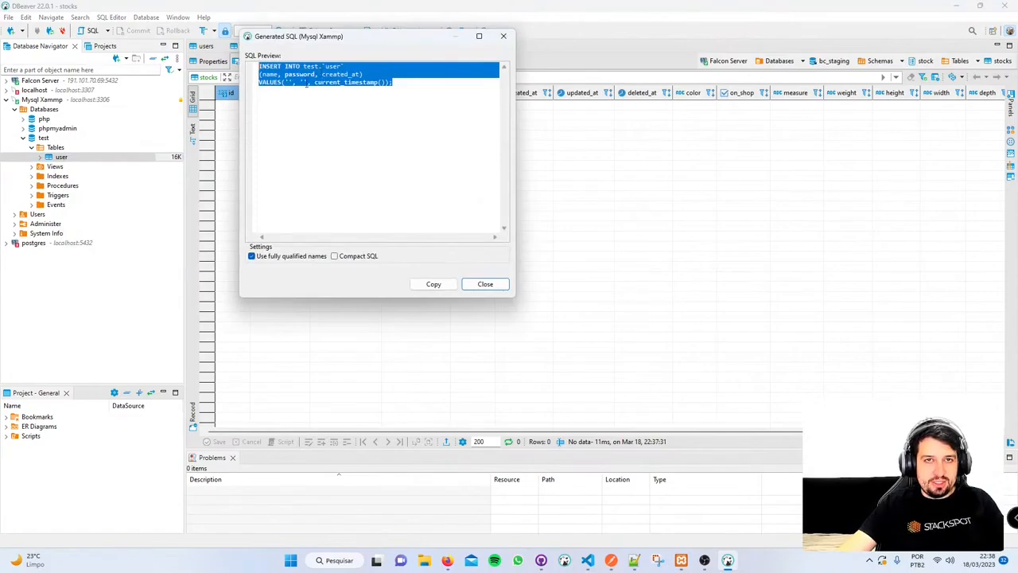
pyautogui.click(291, 82)
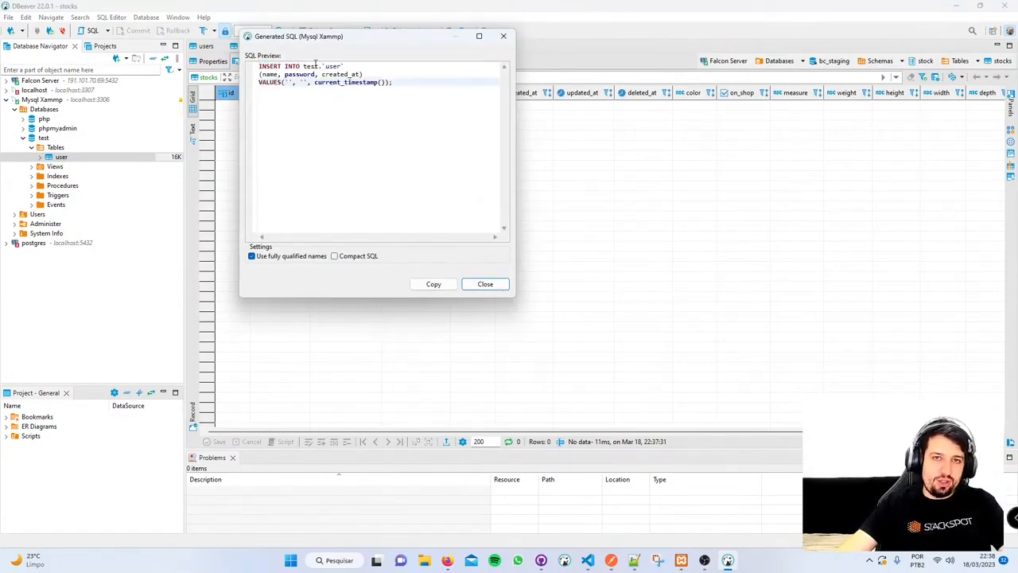
pyautogui.hotkey('ctrl', 'a')
pyautogui.click(350, 65)
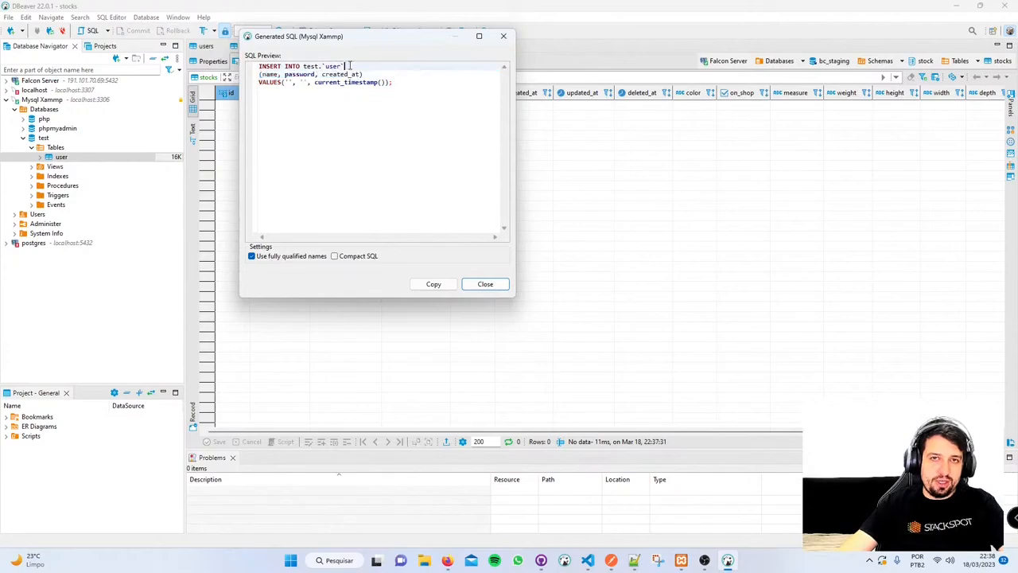
pyautogui.click(293, 82)
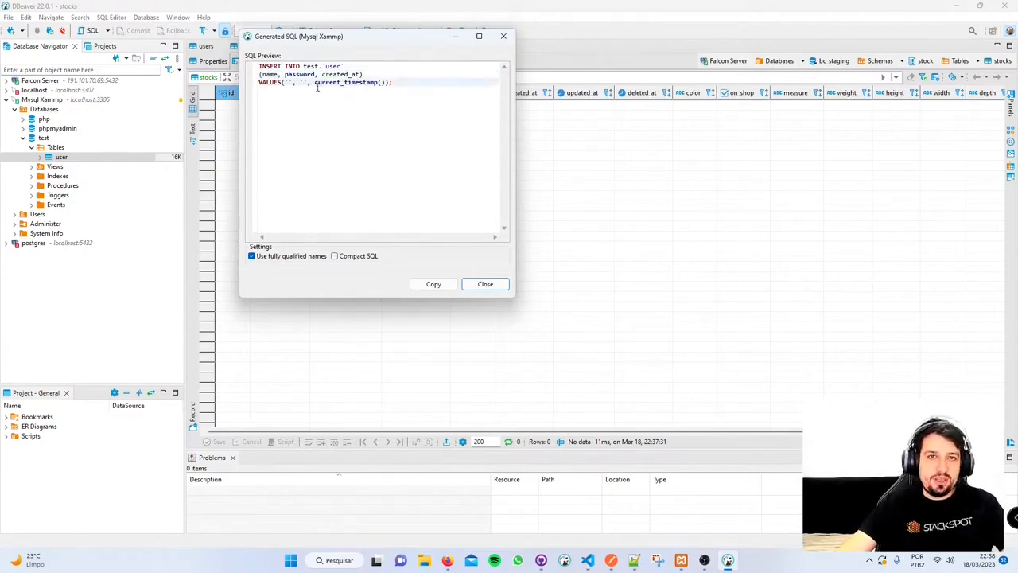
pyautogui.moveTo(402, 83); pyautogui.dragTo(105, 49)
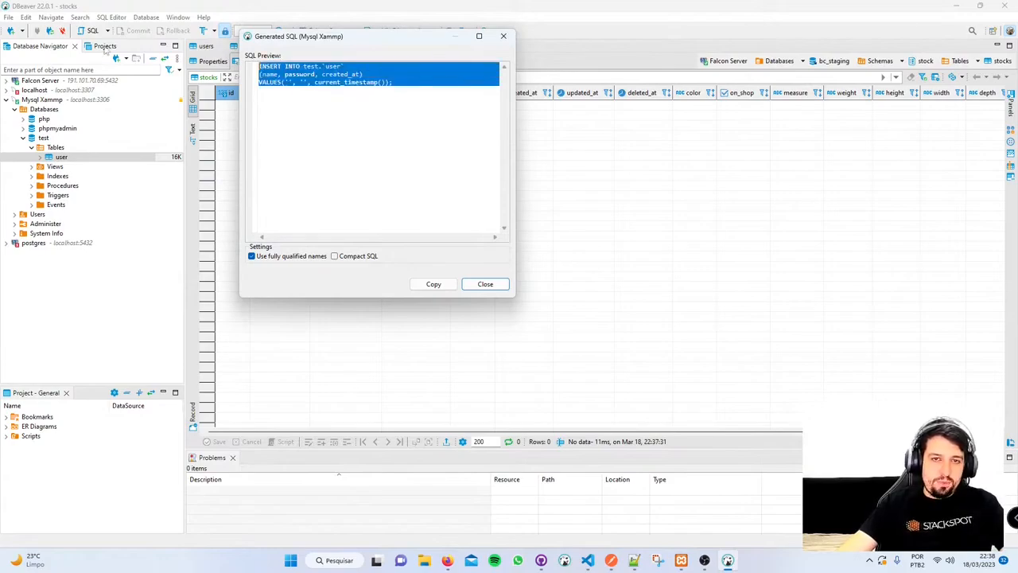
pyautogui.click(440, 286)
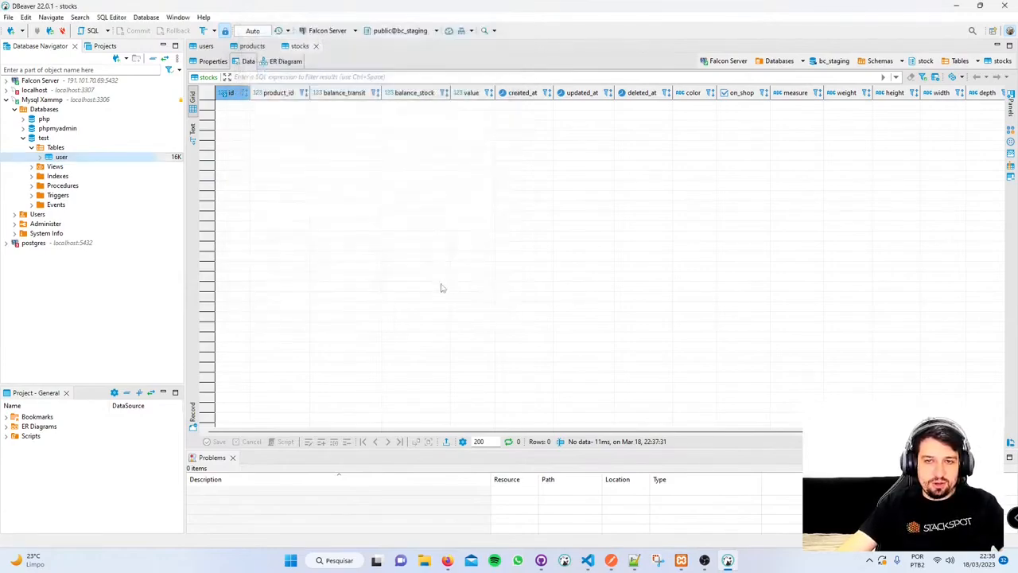
pyautogui.rightClick(60, 157)
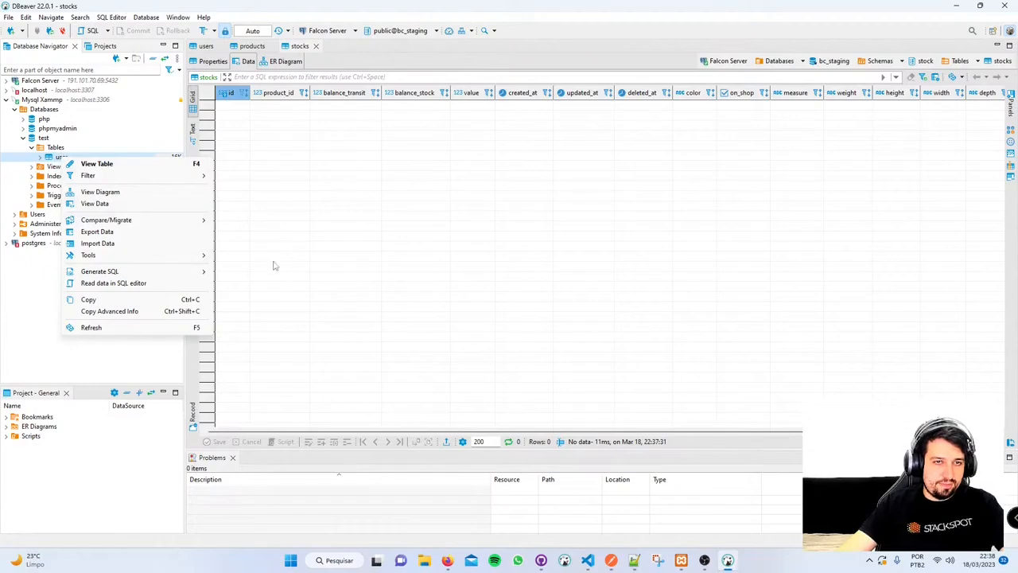
# - Create a new SQL script on the test database
pyautogui.click(372, 232)
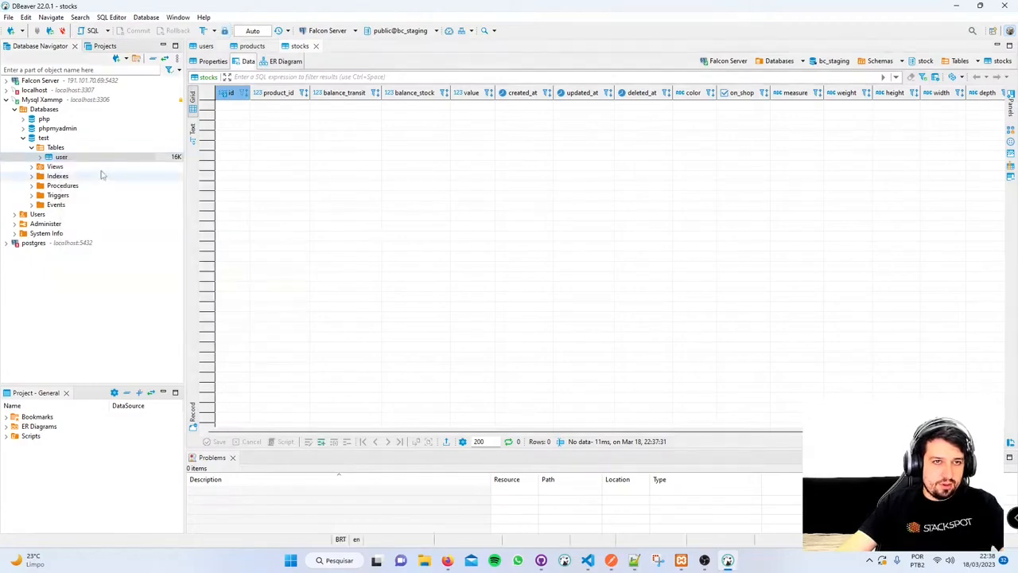
pyautogui.rightClick(44, 138)
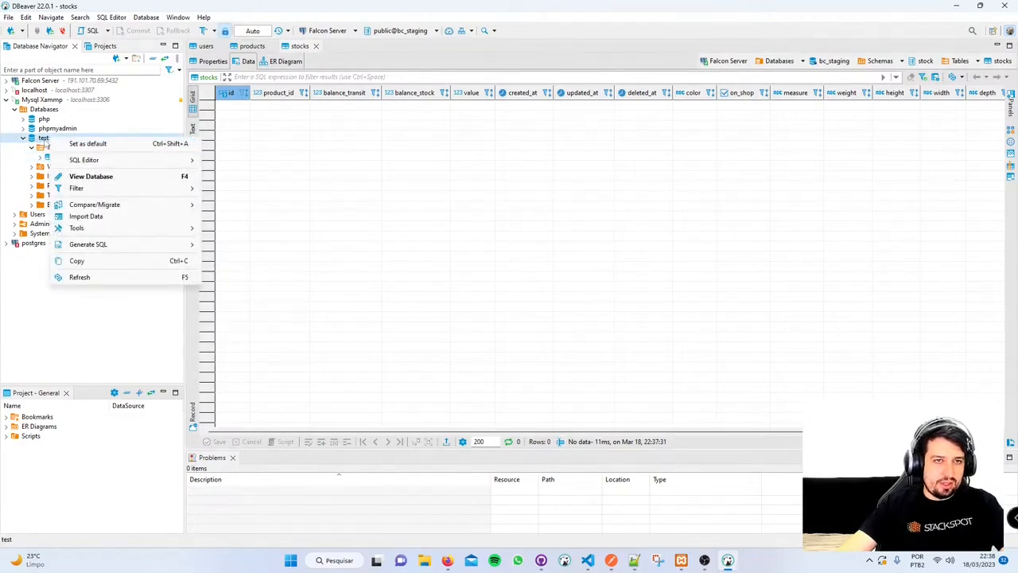
pyautogui.moveTo(119, 160)
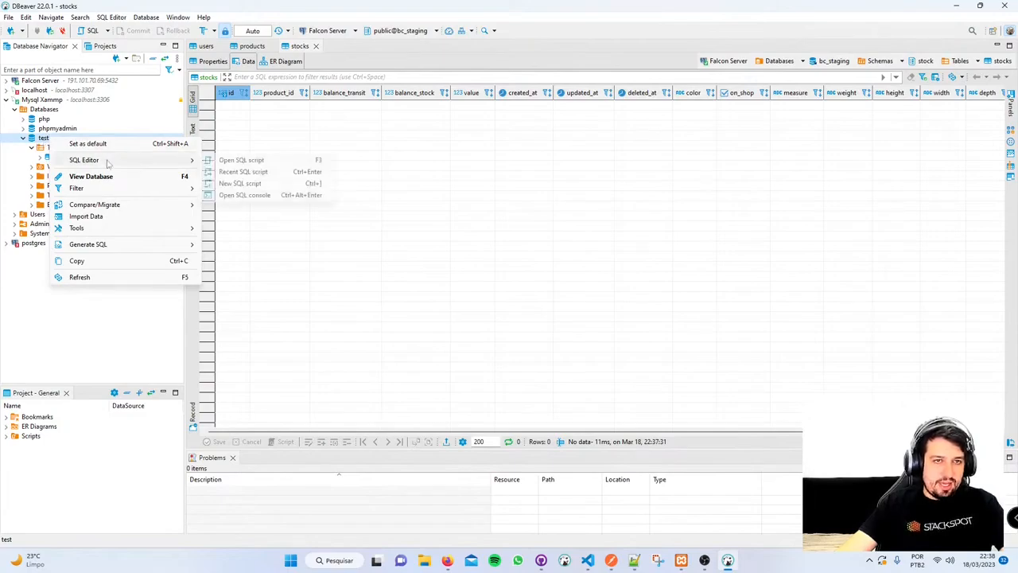
pyautogui.click(261, 185)
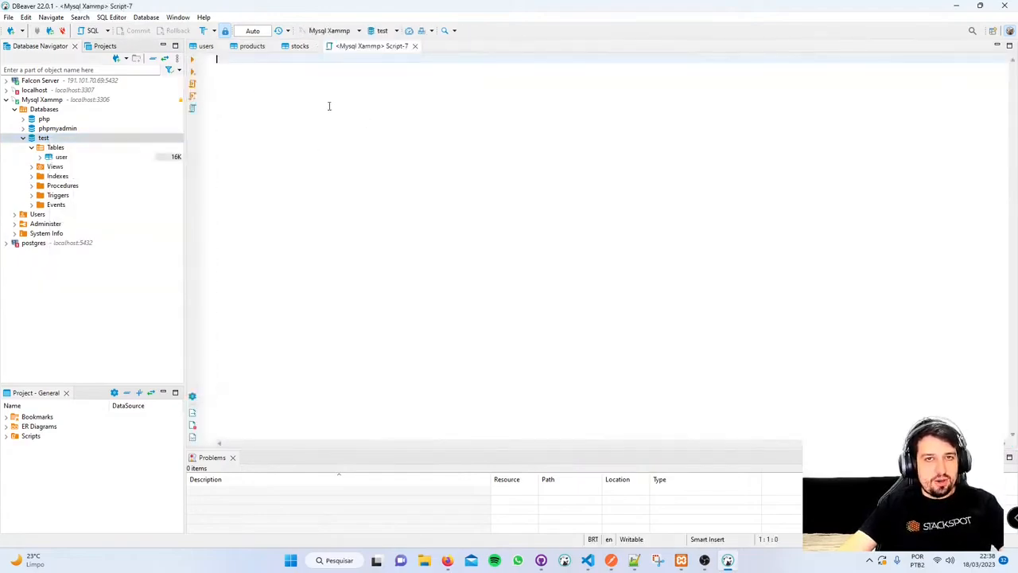
# - Clear the trial text and paste the copied INSERT INTO test.user statement
pyautogui.write('select')
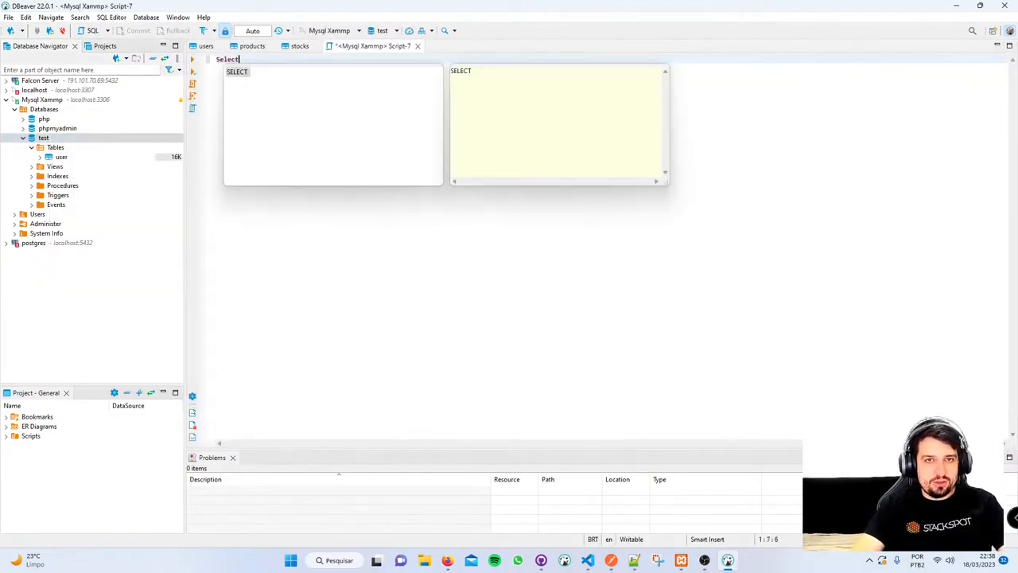
pyautogui.hotkey('ctrl', 'a')
pyautogui.press('BackSpace')
pyautogui.press('Escape')
pyautogui.hotkey('ctrl', 'v')
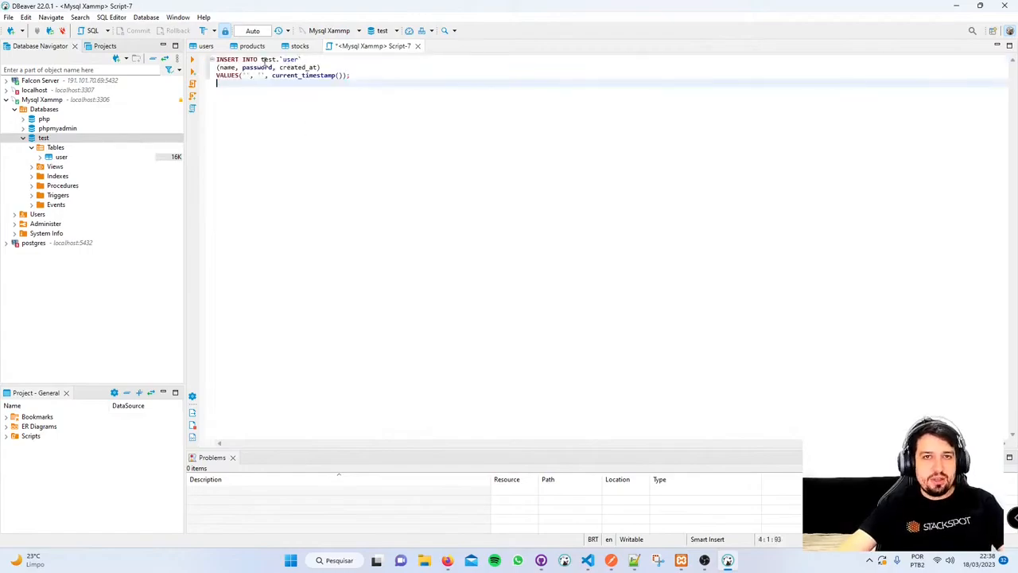
pyautogui.moveTo(258, 61); pyautogui.dragTo(227, 76)
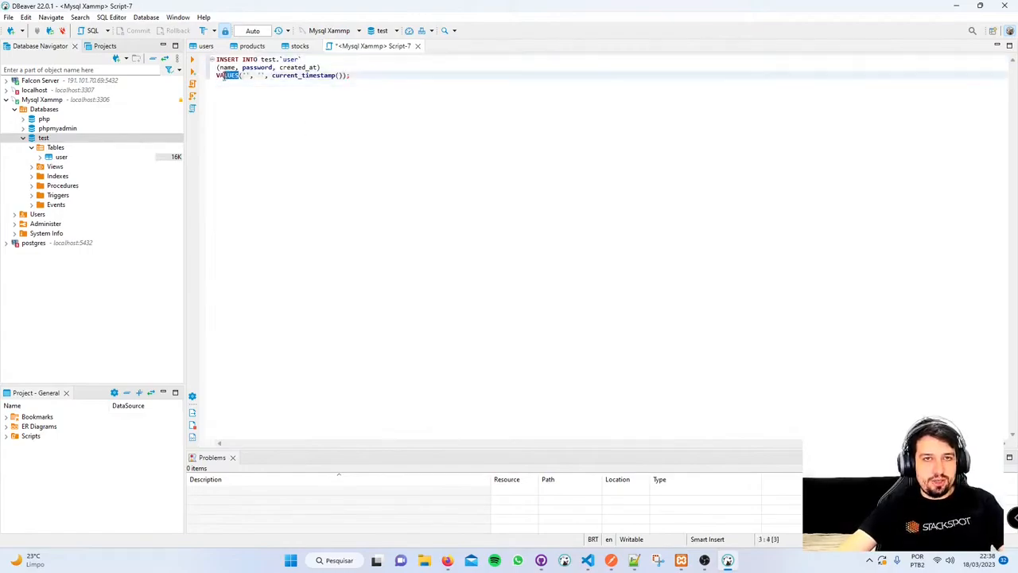
pyautogui.hotkey('alt', 'Tab')
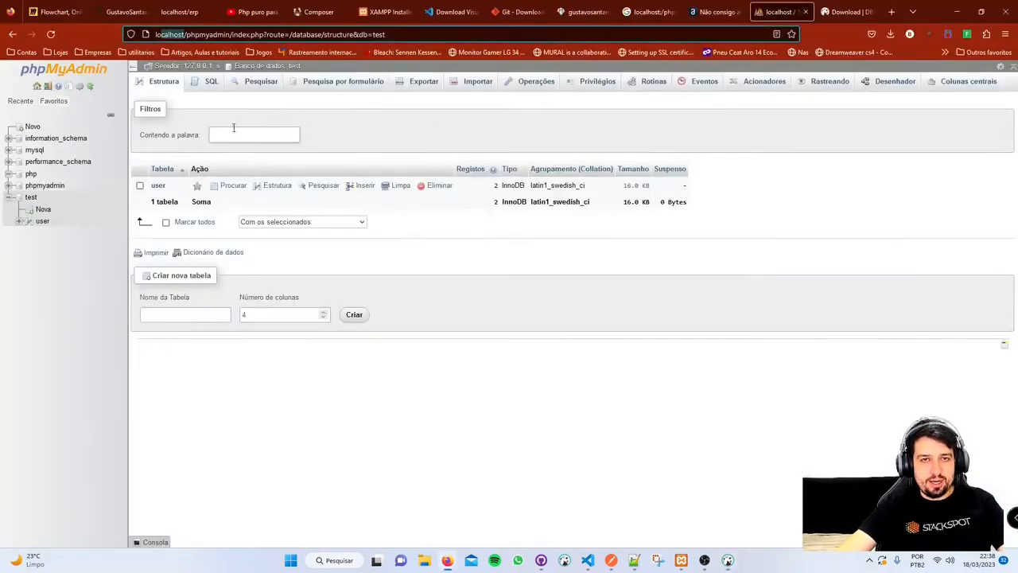
# - In phpMyAdmin's SQL box for test, type Select and accept the autocomplete suggestion
pyautogui.click(212, 81)
pyautogui.write('asd')
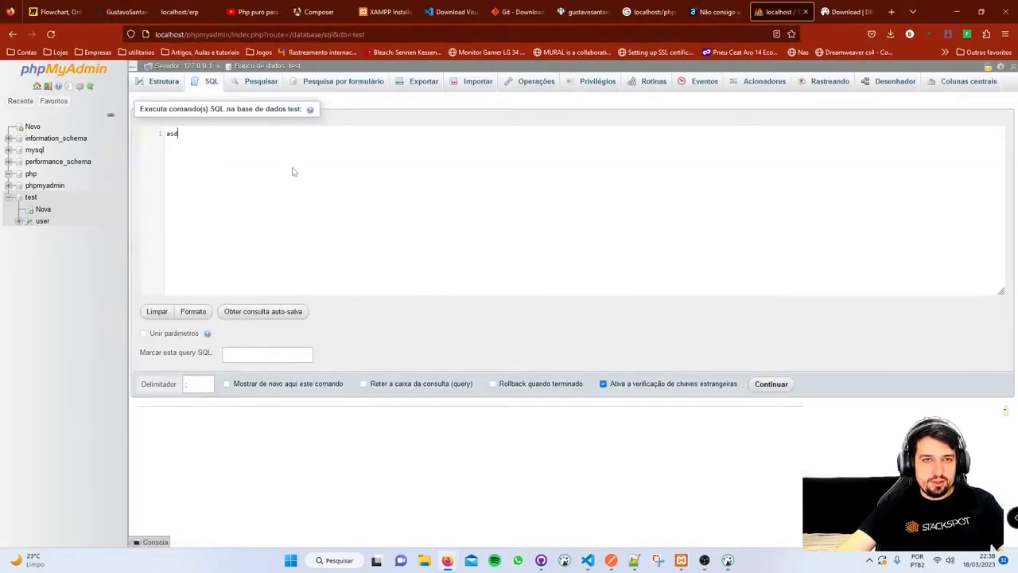
pyautogui.hotkey('ctrl', 'a')
pyautogui.write('Sele')
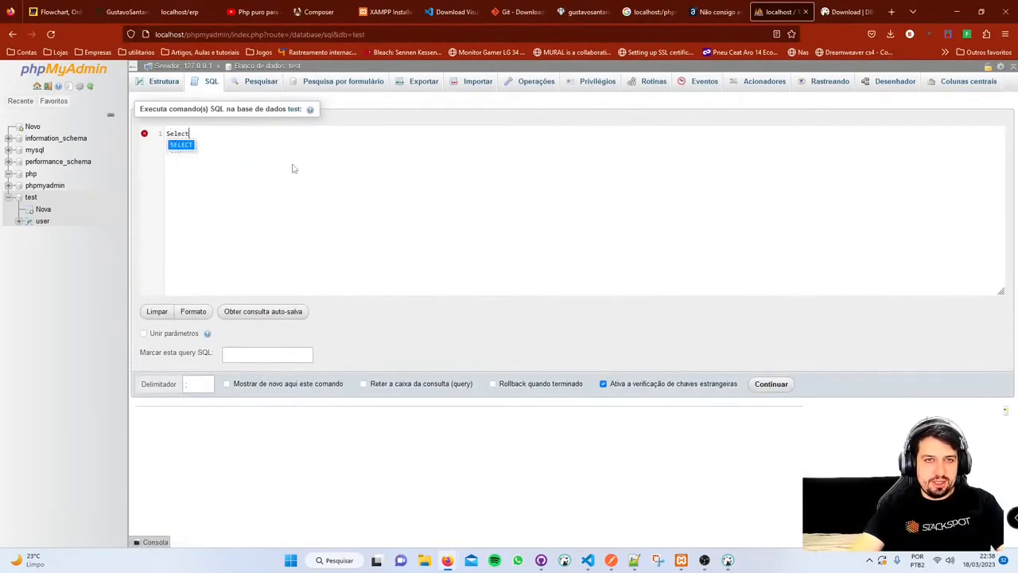
pyautogui.write('ct')
pyautogui.press('Return')
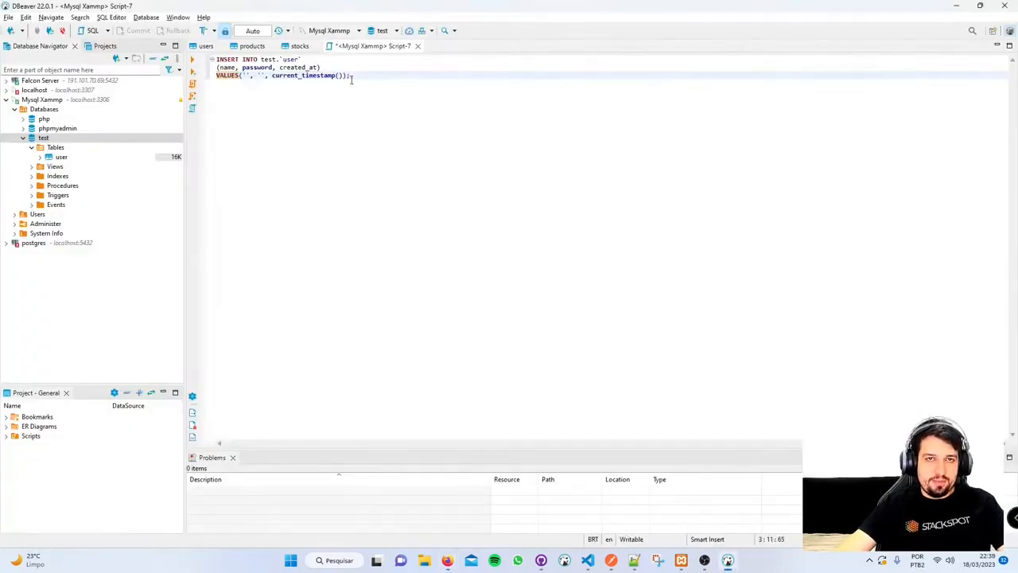
pyautogui.moveTo(351, 79); pyautogui.dragTo(225, 74)
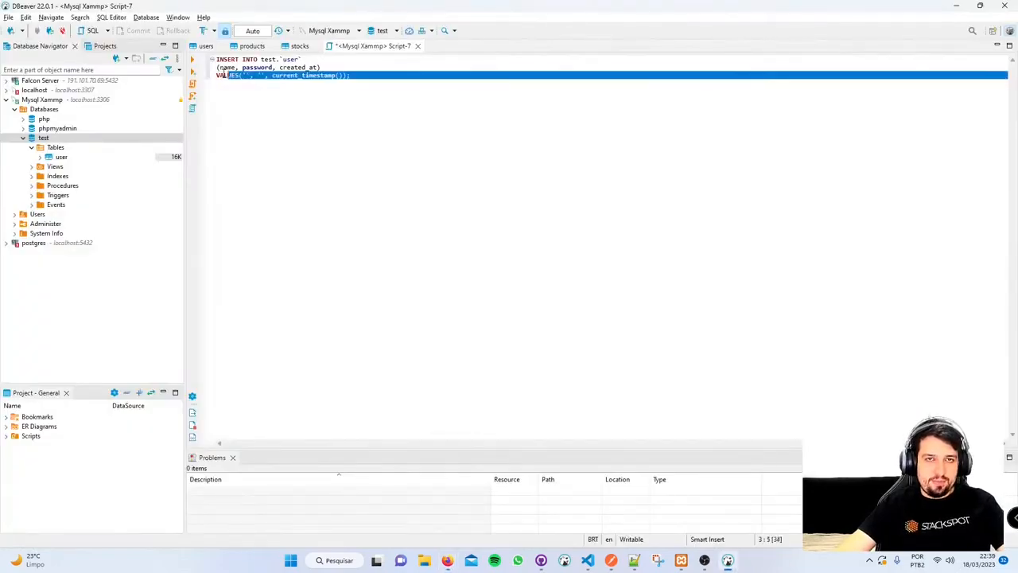
# - Fill the INSERT's empty name and password values with a sample user's name and password
pyautogui.click(249, 76)
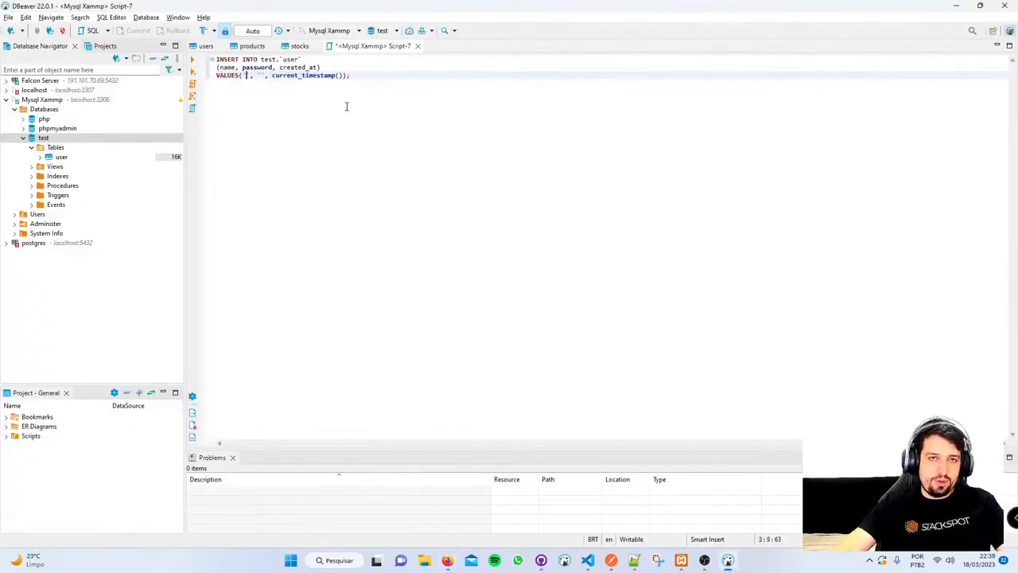
pyautogui.hotkey('ctrl', 'space')
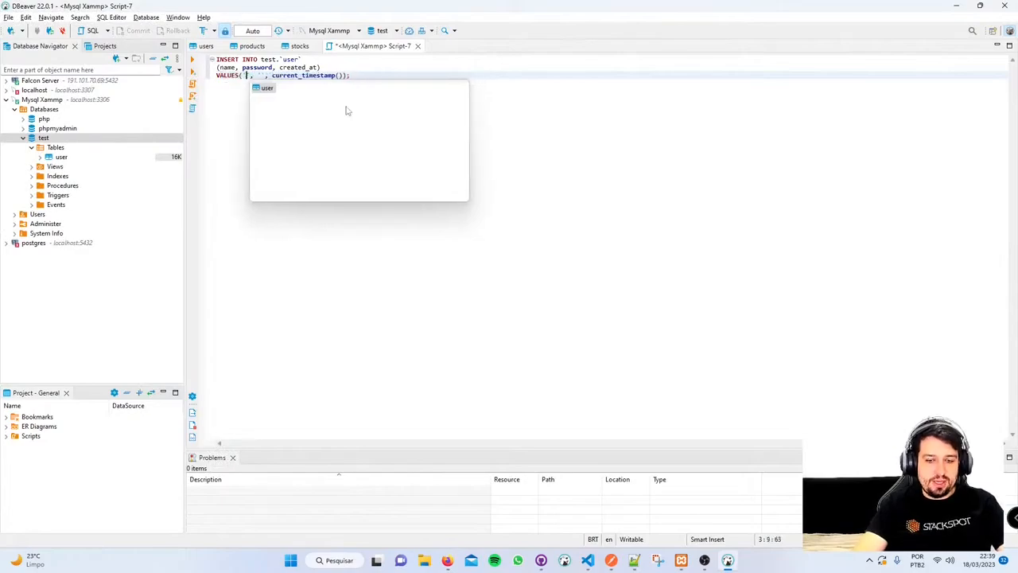
pyautogui.write('Erick')
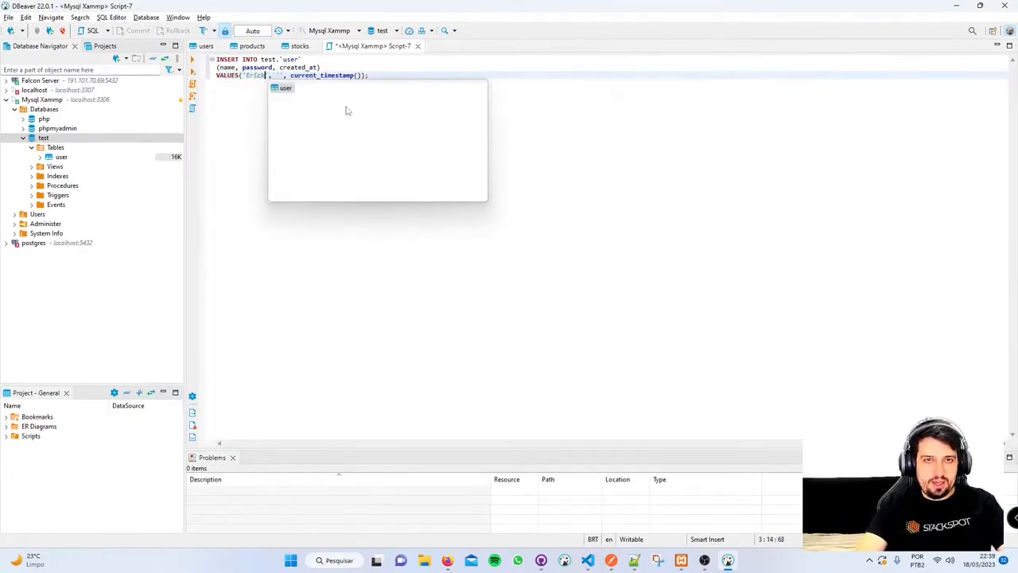
pyautogui.press('Right')
pyautogui.press('Right')
pyautogui.press('Right')
pyautogui.press('Right')
pyautogui.write('123456')
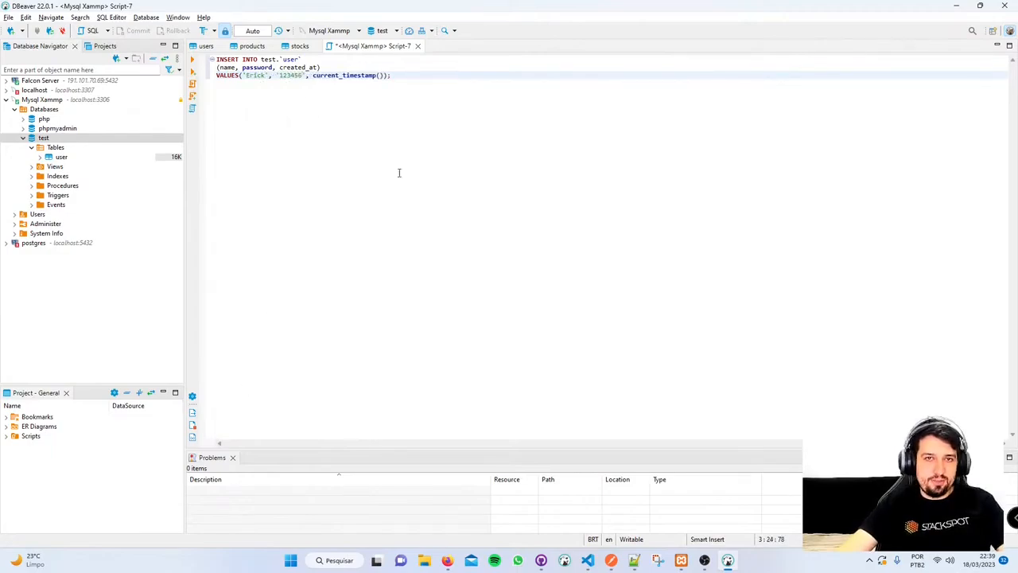
# - Run the whole INSERT script and see SQL Error S1009: connection is read-only
pyautogui.hotkey('ctrl', 'a')
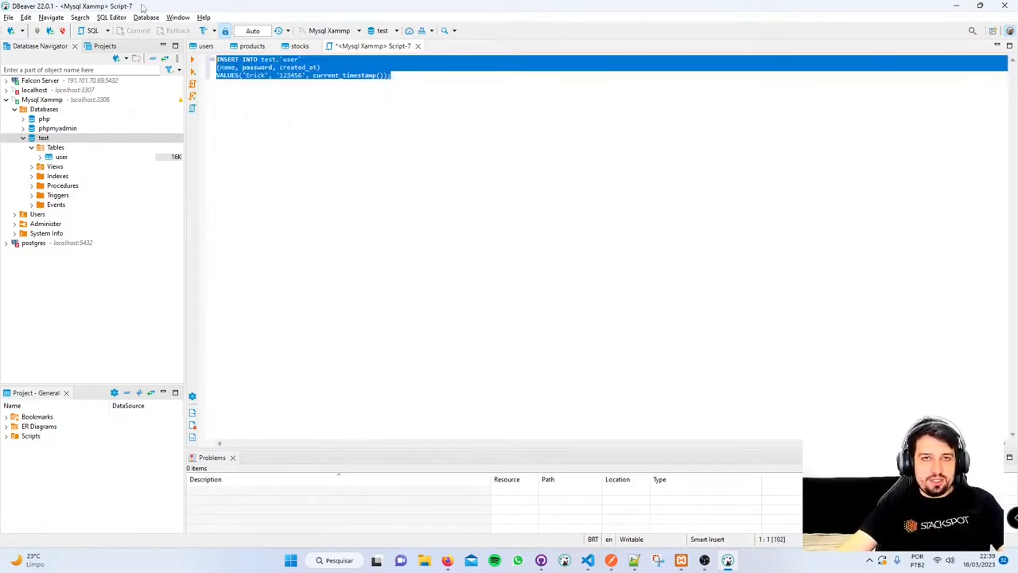
pyautogui.hotkey('ctrl', 'Return')
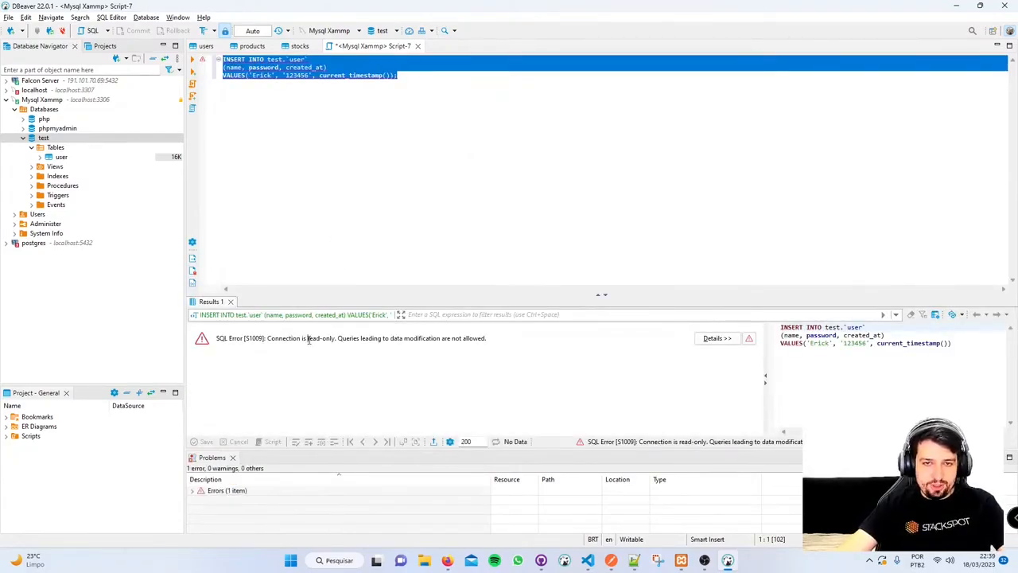
pyautogui.moveTo(308, 338); pyautogui.dragTo(339, 337)
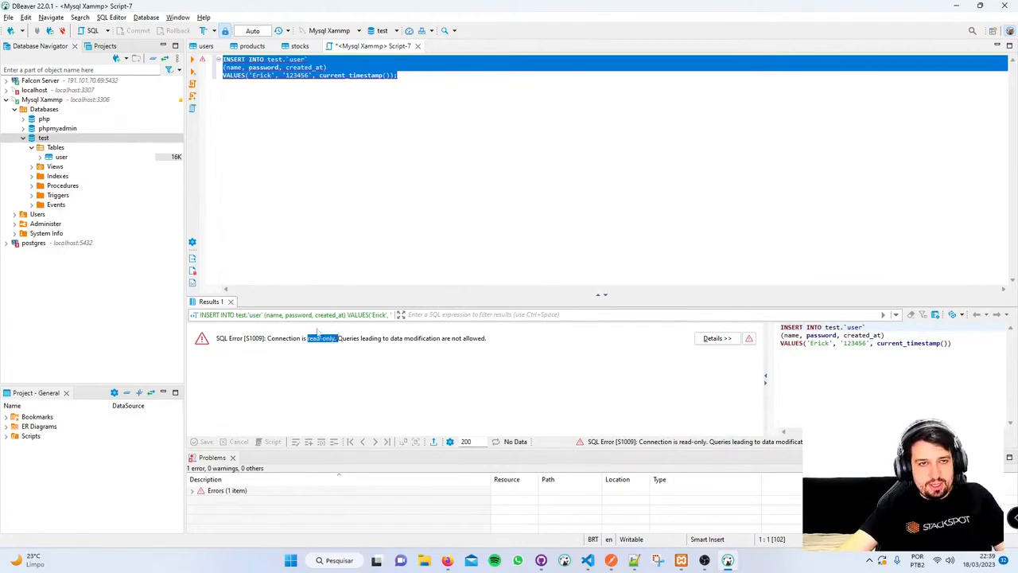
# - Uncheck Read-only connection for Mysql Xammp, reconnect, and decline saving Script-7
pyautogui.rightClick(62, 100)
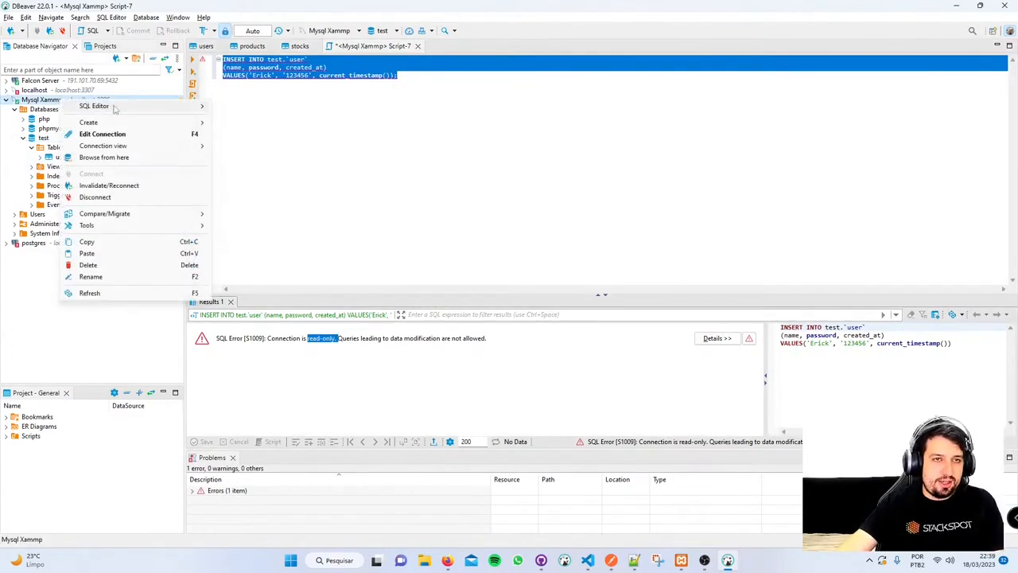
pyautogui.click(102, 134)
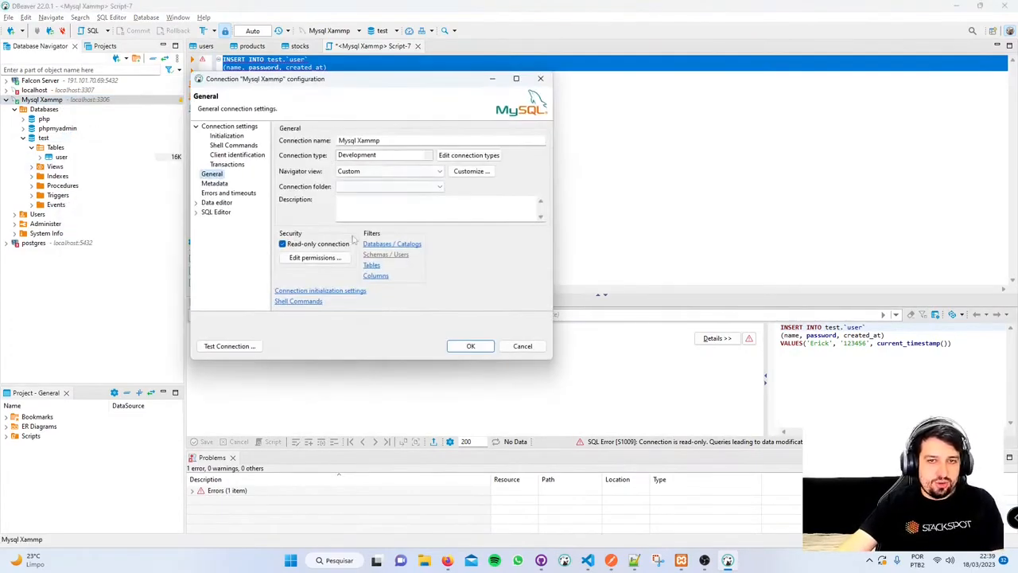
pyautogui.click(351, 244)
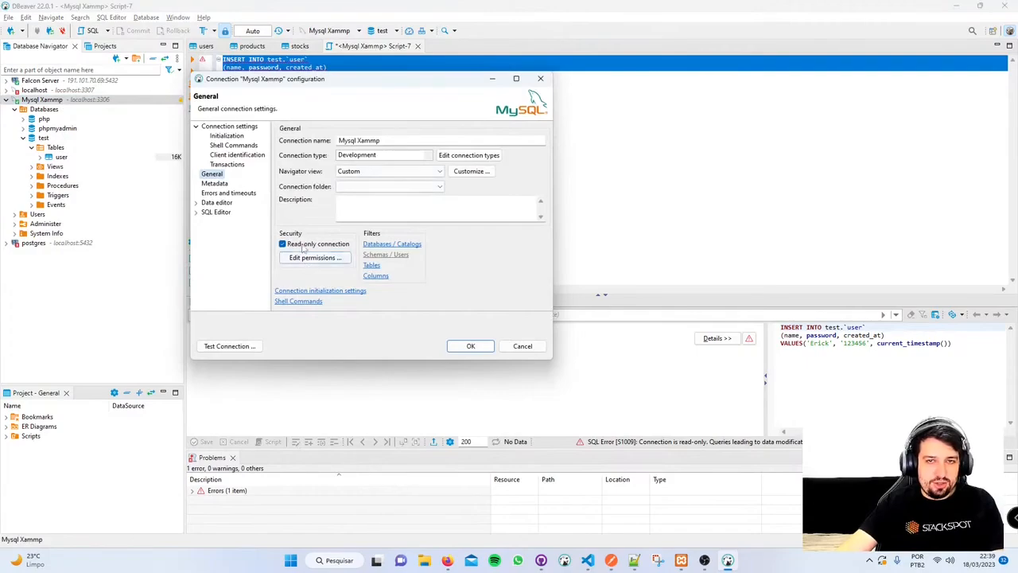
pyautogui.click(468, 347)
pyautogui.click(426, 227)
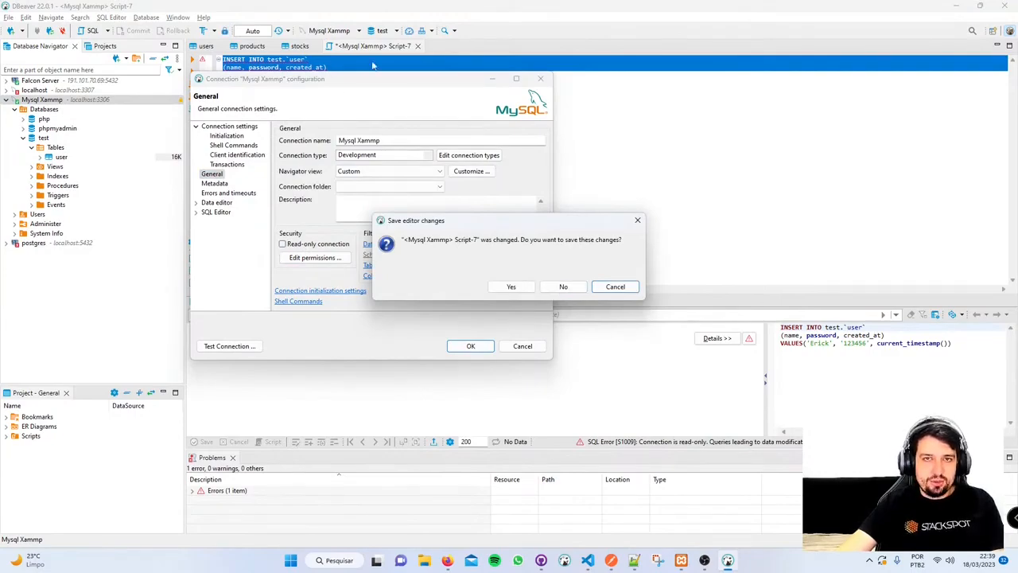
pyautogui.click(563, 287)
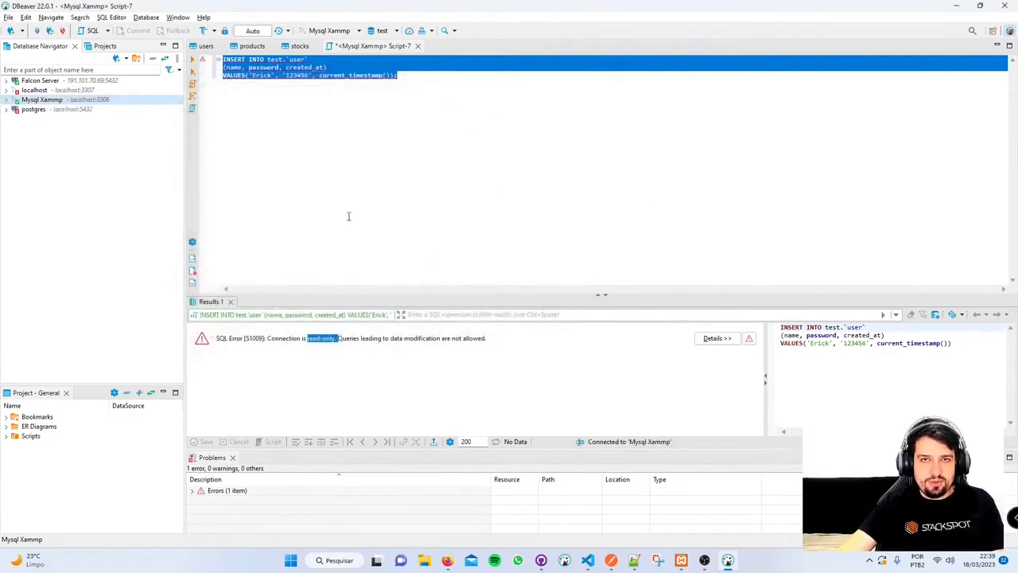
pyautogui.click(346, 105)
# - Run the INSERT script again to add the new row to test.user
pyautogui.hotkey('ctrl', 'a')
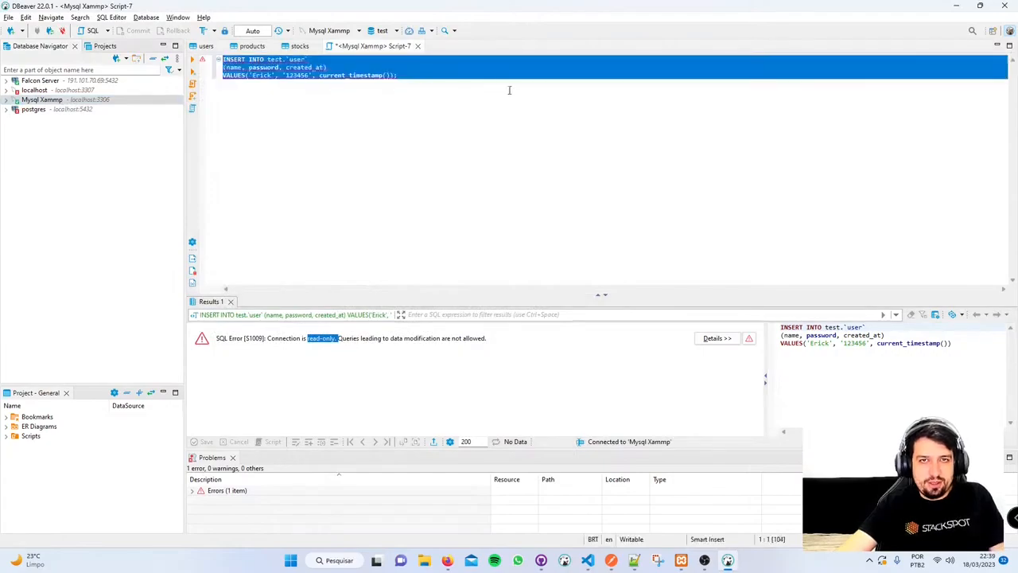
pyautogui.click(509, 90)
pyautogui.hotkey('ctrl', 'a')
pyautogui.hotkey('ctrl', 'Return')
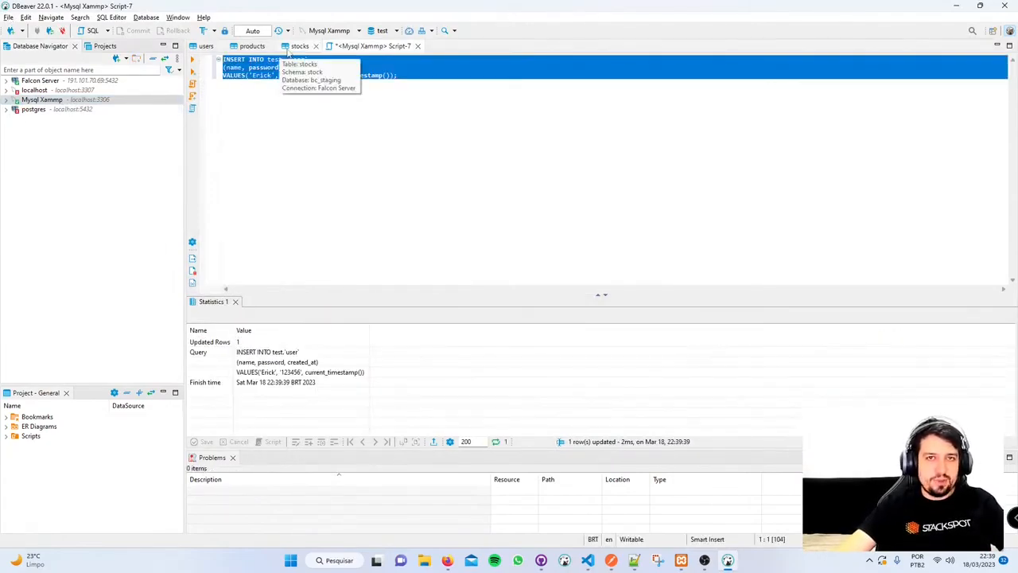
pyautogui.click(208, 47)
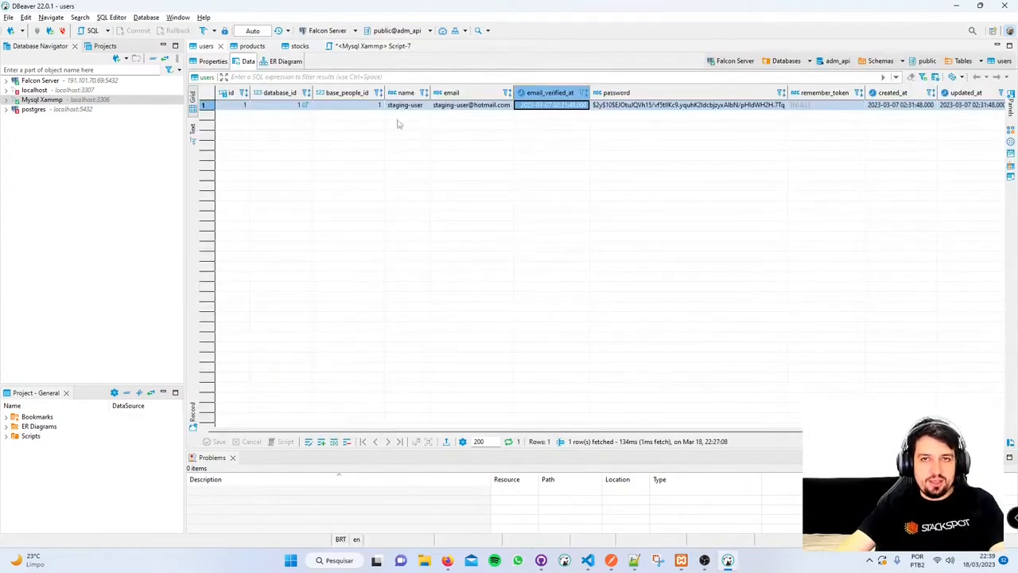
pyautogui.click(372, 46)
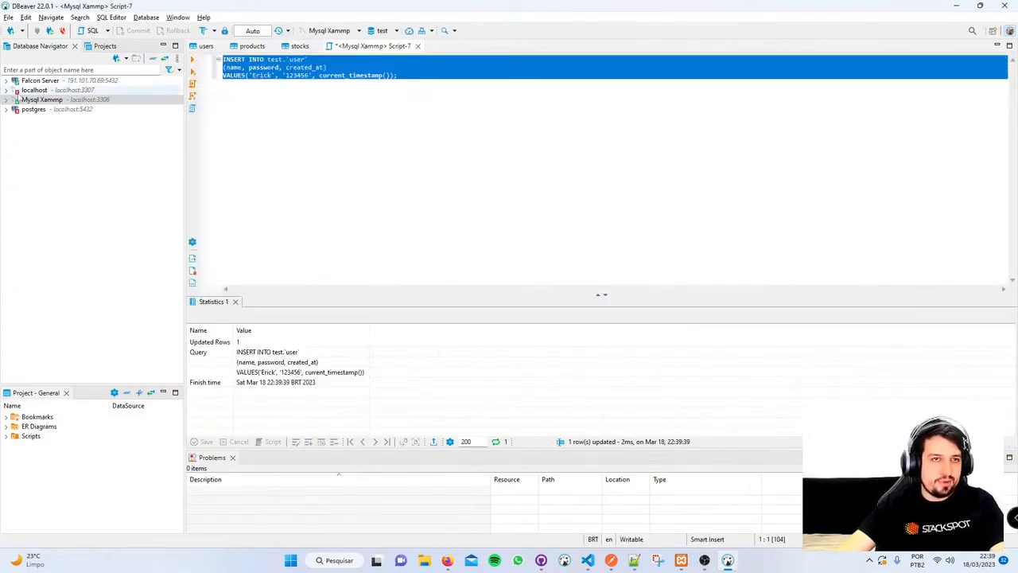
# - Add and run SELECT * FROM `user` u below the INSERT, checking the new row's values
pyautogui.click(609, 103)
pyautogui.press('Return')
pyautogui.press('Return')
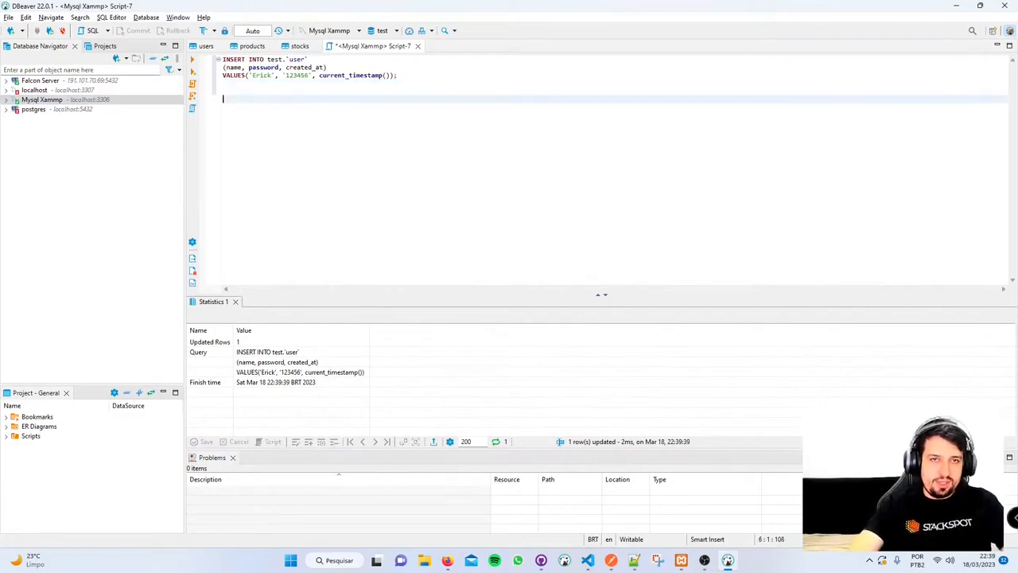
pyautogui.write('SELECT')
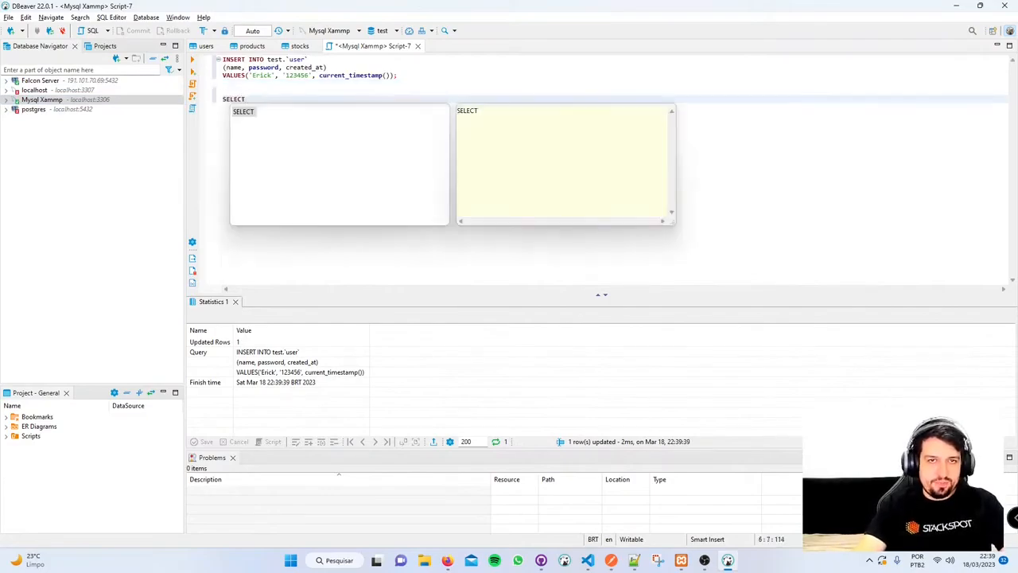
pyautogui.write(' * from us')
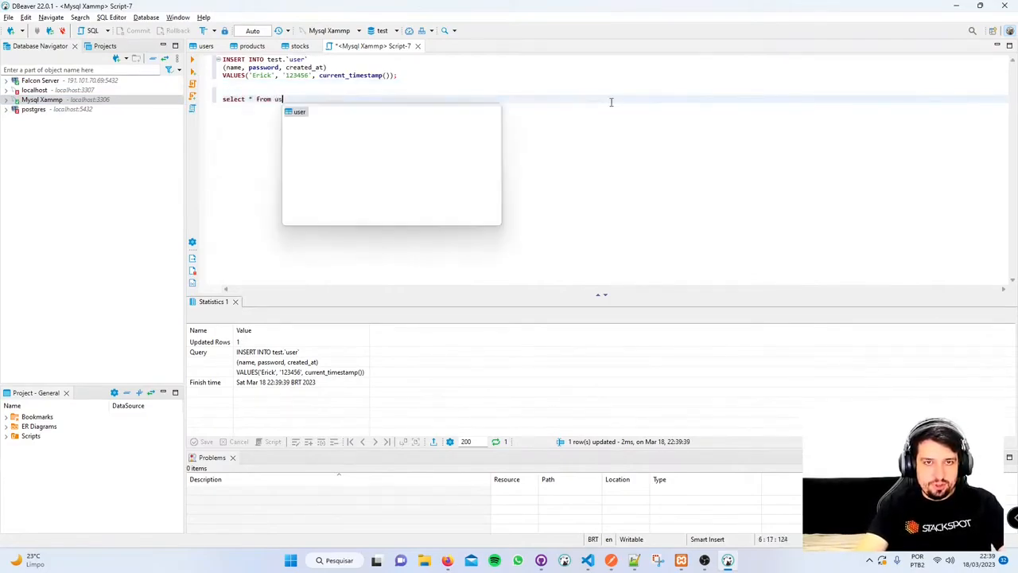
pyautogui.press('Return')
pyautogui.write('user` u')
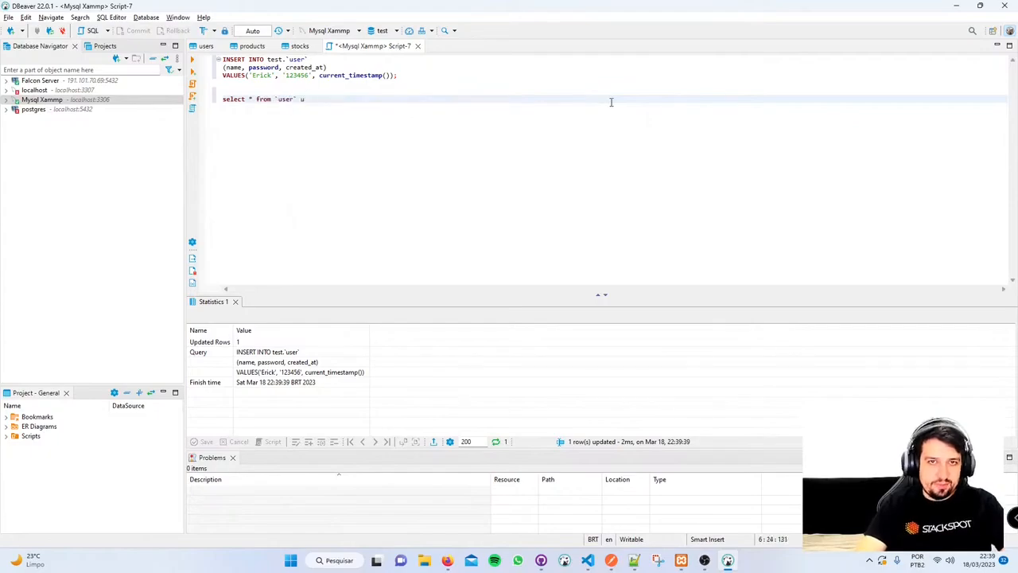
pyautogui.hotkey('ctrl', 'Return')
pyautogui.click(261, 362)
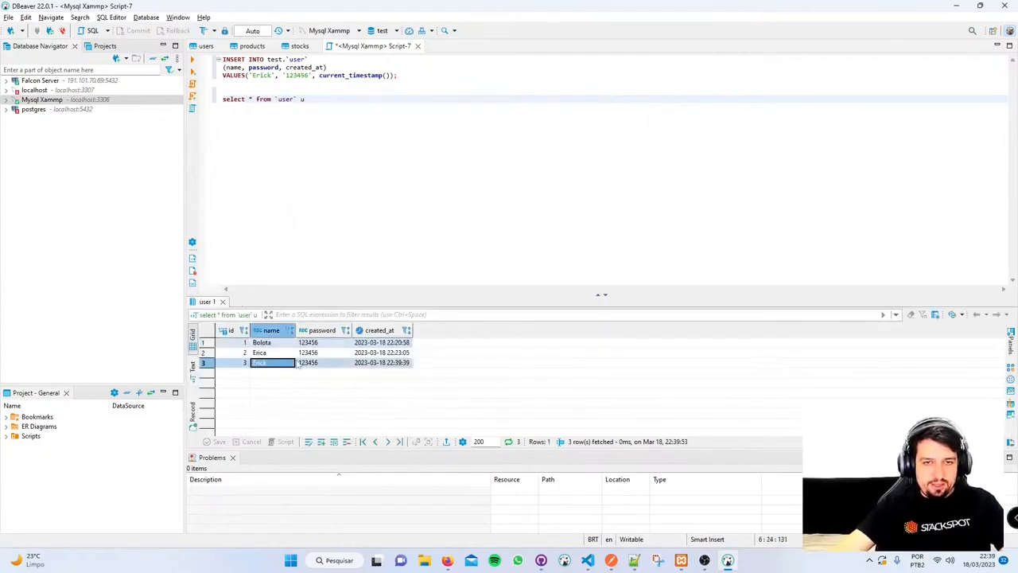
pyautogui.click(384, 364)
pyautogui.click(312, 365)
pyautogui.click(245, 365)
pyautogui.click(312, 313)
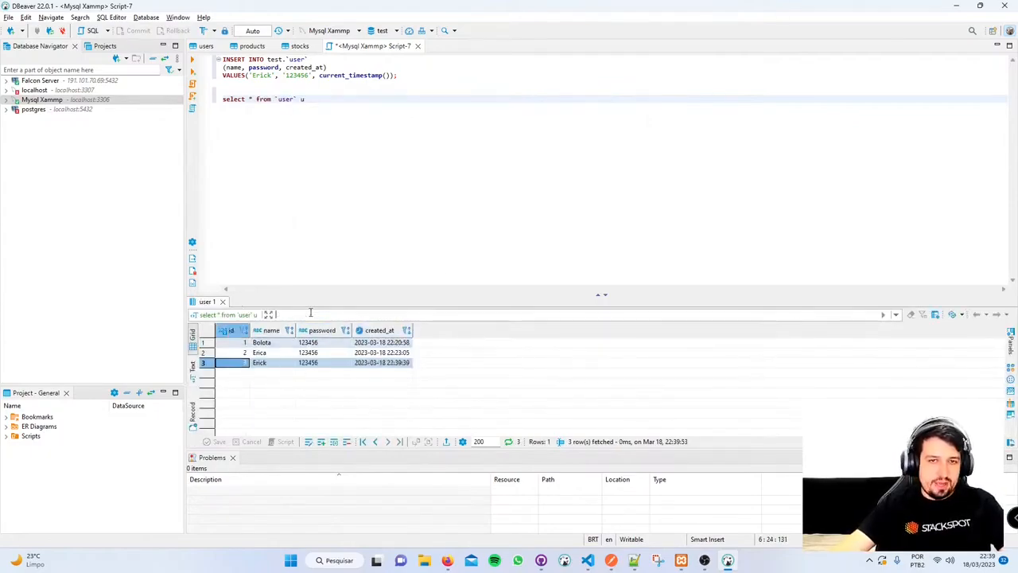
pyautogui.hotkey('ctrl', 'a')
pyautogui.press('BackSpace')
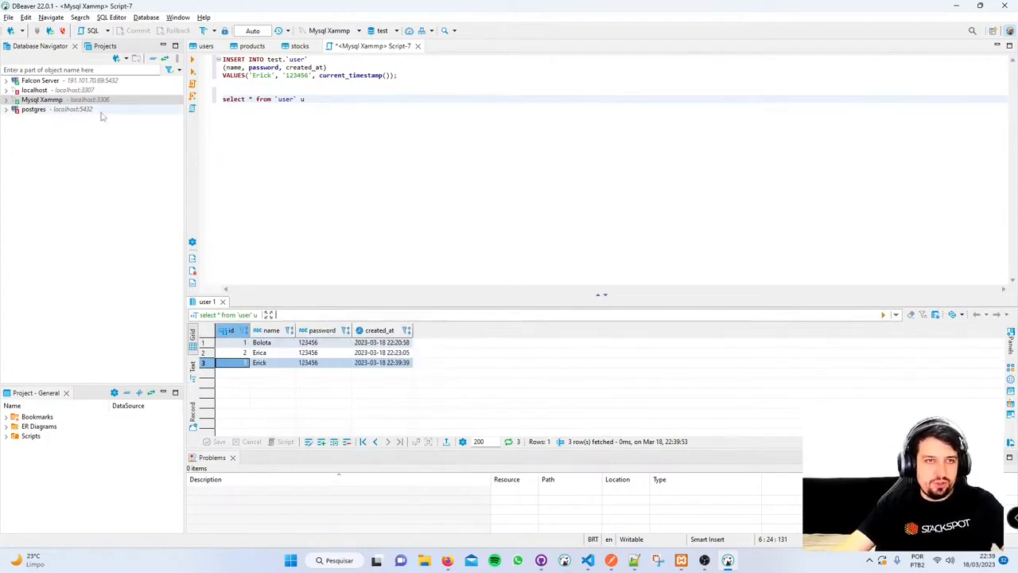
# - Open test > Tables > user from Mysql Xammp, now listing 3 rows
pyautogui.click(6, 100)
pyautogui.click(14, 109)
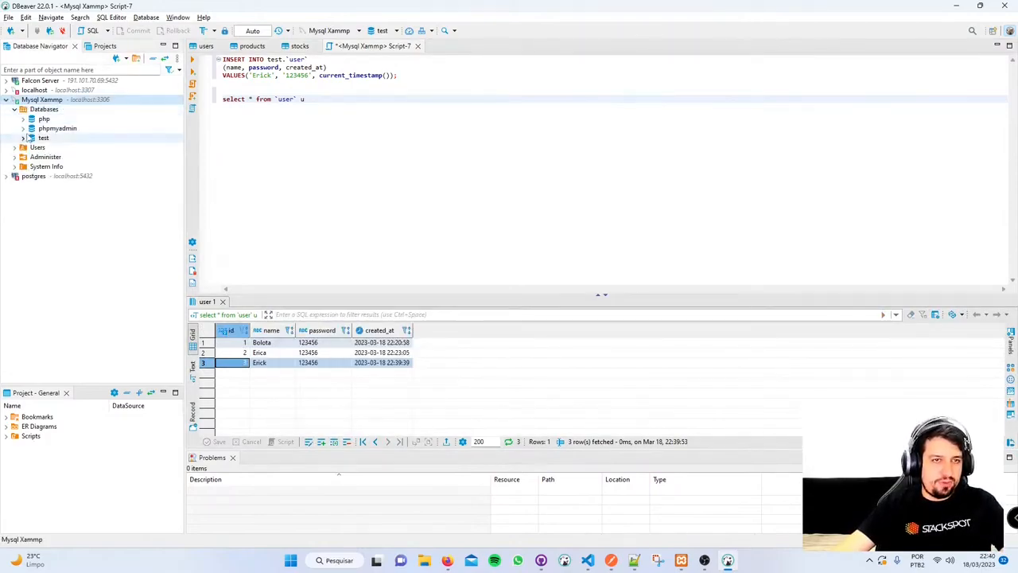
pyautogui.click(22, 138)
pyautogui.click(31, 147)
pyautogui.doubleClick(54, 157)
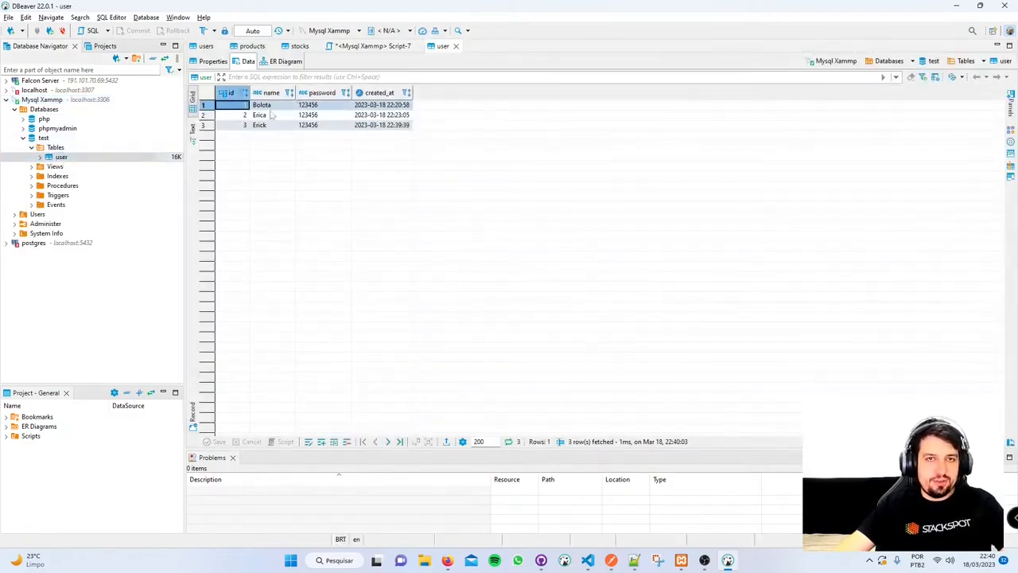
pyautogui.click(269, 125)
pyautogui.click(275, 116)
pyautogui.click(276, 105)
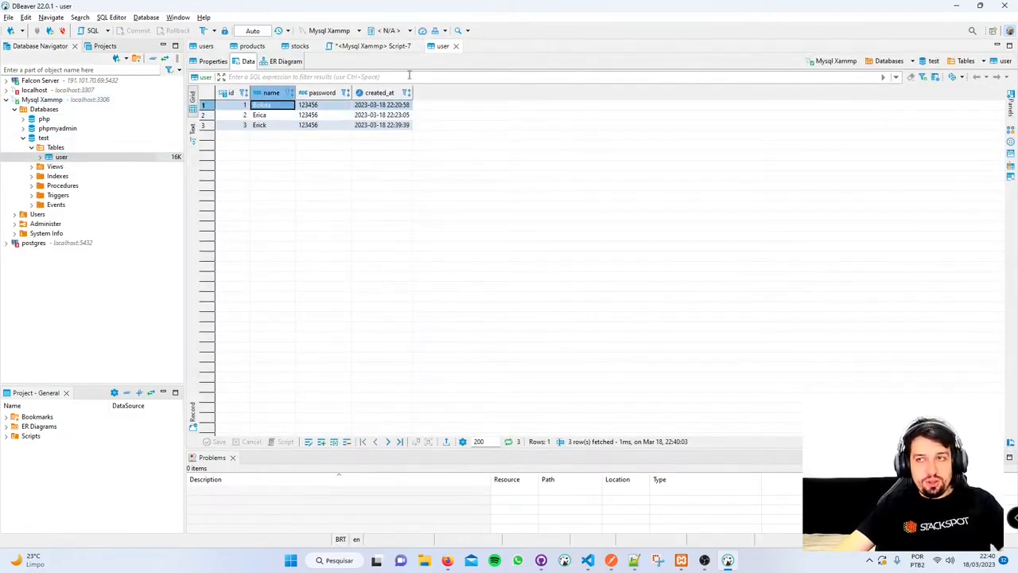
# - Open phpMyAdmin's designer view for the database, then return to DBeaver
pyautogui.hotkey('alt', 'Tab')
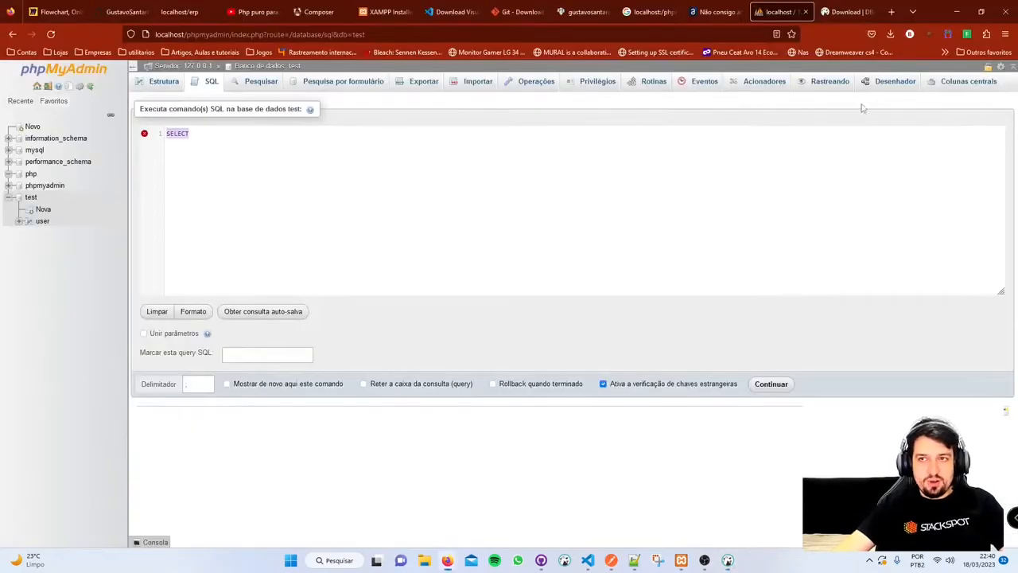
pyautogui.click(889, 84)
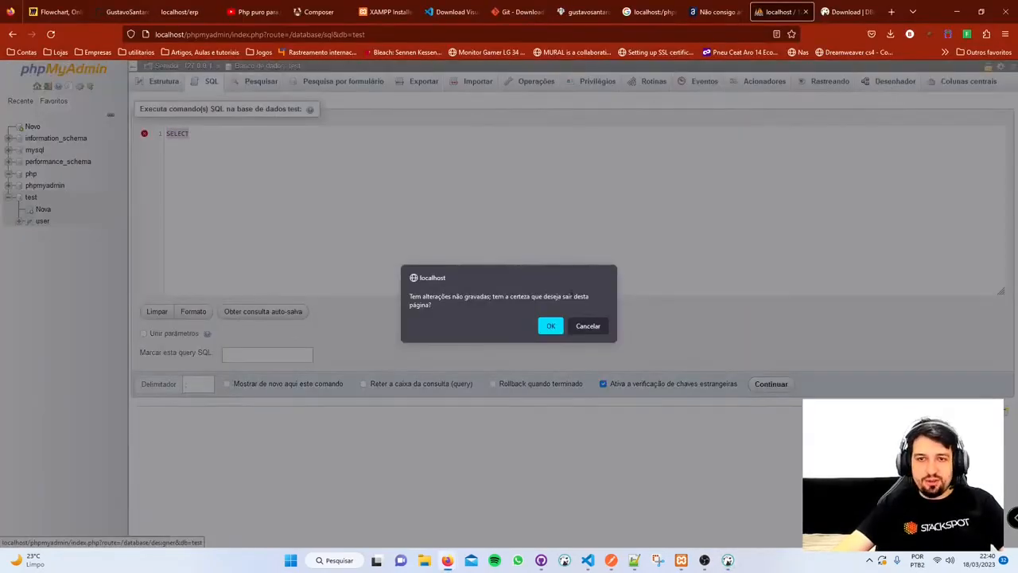
pyautogui.hotkey('alt', 'Tab')
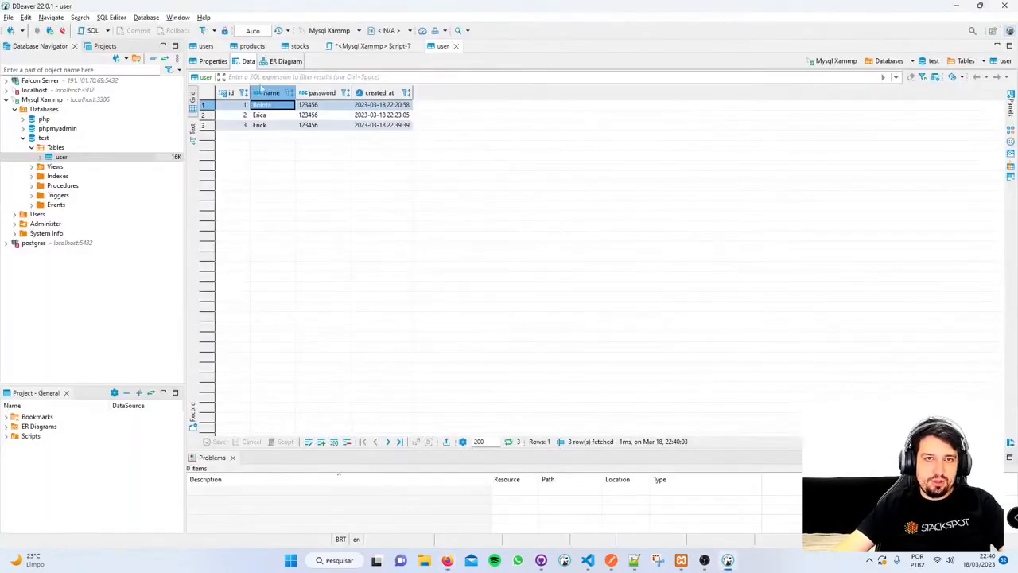
# - Open the user table's ER Diagram and move the user entity near the canvas centre
pyautogui.click(287, 61)
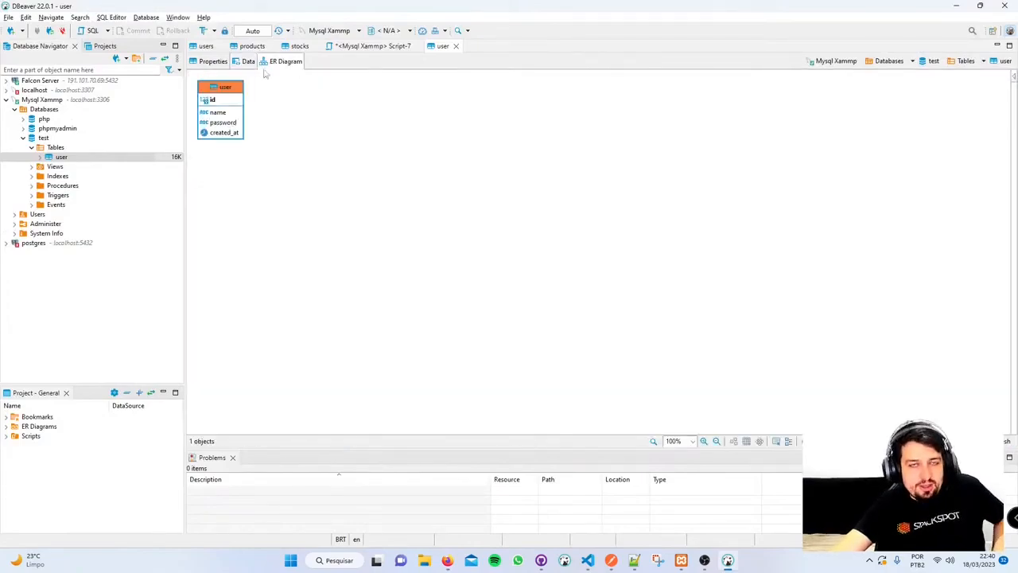
pyautogui.moveTo(235, 97); pyautogui.dragTo(422, 163)
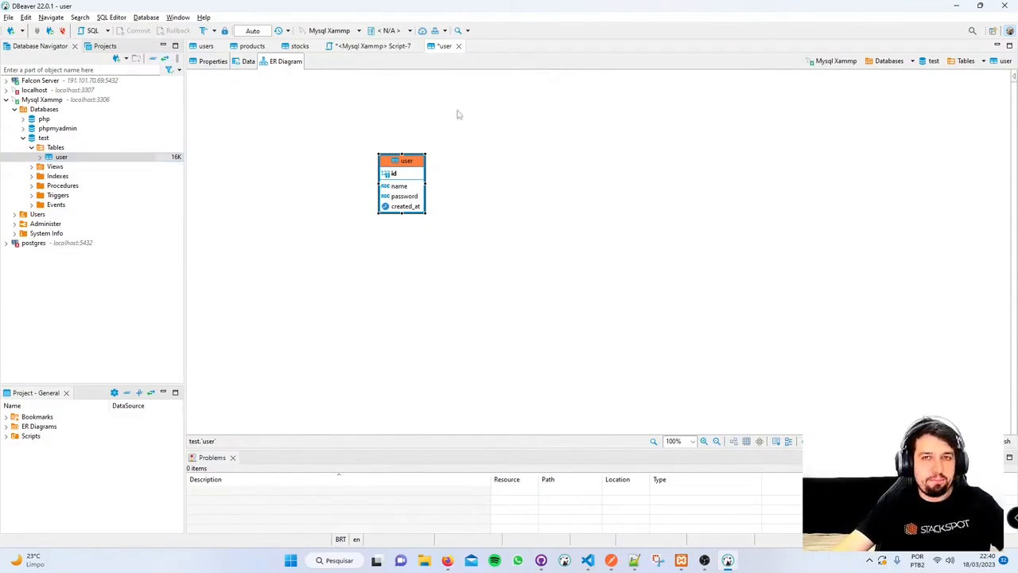
pyautogui.click(495, 99)
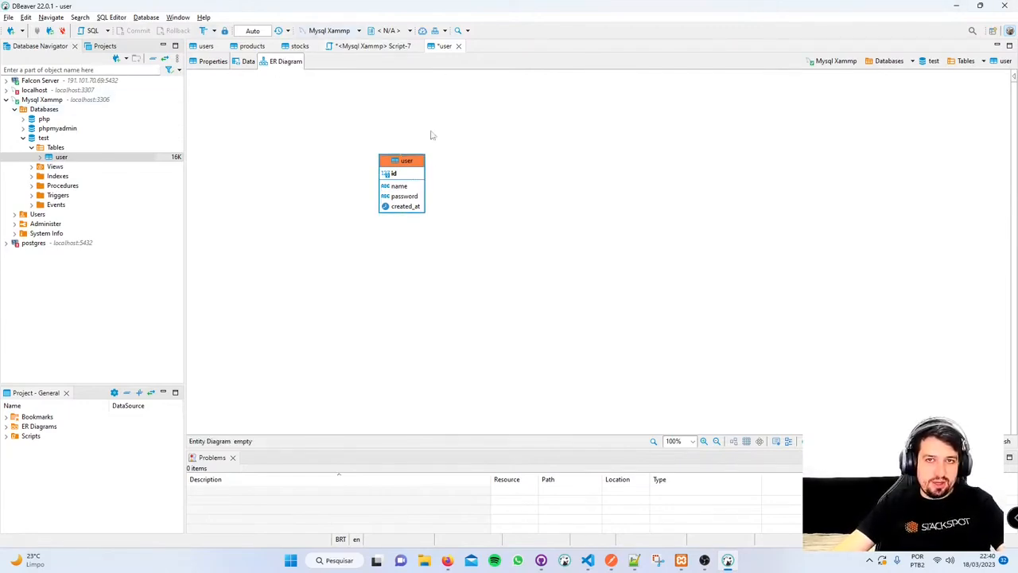
pyautogui.moveTo(412, 164); pyautogui.dragTo(266, 119)
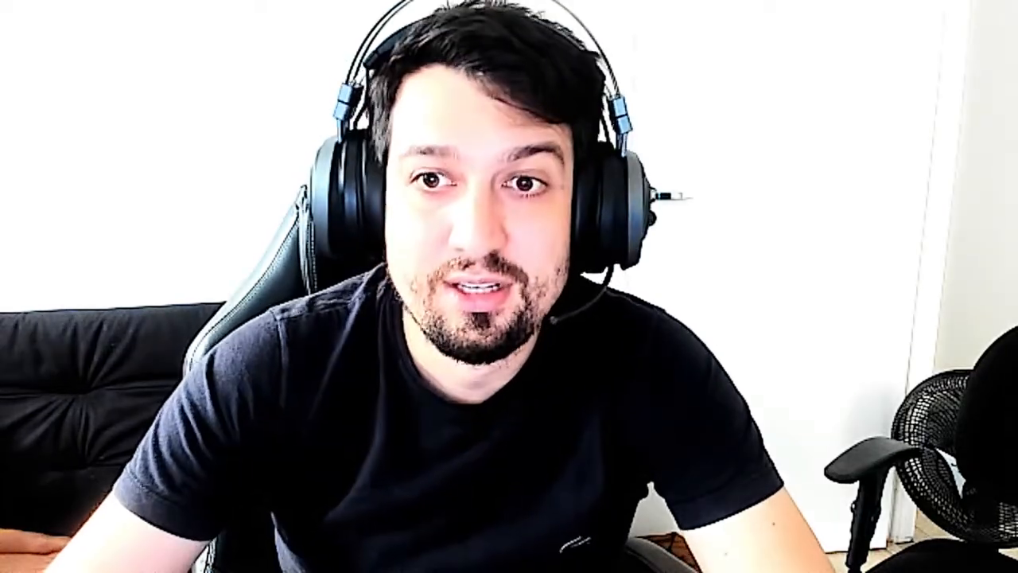